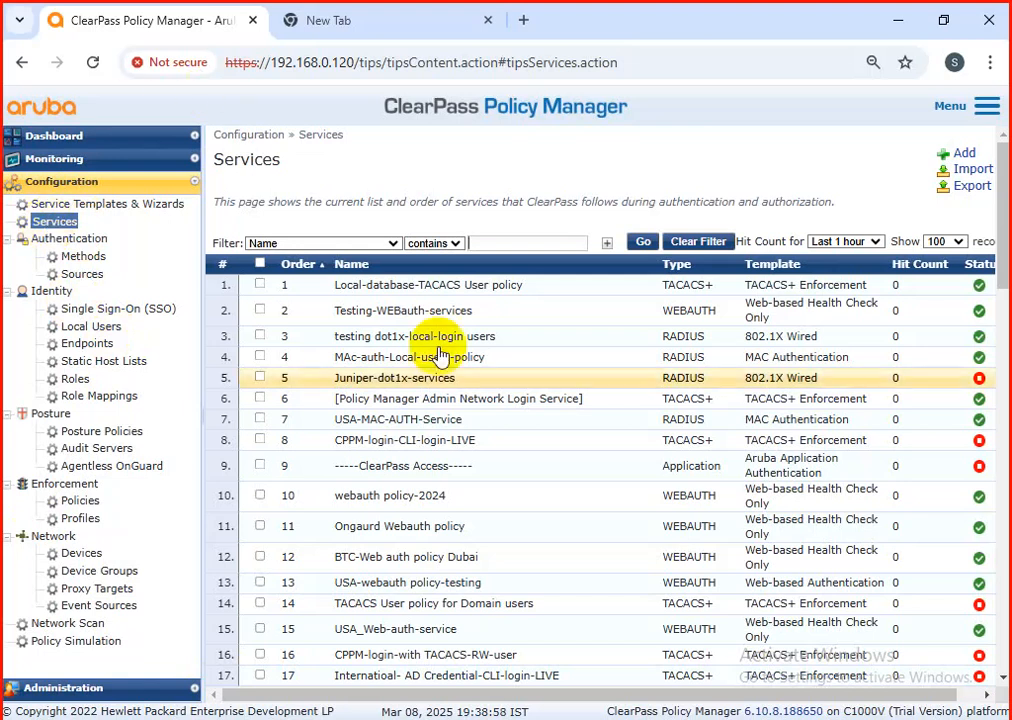
# Step: Start adding a new service of type 802.1X Wireless
pyautogui.click(968, 154)
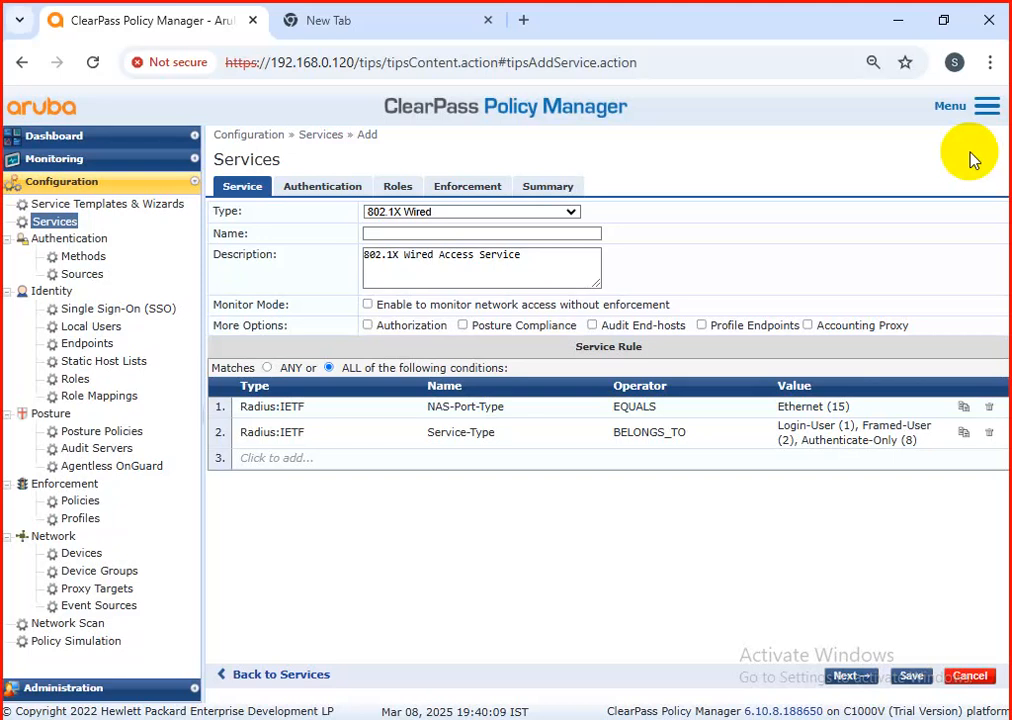
pyautogui.click(447, 223)
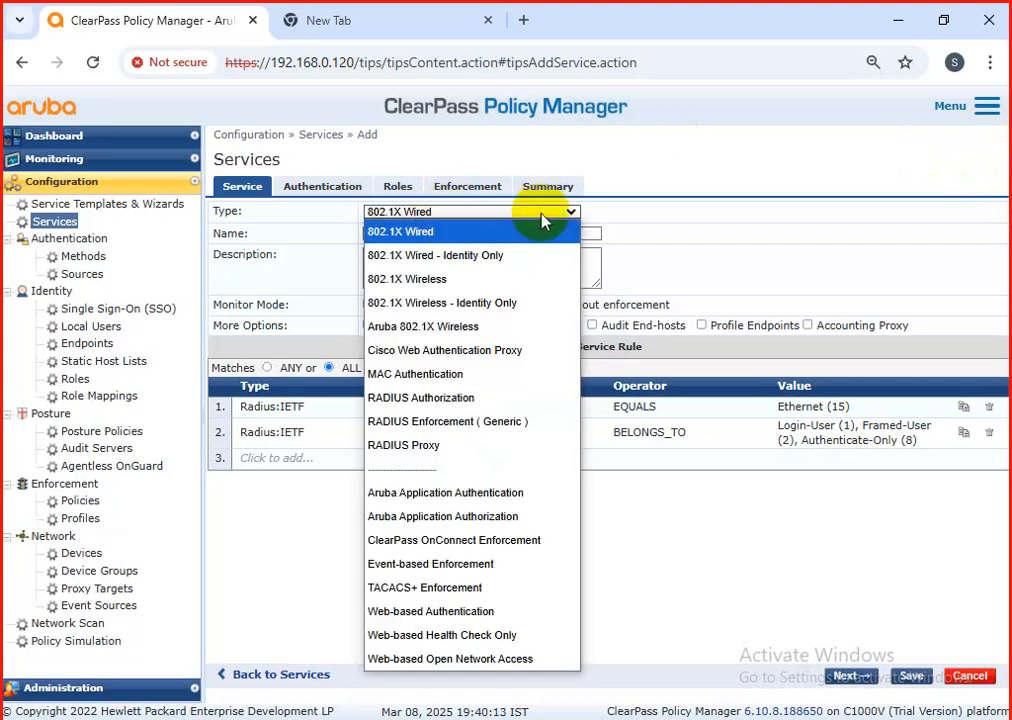
pyautogui.click(483, 280)
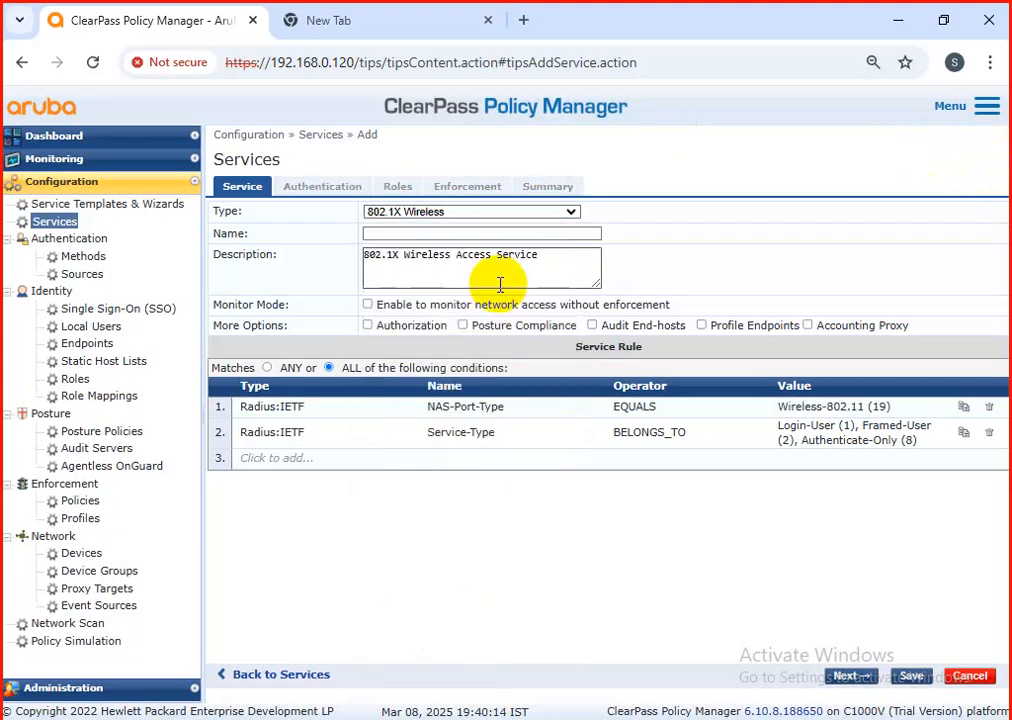
# Step: Name the service "wireless testing" and enable its Authorization and Profile Endpoints options
pyautogui.click(436, 235)
pyautogui.write('wi')
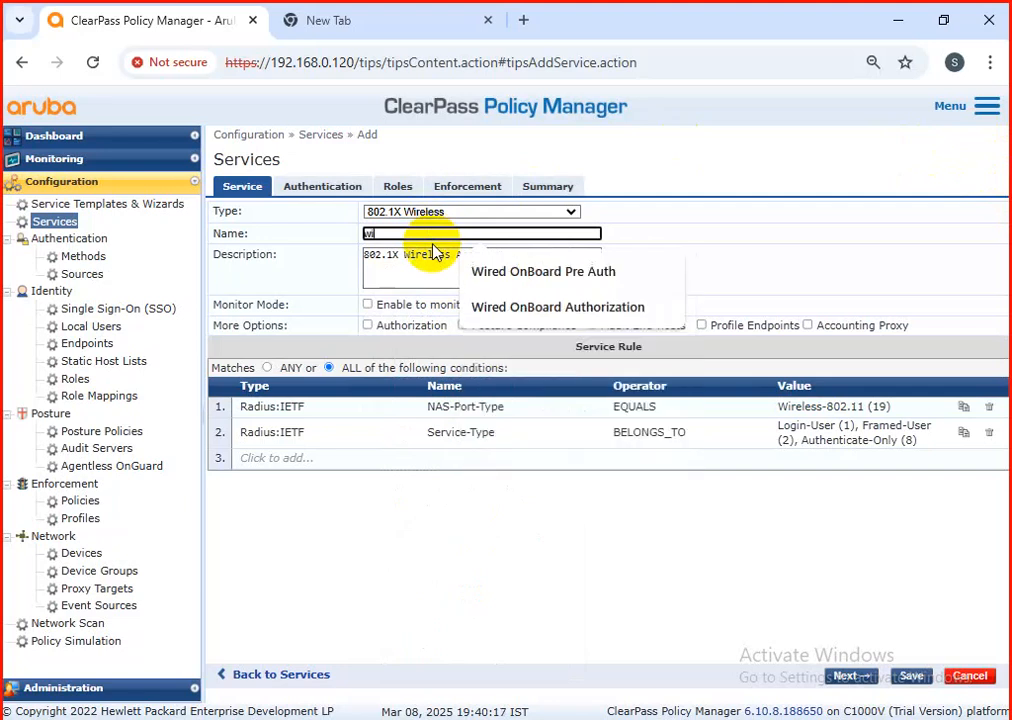
pyautogui.write('reless')
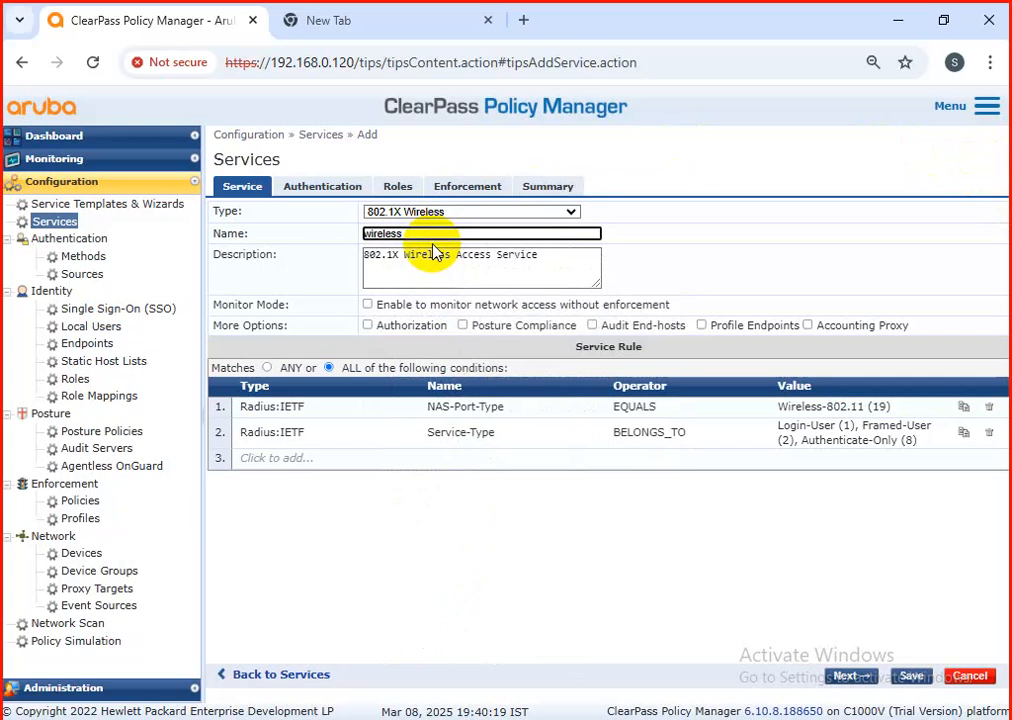
pyautogui.write(' testing po')
pyautogui.press('BackSpace')
pyautogui.press('BackSpace')
pyautogui.press('BackSpace')
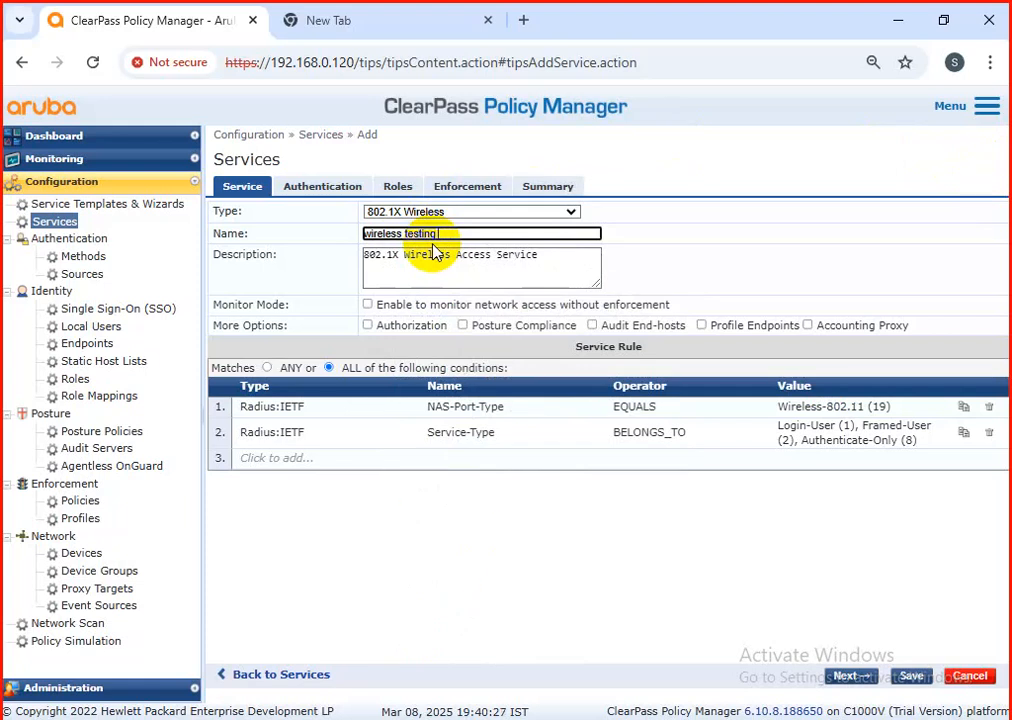
pyautogui.click(367, 325)
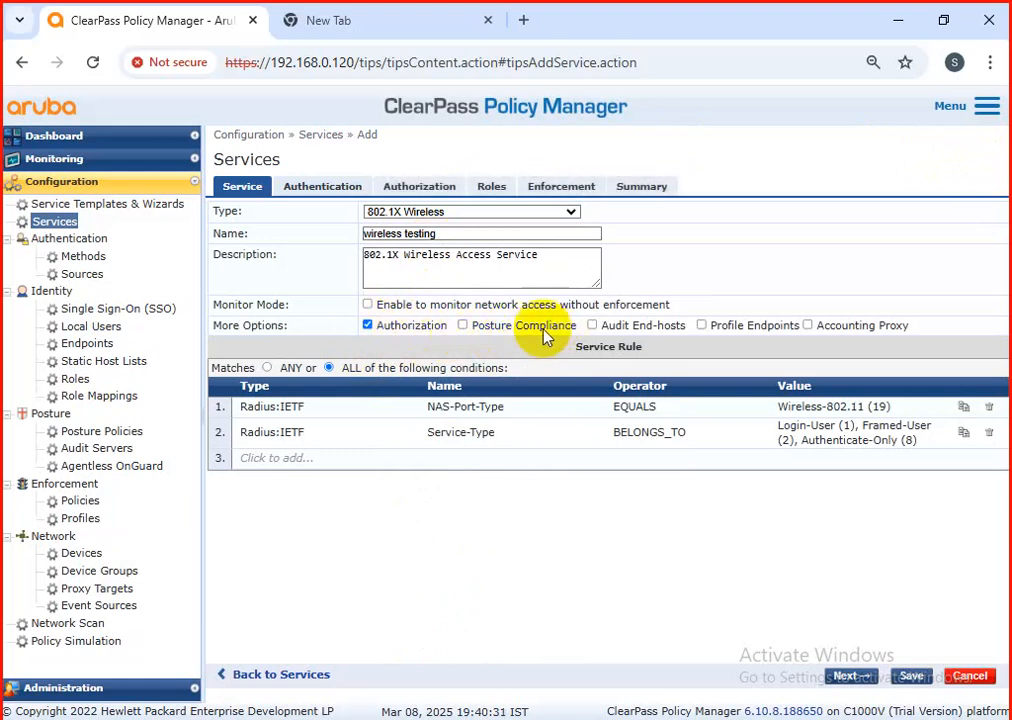
pyautogui.click(702, 325)
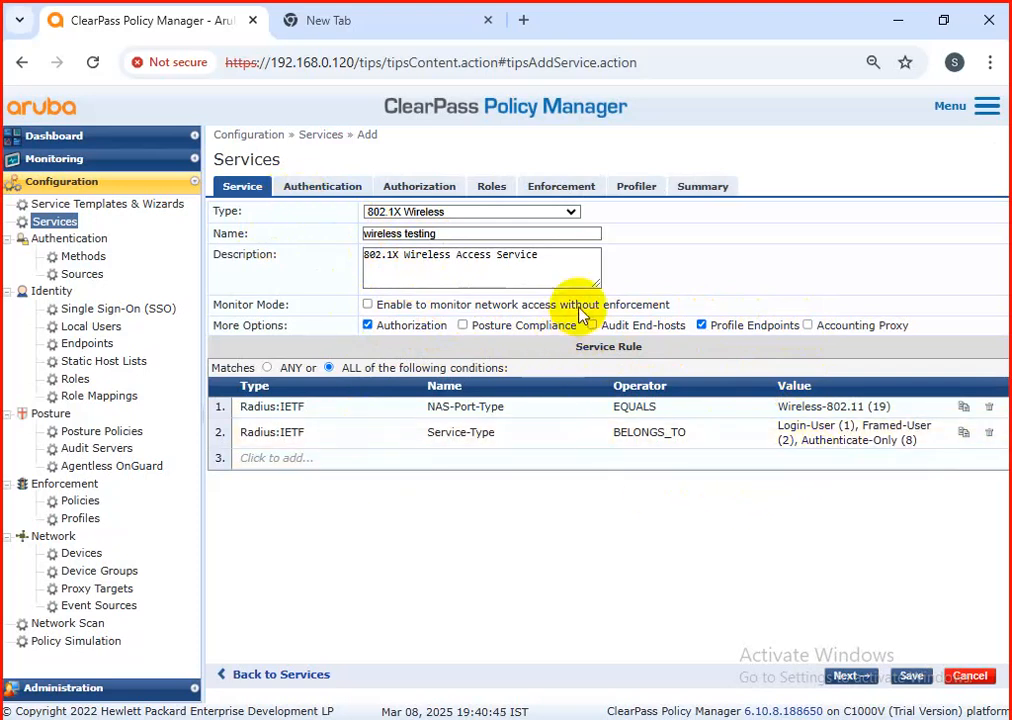
# Step: Try enabling Posture Compliance for the service and check which posture policies can be added
pyautogui.doubleClick(462, 325)
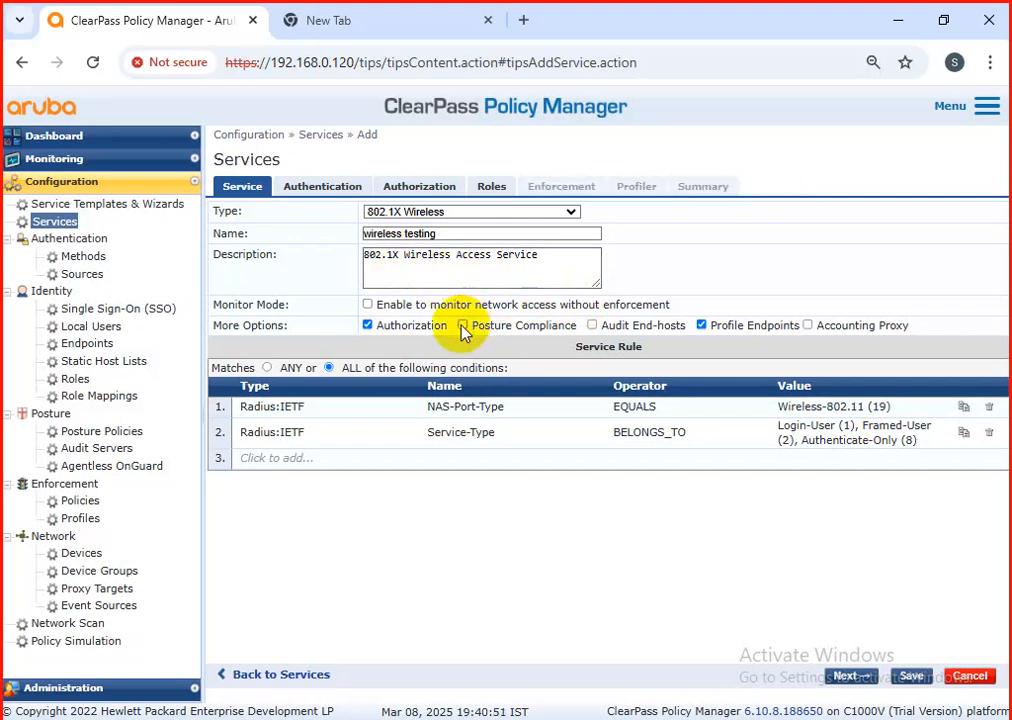
pyautogui.click(462, 327)
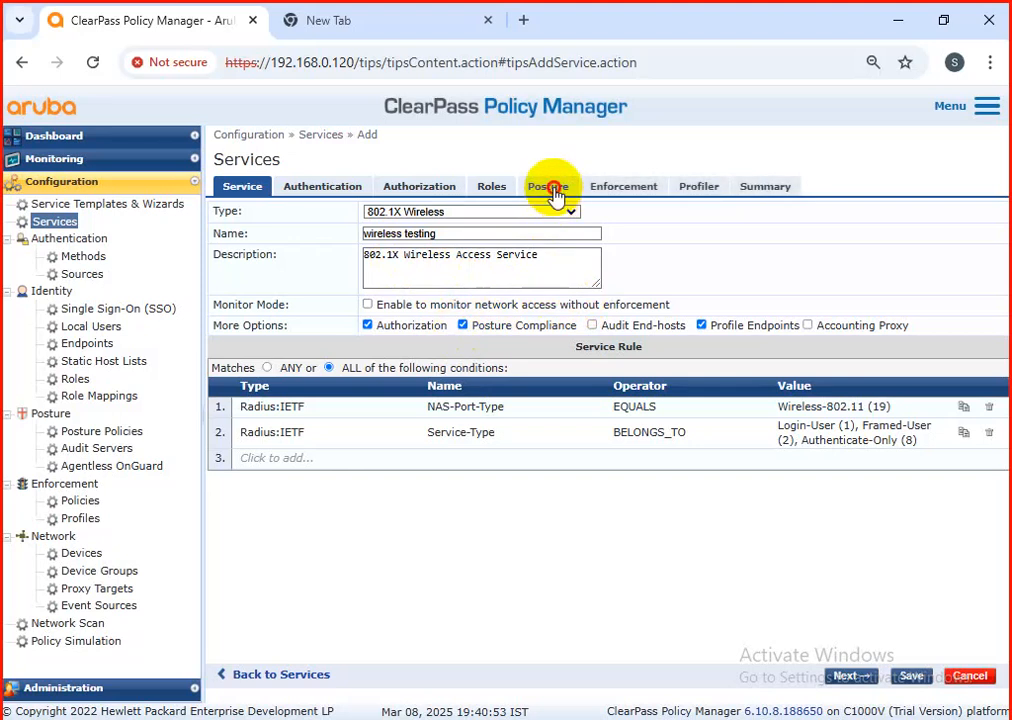
pyautogui.click(552, 190)
pyautogui.click(507, 314)
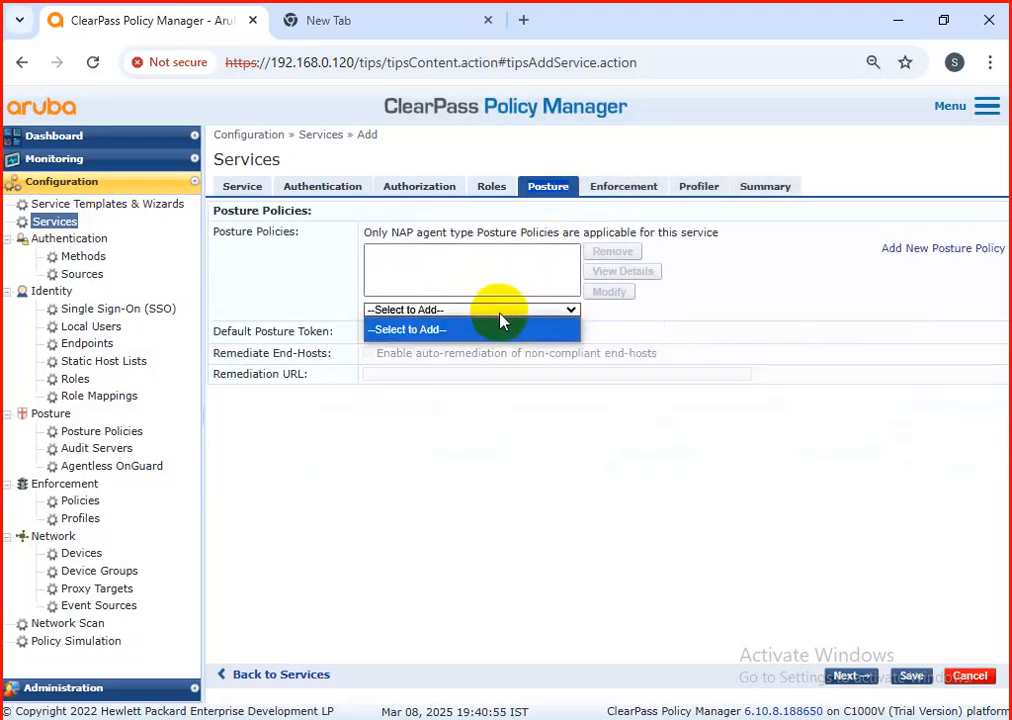
pyautogui.click(505, 316)
pyautogui.click(505, 316)
pyautogui.click(505, 316)
pyautogui.click(505, 316)
pyautogui.click(504, 311)
pyautogui.click(517, 294)
pyautogui.click(524, 311)
pyautogui.click(524, 311)
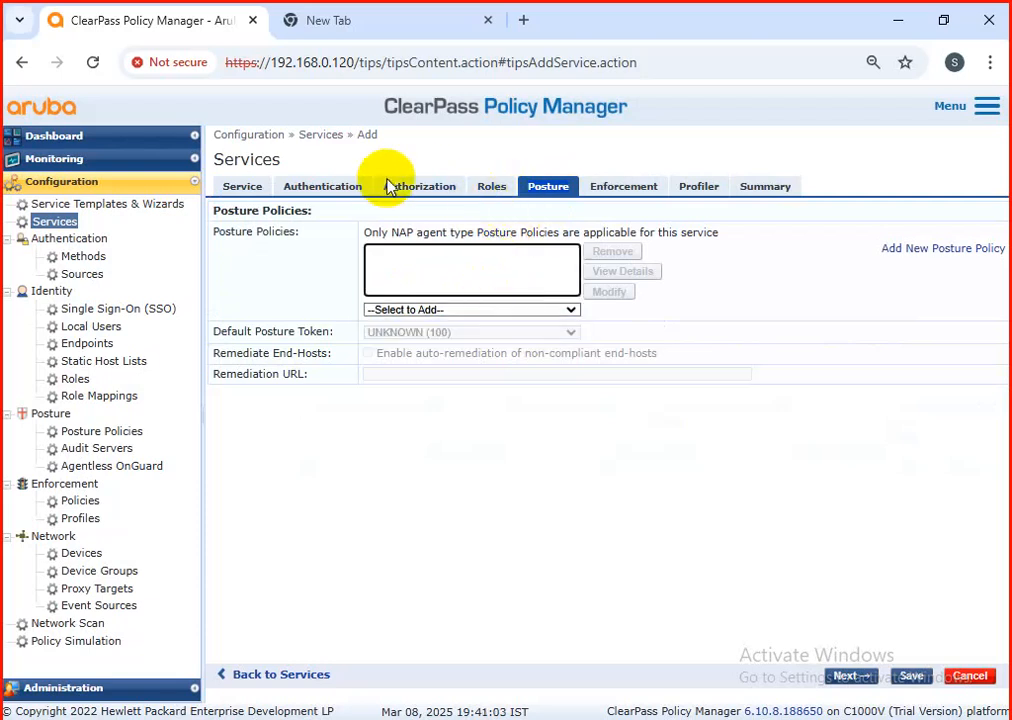
pyautogui.click(455, 311)
pyautogui.click(453, 311)
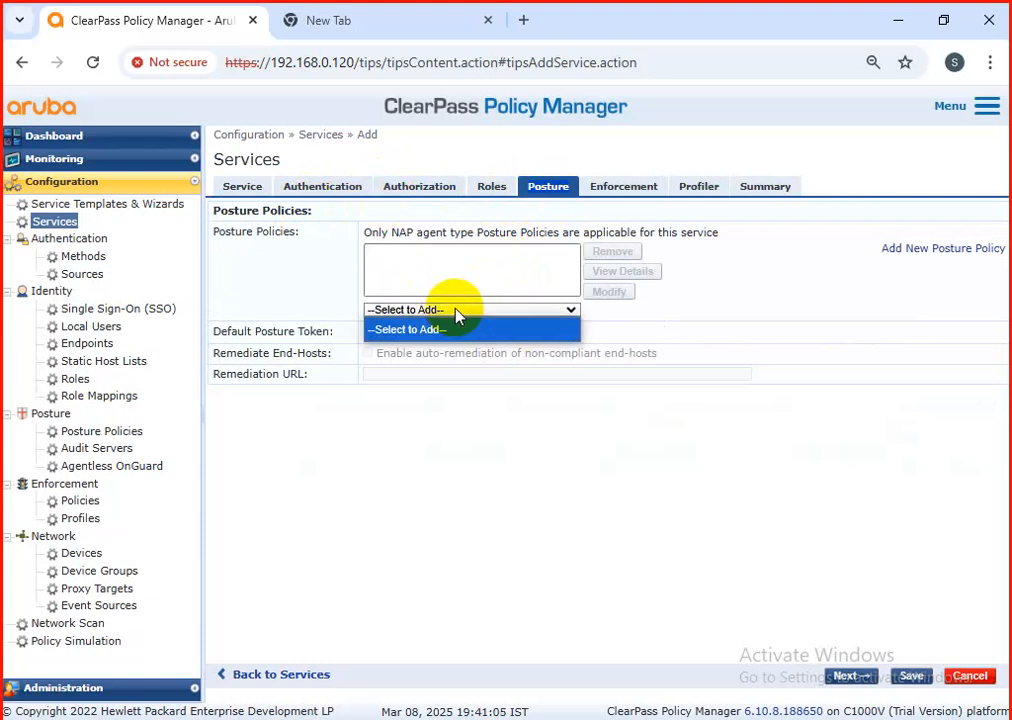
# Step: Disable Posture Compliance in the new service's options
pyautogui.click(333, 190)
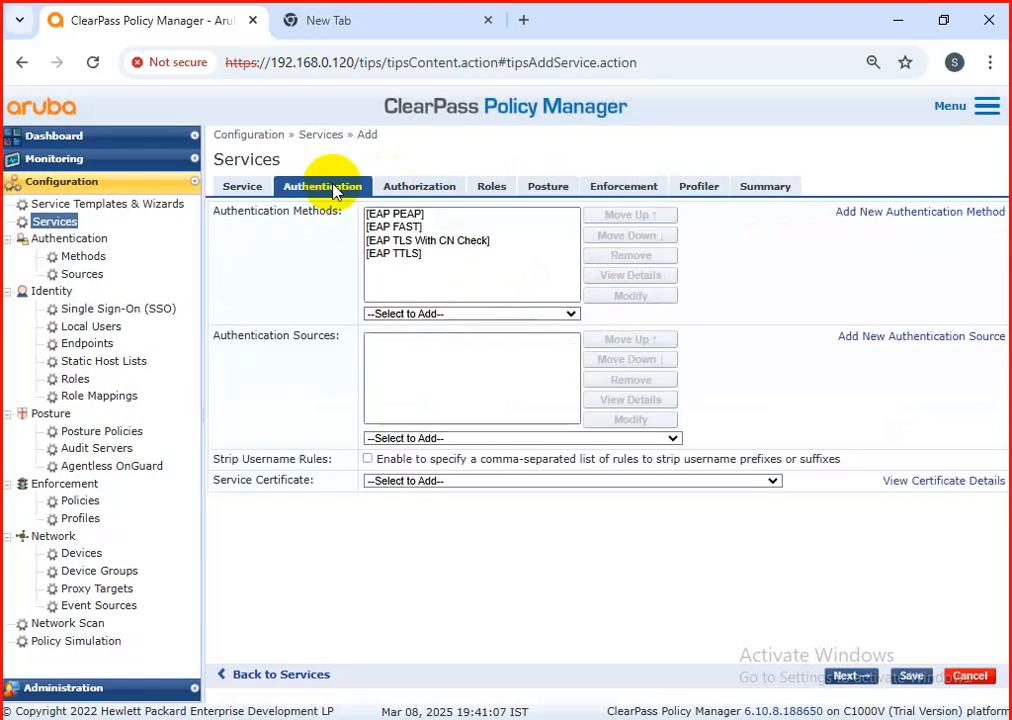
pyautogui.click(443, 192)
pyautogui.click(242, 187)
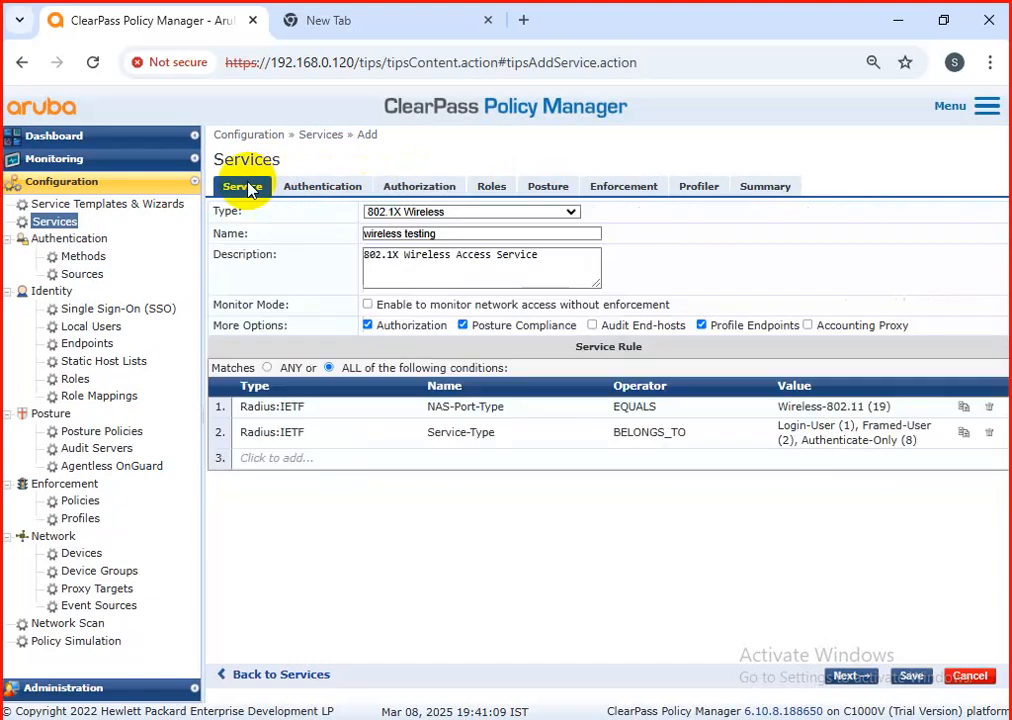
pyautogui.click(464, 327)
pyautogui.click(464, 327)
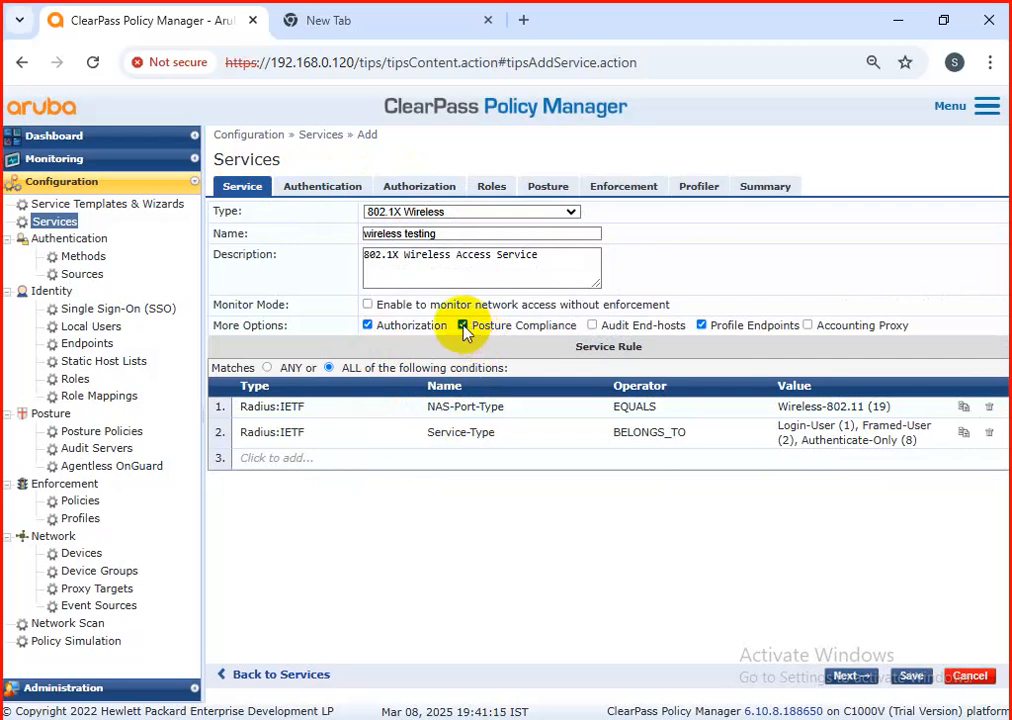
pyautogui.click(463, 326)
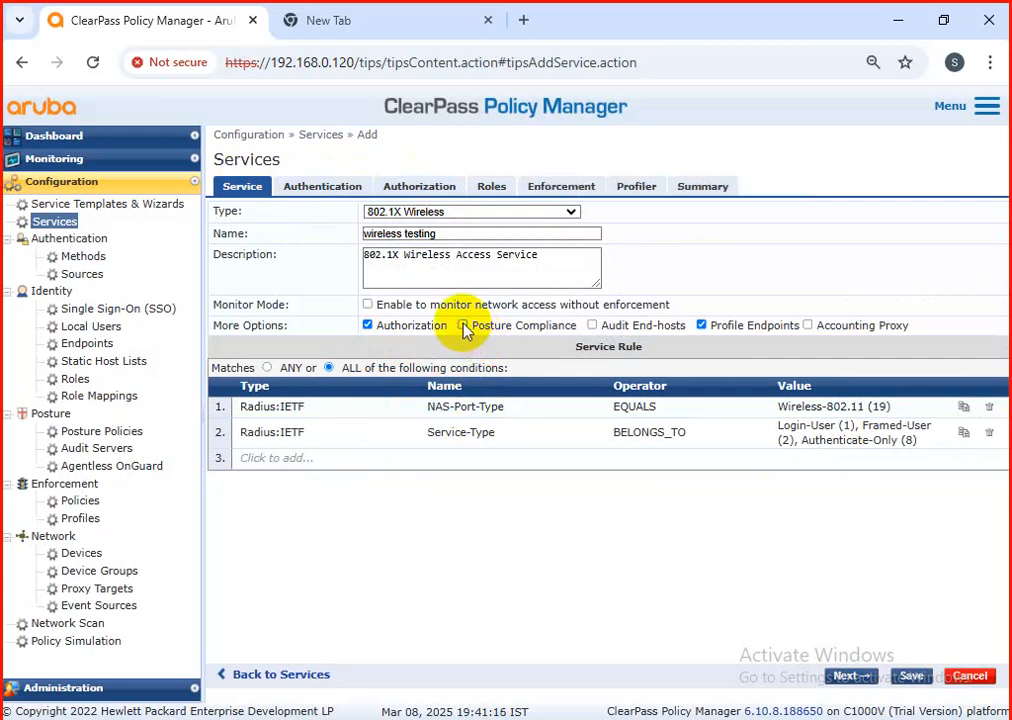
# Step: Add [Endpoints Repository] [Local SQL DB] as the service's authentication source
pyautogui.click(322, 192)
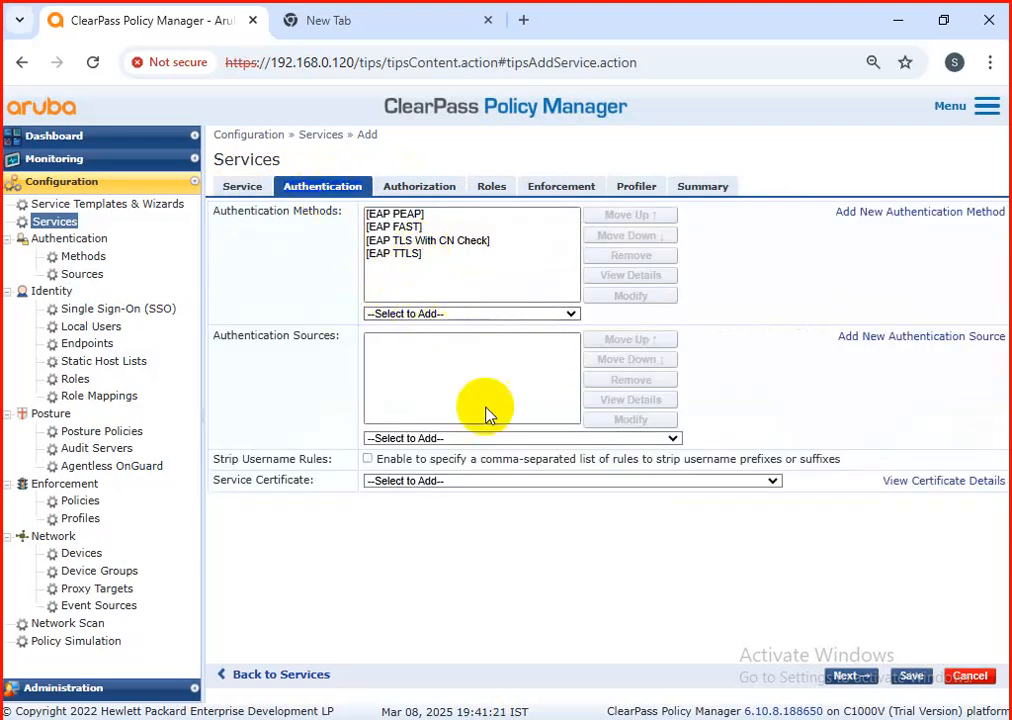
pyautogui.click(440, 440)
pyautogui.click(440, 442)
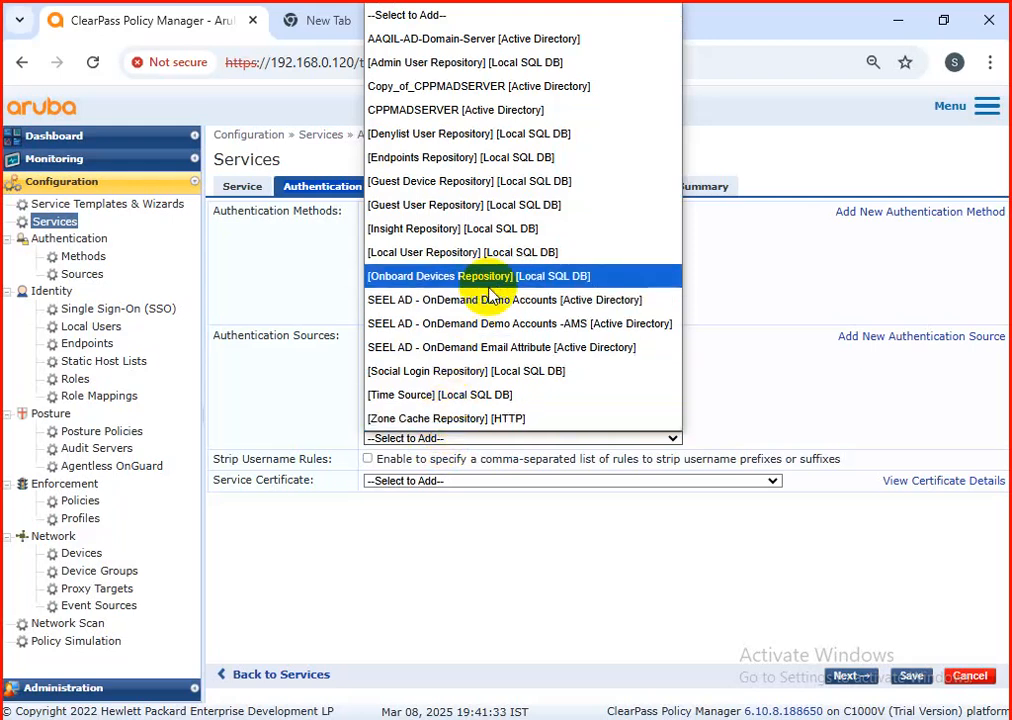
pyautogui.click(490, 165)
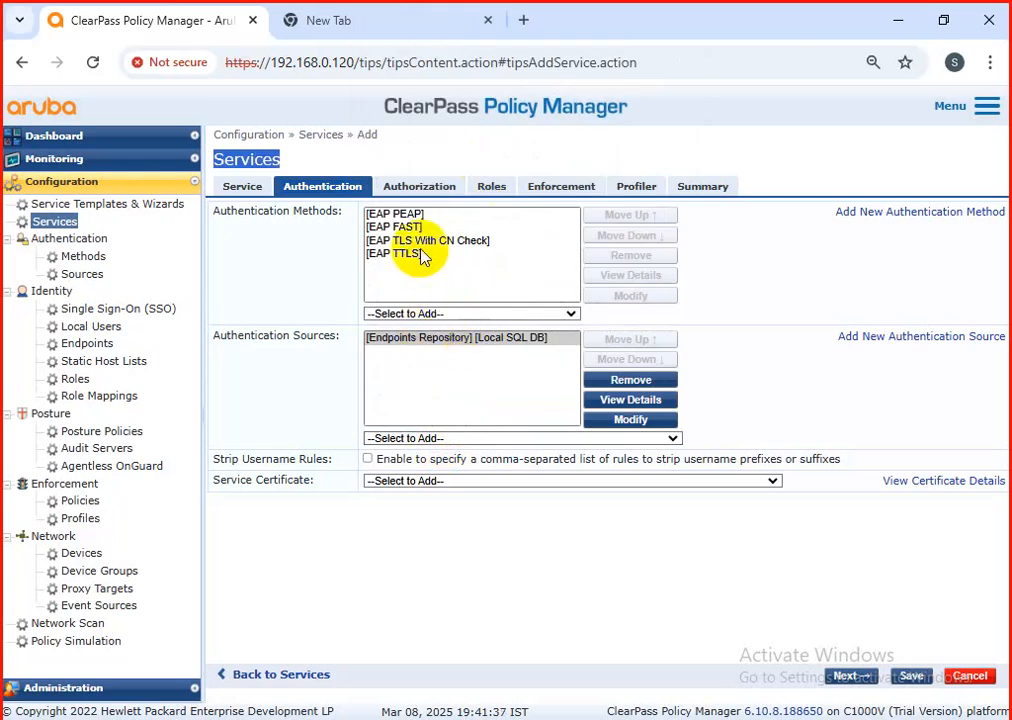
# Step: Add [Time Source] [Local SQL DB] as an additional authorization source for fetching role-mapping attributes
pyautogui.click(425, 193)
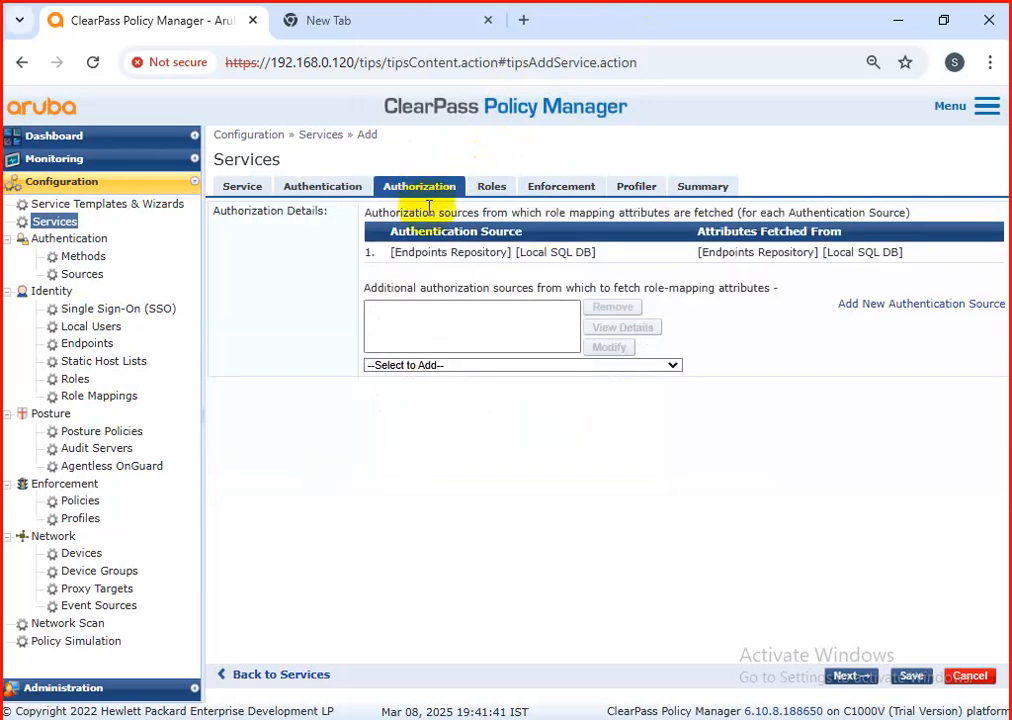
pyautogui.click(466, 365)
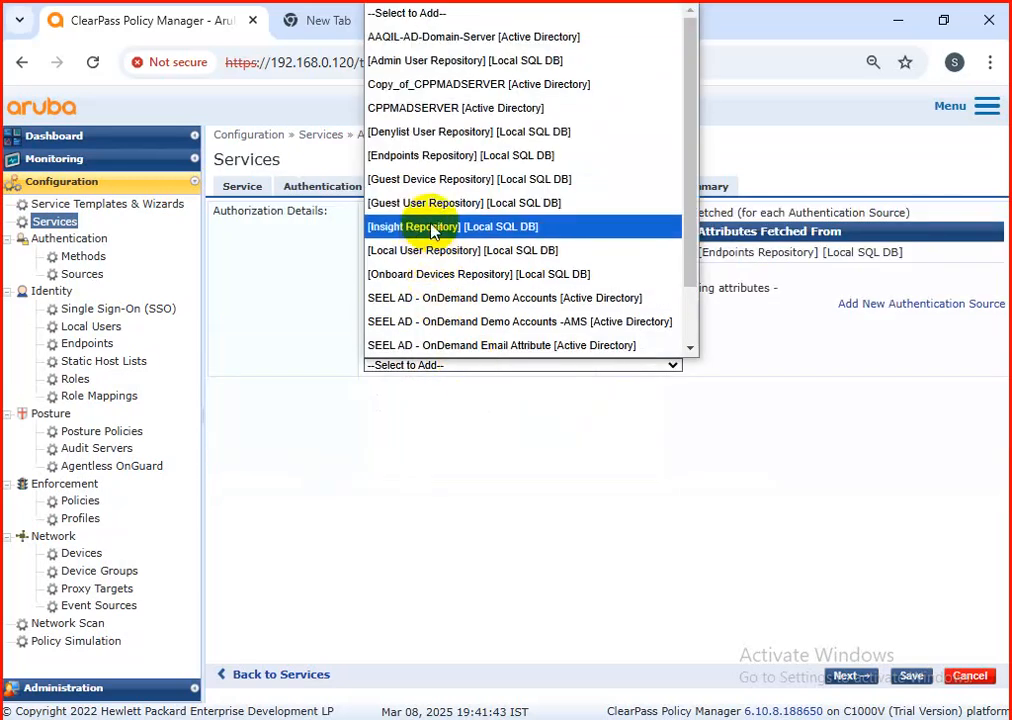
pyautogui.scroll(-2, 440, 160)
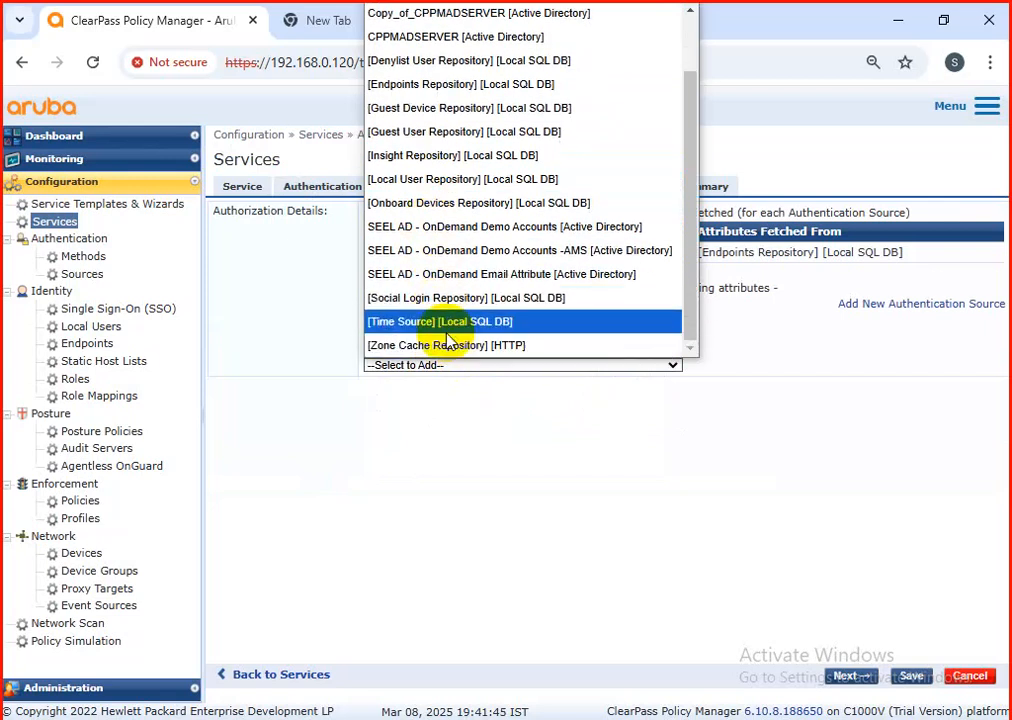
pyautogui.click(447, 330)
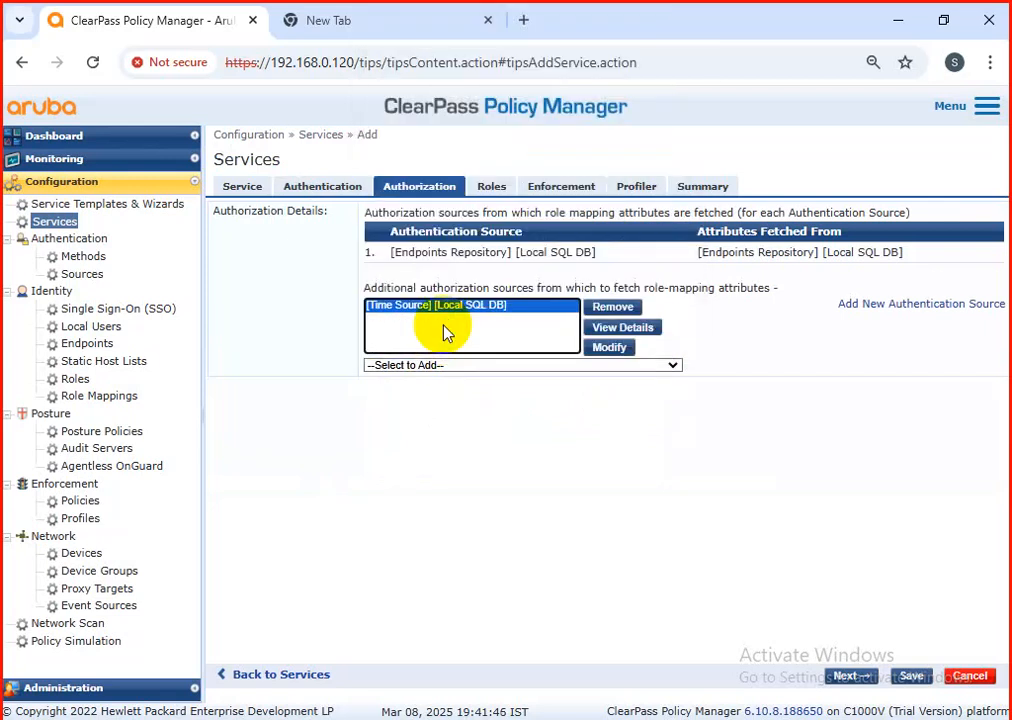
# Step: Assign [Guest Roles] as the service's role mapping policy
pyautogui.click(493, 190)
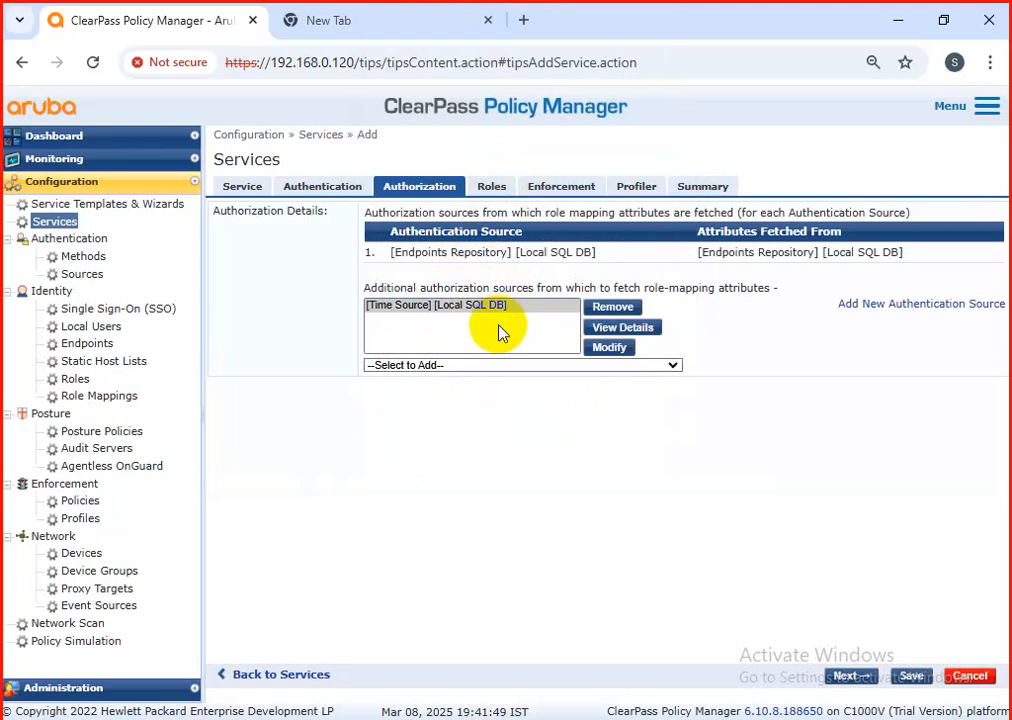
pyautogui.click(487, 189)
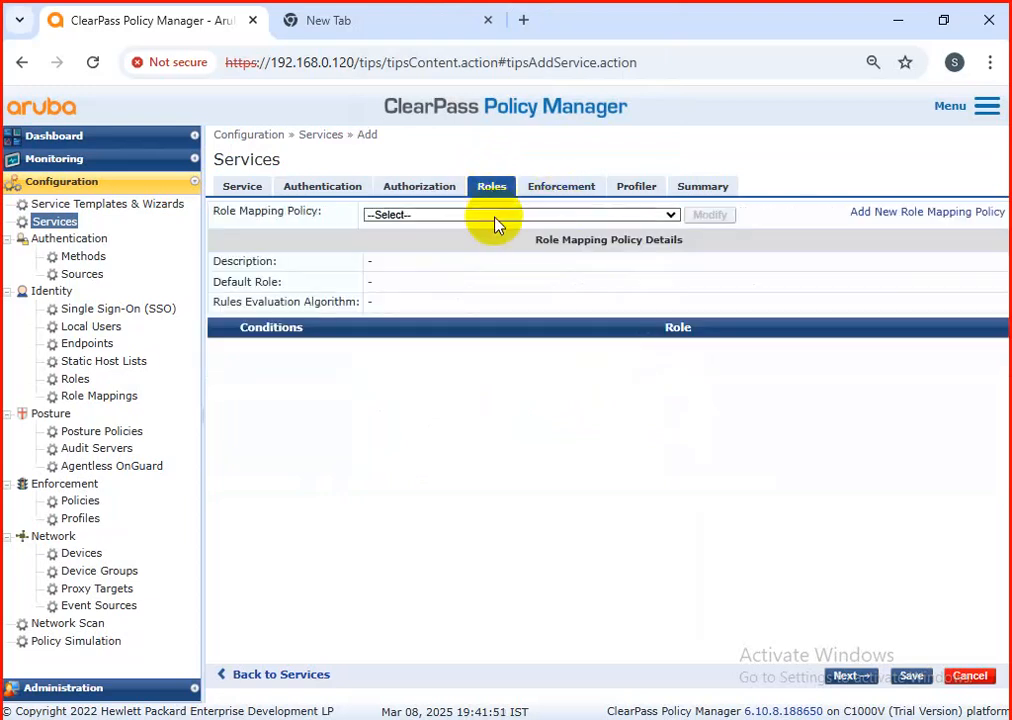
pyautogui.click(477, 216)
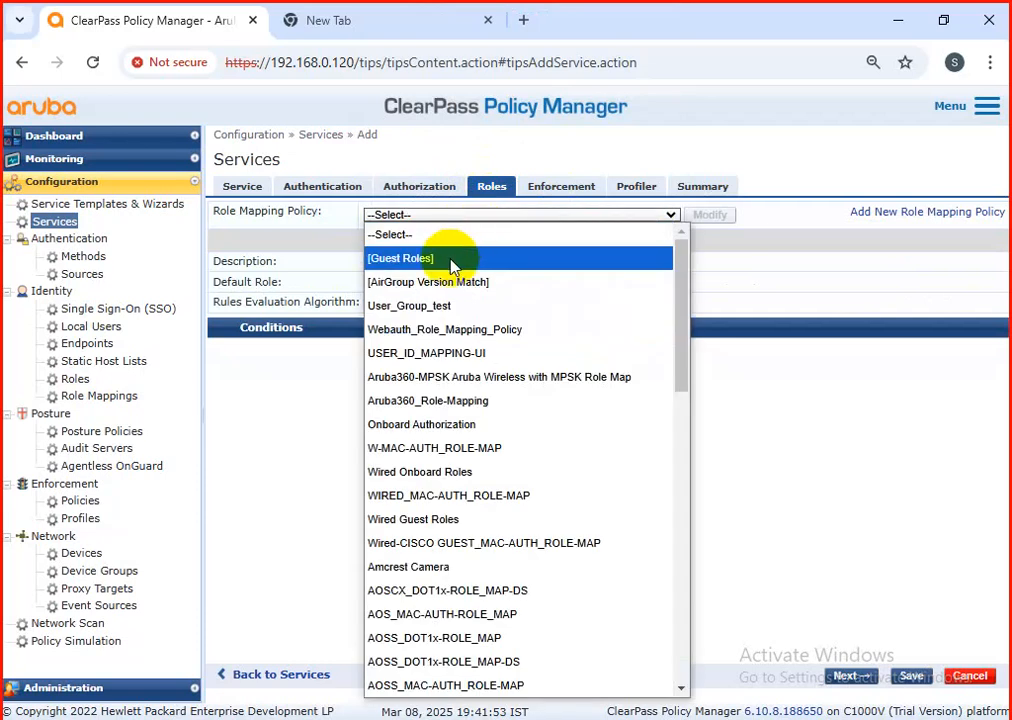
pyautogui.click(452, 262)
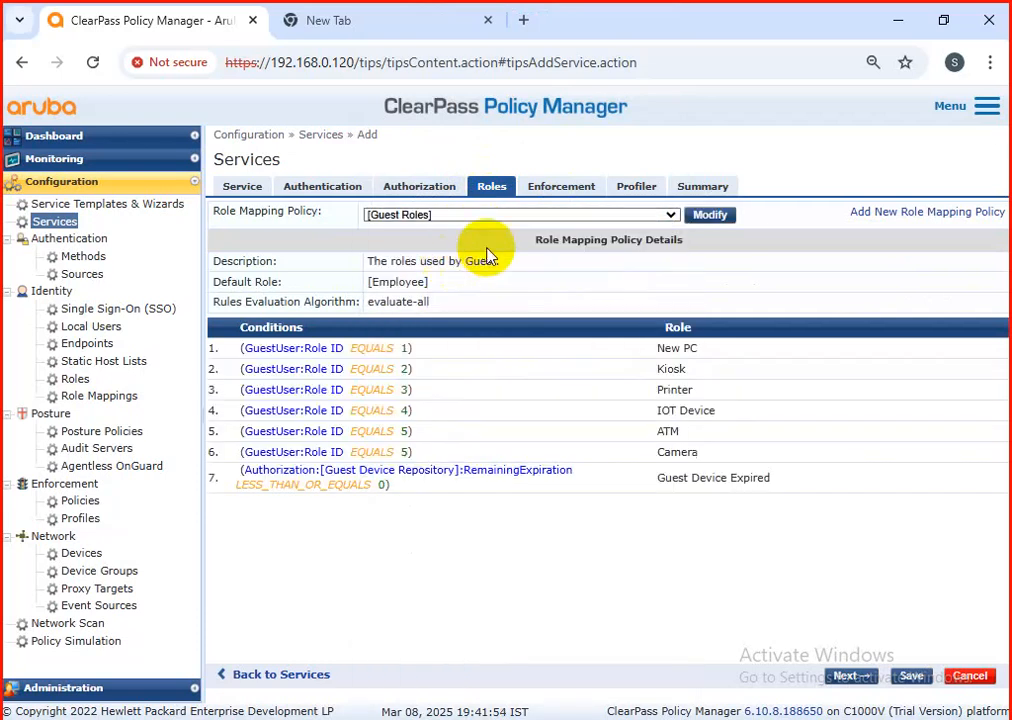
# Step: Set the profiler's endpoint classification to Any Category / OS Family / Name with RADIUS CoA action [Cisco - Bounce-Host-Port], and save the service
pyautogui.click(563, 192)
pyautogui.click(645, 190)
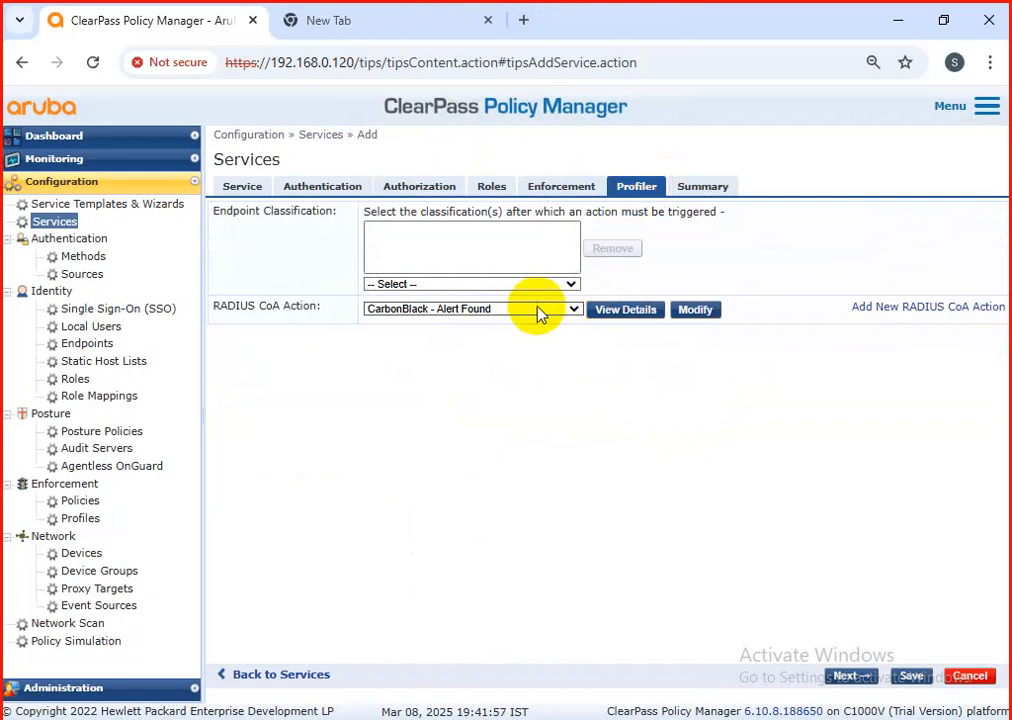
pyautogui.click(517, 285)
pyautogui.click(492, 319)
pyautogui.click(460, 314)
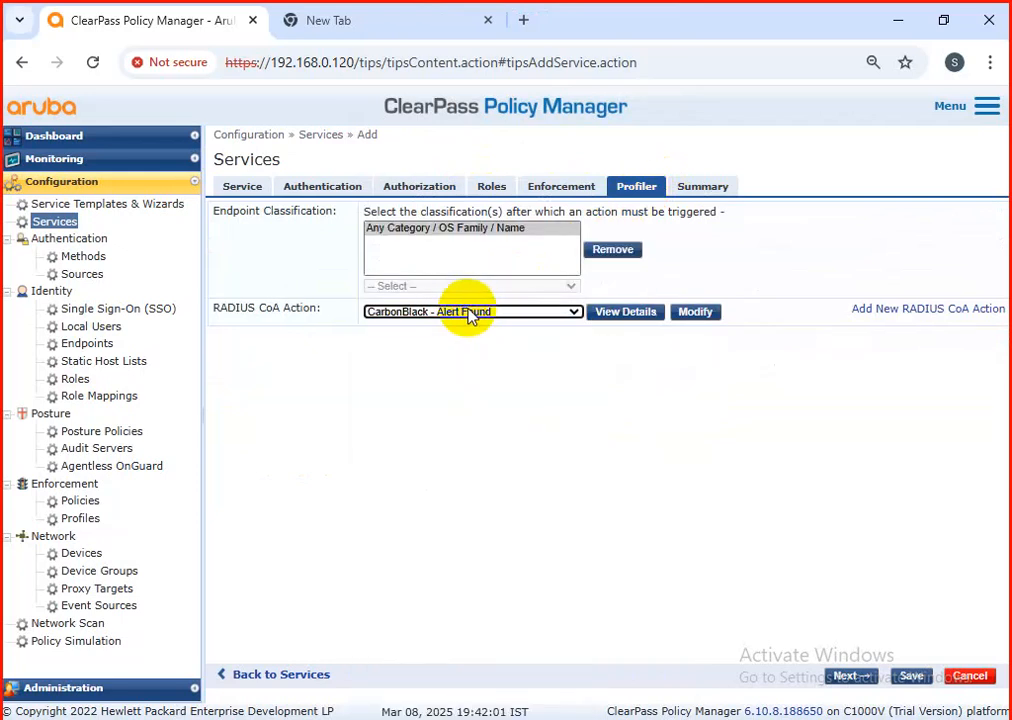
pyautogui.click(470, 313)
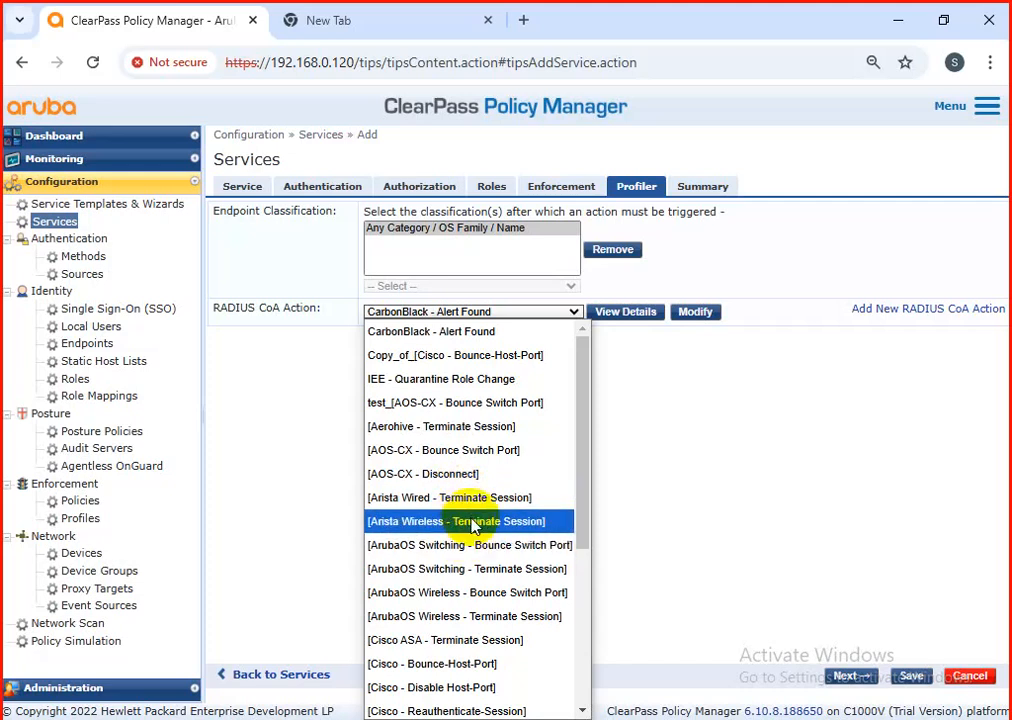
pyautogui.scroll(-3, 470, 537)
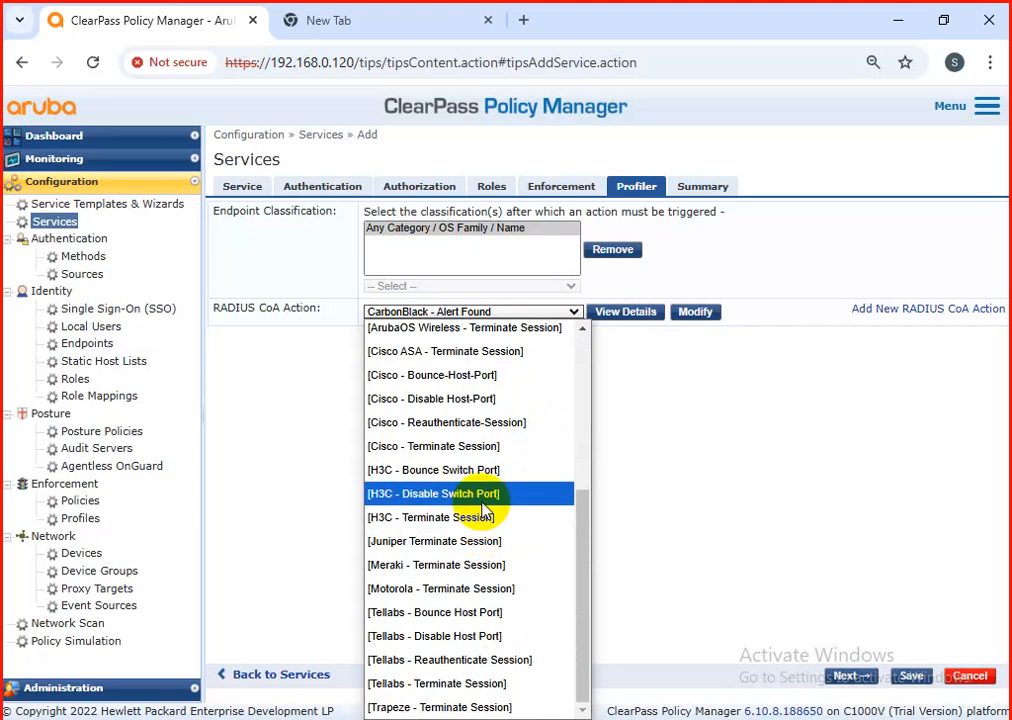
pyautogui.click(425, 376)
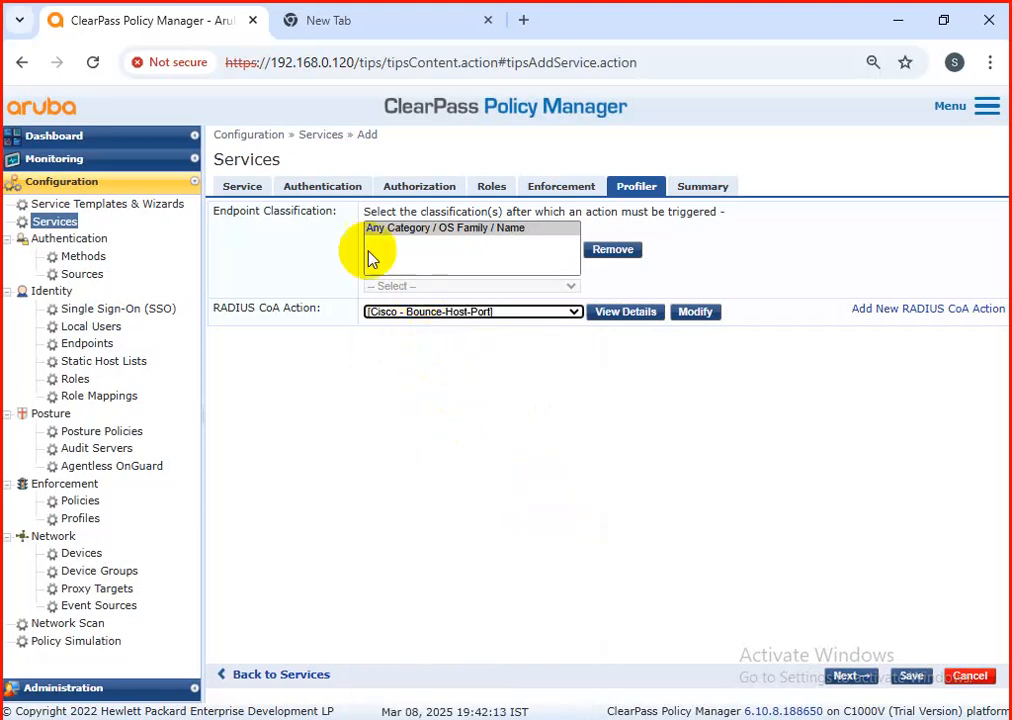
pyautogui.click(242, 186)
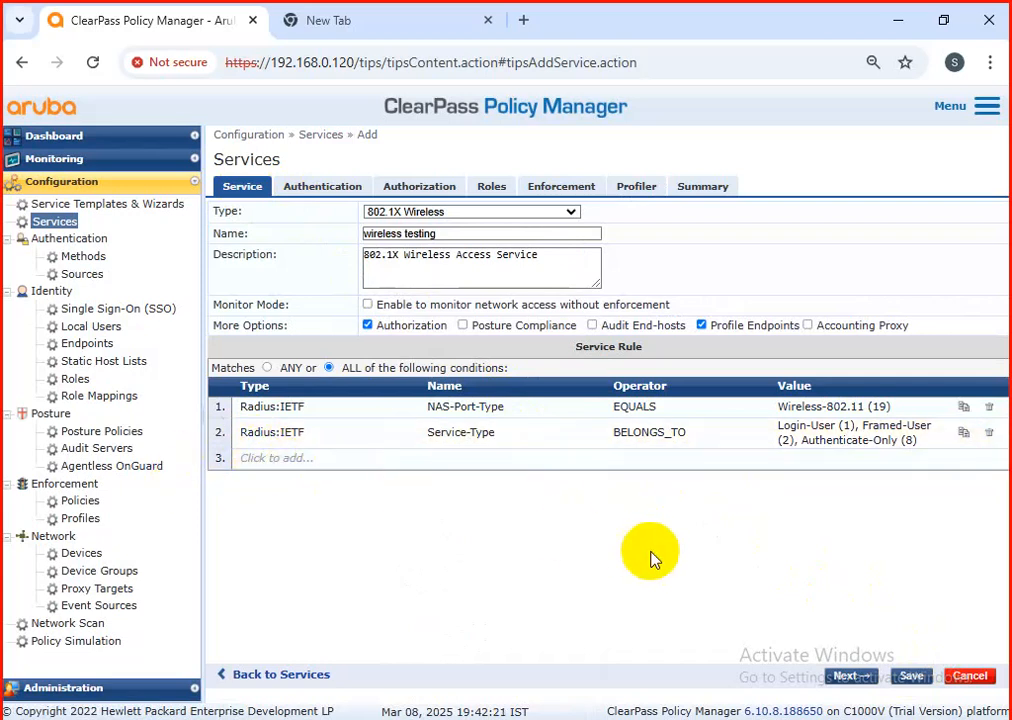
pyautogui.click(912, 680)
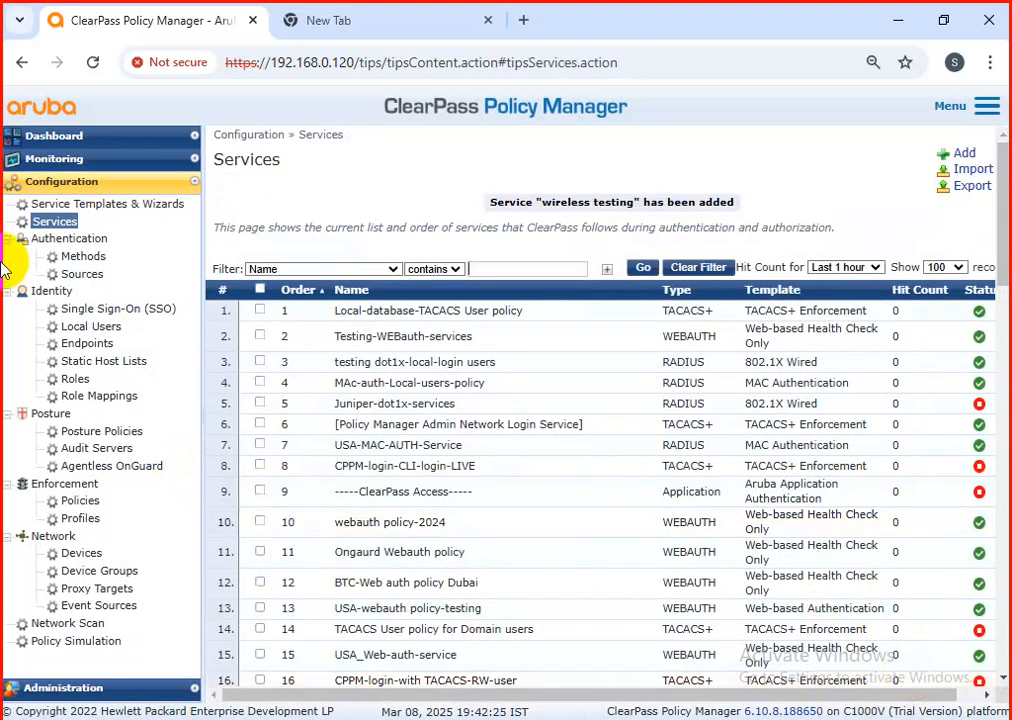
# Step: Open the form for adding a new device to the network devices
pyautogui.click(91, 553)
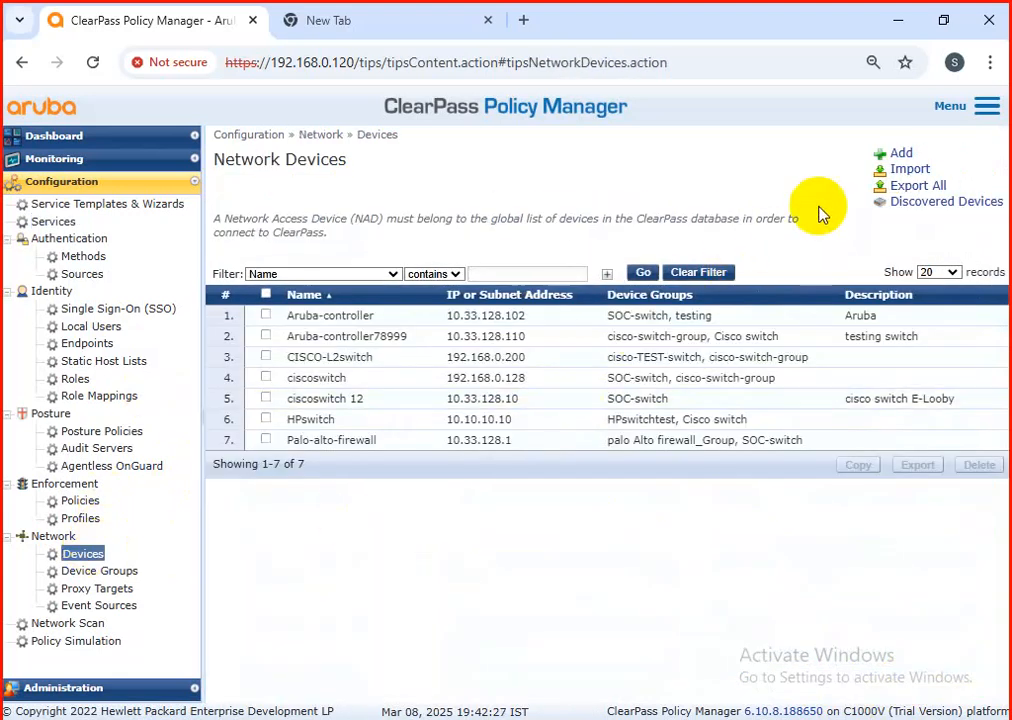
pyautogui.click(900, 154)
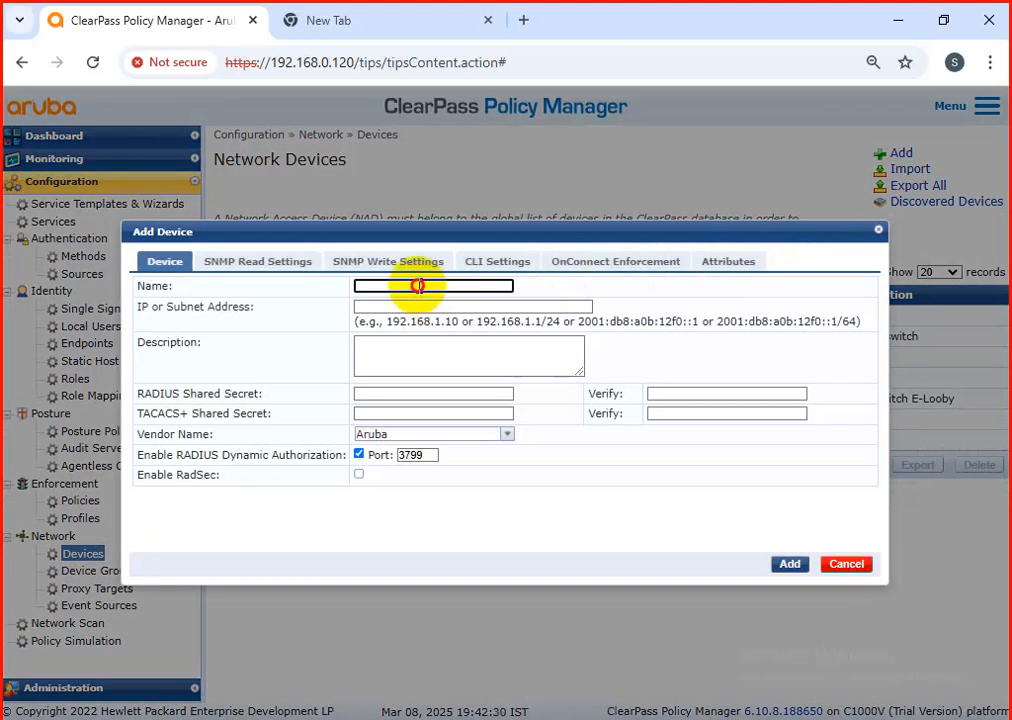
pyautogui.click(414, 288)
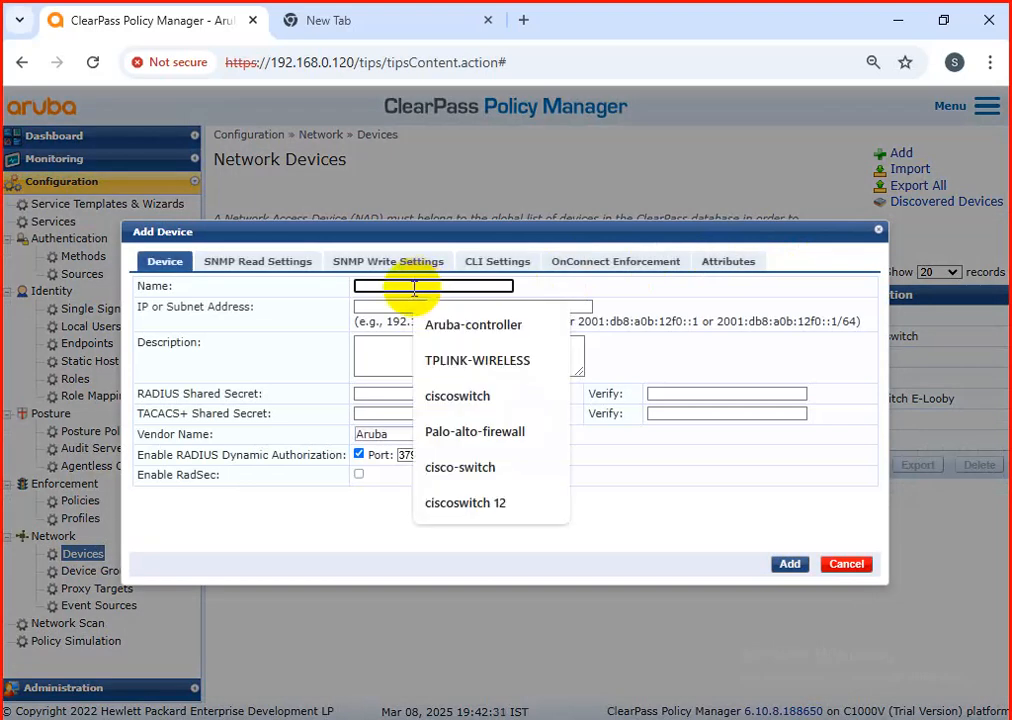
pyautogui.click(510, 325)
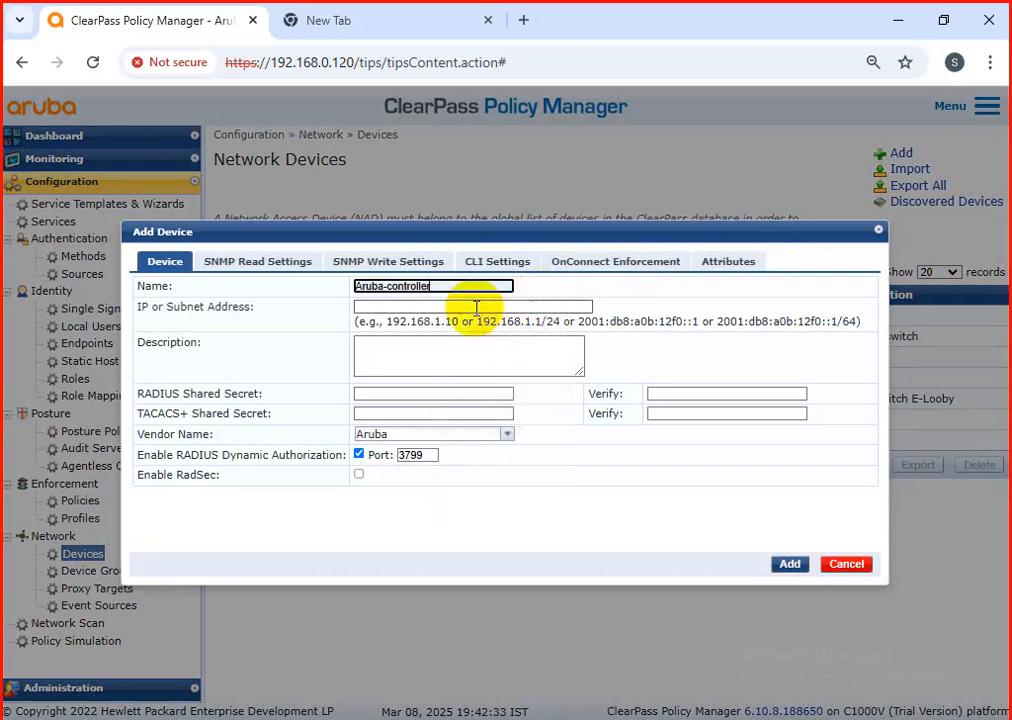
pyautogui.press('Tab')
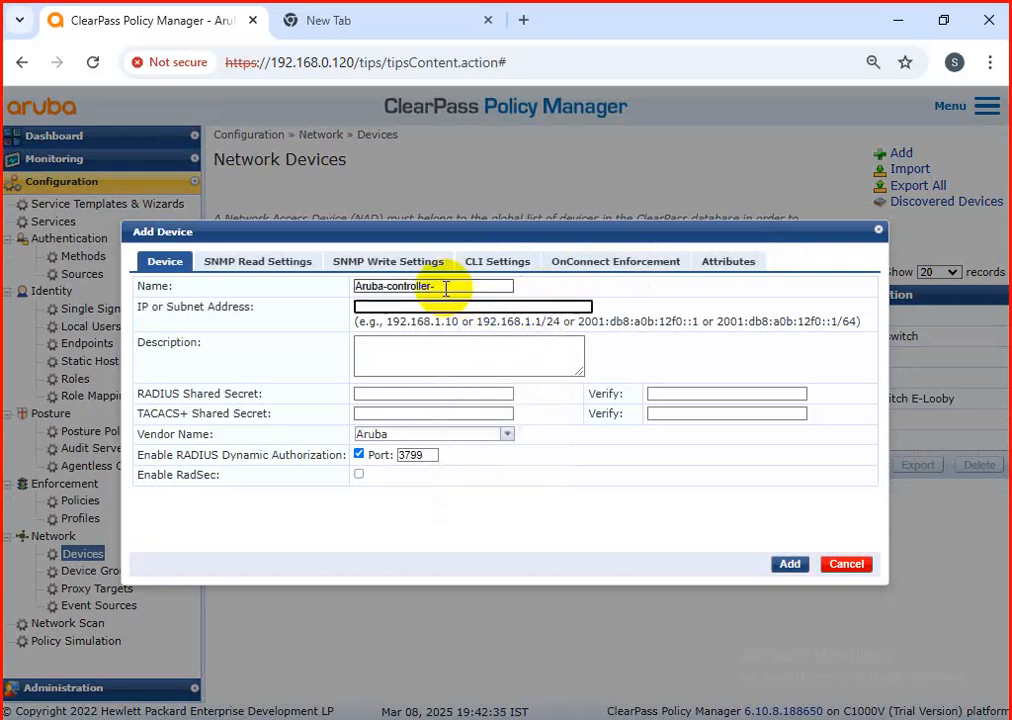
# Step: Name the new network device TPLINK-WIRELESS-123, replacing the name already entered
pyautogui.tripleClick(446, 288)
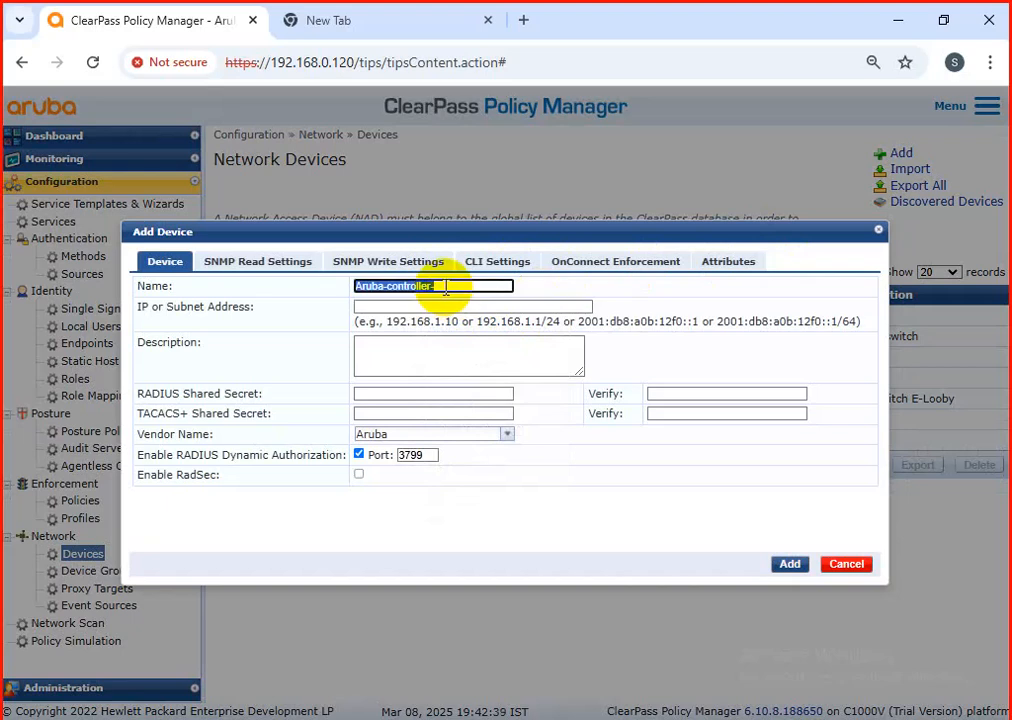
pyautogui.press('BackSpace')
pyautogui.write('TPLINK-WIRELESS')
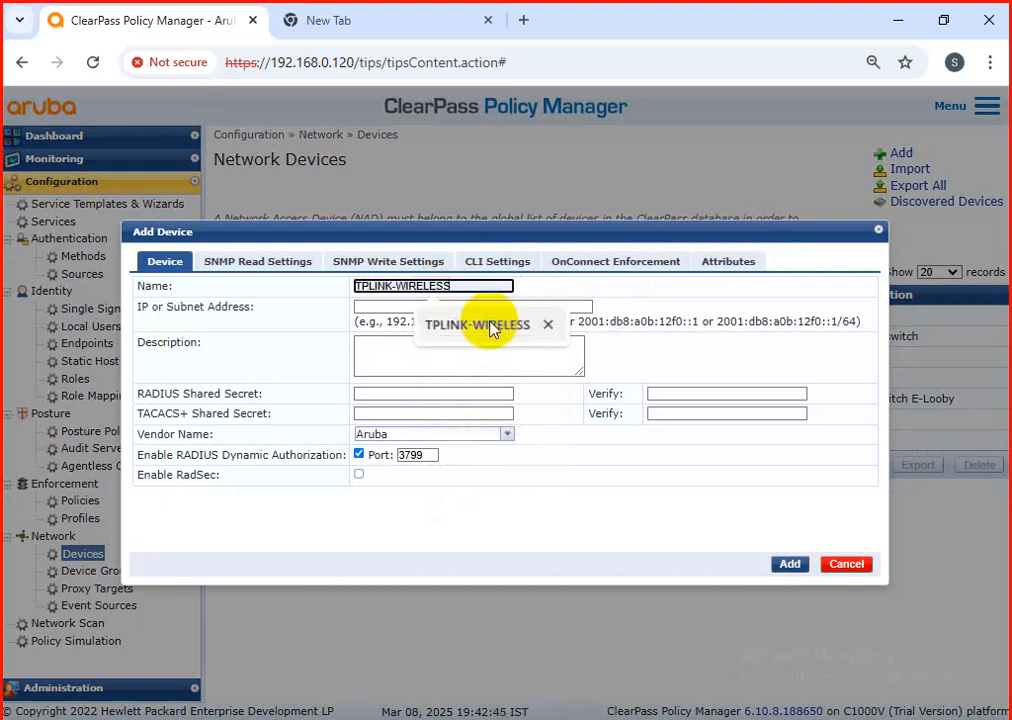
pyautogui.click(480, 324)
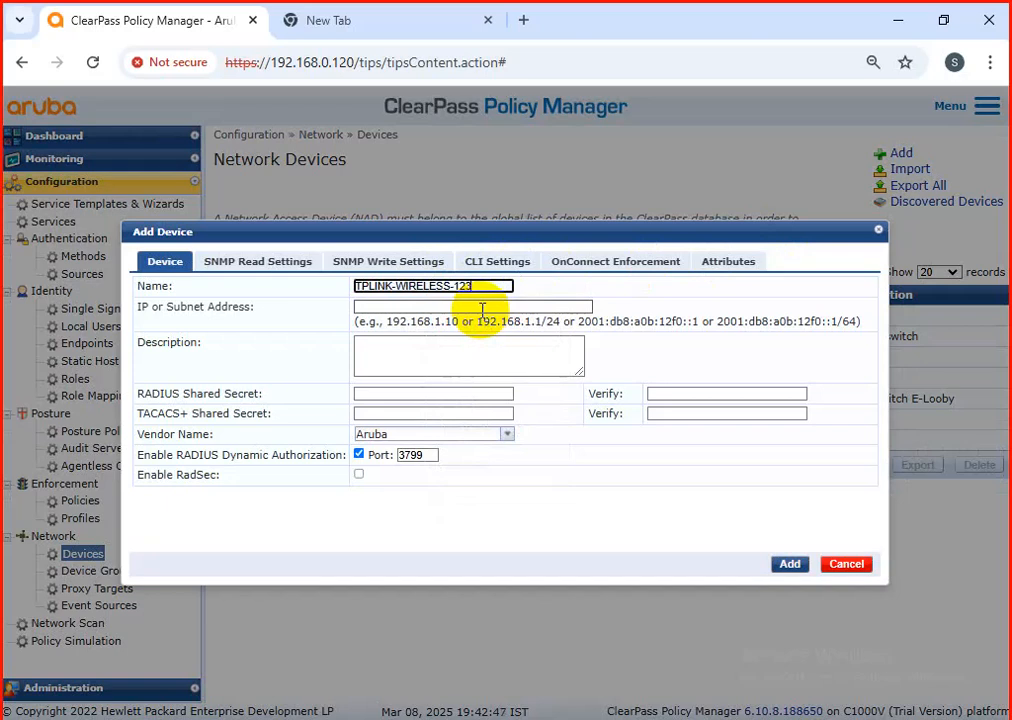
# Step: Set the new device's IP address to 10.33.128.12
pyautogui.click(483, 308)
pyautogui.write('10.33.128')
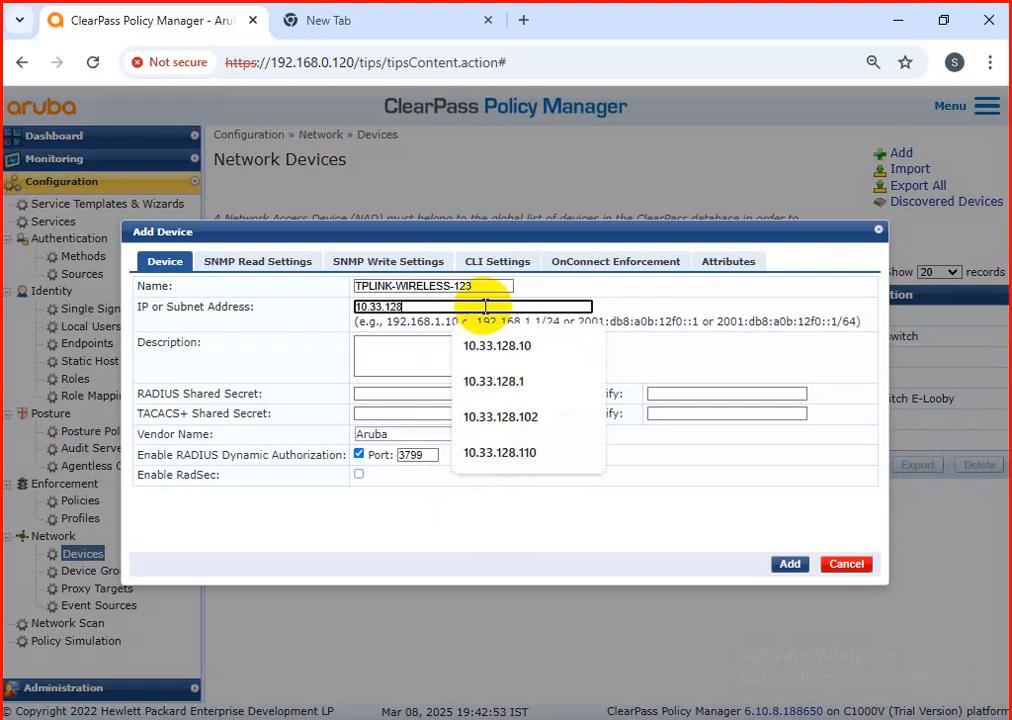
pyautogui.write('.12')
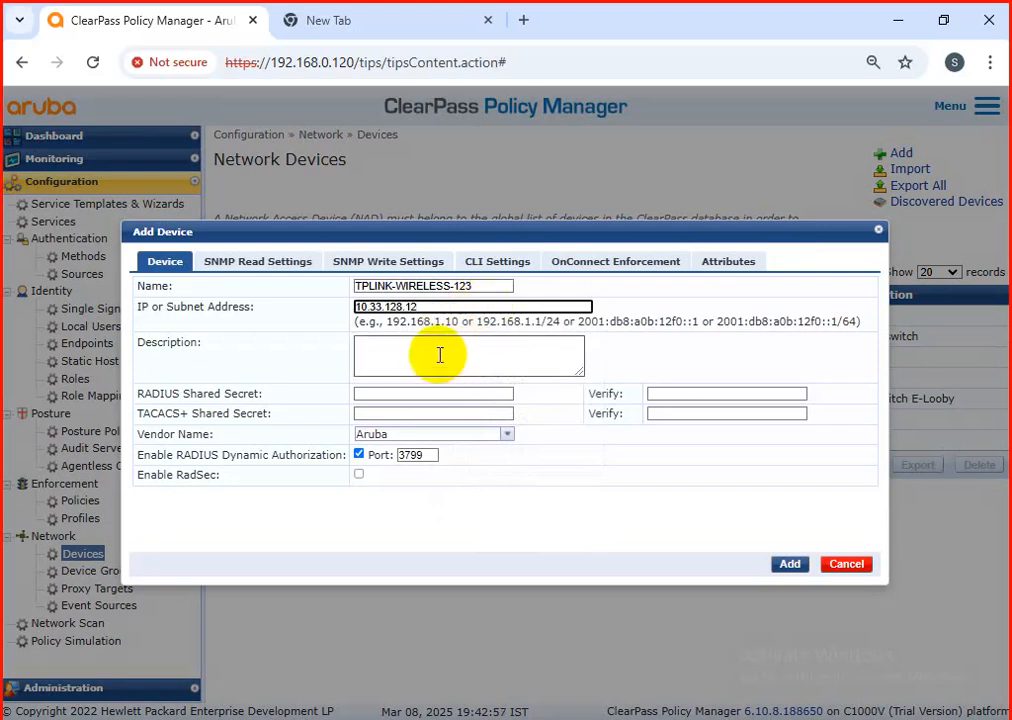
# Step: Copy the device name TPLINK-WIRELESS-123 into the device's description
pyautogui.click(480, 286)
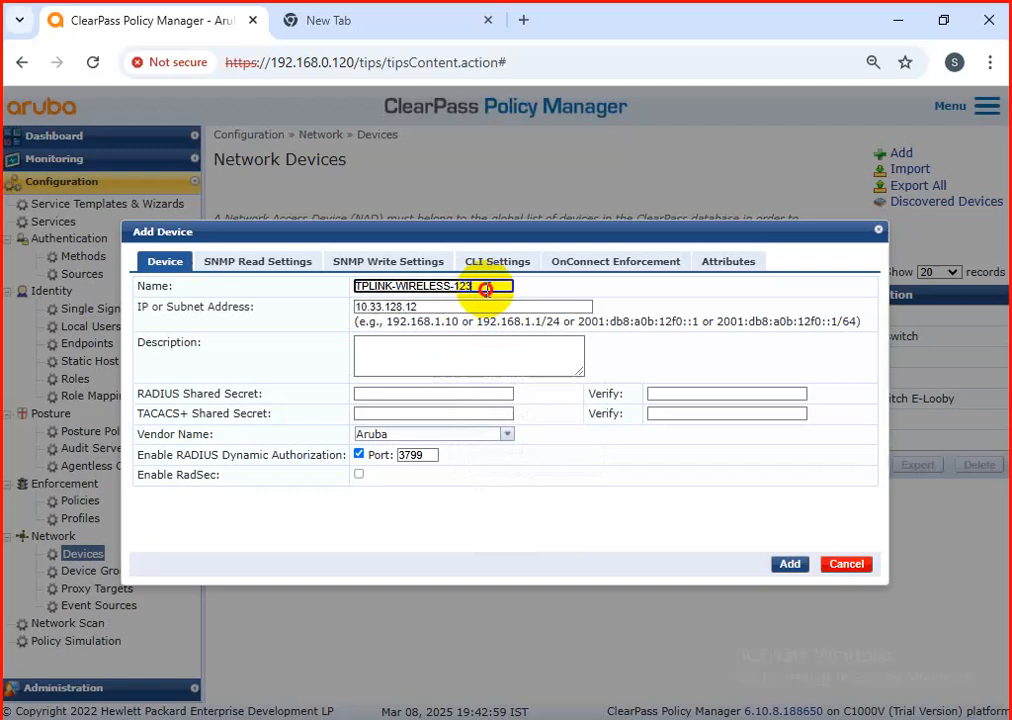
pyautogui.doubleClick(366, 285)
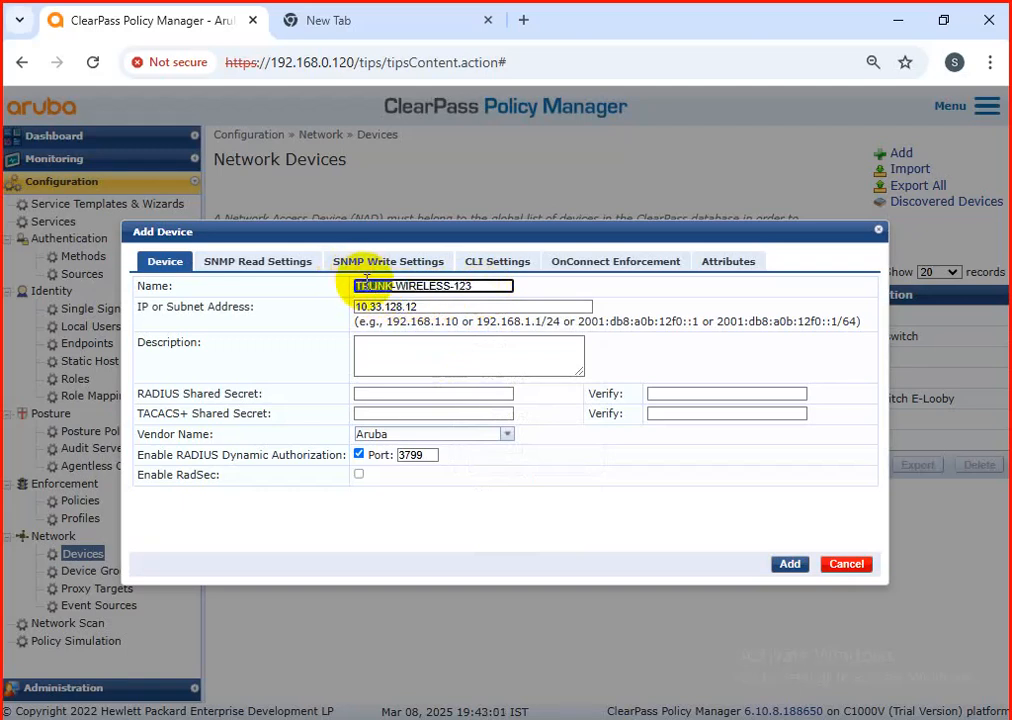
pyautogui.tripleClick(366, 284)
pyautogui.hotkey('ctrl', 'c')
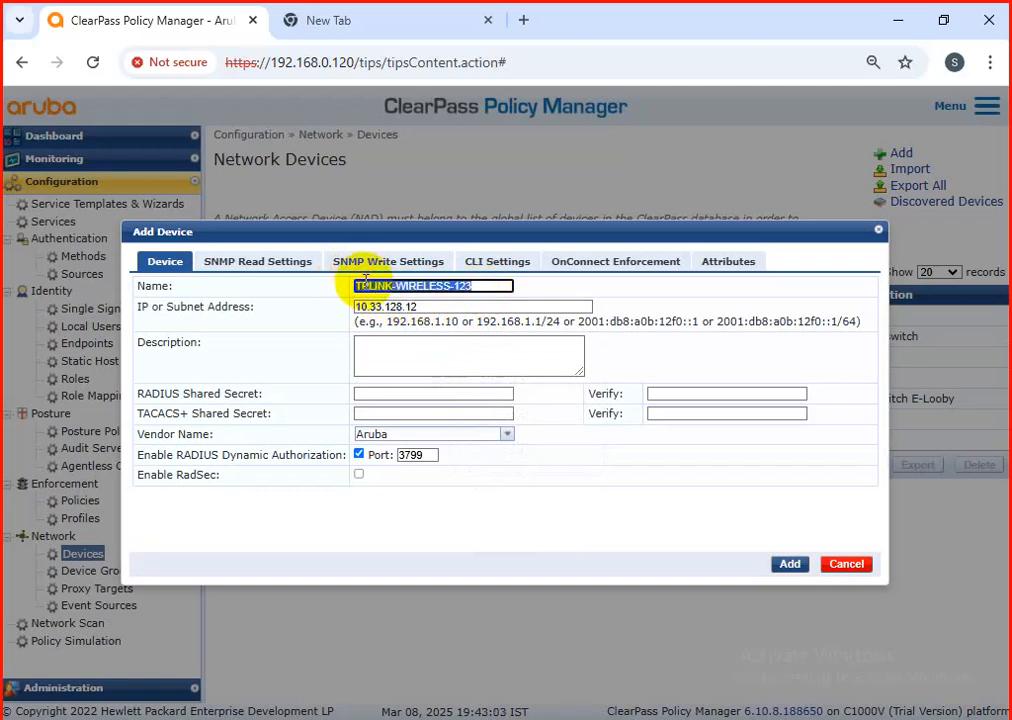
pyautogui.click(401, 347)
pyautogui.hotkey('ctrl', 'v')
# Step: Enter the RADIUS shared secret for the device and repeat it for verification
pyautogui.click(387, 393)
pyautogui.write('•••••••••••••••')
pyautogui.press('Tab')
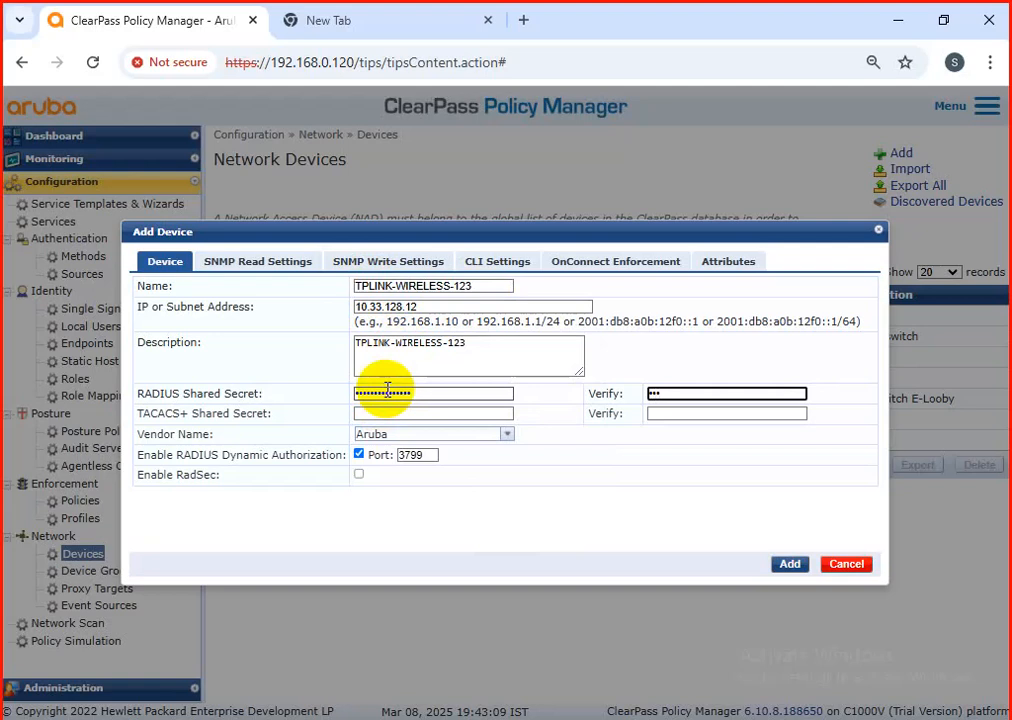
pyautogui.write('••••••••••••')
pyautogui.click(412, 433)
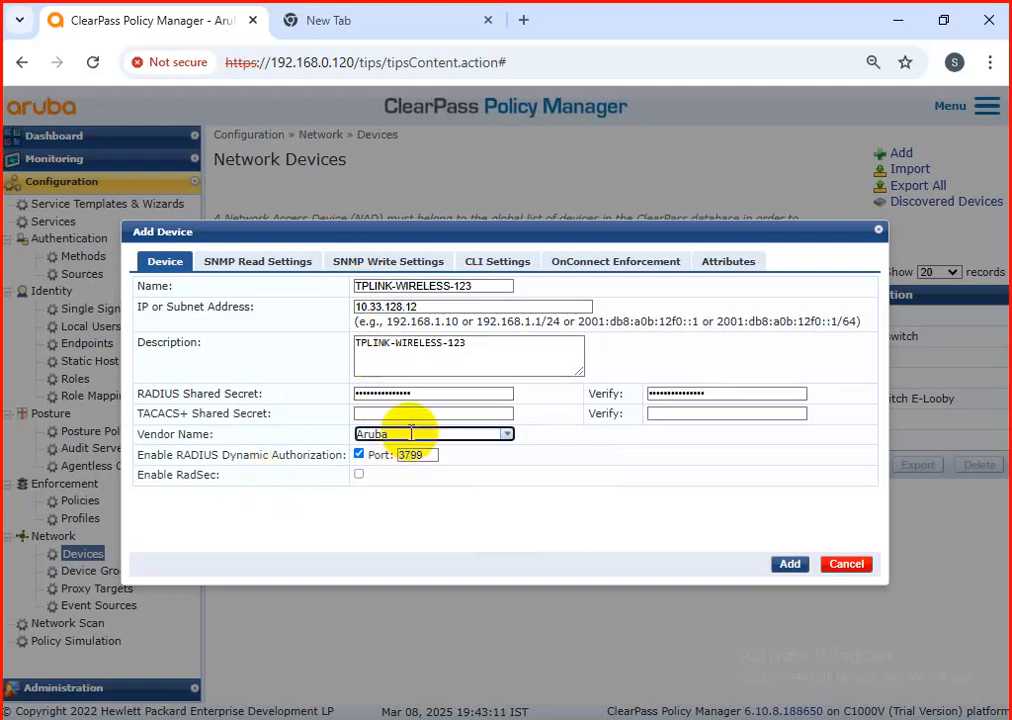
pyautogui.click(410, 433)
pyautogui.write('tp')
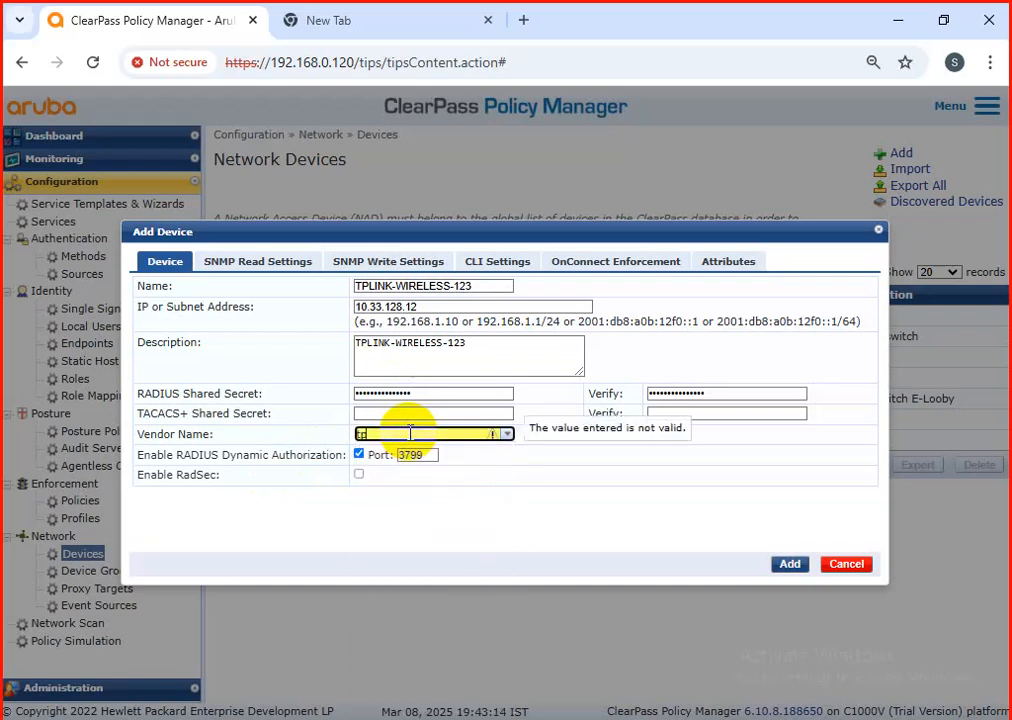
pyautogui.click(410, 433)
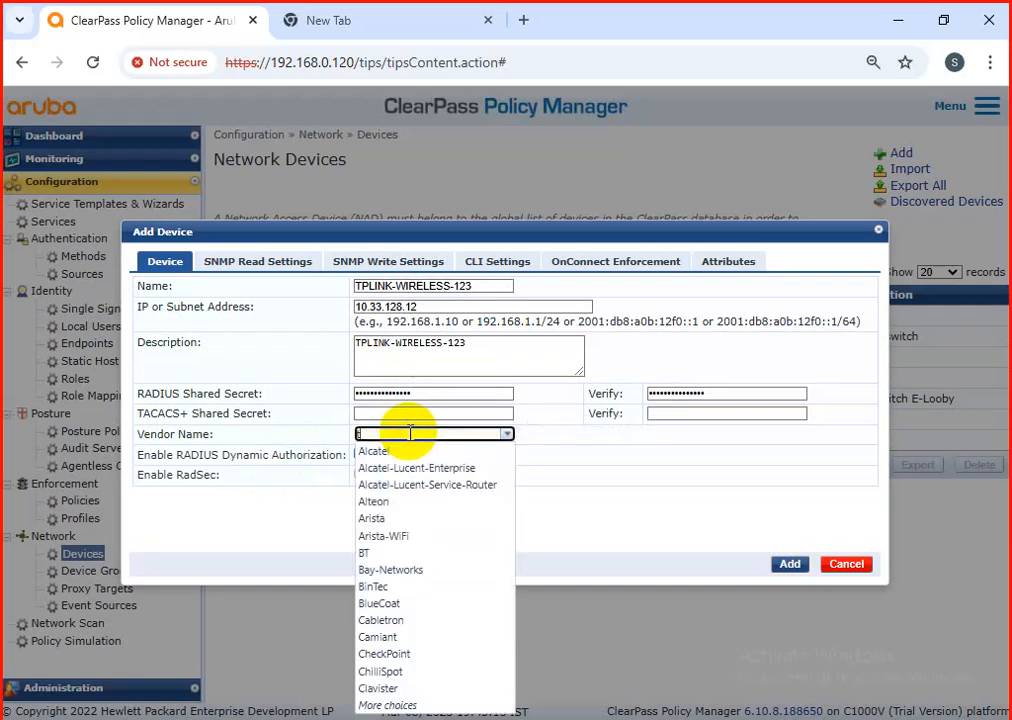
pyautogui.press('BackSpace')
pyautogui.write('tp')
pyautogui.press('BackSpace')
pyautogui.press('BackSpace')
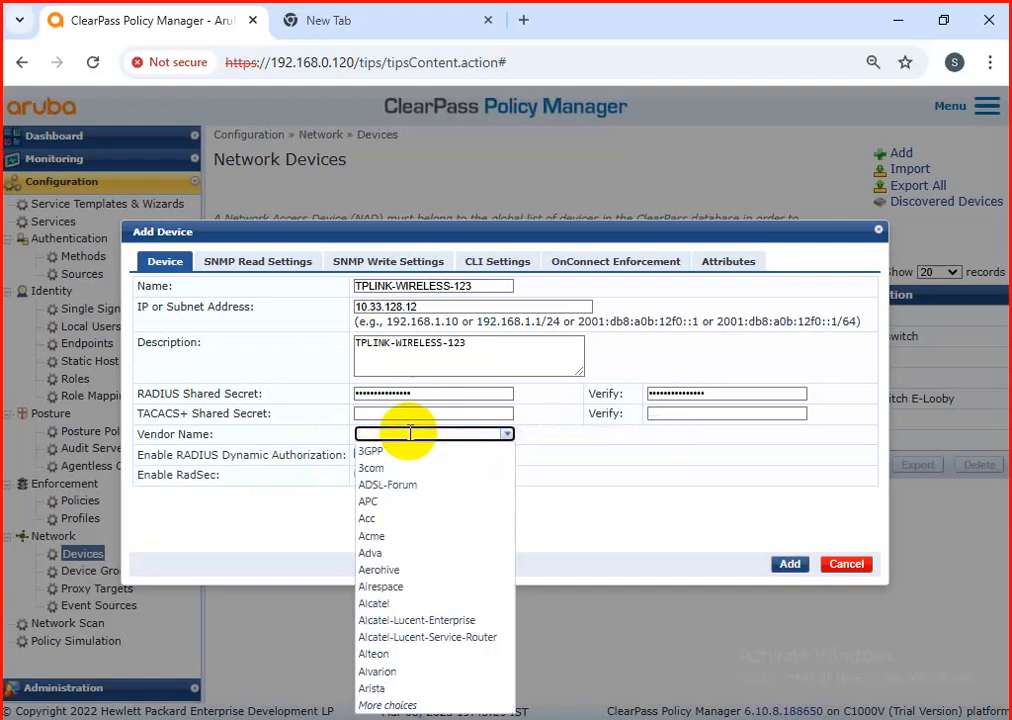
# Step: Set the device's vendor name to IETF and add the device
pyautogui.press('BackSpace')
pyautogui.write('IE')
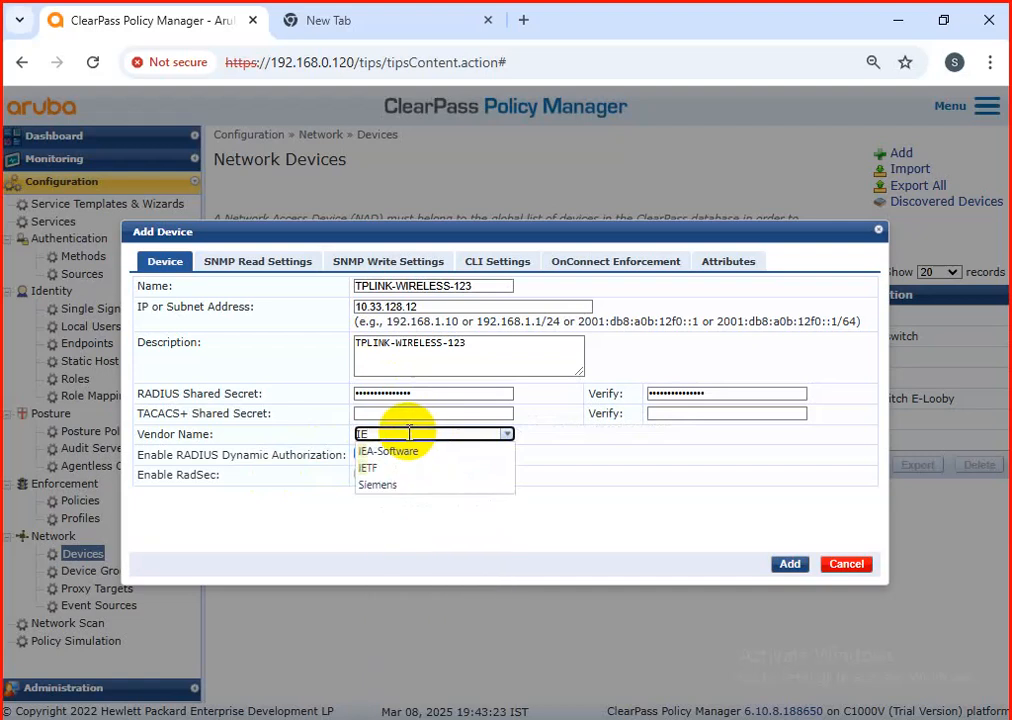
pyautogui.click(386, 469)
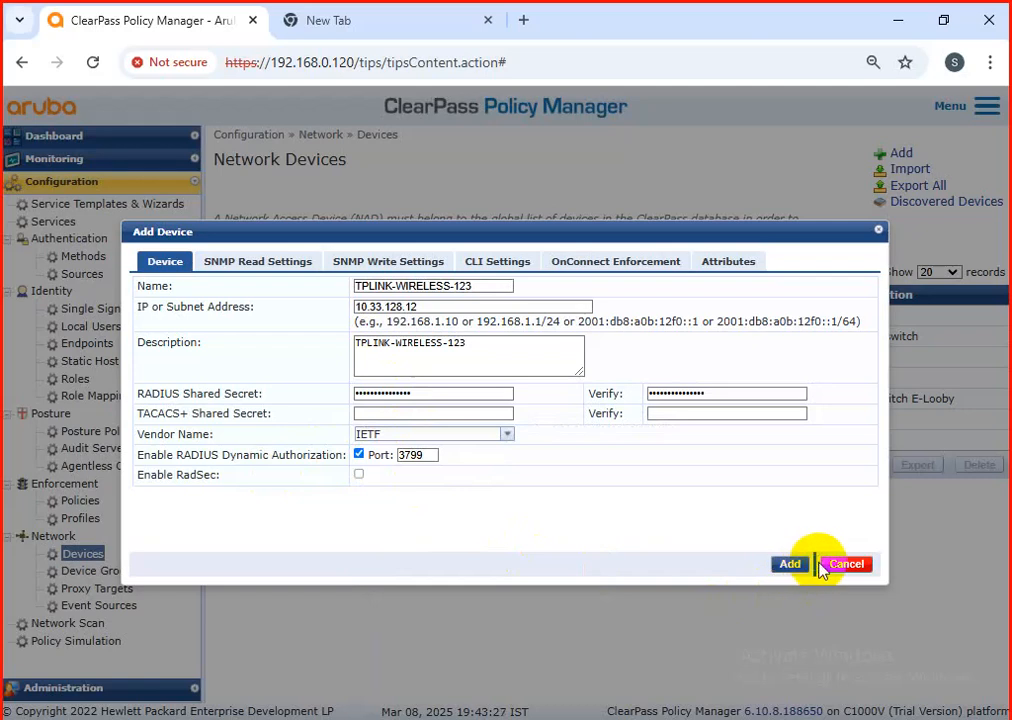
pyautogui.click(789, 566)
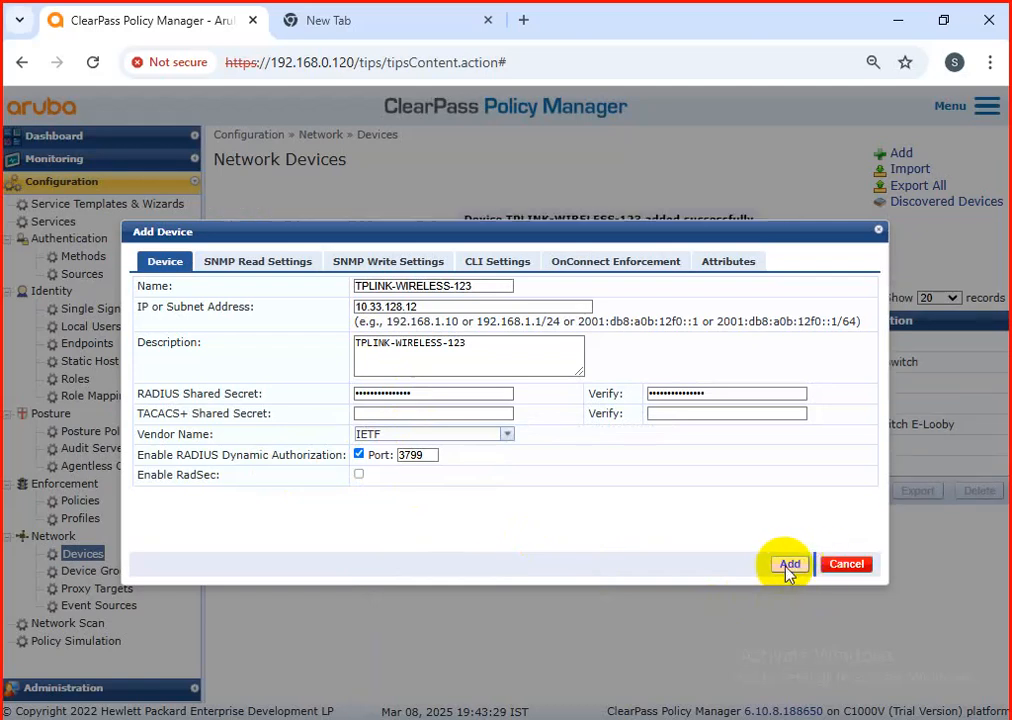
# Step: Open the "wireless testing" service from the services list and show its service rule settings for editing
pyautogui.click(50, 221)
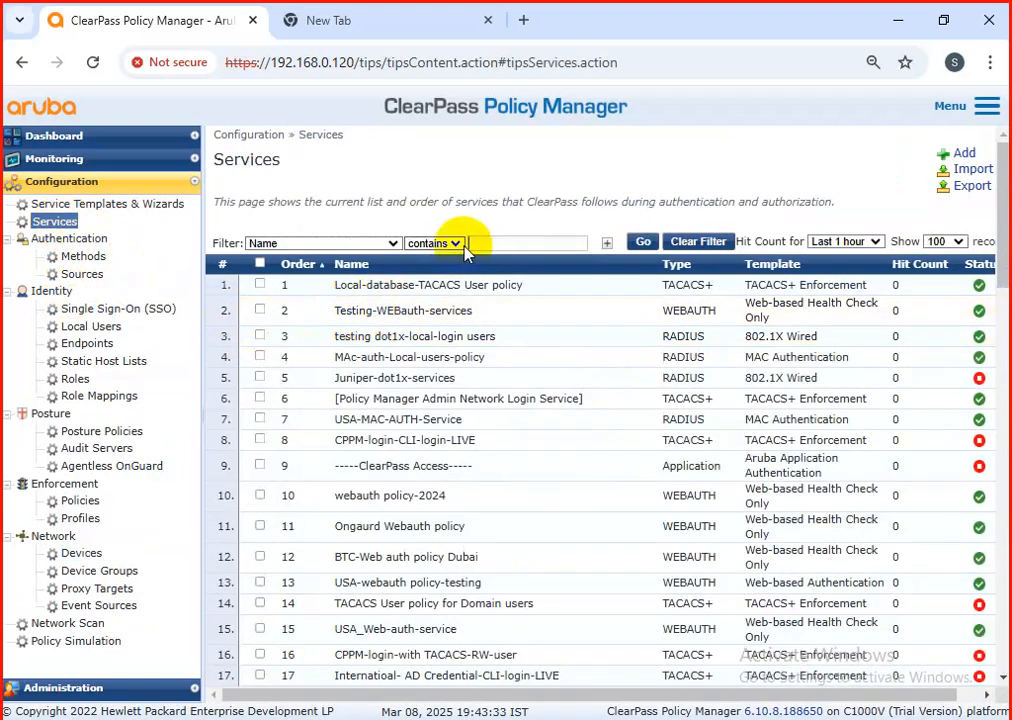
pyautogui.scroll(-10, 570, 480)
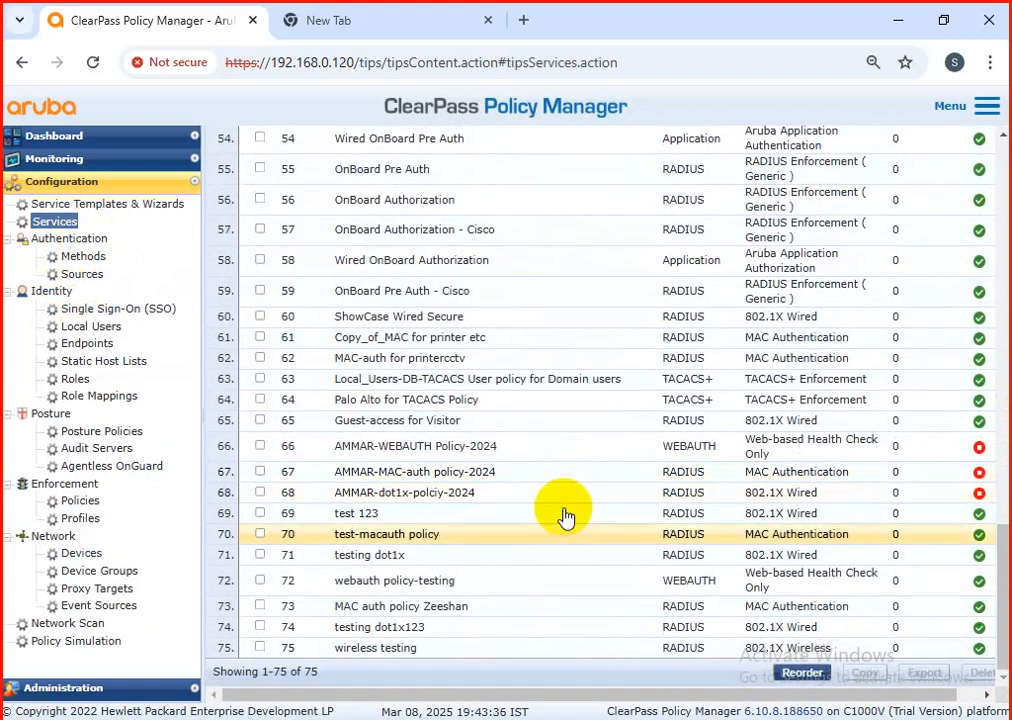
pyautogui.click(424, 649)
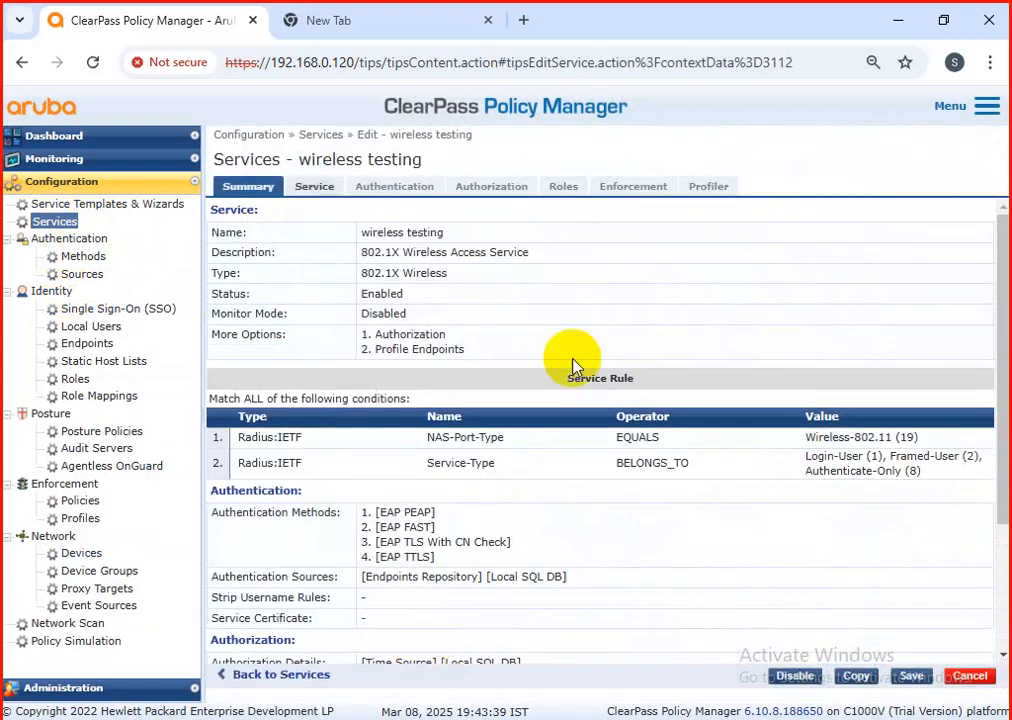
pyautogui.click(316, 189)
# Step: Add a service rule condition Connection NAD-IP-Address BELONGS_TO_GROUP test98 and save the service
pyautogui.click(294, 479)
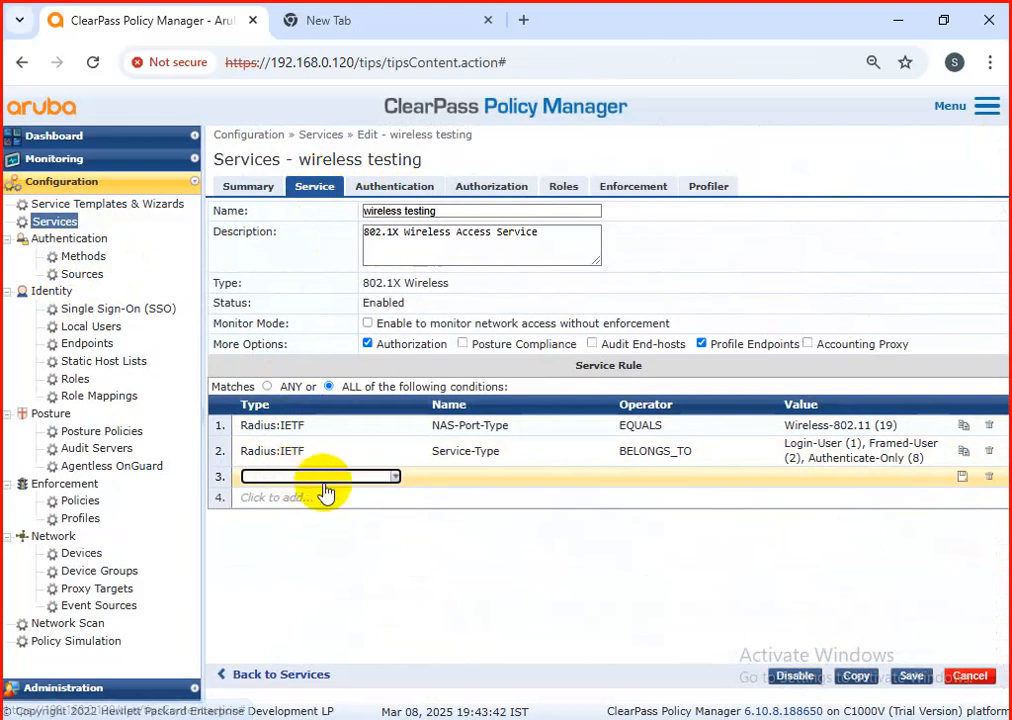
pyautogui.click(395, 478)
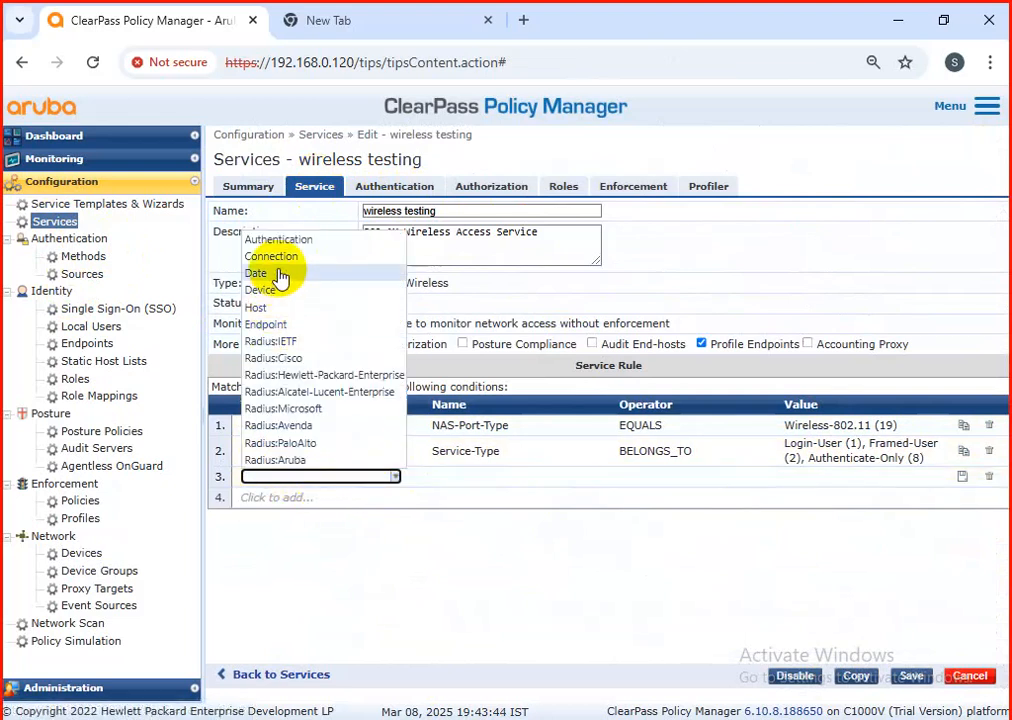
pyautogui.click(265, 257)
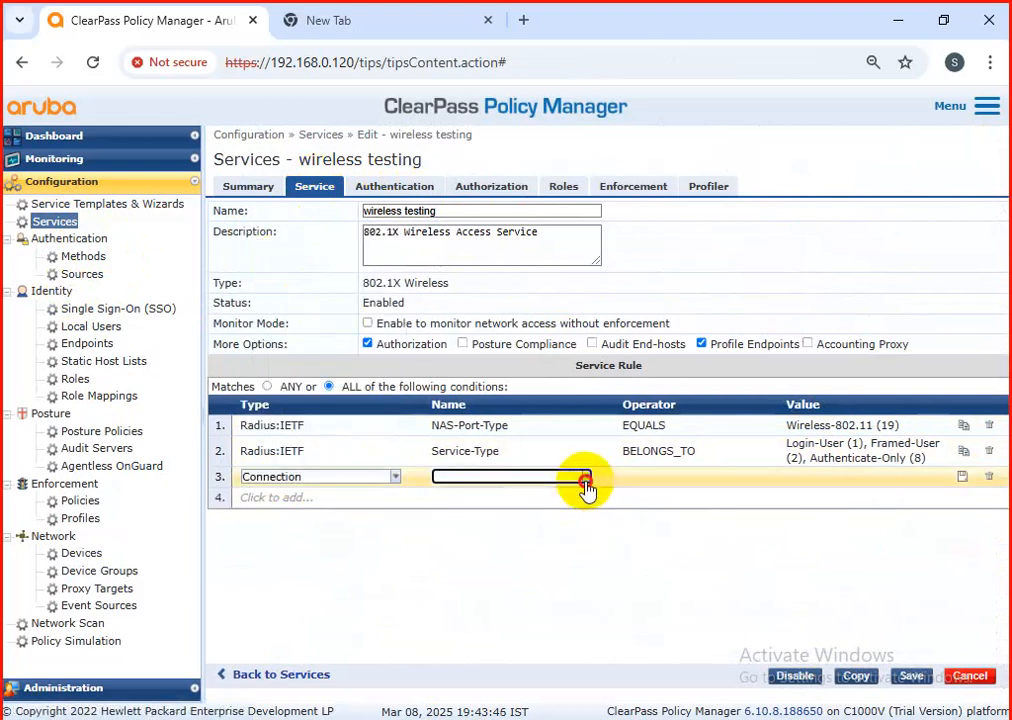
pyautogui.click(585, 477)
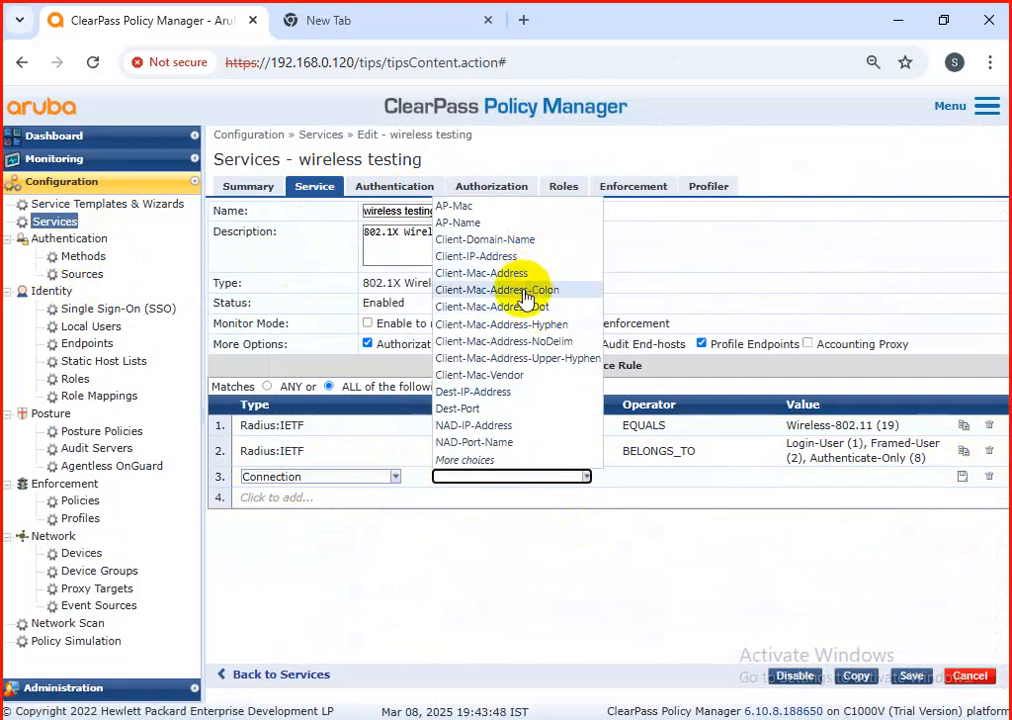
pyautogui.click(515, 425)
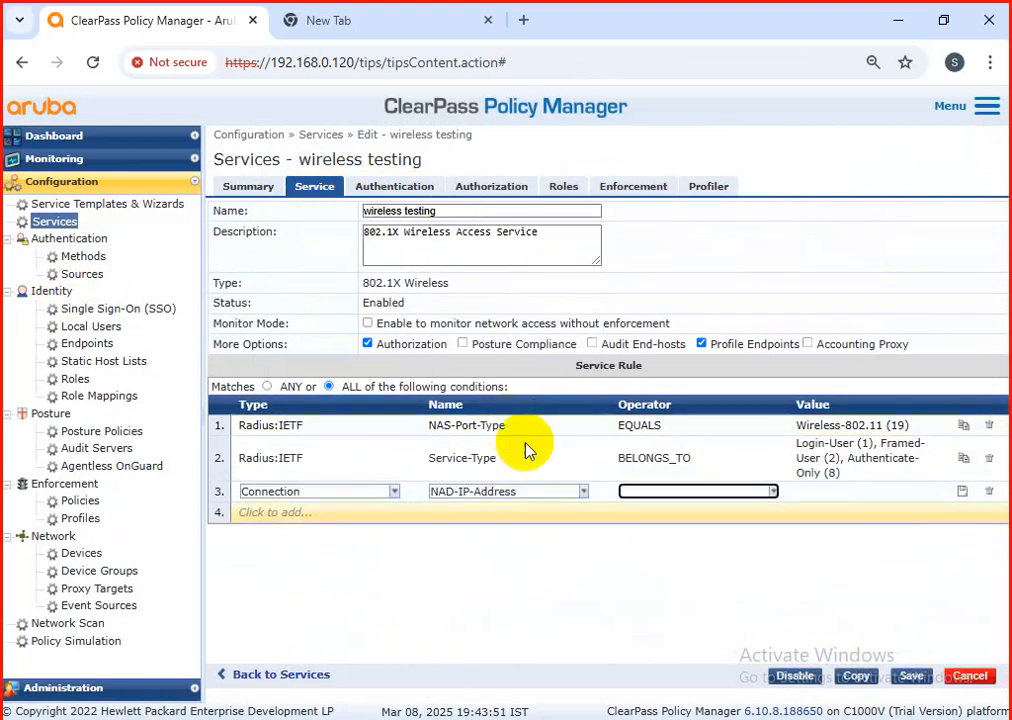
pyautogui.click(775, 494)
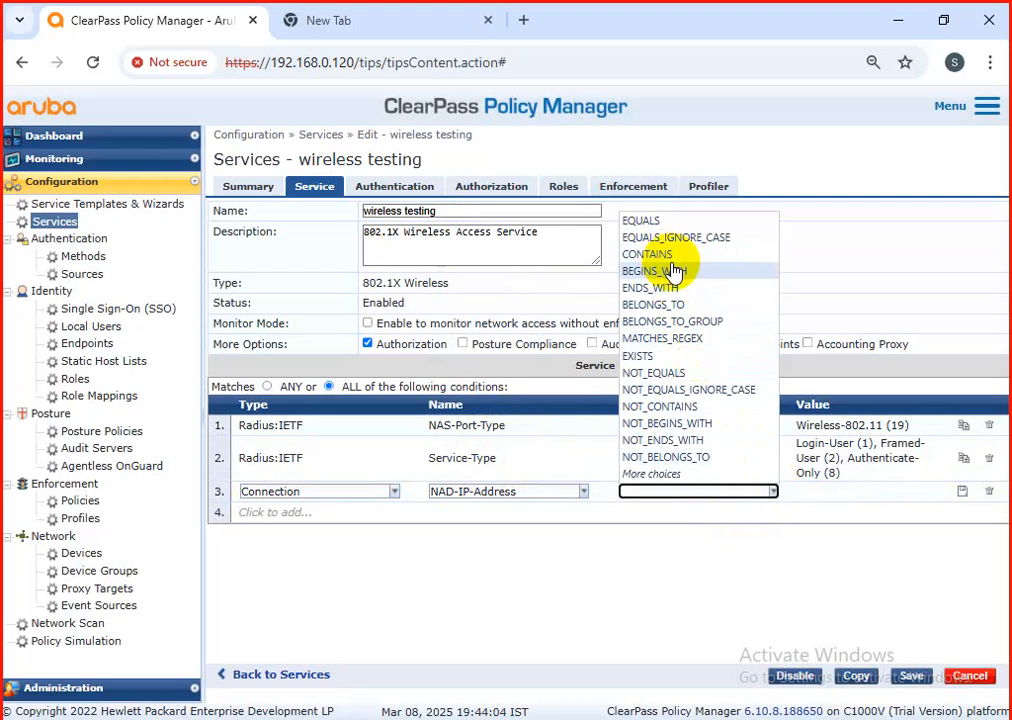
pyautogui.click(670, 333)
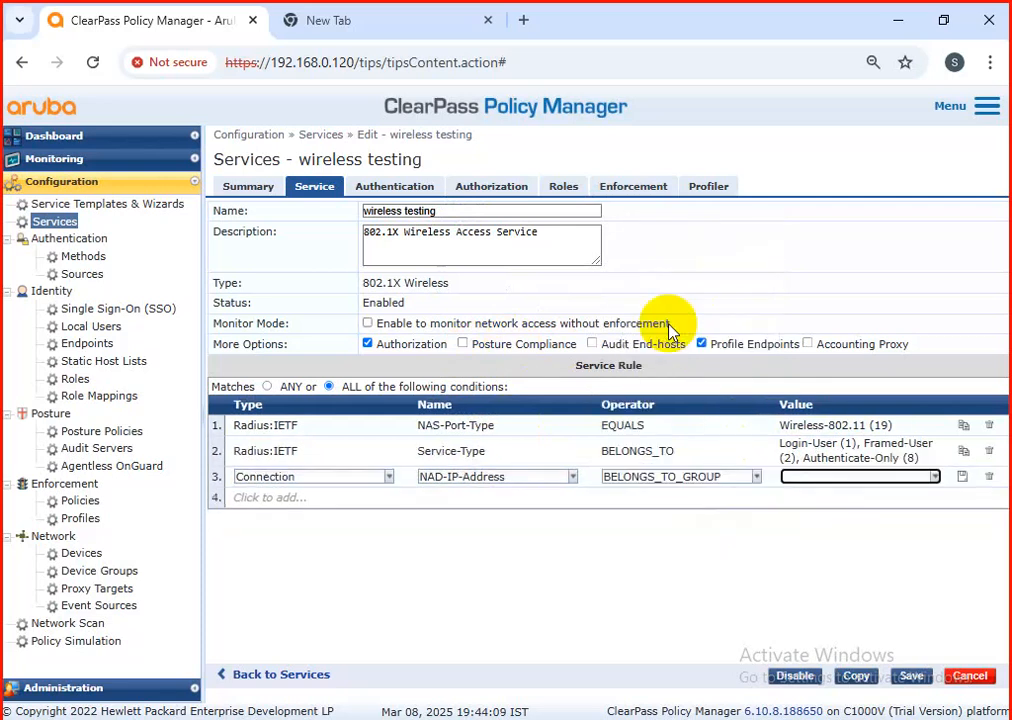
pyautogui.click(930, 480)
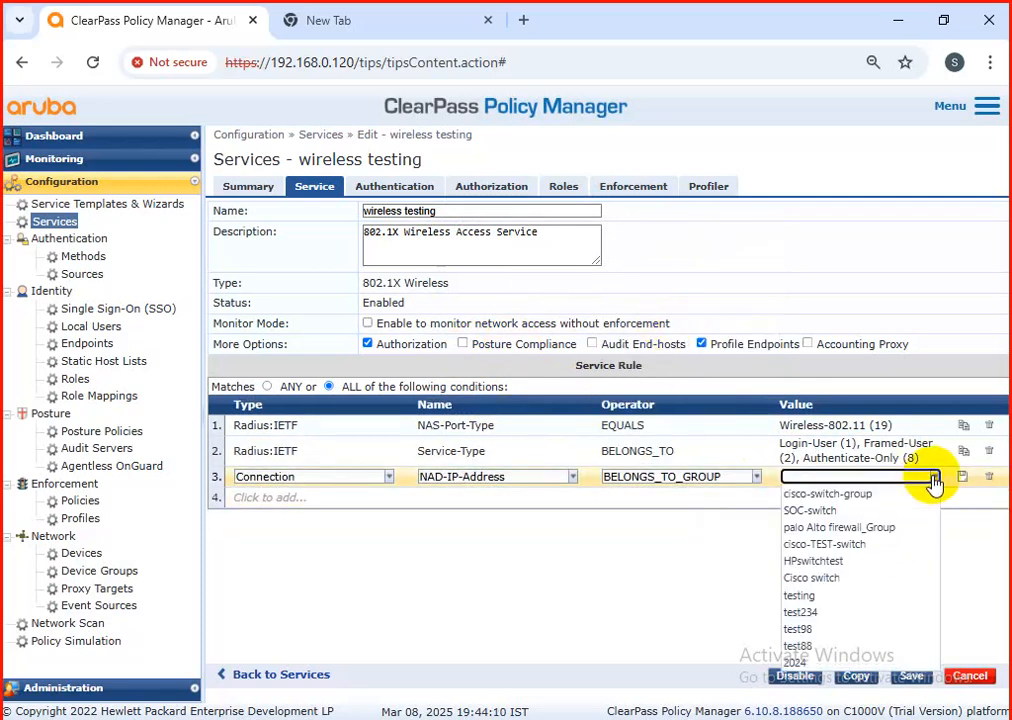
pyautogui.click(838, 629)
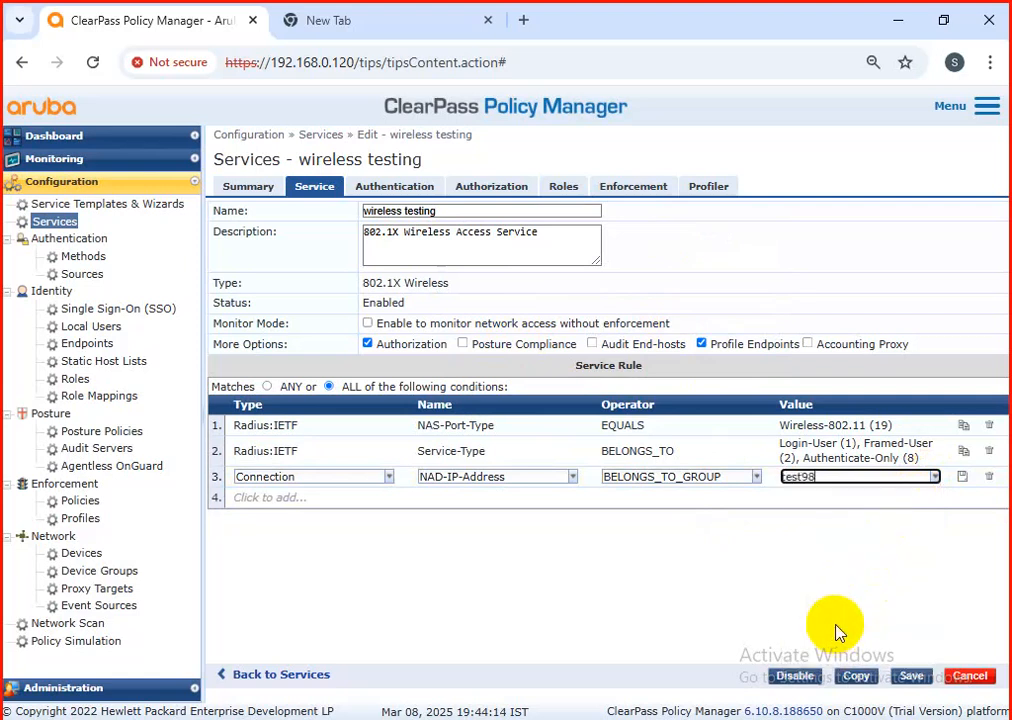
pyautogui.click(903, 679)
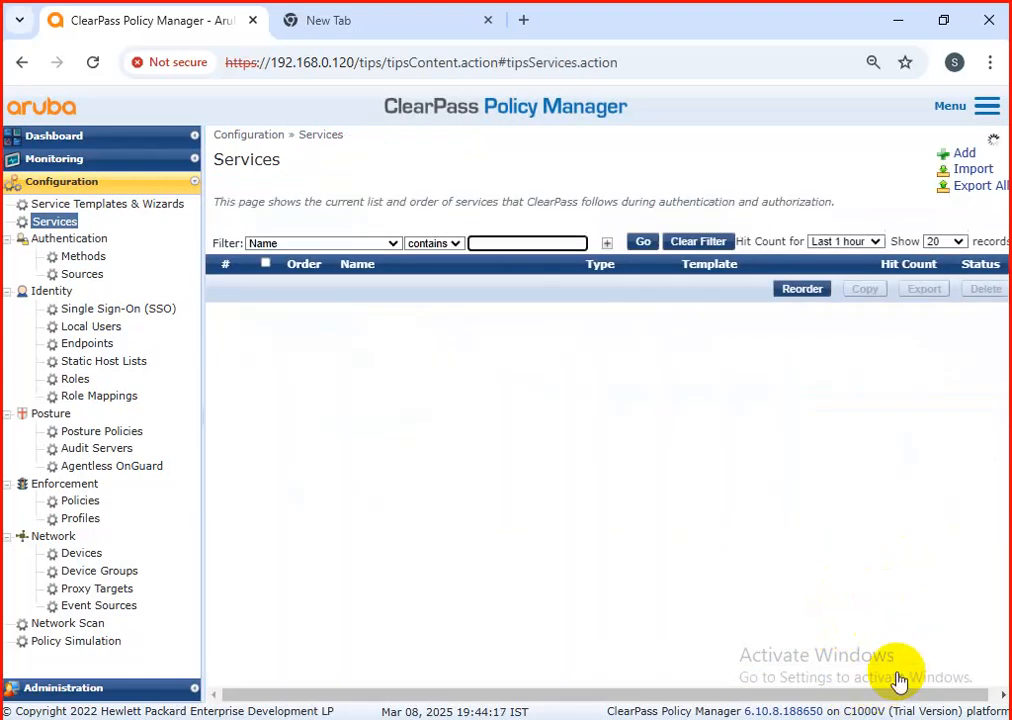
# Step: Start adding a new network device group and name it TPlink-wifi
pyautogui.click(105, 572)
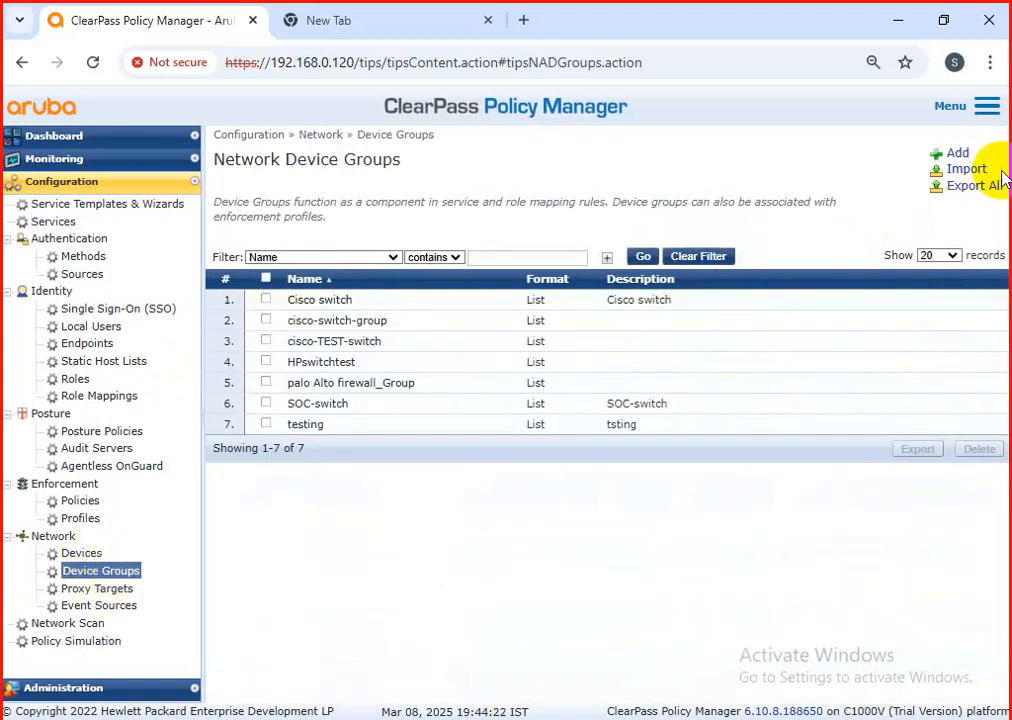
pyautogui.click(955, 154)
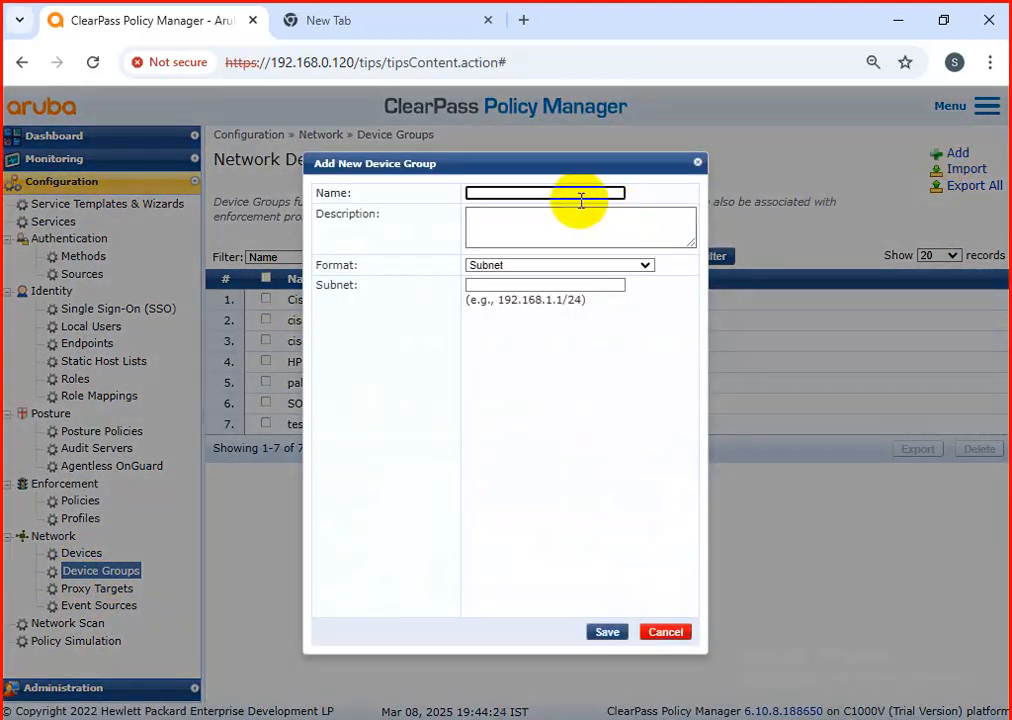
pyautogui.click(580, 196)
pyautogui.write('TPlink')
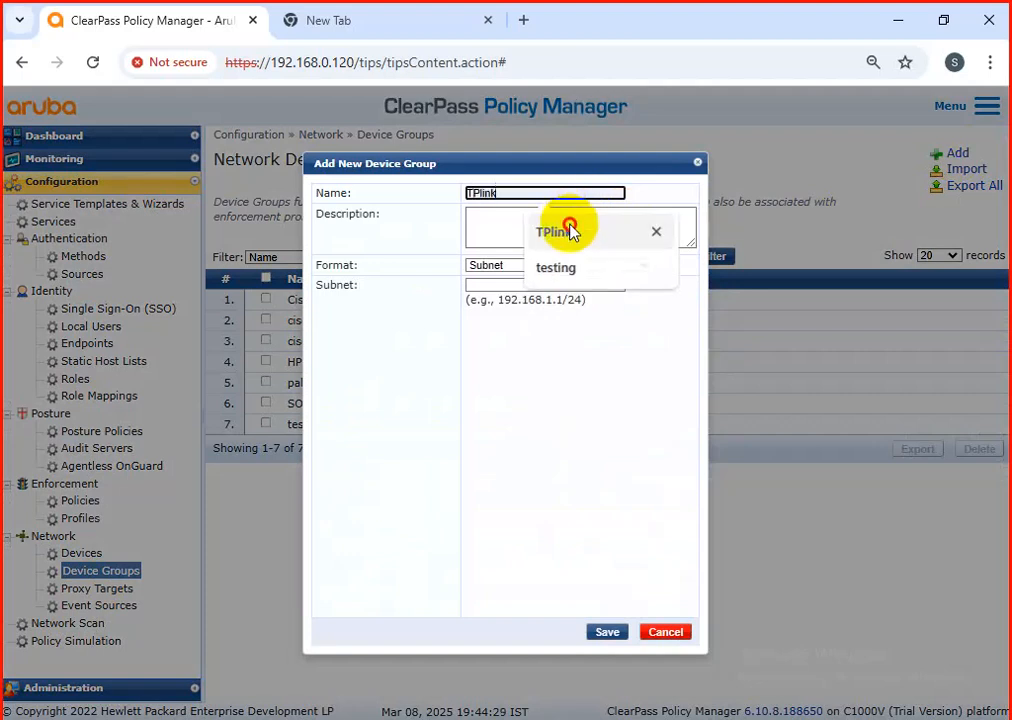
pyautogui.click(565, 228)
pyautogui.write('-wifi')
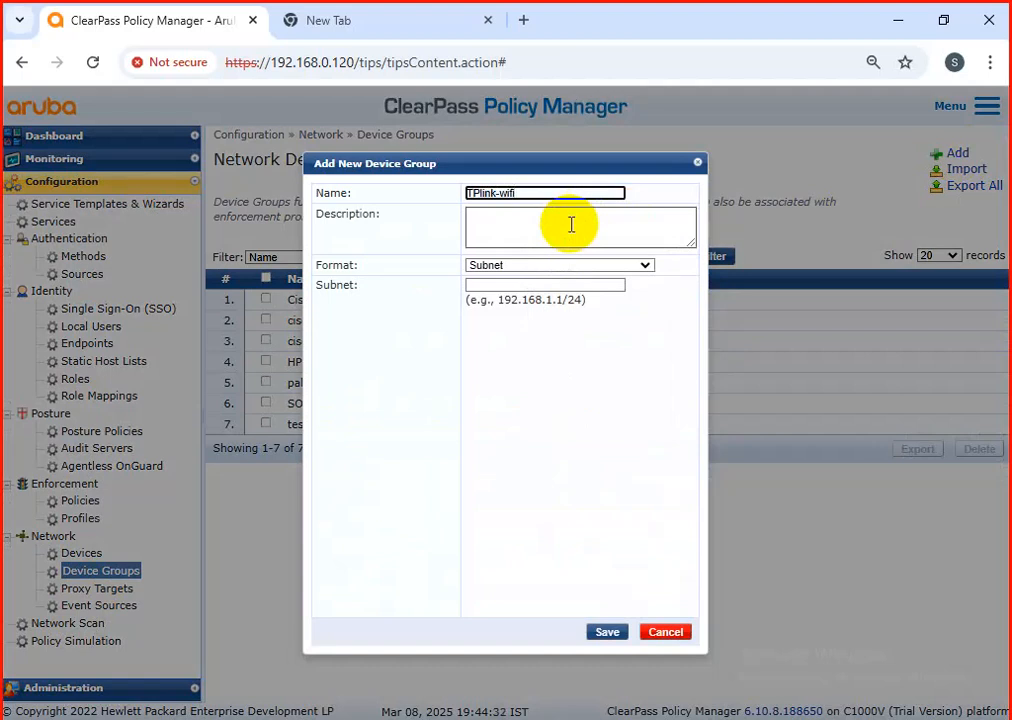
pyautogui.click(525, 255)
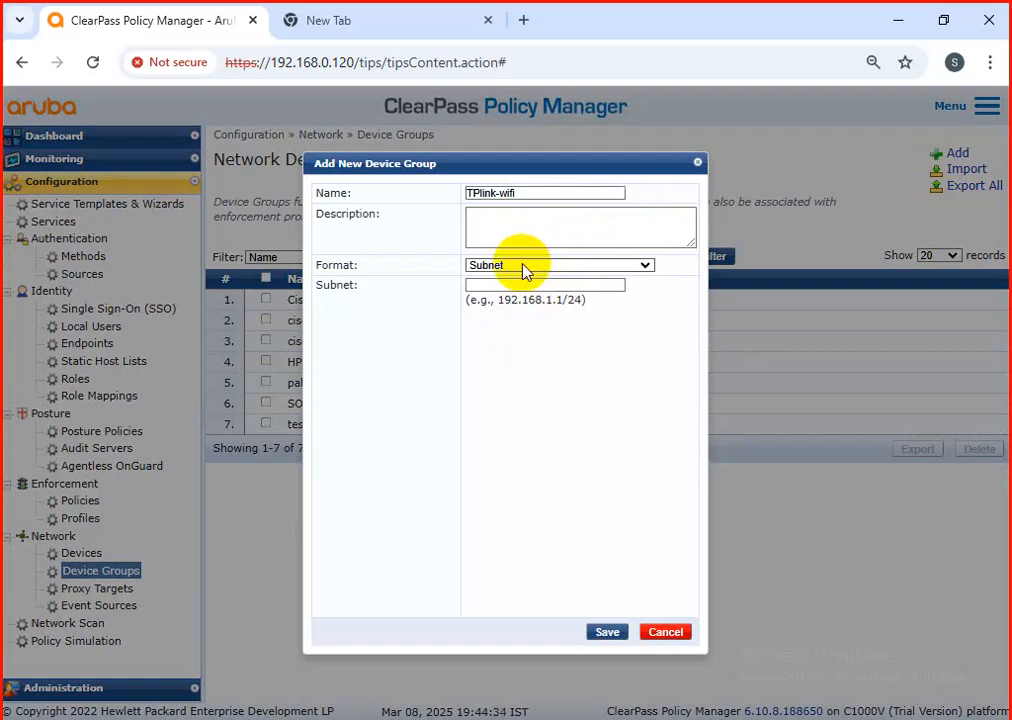
# Step: Set the new group's format to List, add TPLINK-WIRELESS-123 to its selected devices and save the group
pyautogui.click(525, 266)
pyautogui.click(480, 333)
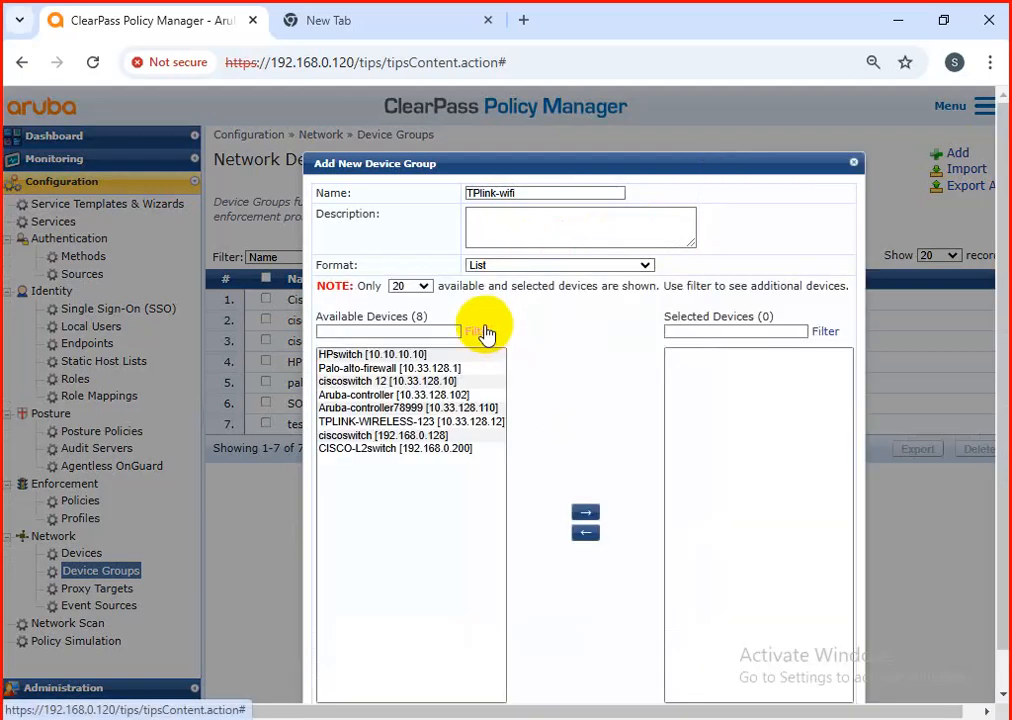
pyautogui.click(383, 421)
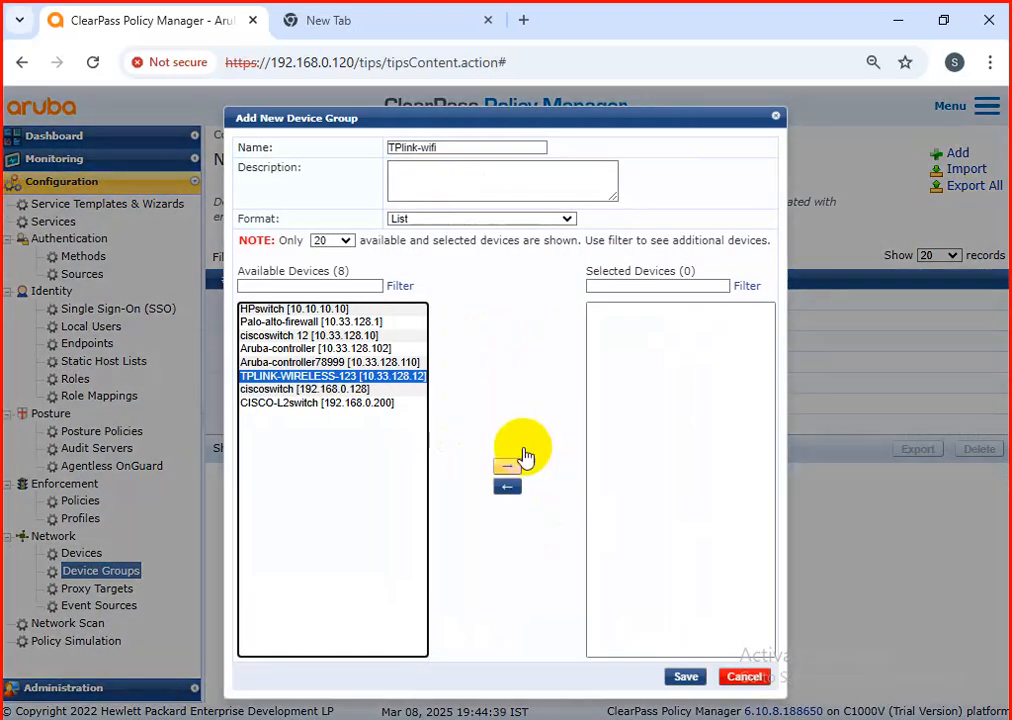
pyautogui.click(506, 466)
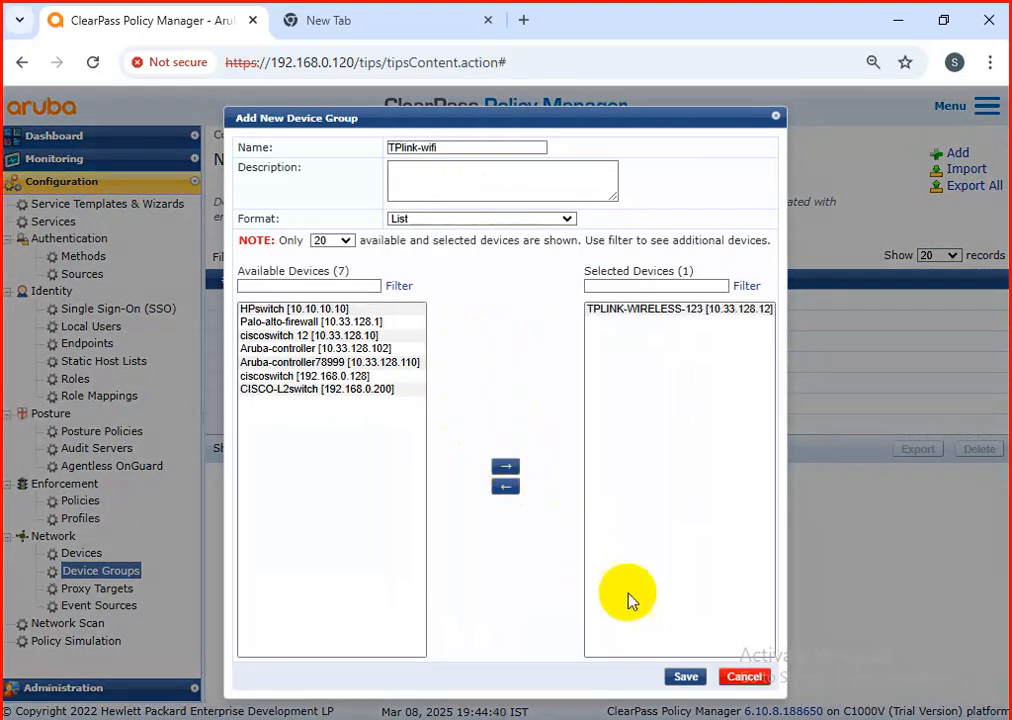
pyautogui.click(685, 677)
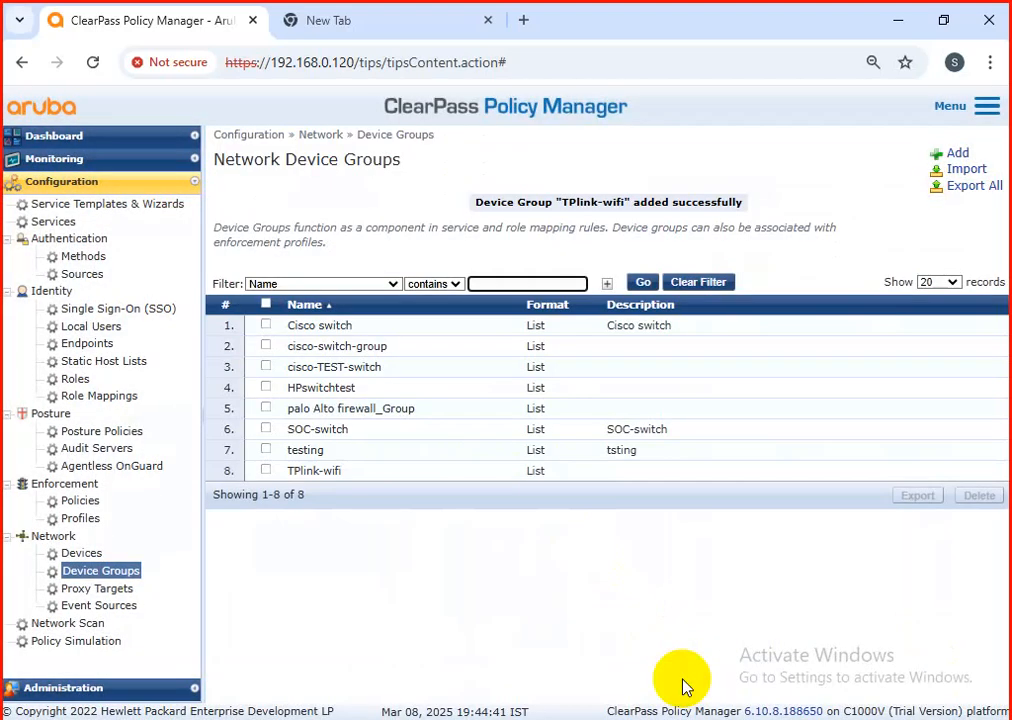
# Step: Open the "wireless testing" service from the end of the services list and show its editable service rule conditions
pyautogui.click(54, 222)
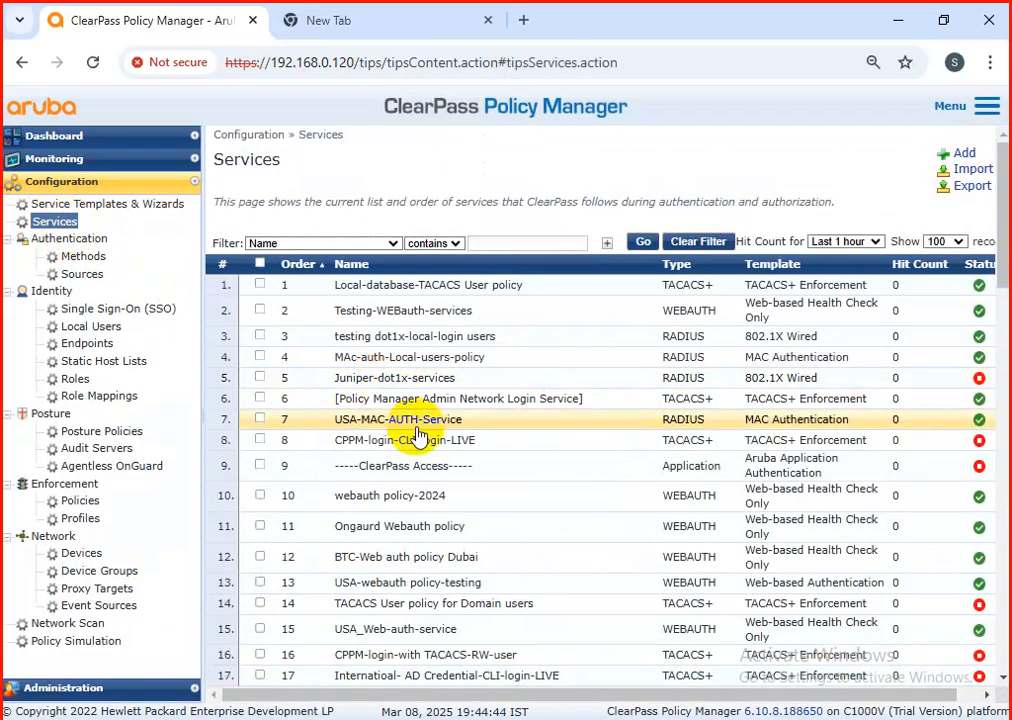
pyautogui.scroll(-15, 418, 437)
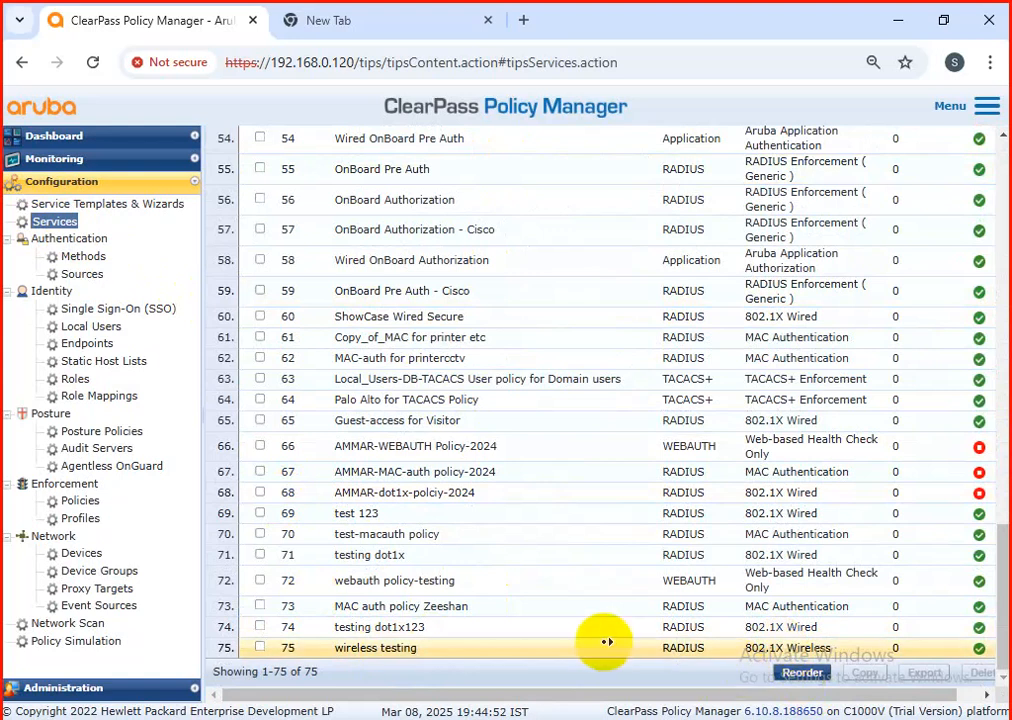
pyautogui.click(72, 158)
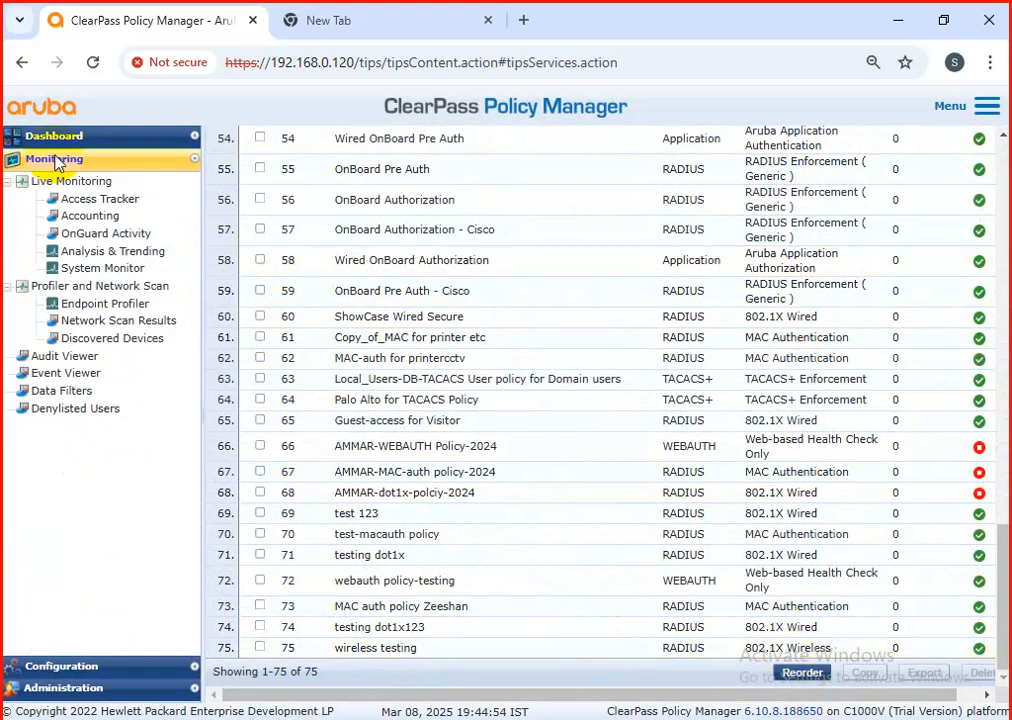
pyautogui.click(64, 665)
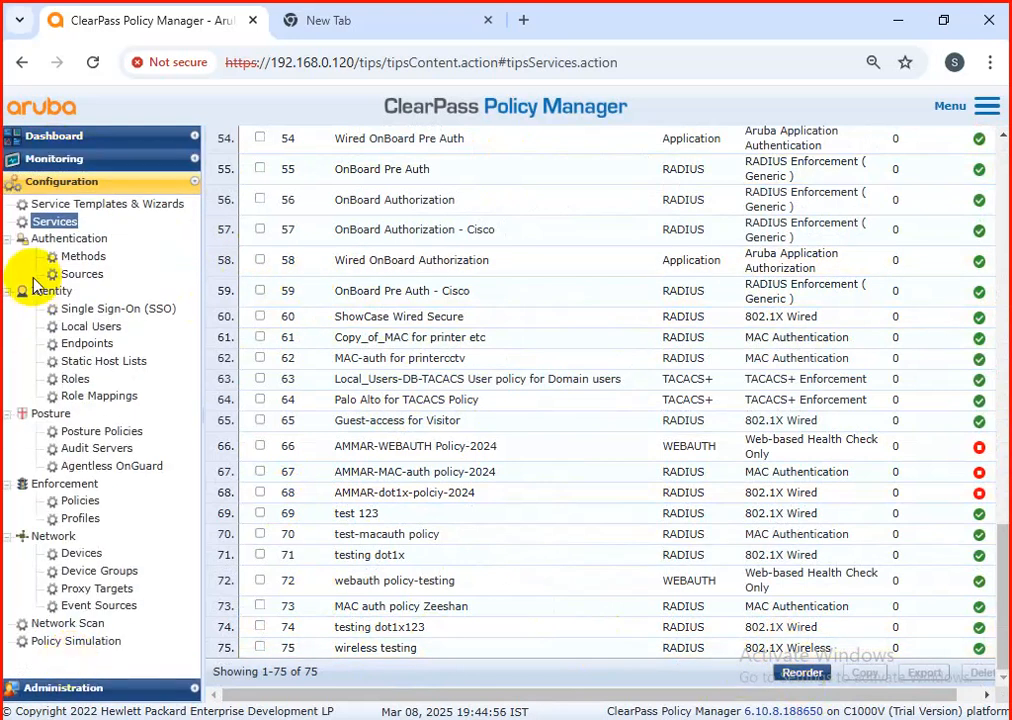
pyautogui.click(401, 649)
pyautogui.click(318, 190)
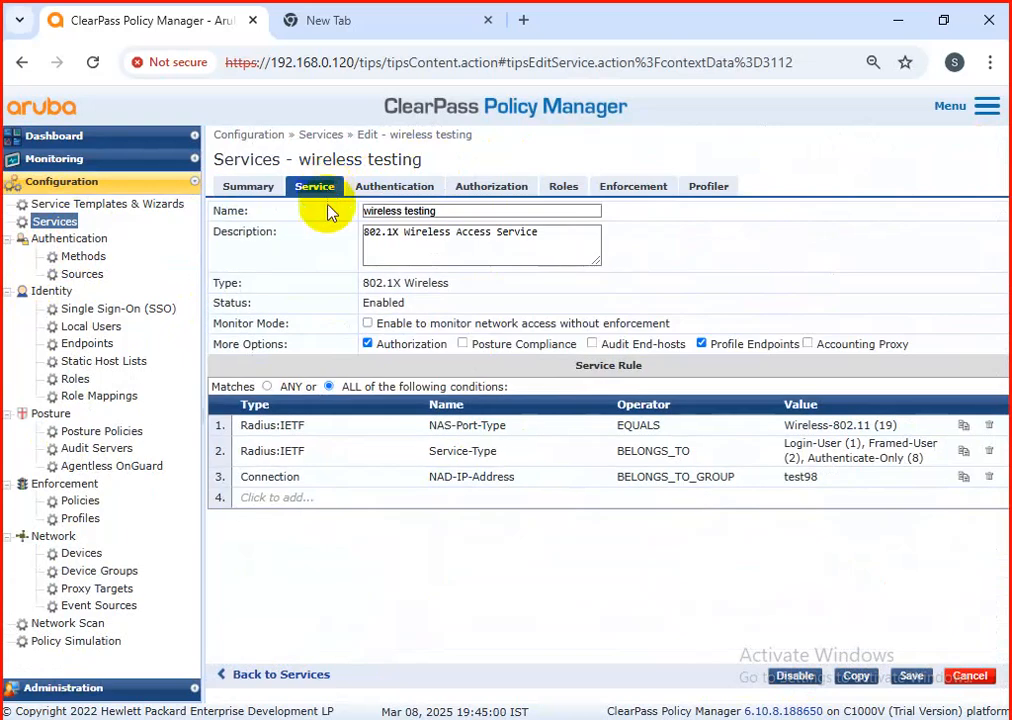
# Step: Set the Connection NAD-IP-Address condition's value to TPlink-wifi, keeping only one such condition, and save the service
pyautogui.click(845, 480)
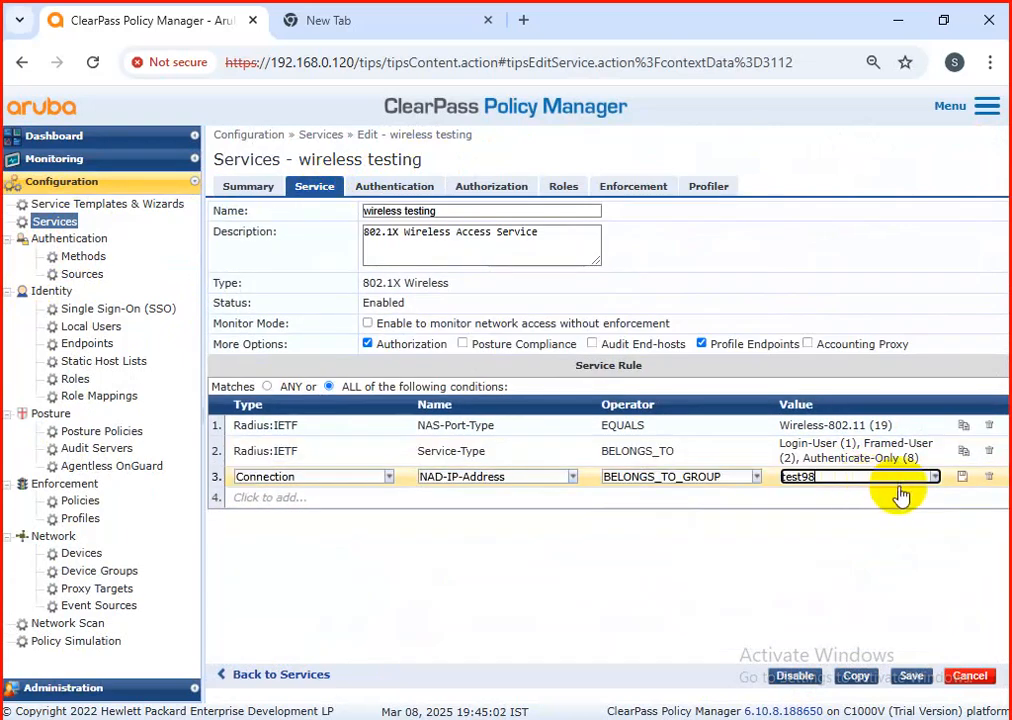
pyautogui.click(934, 477)
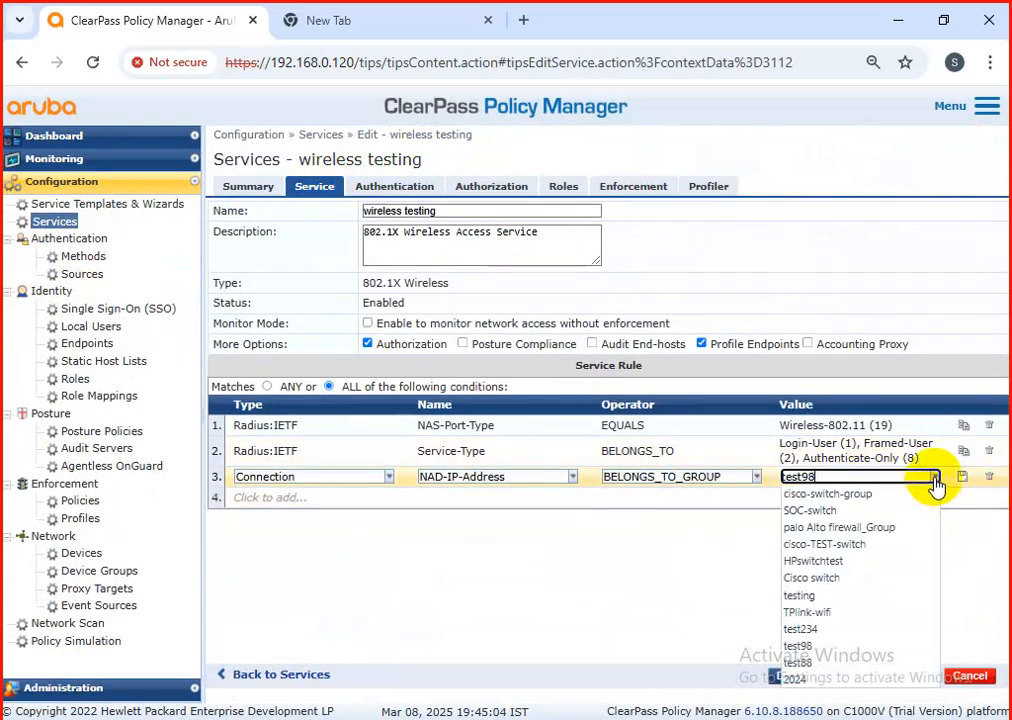
pyautogui.click(860, 613)
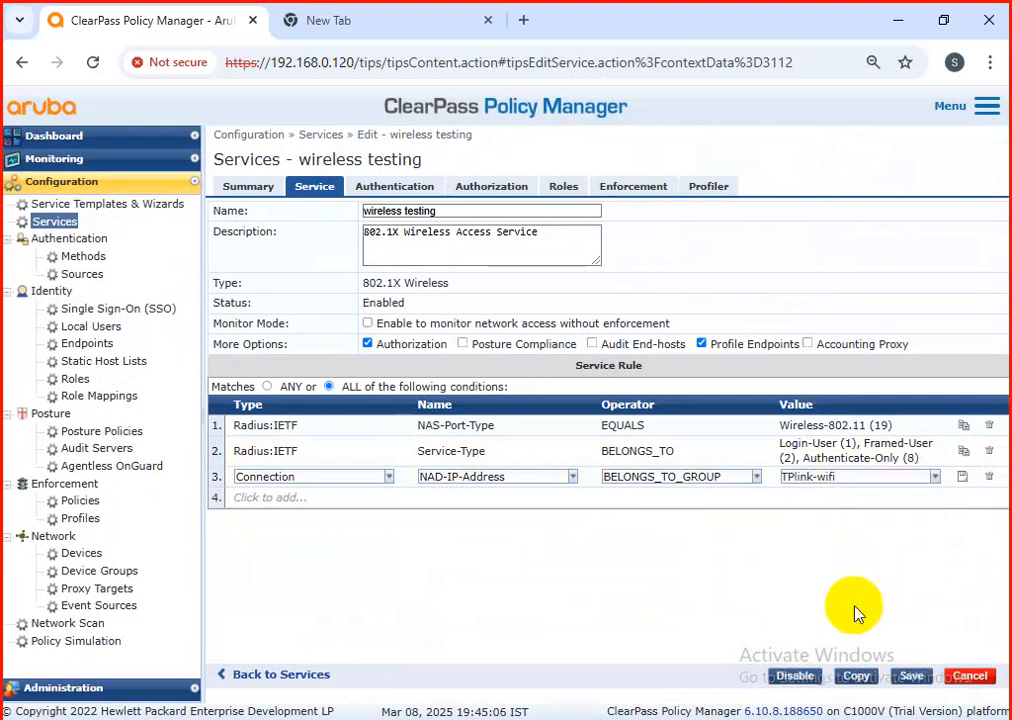
pyautogui.click(961, 477)
pyautogui.click(962, 477)
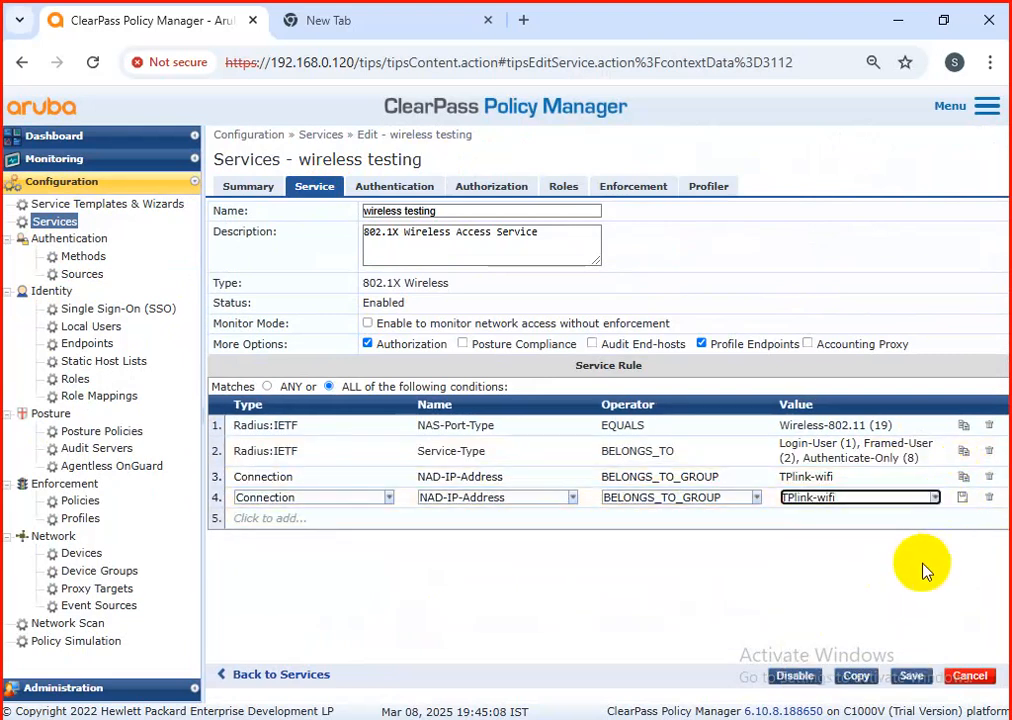
pyautogui.click(987, 499)
pyautogui.click(910, 675)
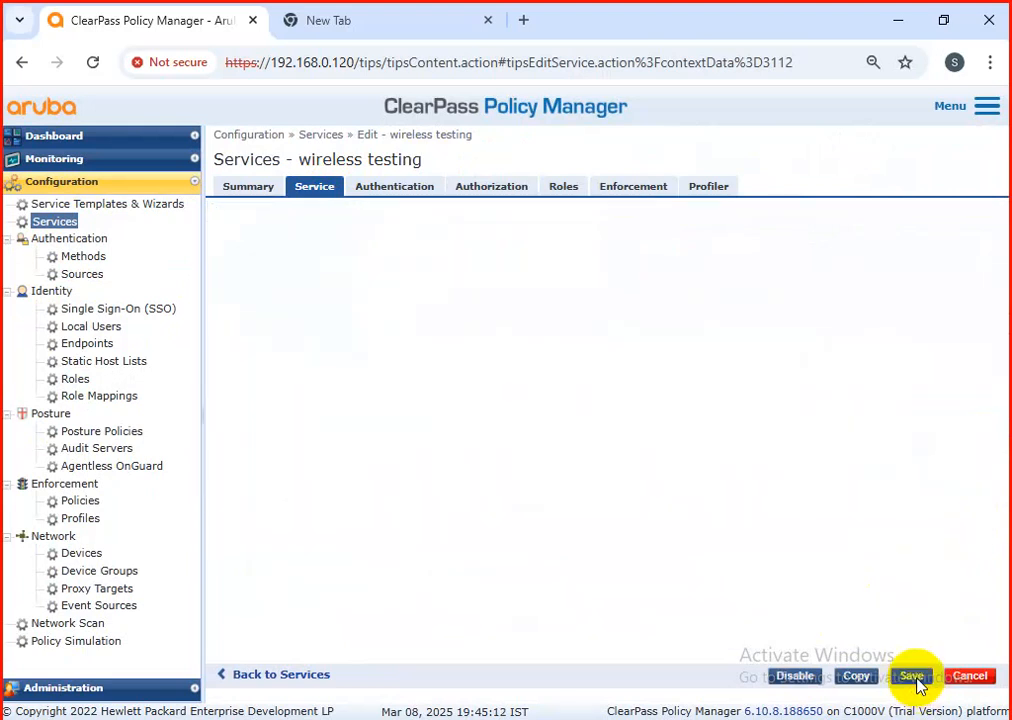
# Step: Review the summary of the "wireless testing" service, checking its service rule condition values, and close it without changes
pyautogui.scroll(-13, 558, 384)
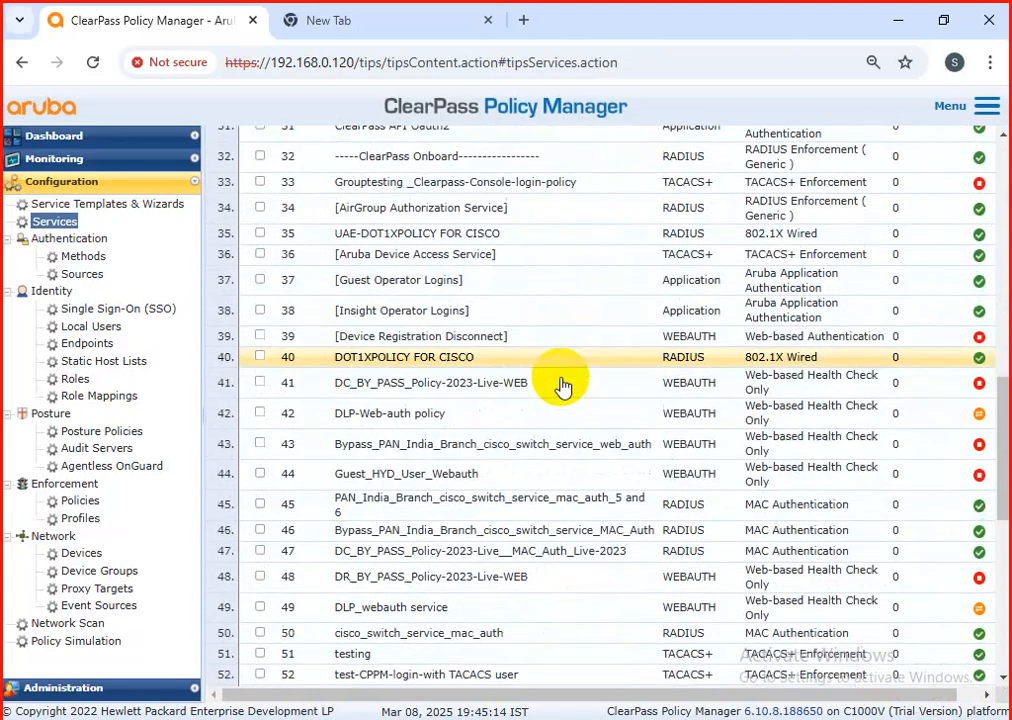
pyautogui.click(455, 648)
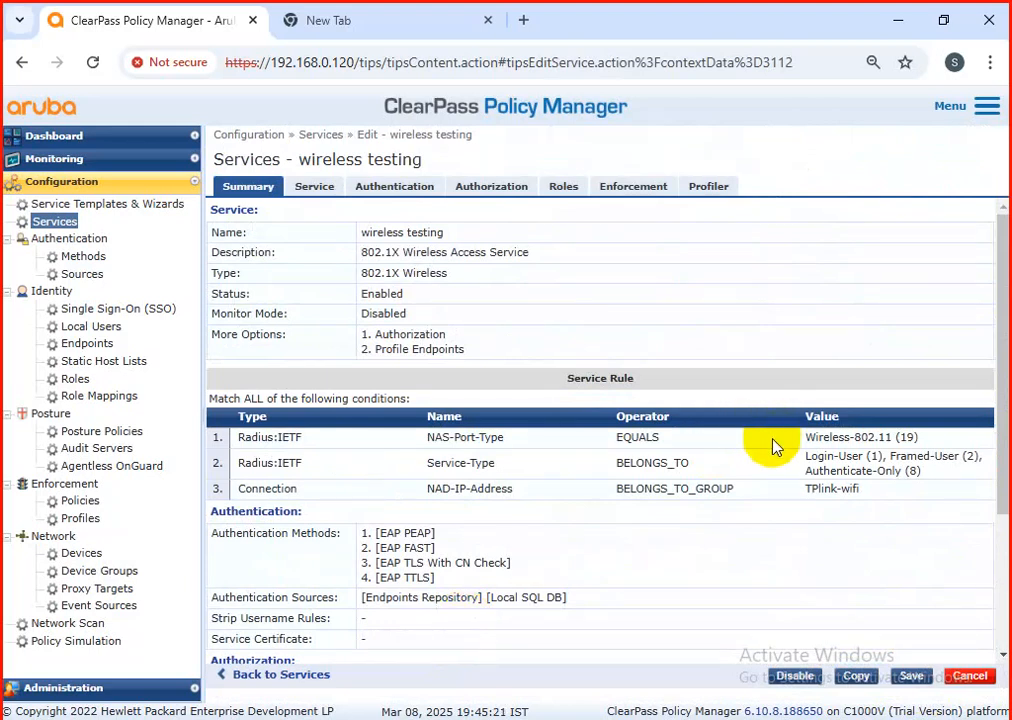
pyautogui.moveTo(805, 437); pyautogui.dragTo(930, 445)
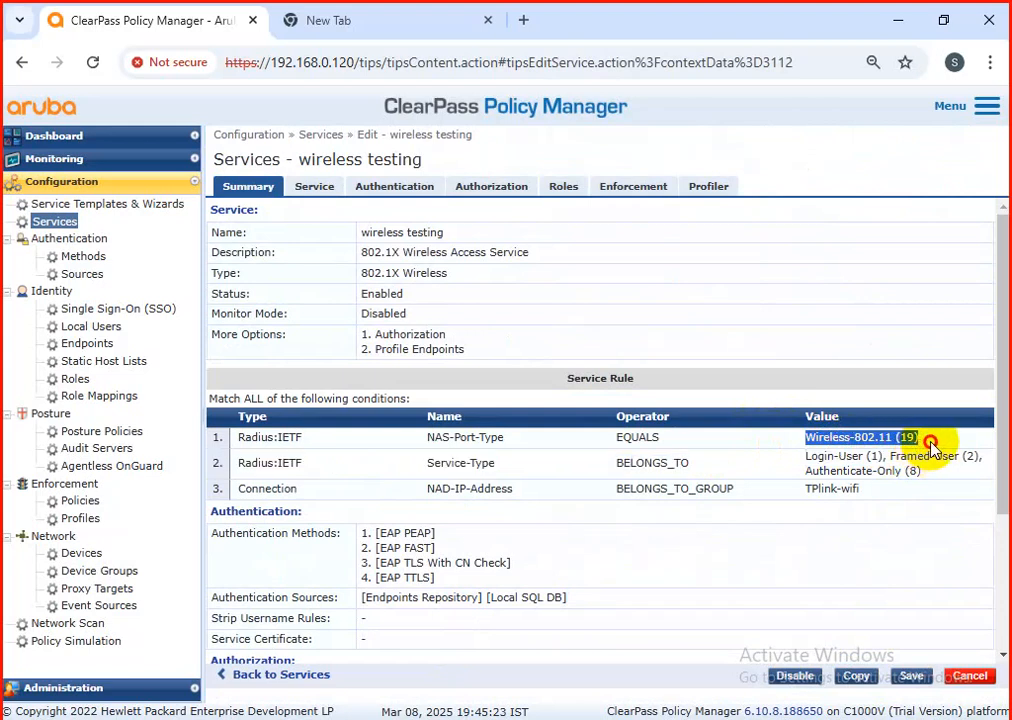
pyautogui.click(868, 432)
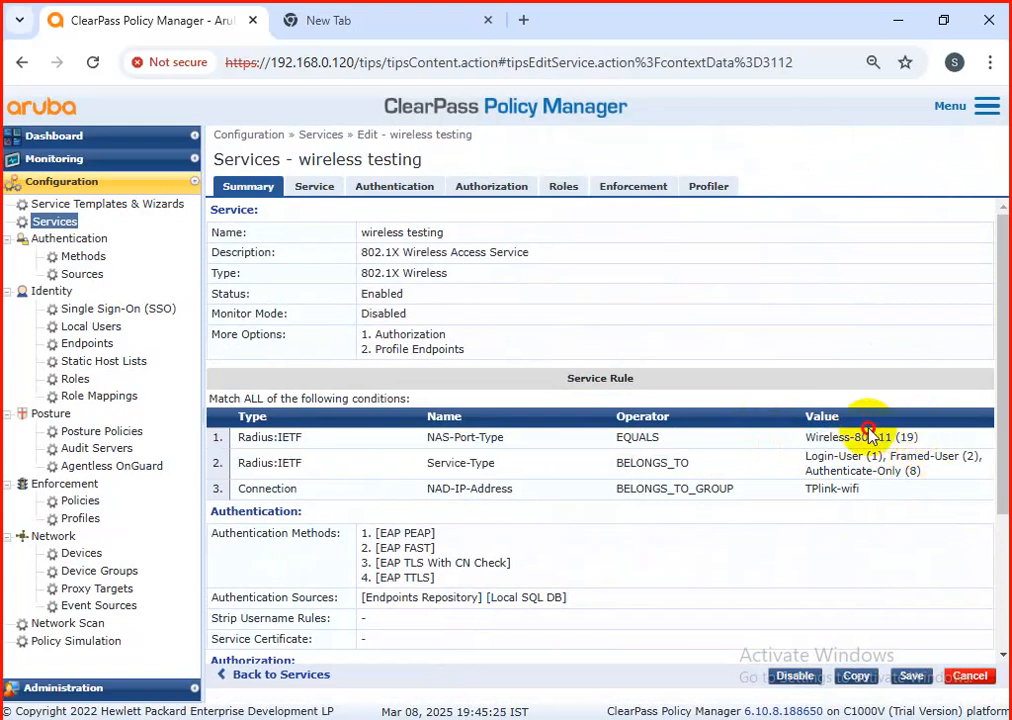
pyautogui.click(983, 683)
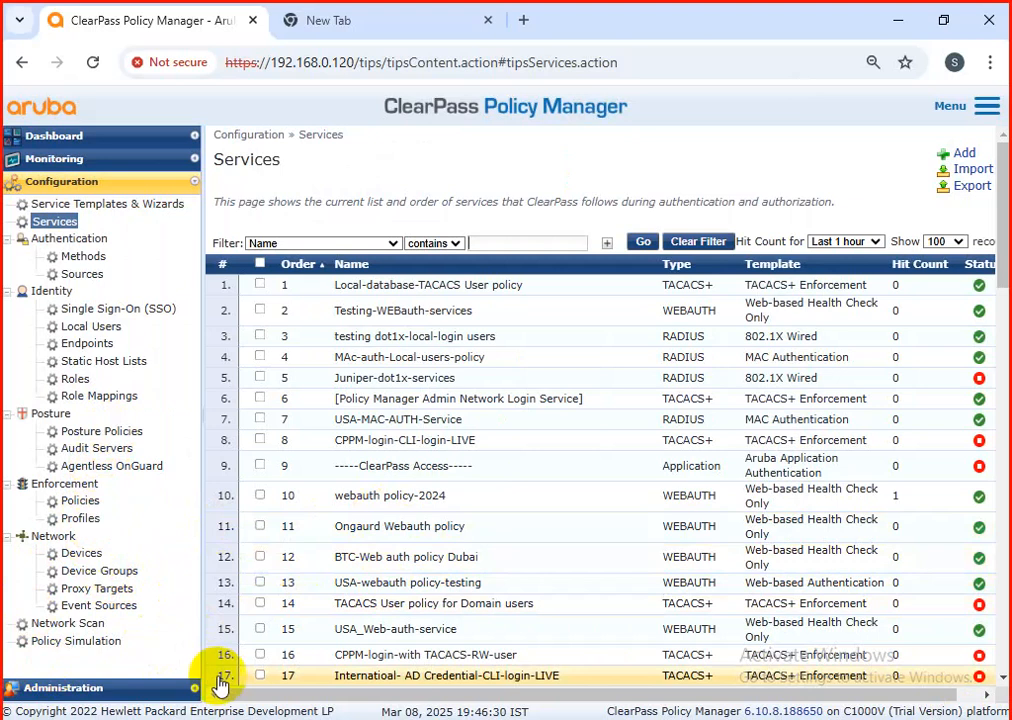
pyautogui.press('super+r')
pyautogui.press('BackSpace')
pyautogui.write('ms')
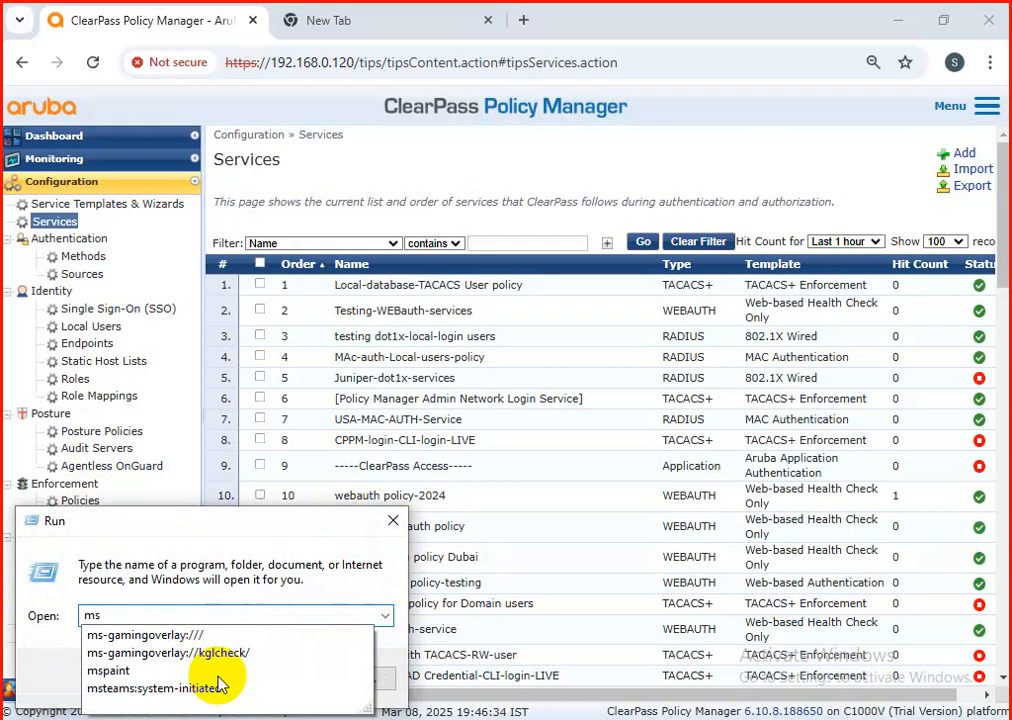
pyautogui.press('BackSpace')
pyautogui.press('BackSpace')
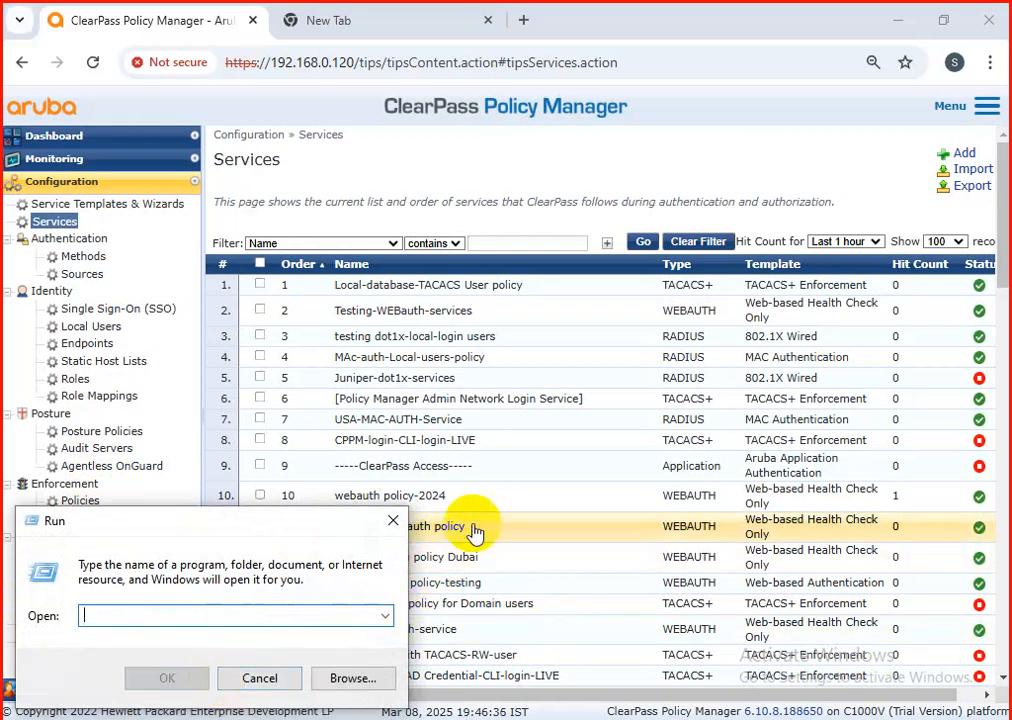
pyautogui.press('Escape')
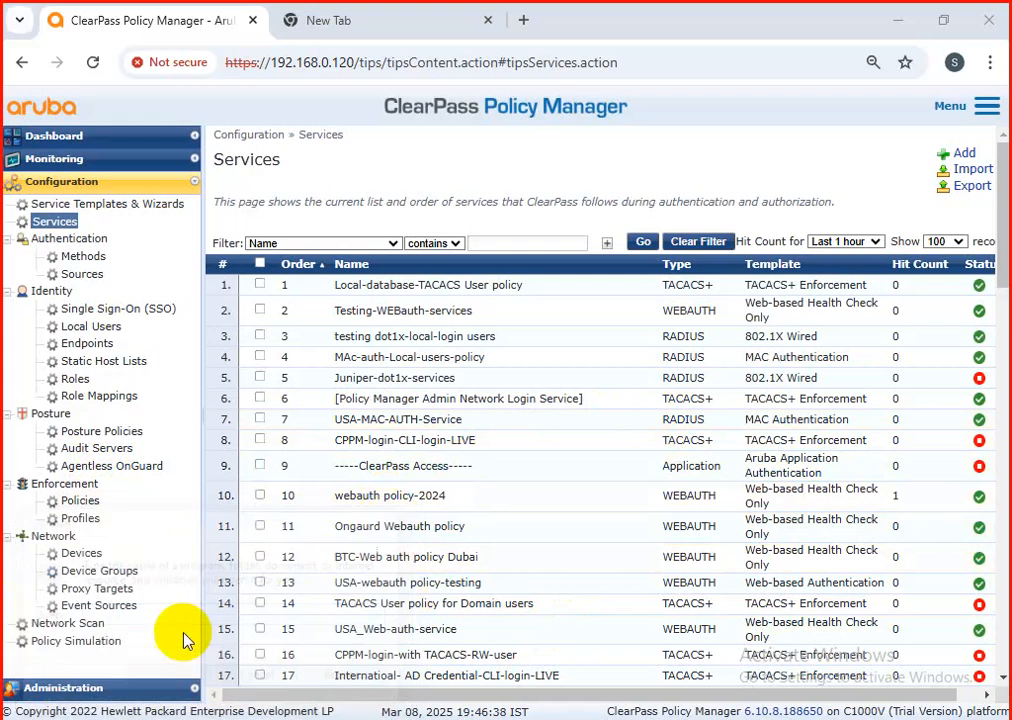
pyautogui.click(80, 518)
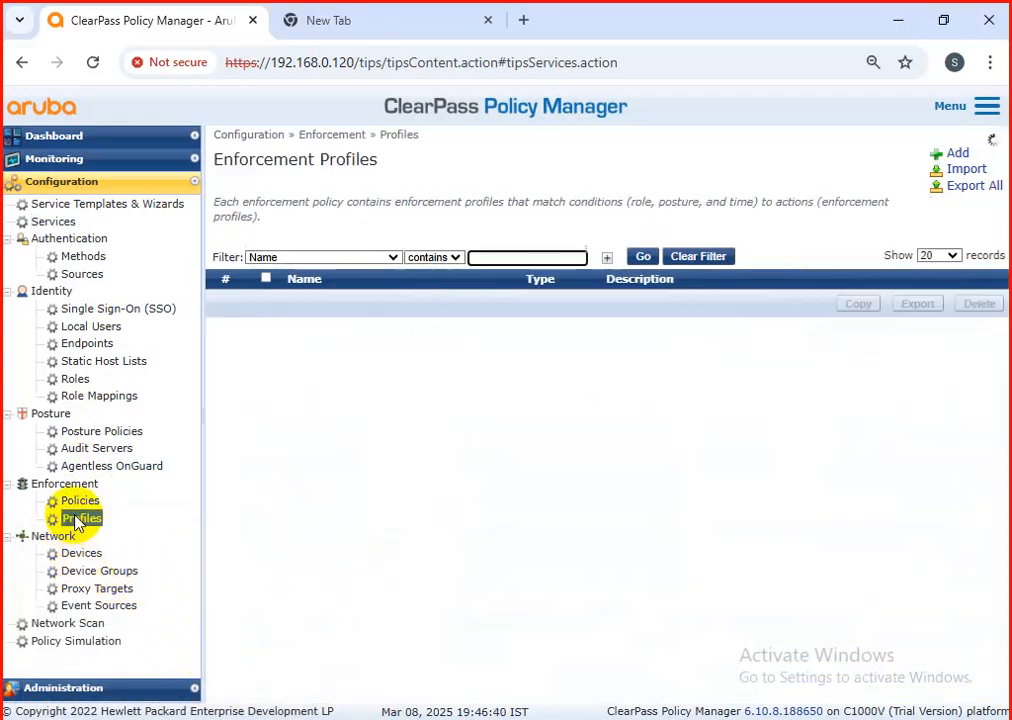
pyautogui.doubleClick(943, 155)
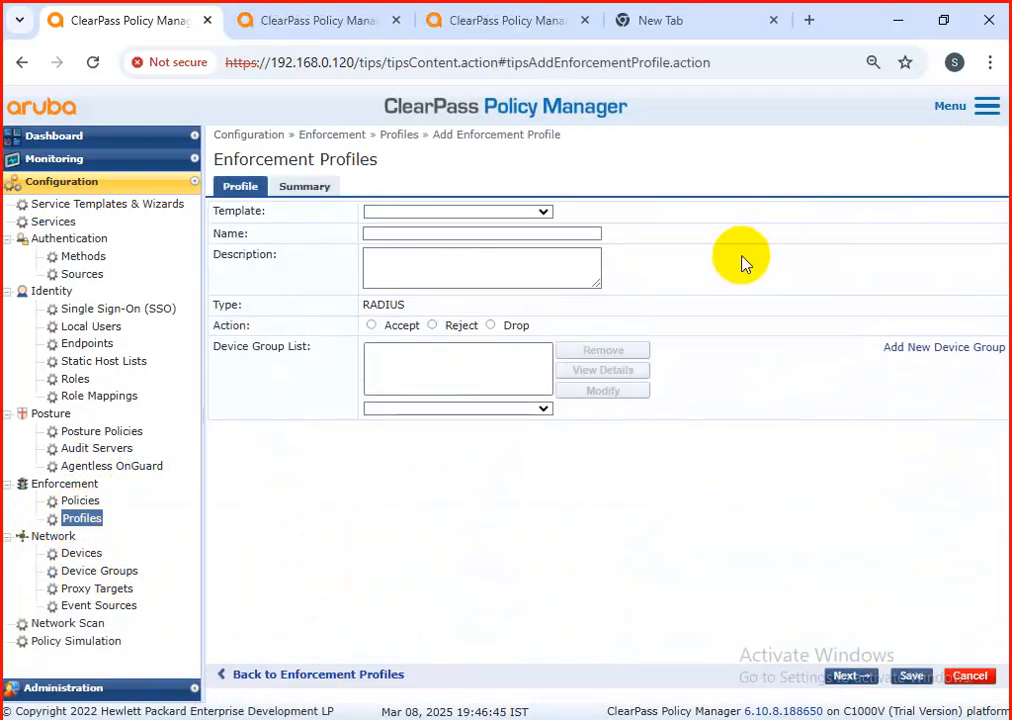
pyautogui.click(380, 214)
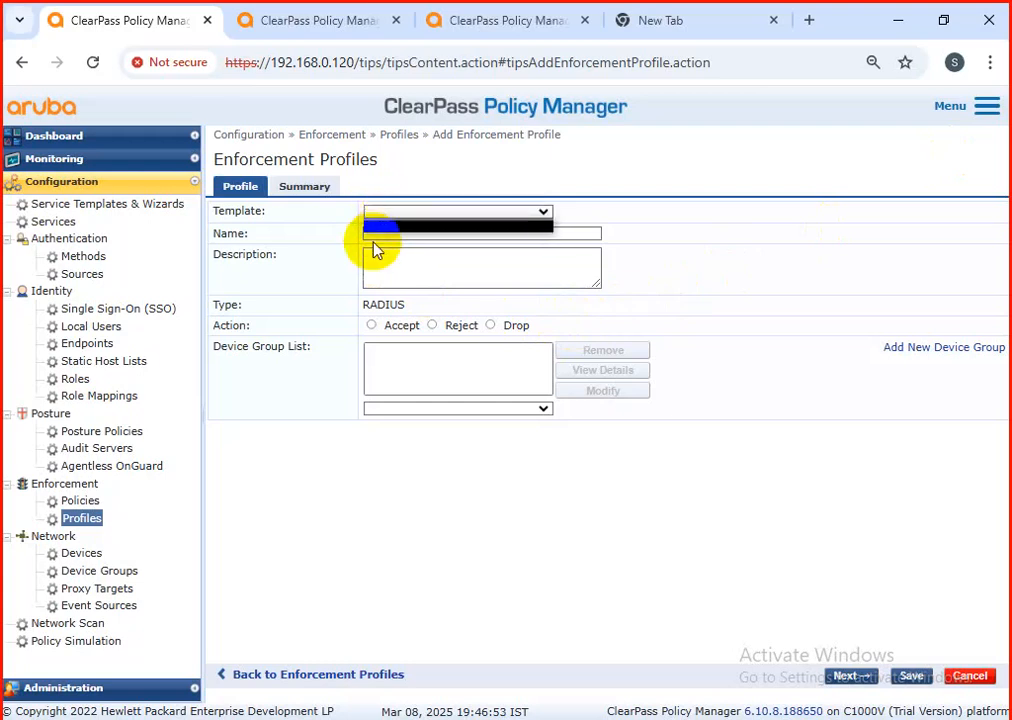
pyautogui.click(405, 220)
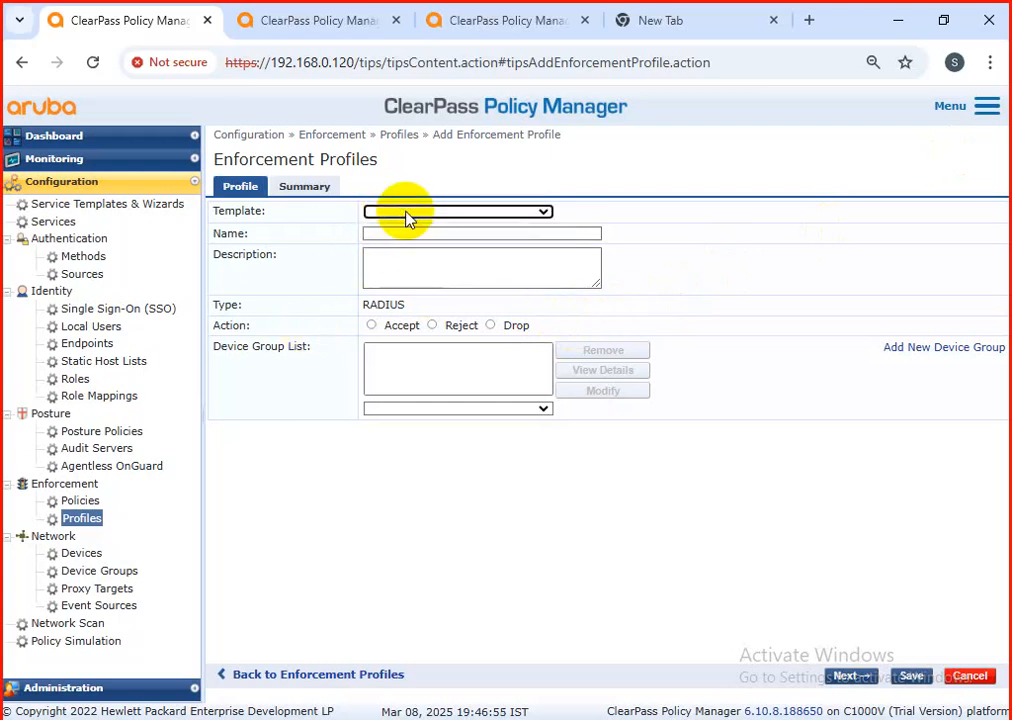
pyautogui.click(320, 197)
pyautogui.click(240, 185)
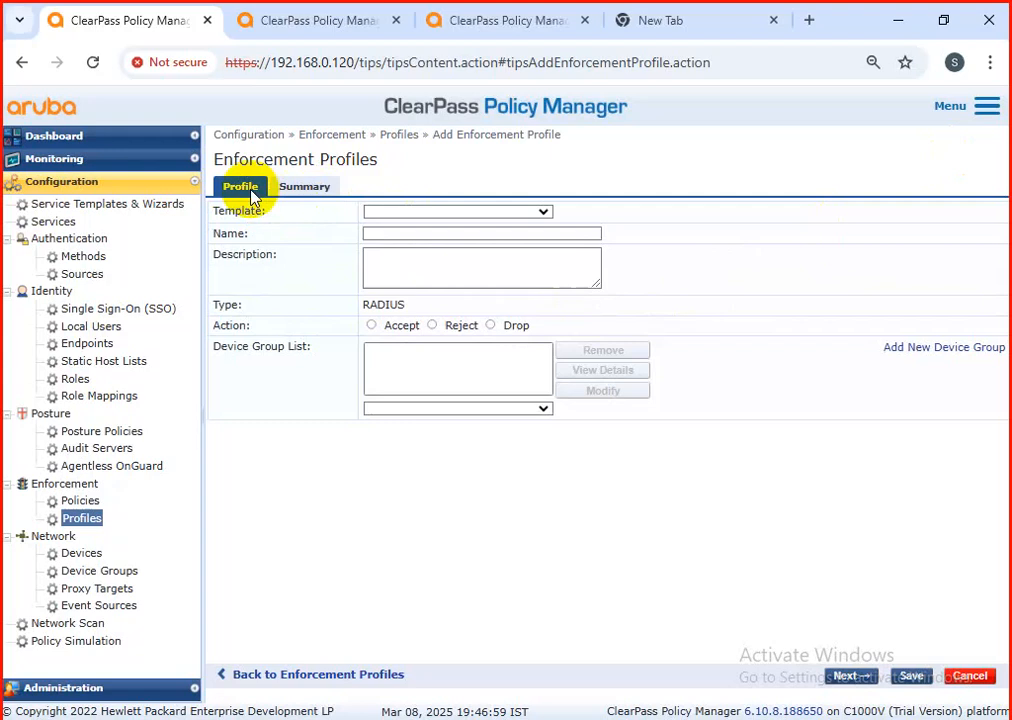
pyautogui.click(407, 215)
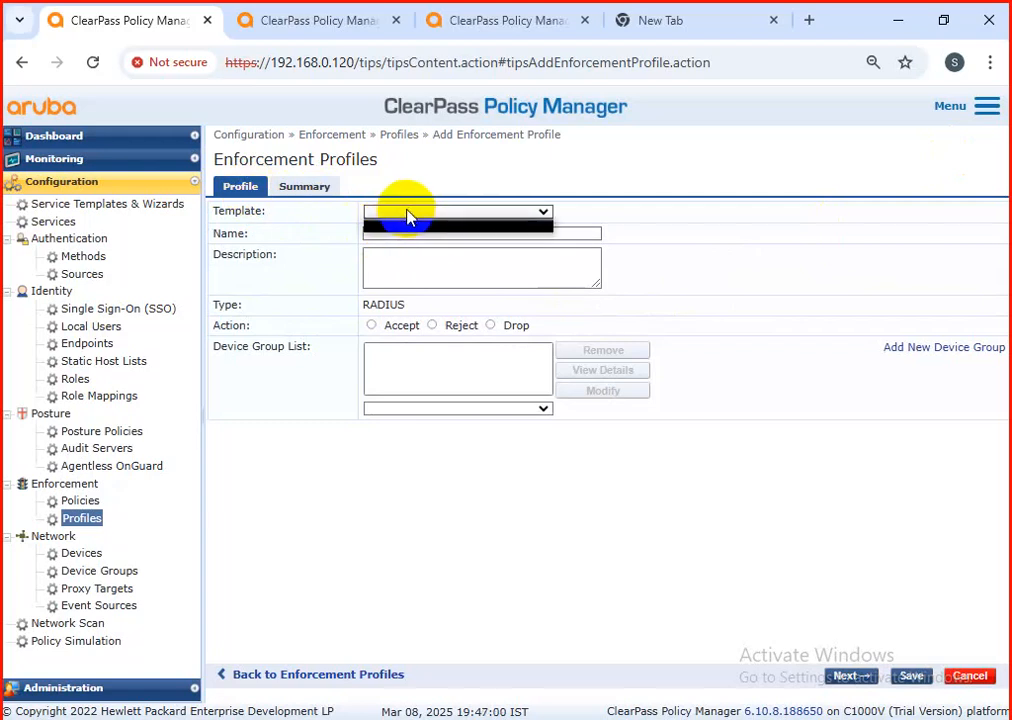
pyautogui.click(977, 677)
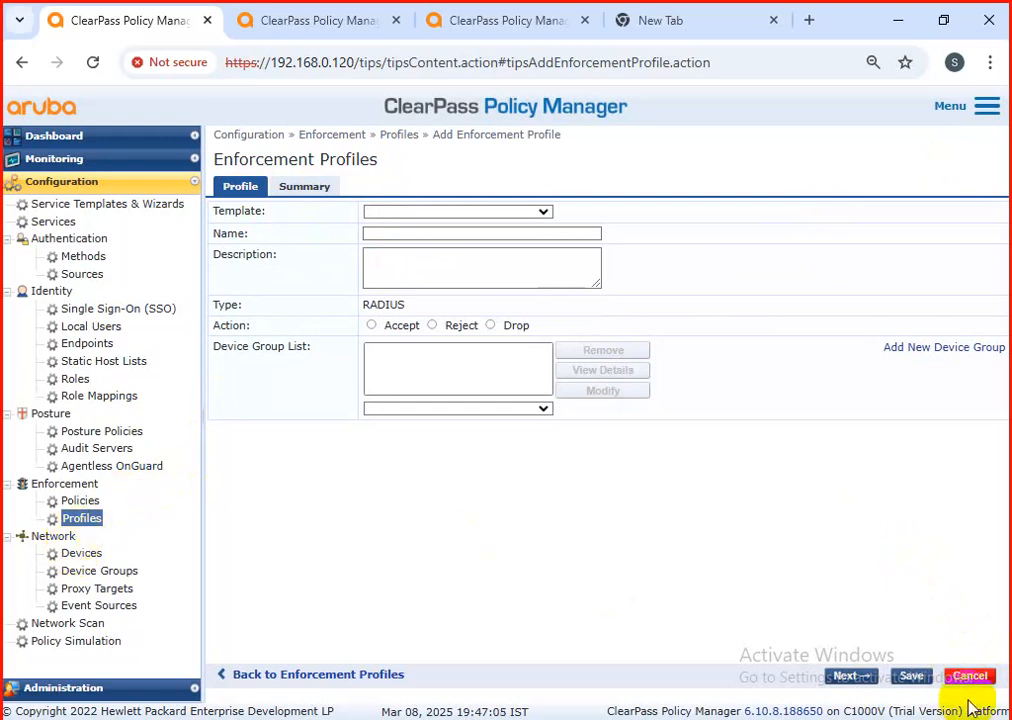
# Step: Look through the list of existing enforcement profiles, examining their names, types and descriptions
pyautogui.click(82, 502)
pyautogui.click(82, 518)
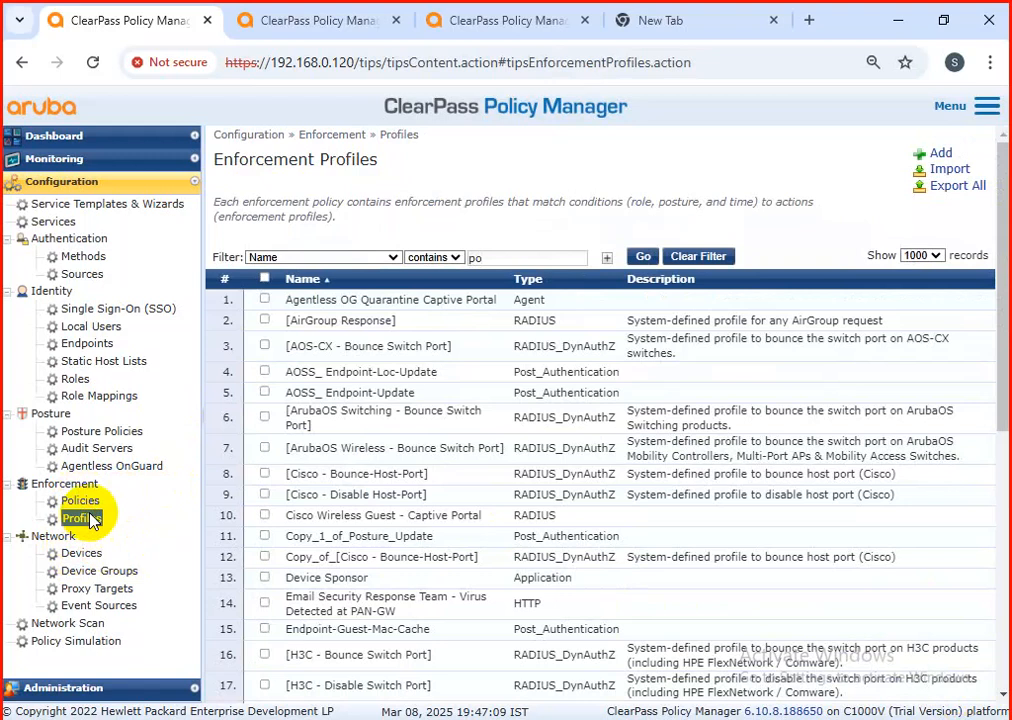
pyautogui.scroll(-5, 739, 389)
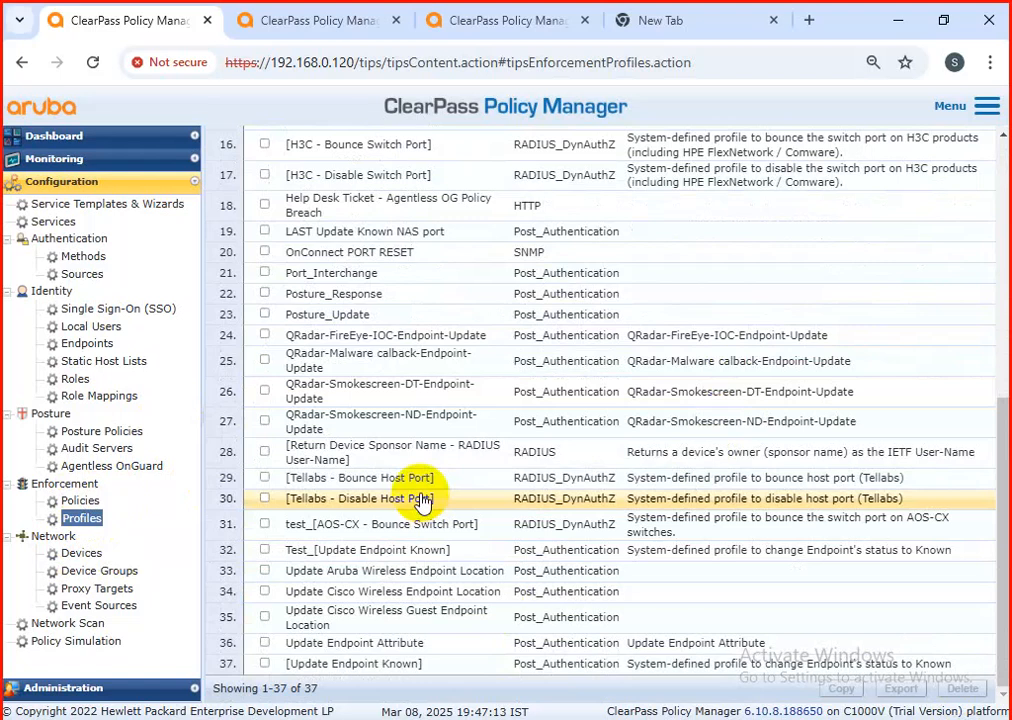
pyautogui.scroll(1, 421, 502)
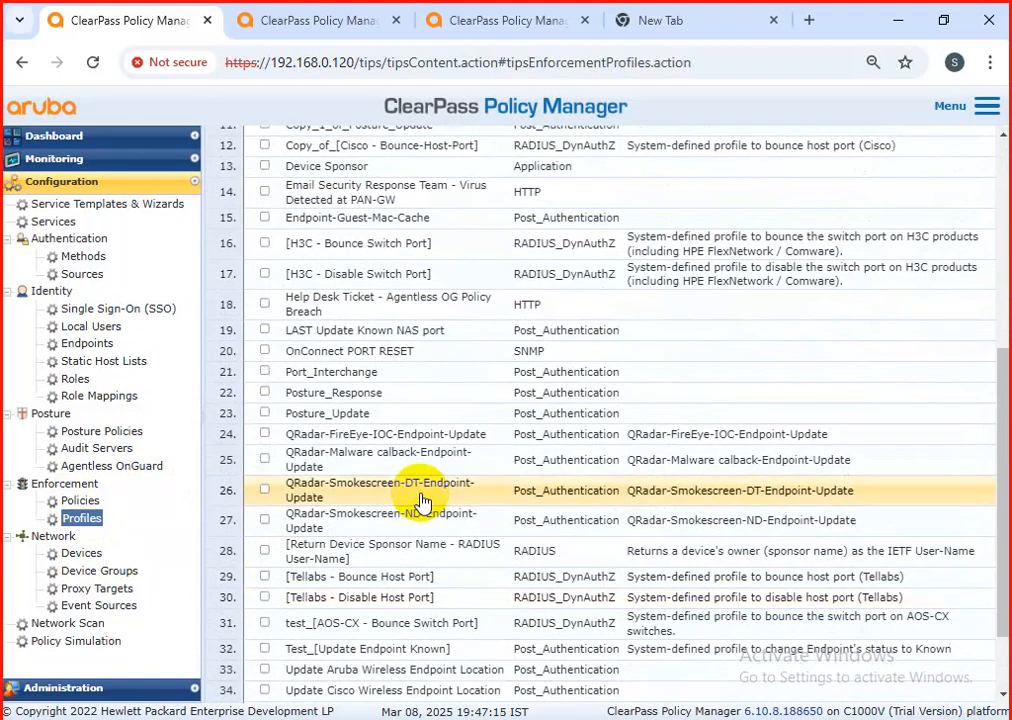
pyautogui.scroll(-1, 421, 502)
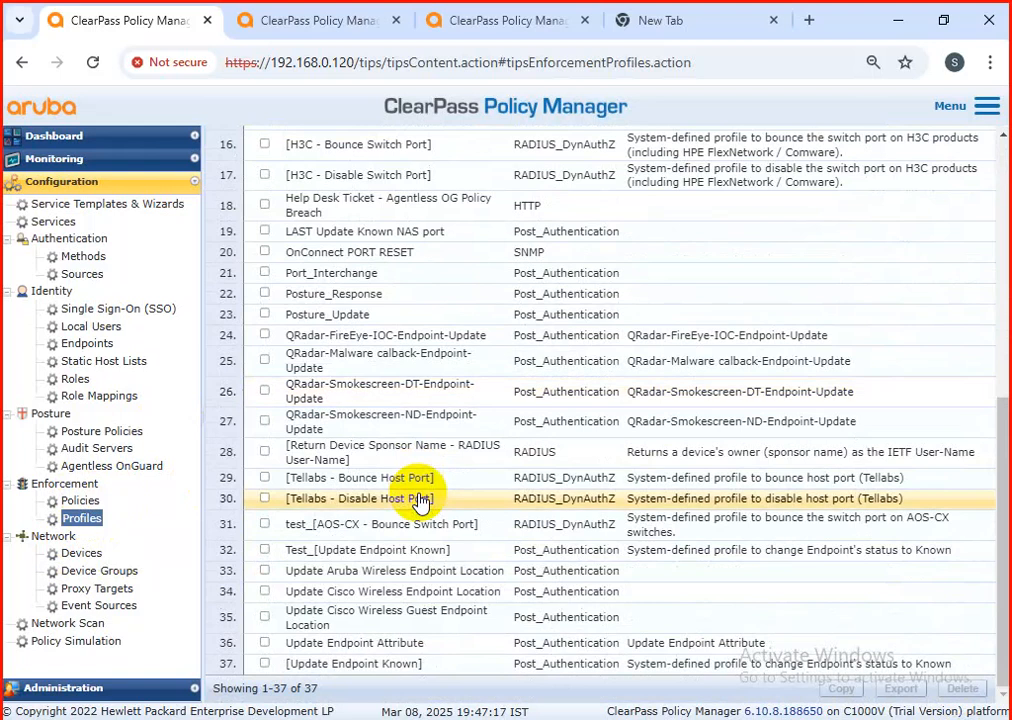
pyautogui.rightClick(418, 505)
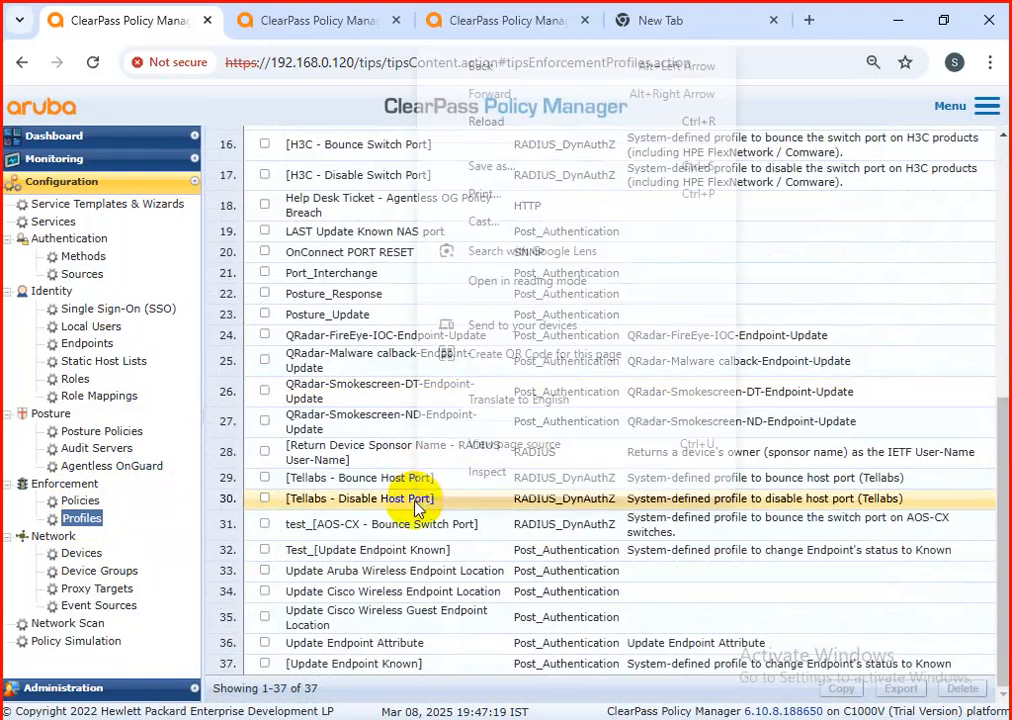
pyautogui.click(282, 440)
pyautogui.scroll(5, 285, 442)
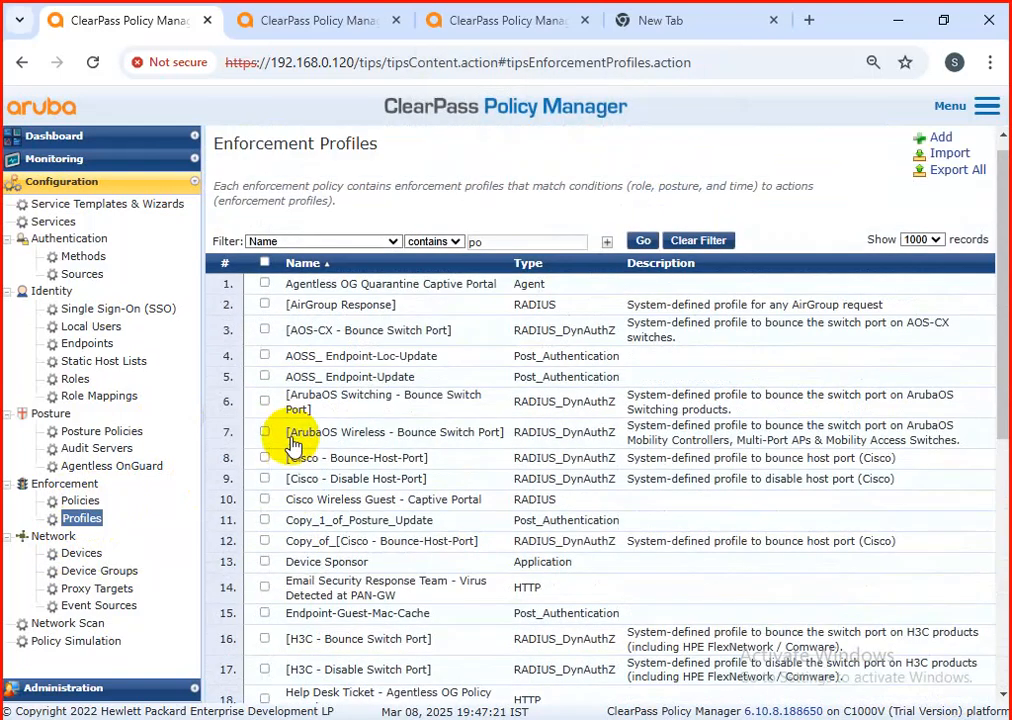
pyautogui.scroll(-5, 292, 447)
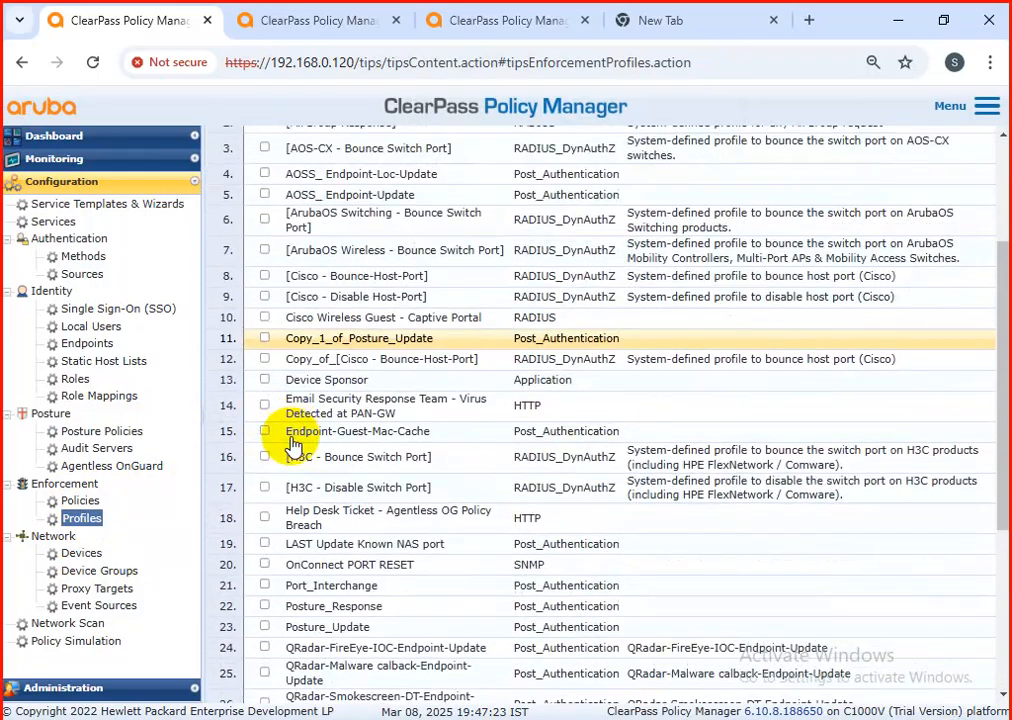
pyautogui.scroll(-1, 292, 447)
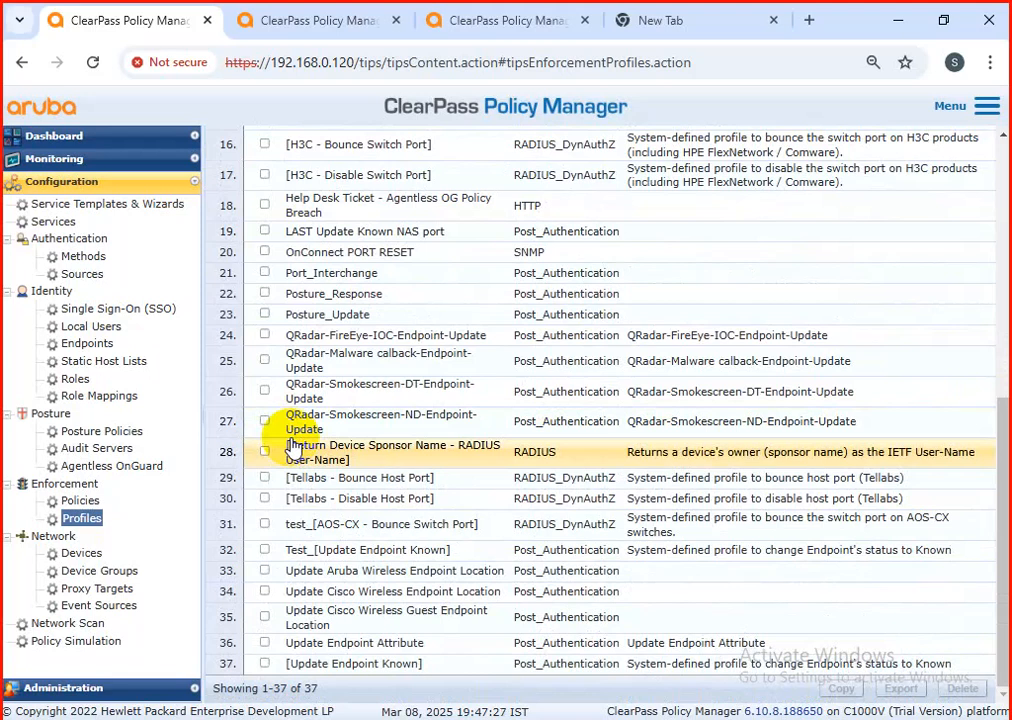
pyautogui.scroll(6, 282, 429)
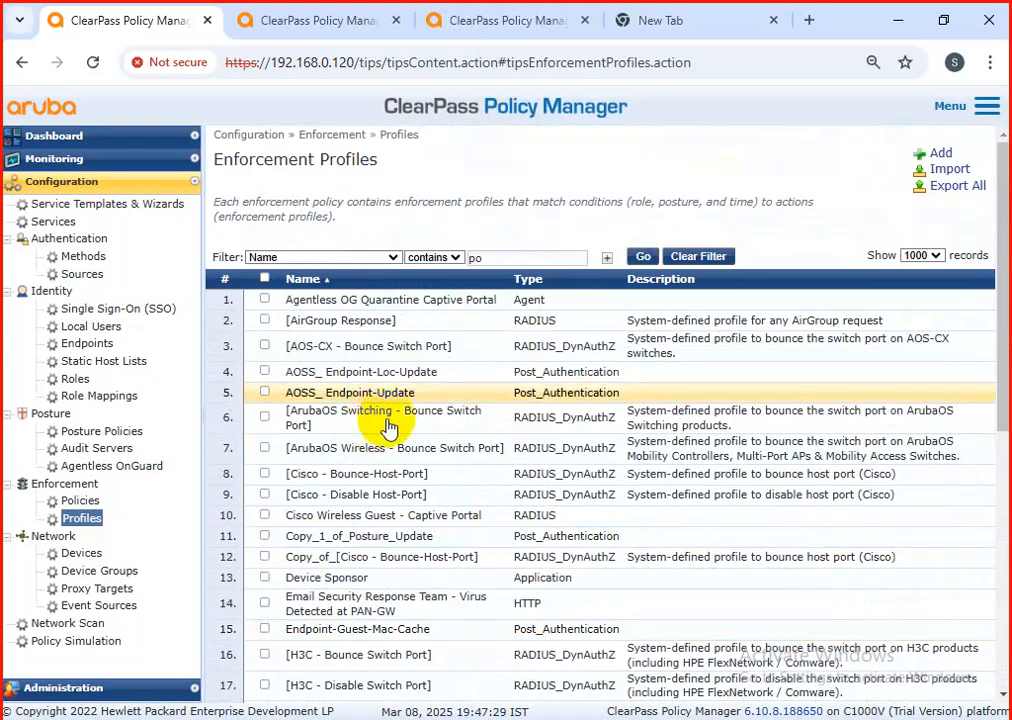
# Step: Start a new enforcement profile with the TACACS+ Based Enforcement template and name it Cisco-switch
pyautogui.click(935, 154)
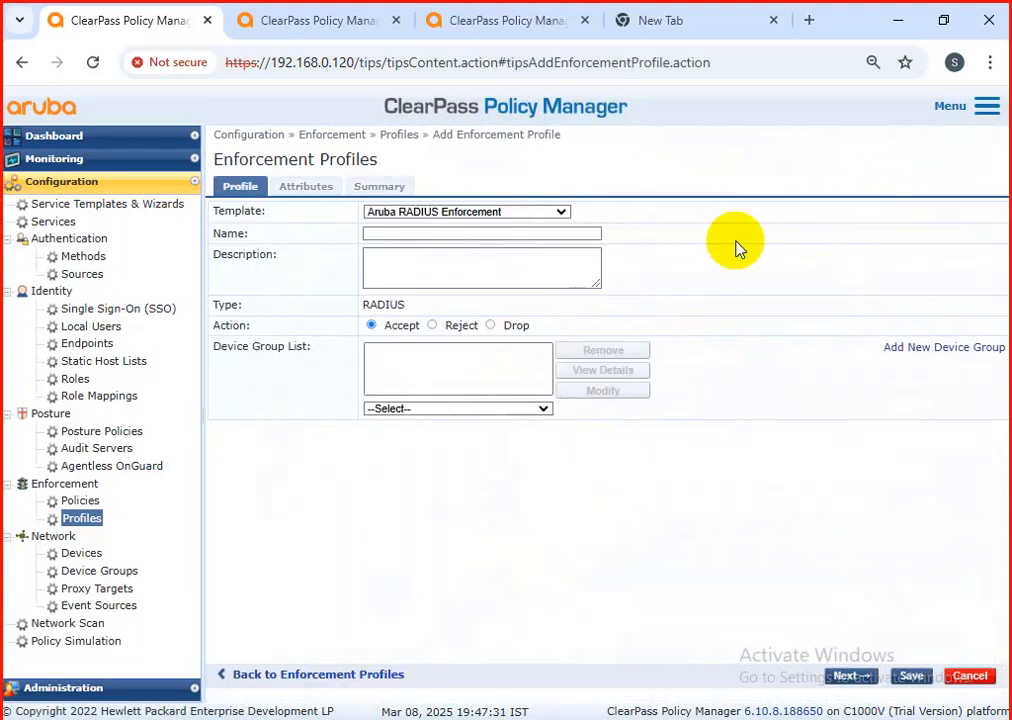
pyautogui.click(463, 213)
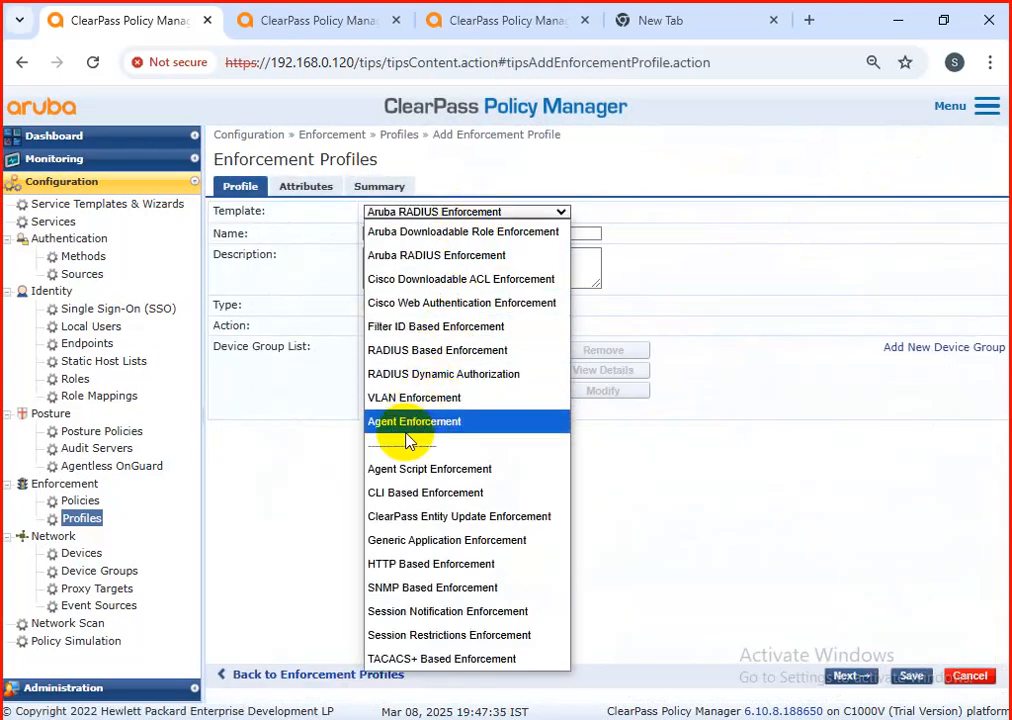
pyautogui.click(450, 657)
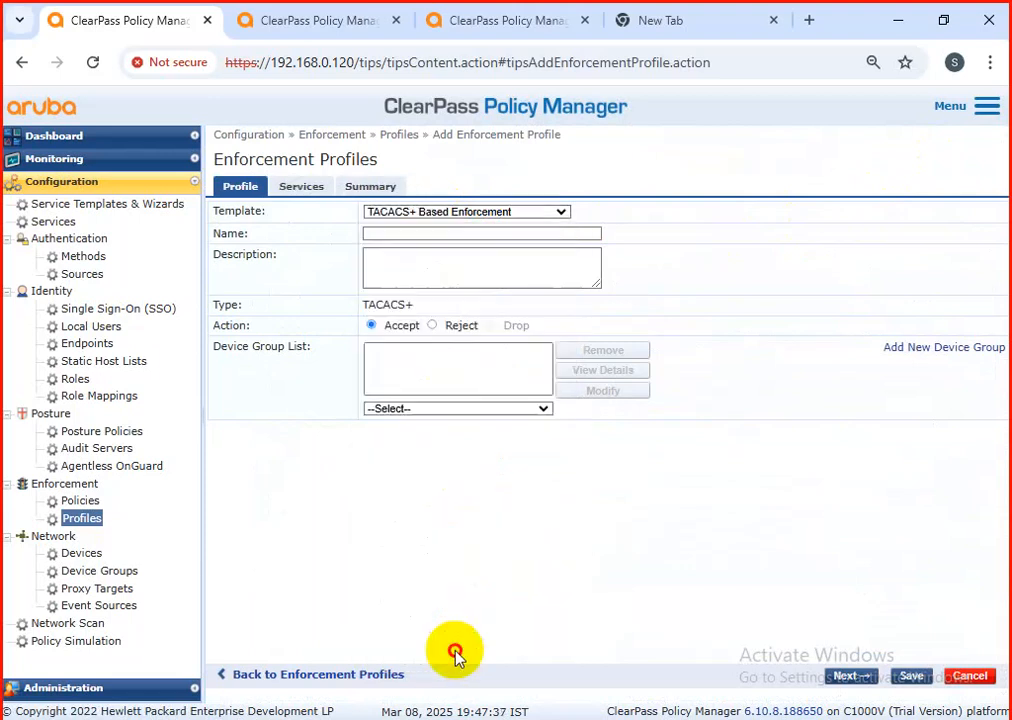
pyautogui.click(432, 232)
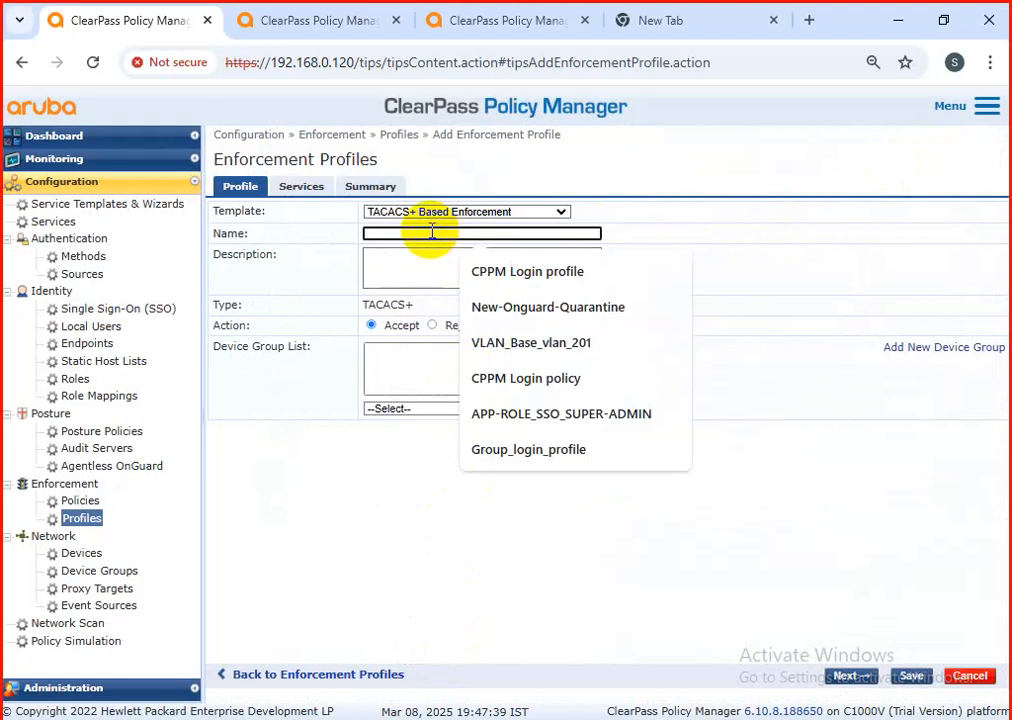
pyautogui.write('ci')
pyautogui.press('BackSpace')
pyautogui.press('BackSpace')
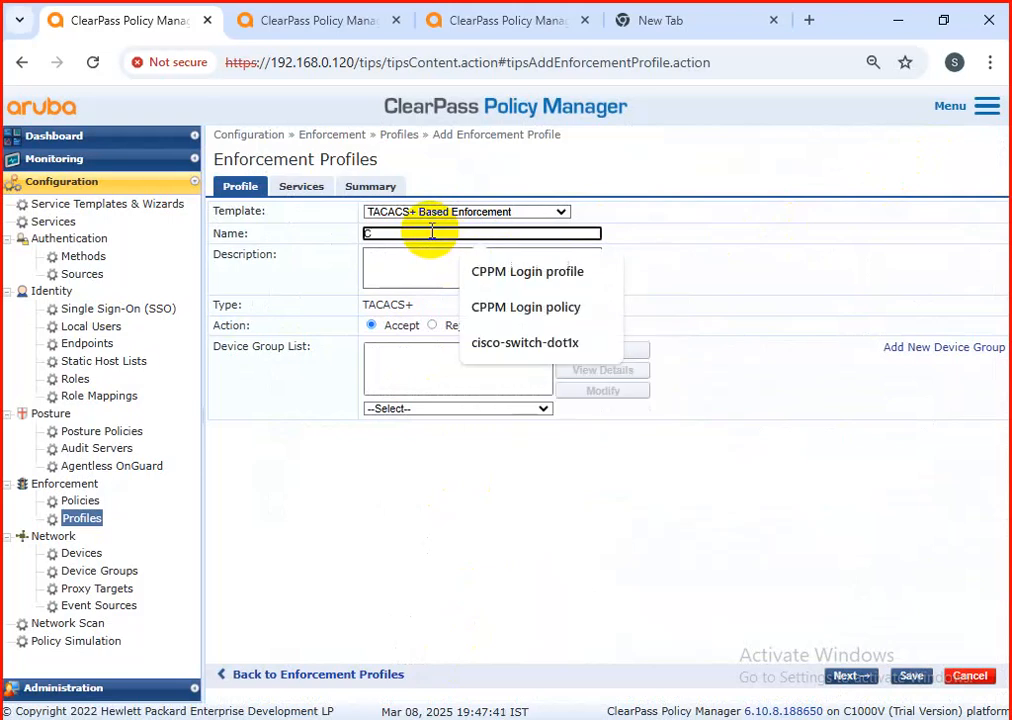
pyautogui.write('Cisco-switch')
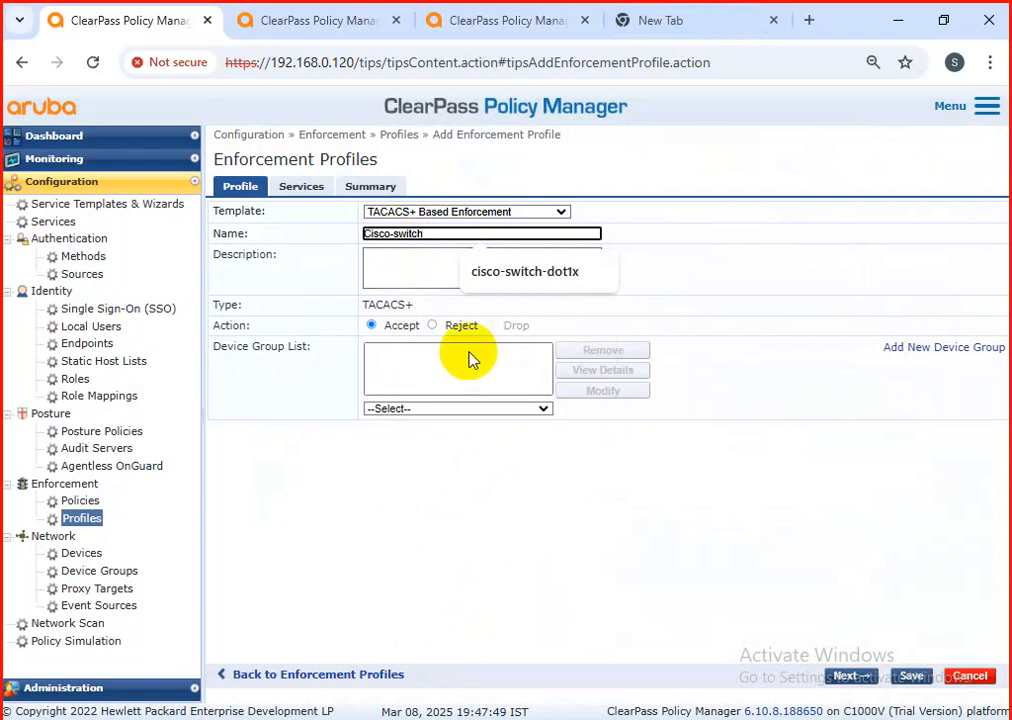
pyautogui.moveTo(486, 467); pyautogui.dragTo(464, 456)
pyautogui.click(535, 473)
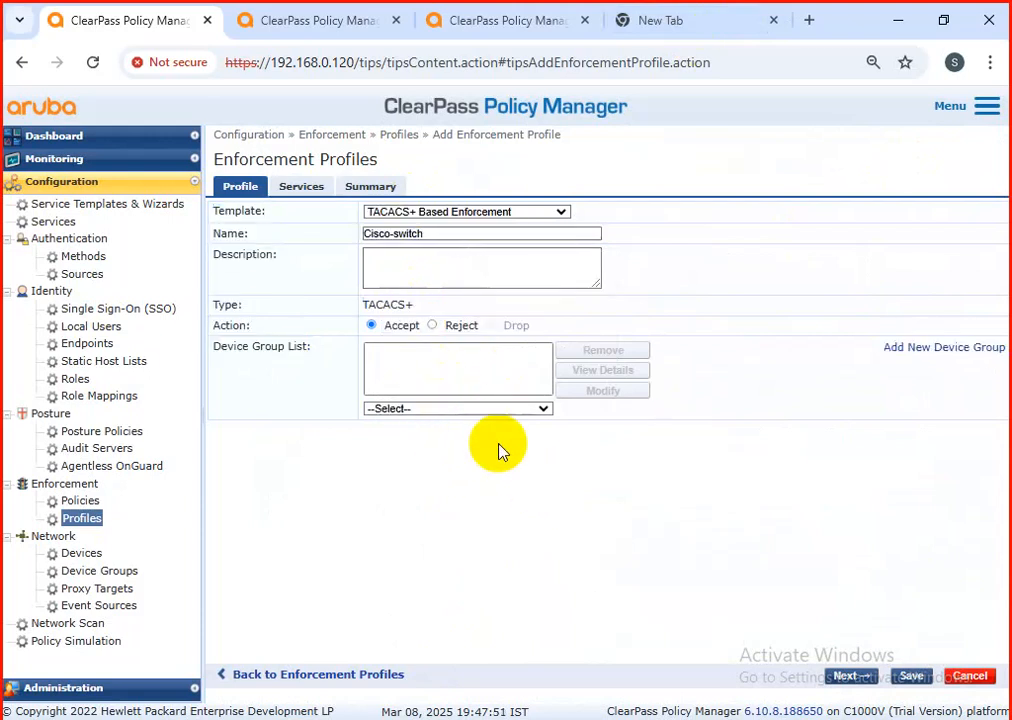
# Step: Check which device groups are available for the Cisco-switch profile without selecting one
pyautogui.click(425, 409)
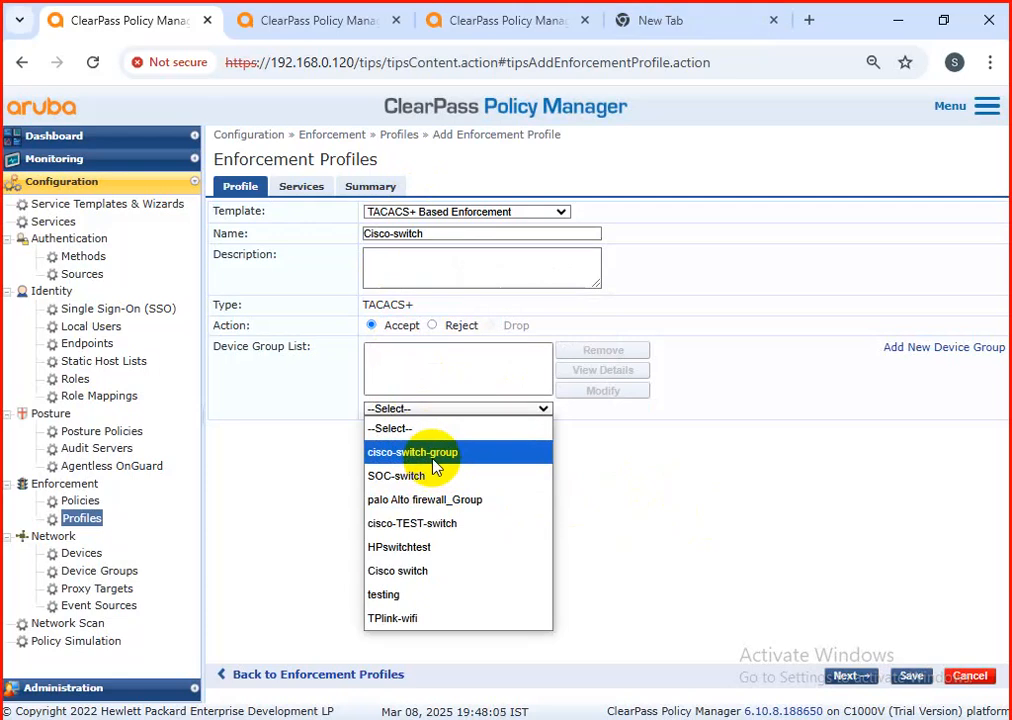
pyautogui.doubleClick(318, 511)
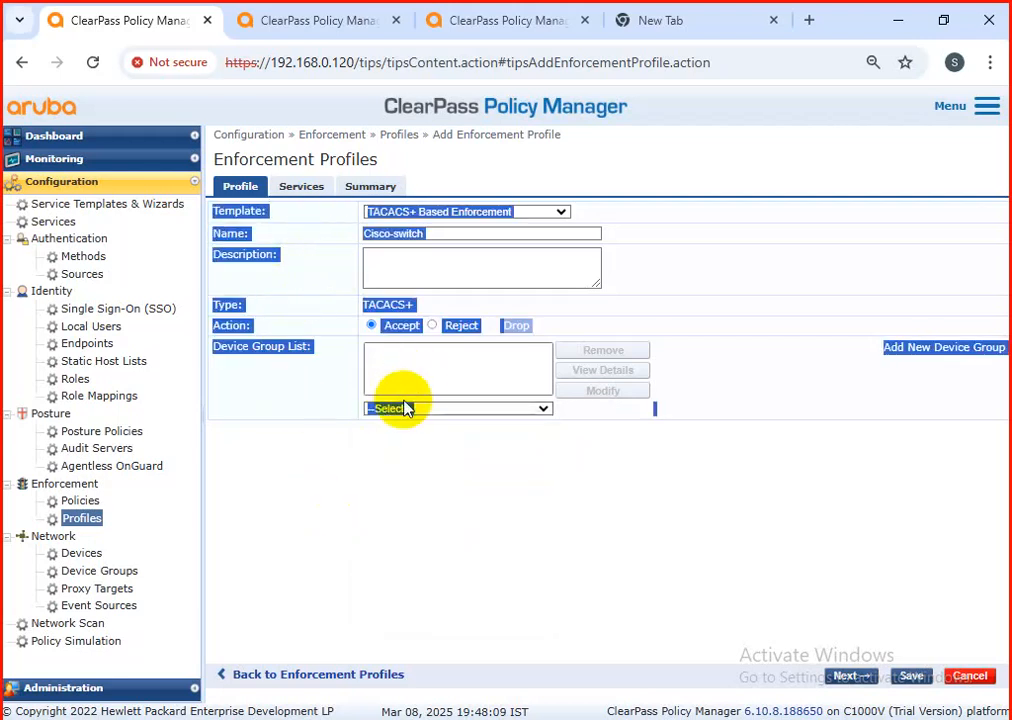
pyautogui.click(405, 408)
pyautogui.click(300, 497)
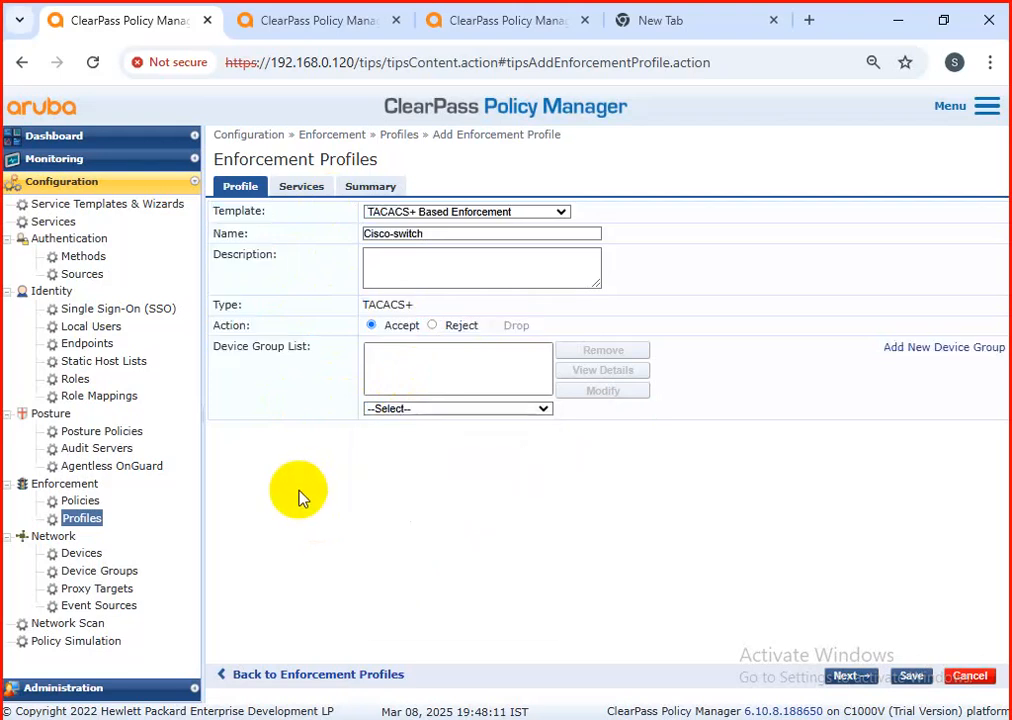
# Step: Set the Cisco-switch profile's privilege level to 3 and add Shell to its selected services
pyautogui.click(300, 190)
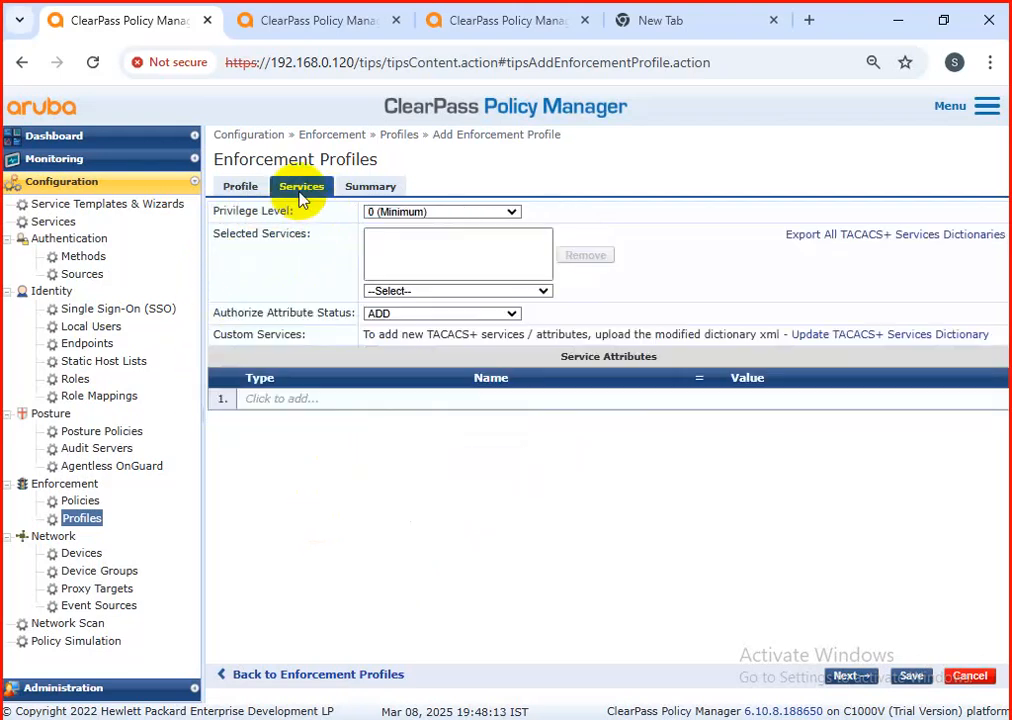
pyautogui.click(401, 213)
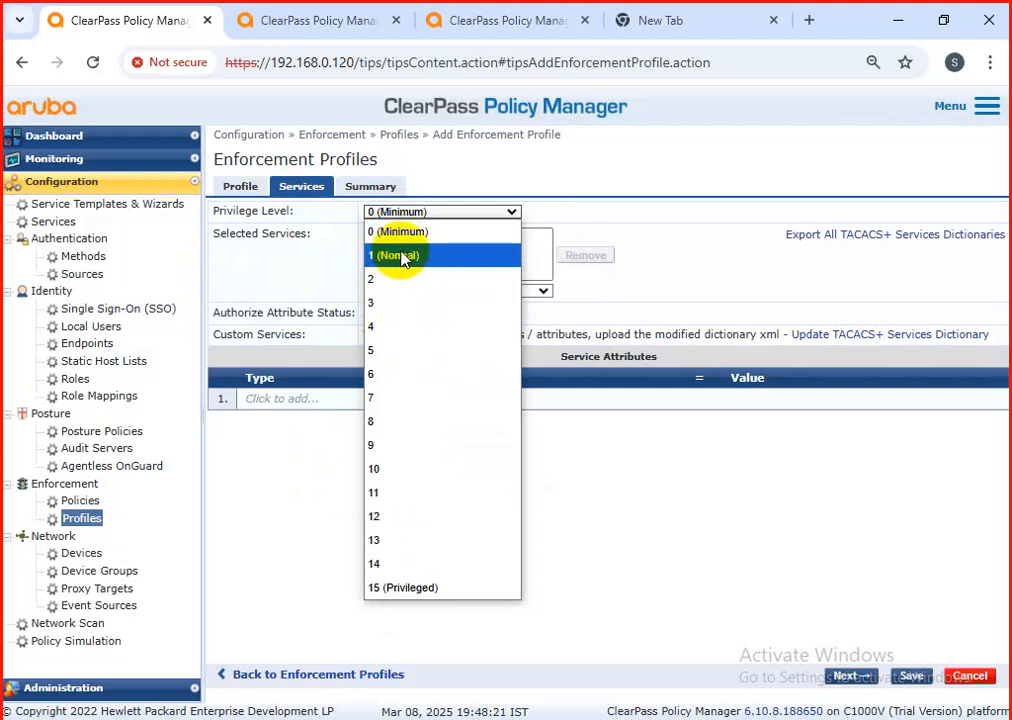
pyautogui.click(393, 303)
pyautogui.click(392, 314)
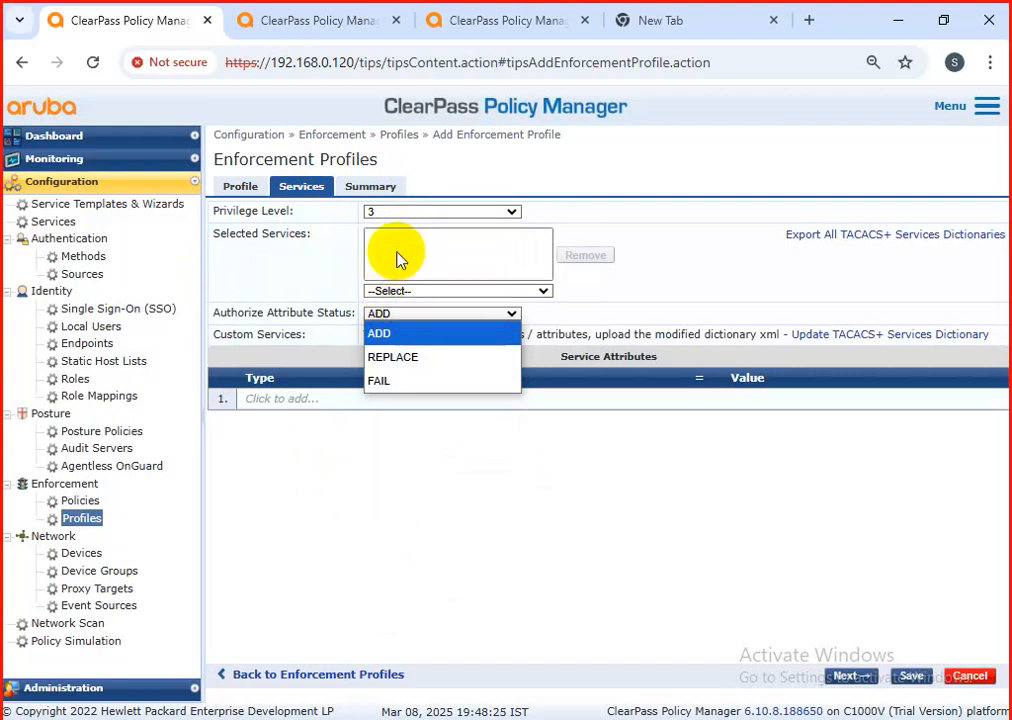
pyautogui.click(405, 296)
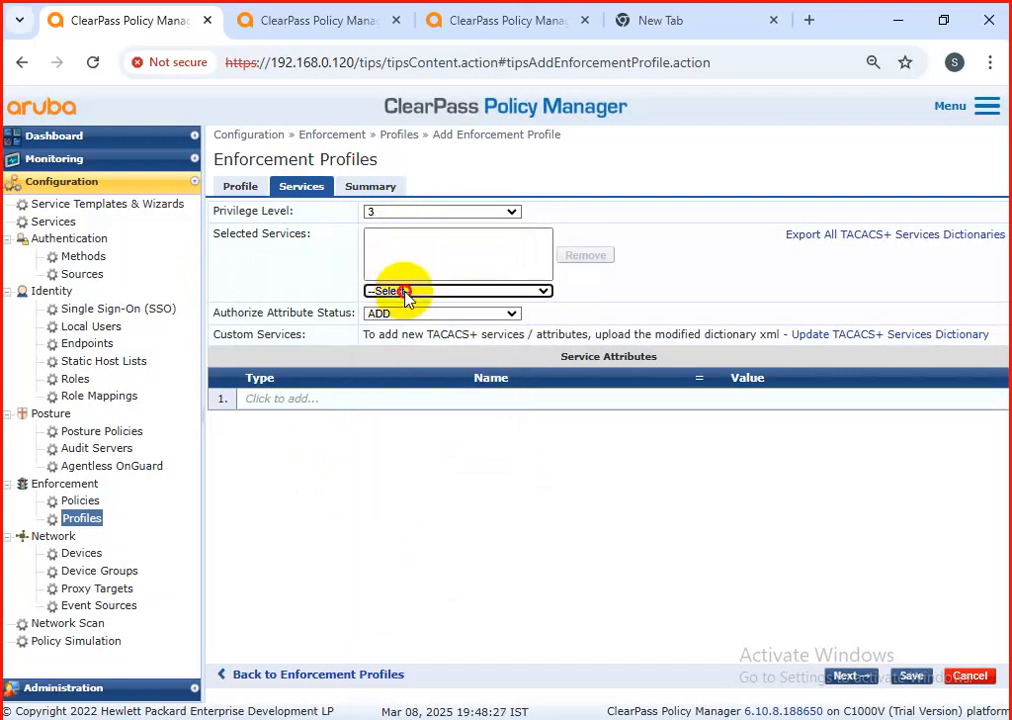
pyautogui.click(405, 292)
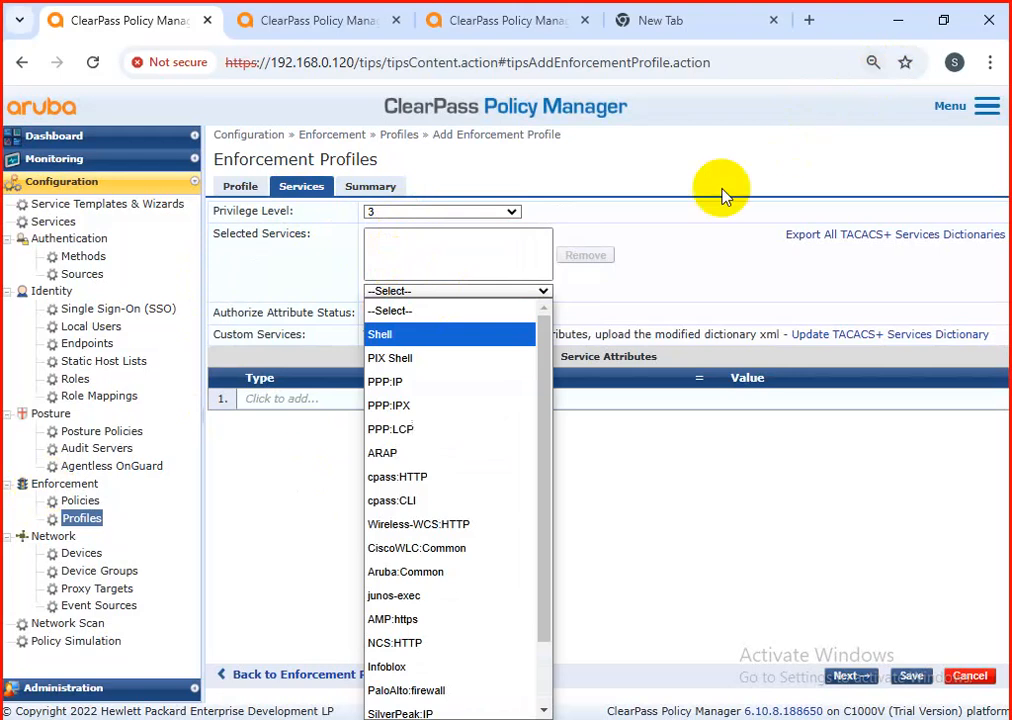
pyautogui.click(454, 335)
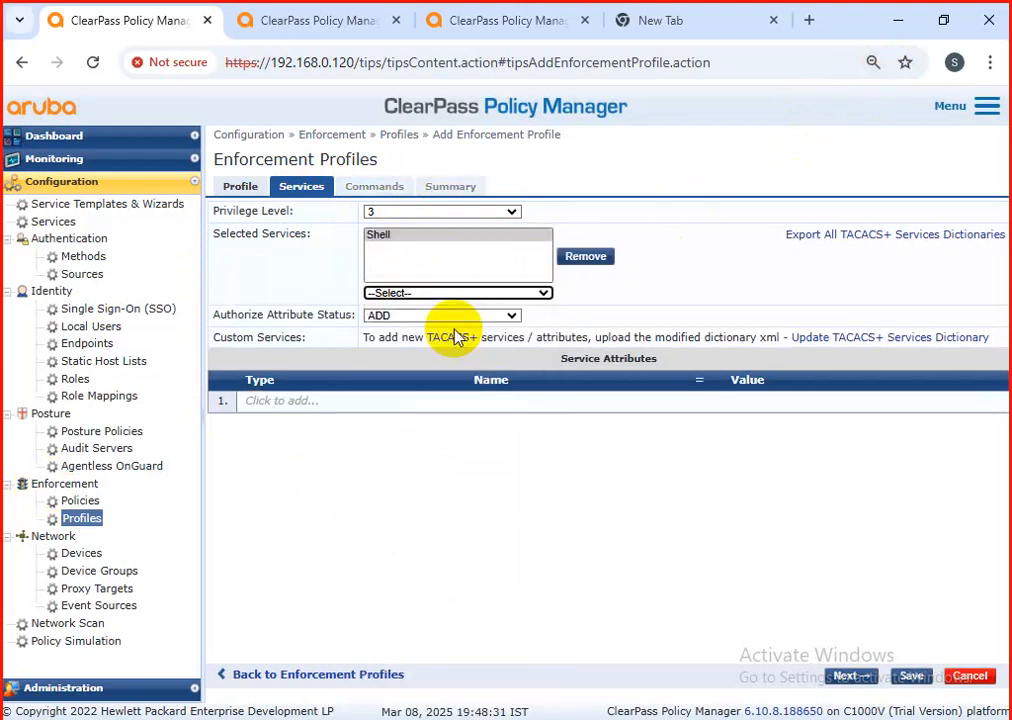
# Step: Try to add the profile's first service attribute, and dismiss the licensing warning in a duplicate ClearPass browser tab
pyautogui.click(283, 403)
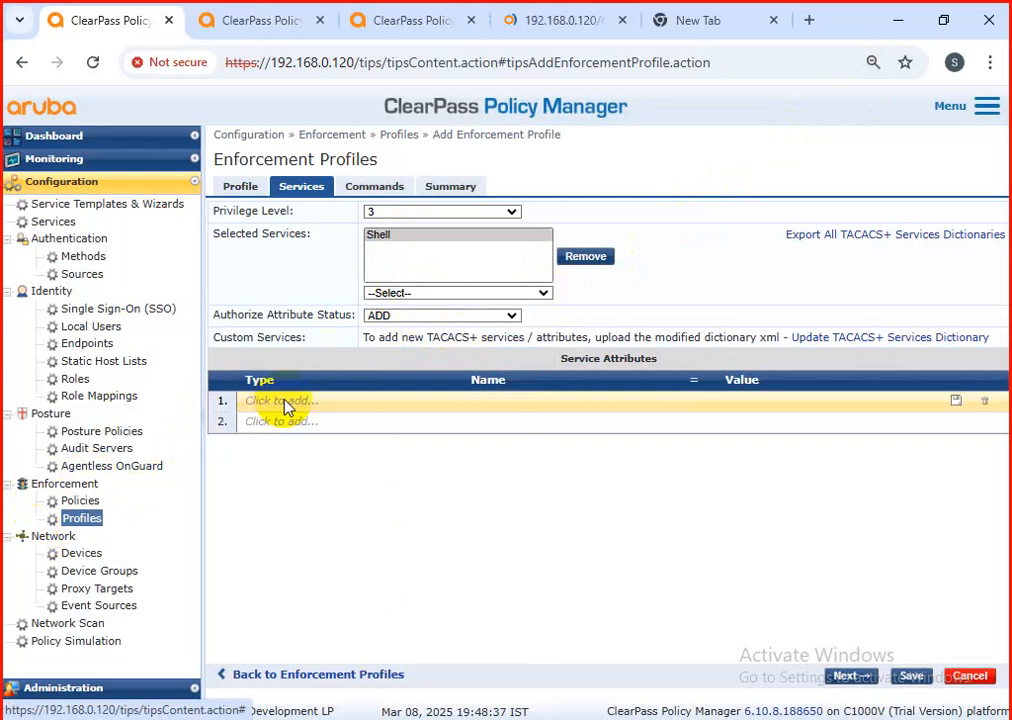
pyautogui.doubleClick(286, 405)
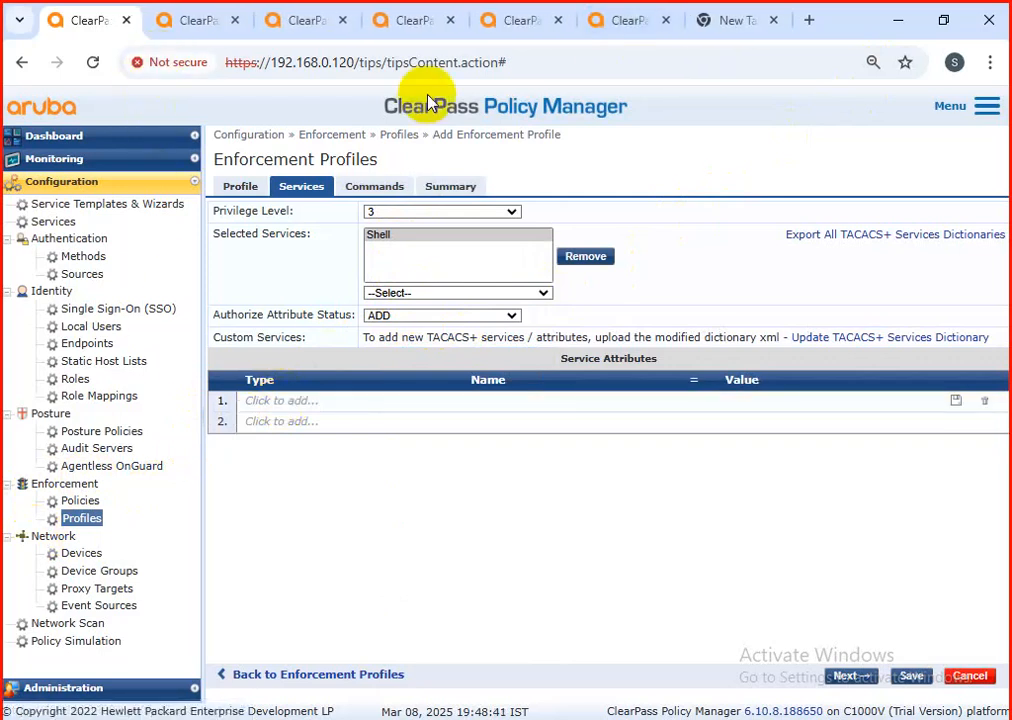
pyautogui.click(195, 19)
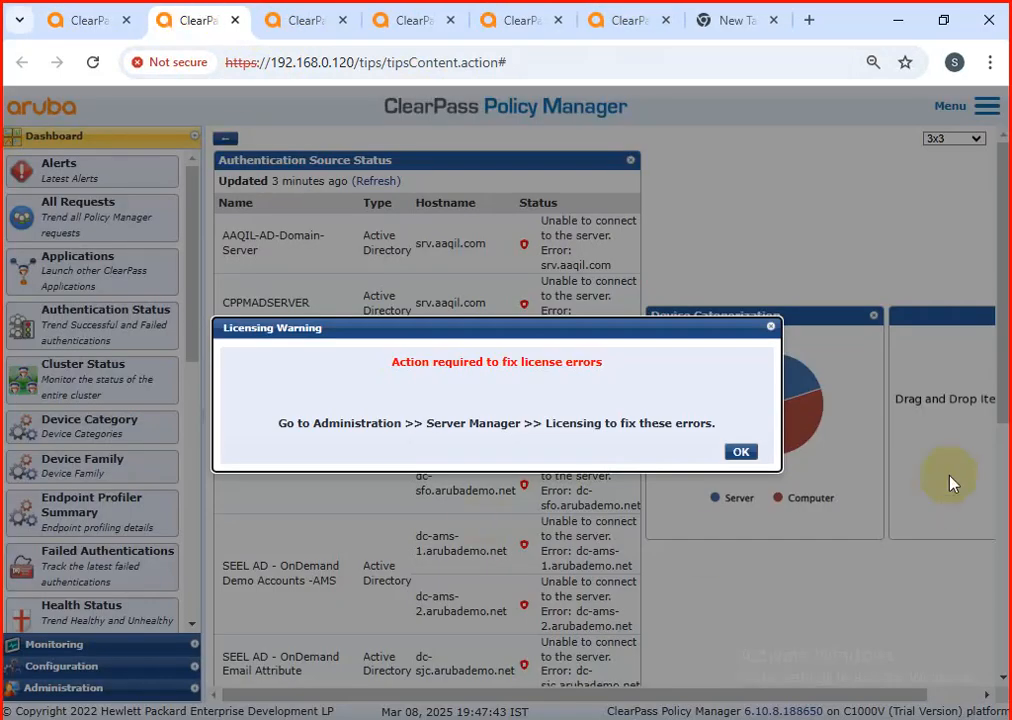
pyautogui.click(296, 21)
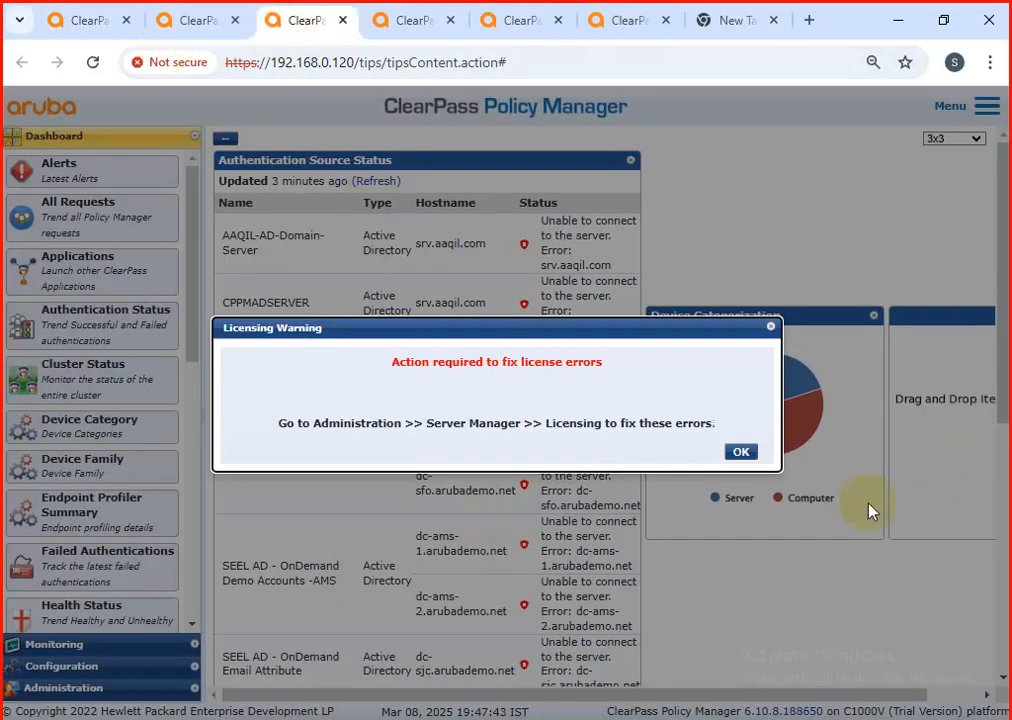
pyautogui.click(729, 455)
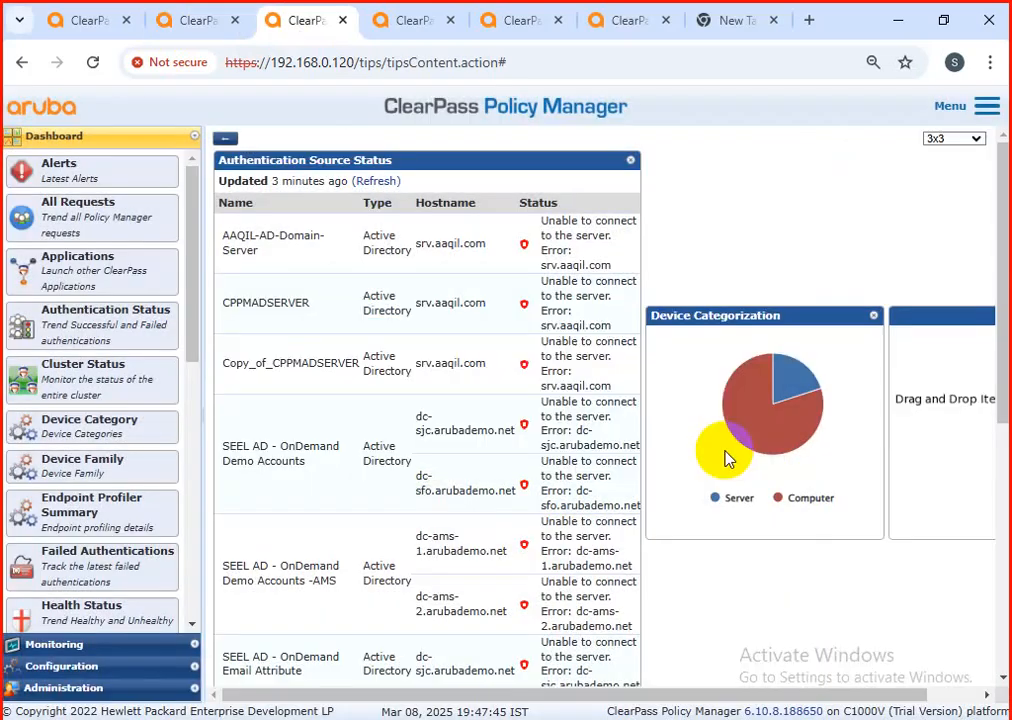
# Step: Close the empty New Tab page and surplus ClearPass browser tabs, dismissing the licensing warning that blocks the last one
pyautogui.click(712, 22)
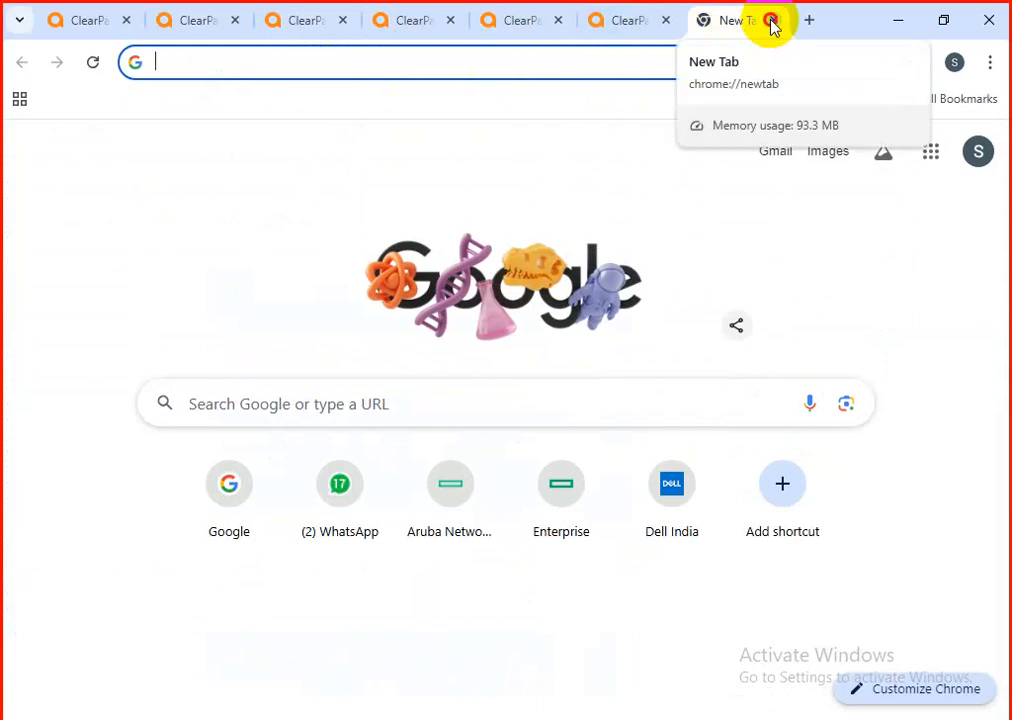
pyautogui.click(772, 20)
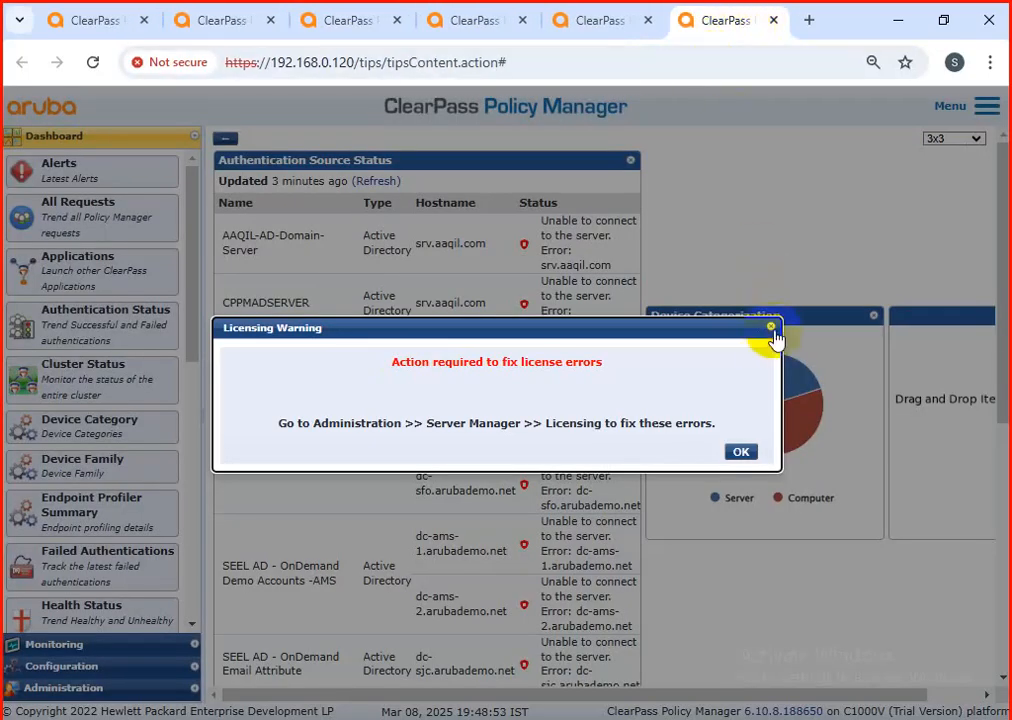
pyautogui.click(771, 327)
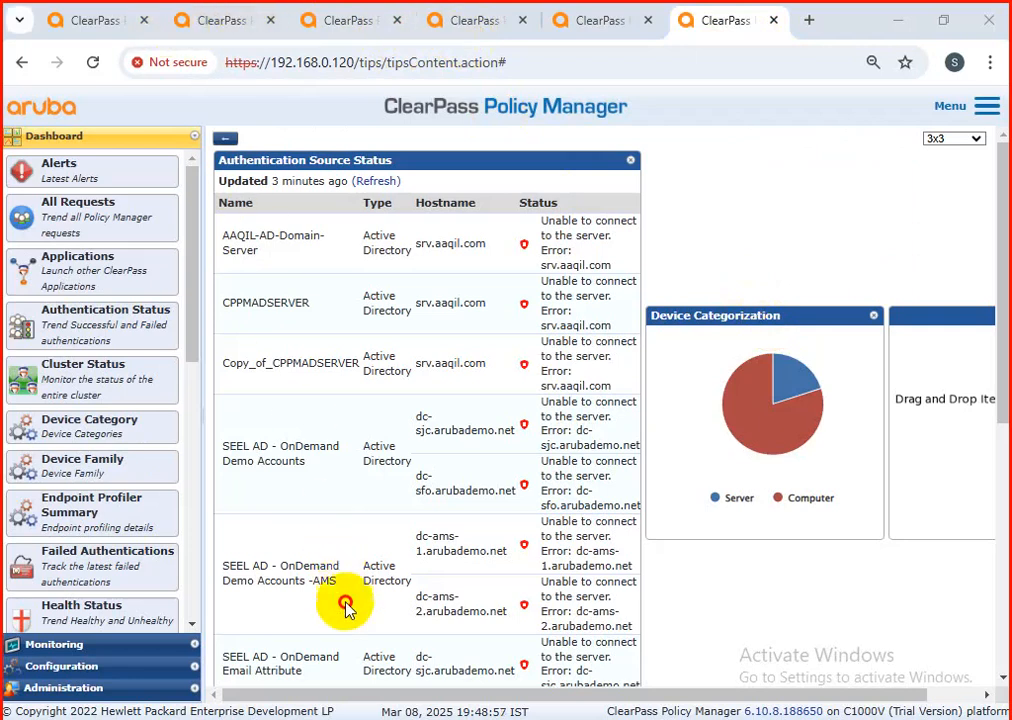
pyautogui.click(480, 20)
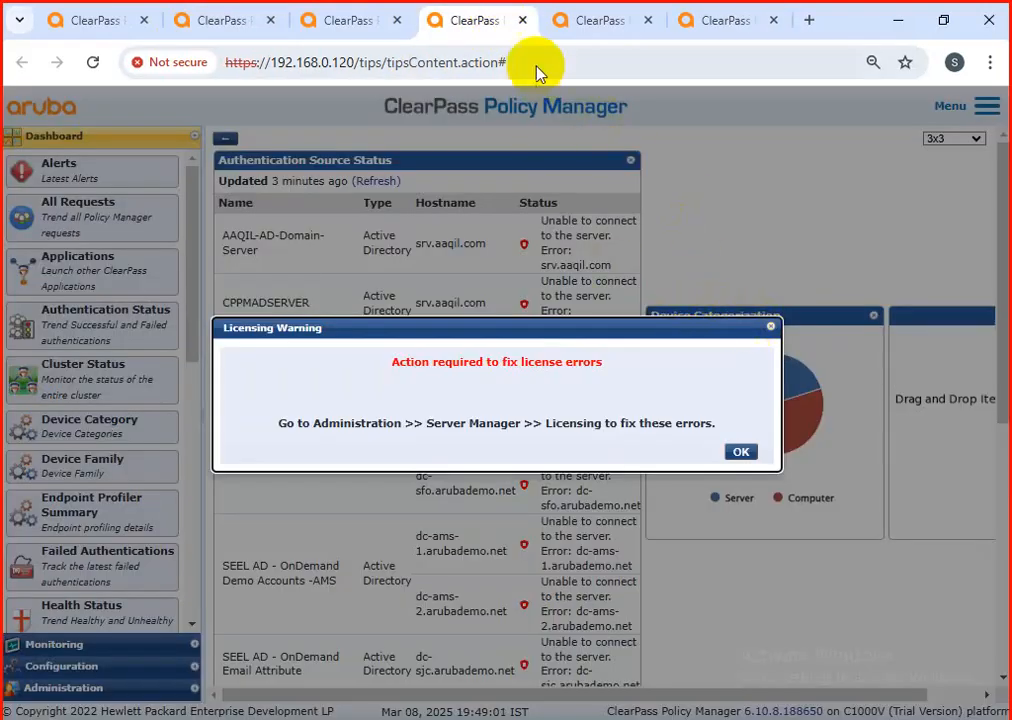
pyautogui.click(523, 21)
pyautogui.click(523, 21)
pyautogui.click(523, 22)
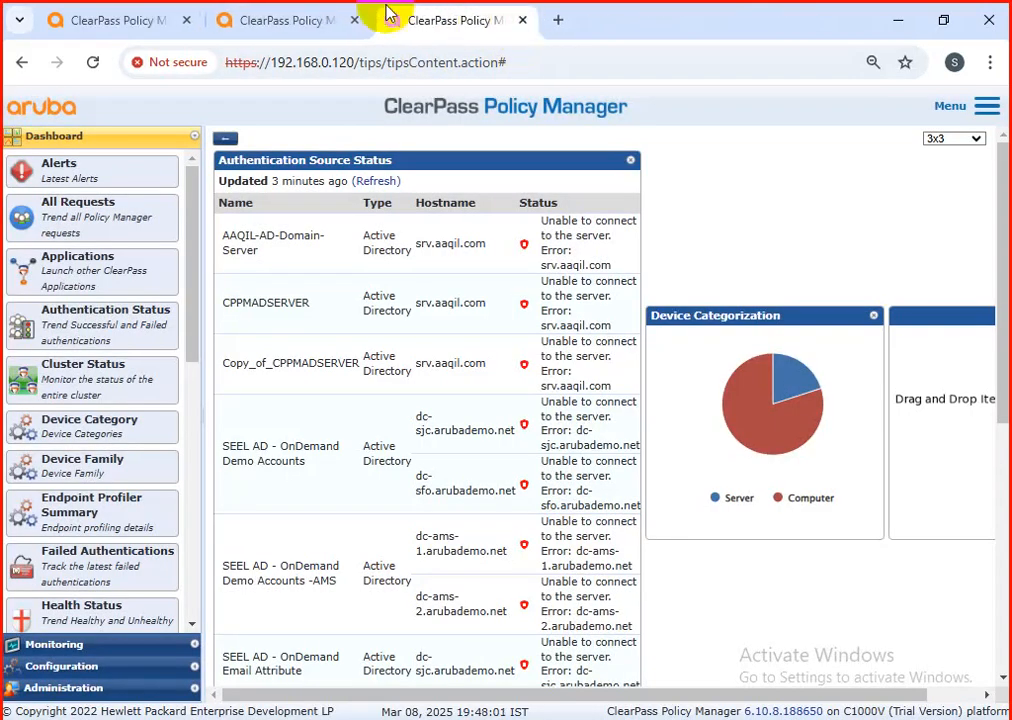
# Step: Dismiss the licensing warning in a duplicate ClearPass browser tab and return to the tab with the Cisco-switch profile's services
pyautogui.click(311, 19)
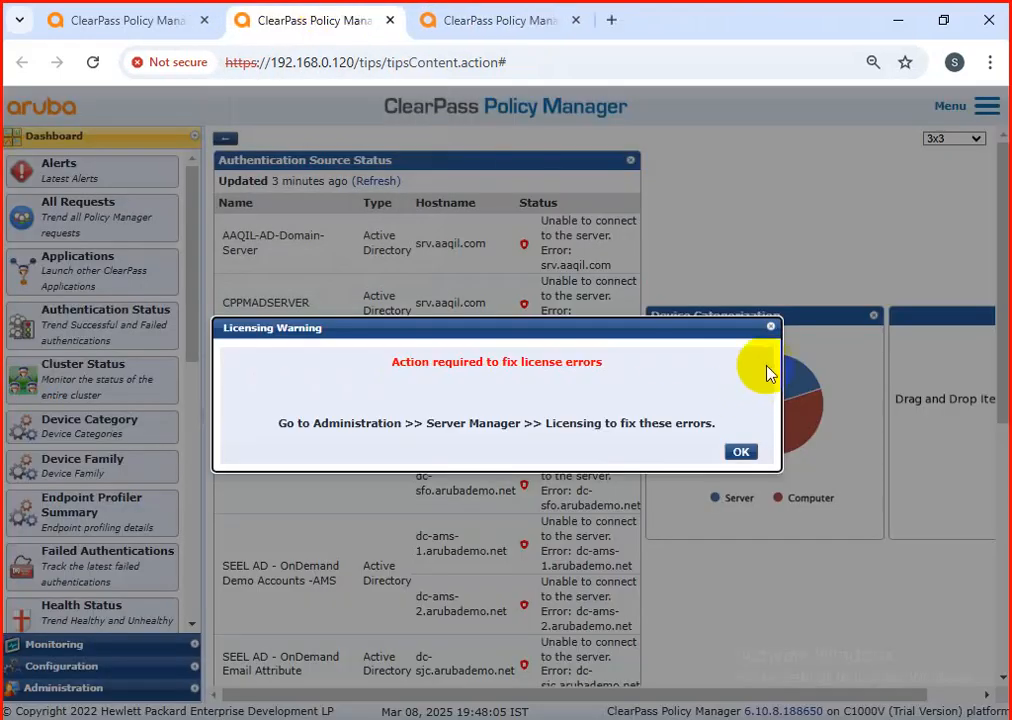
pyautogui.click(771, 326)
pyautogui.click(555, 17)
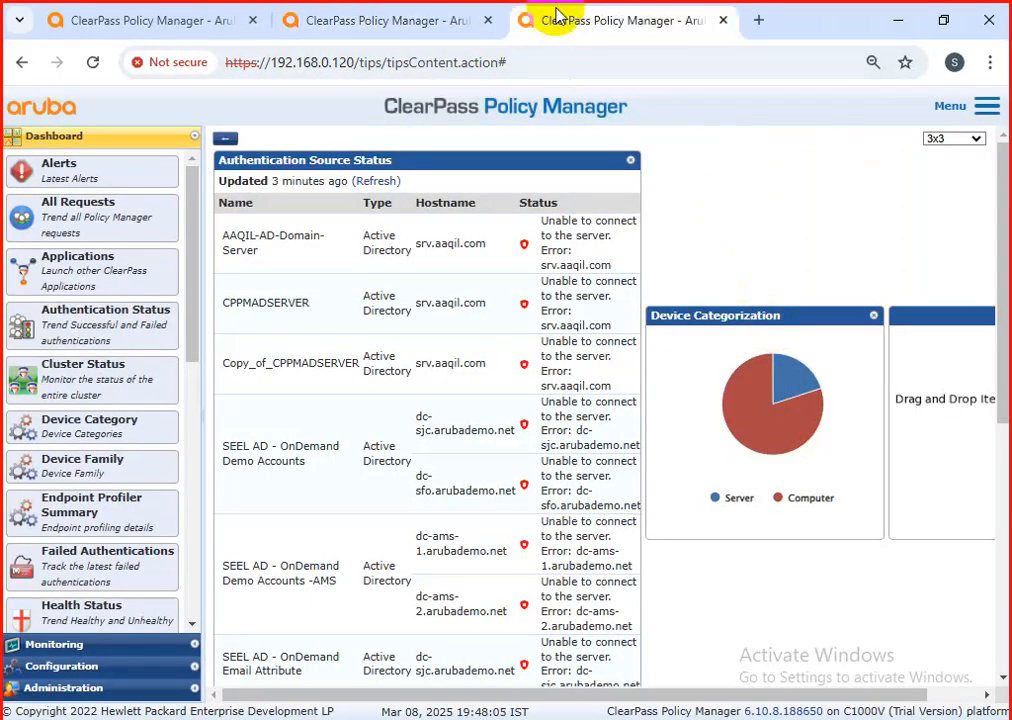
pyautogui.click(140, 18)
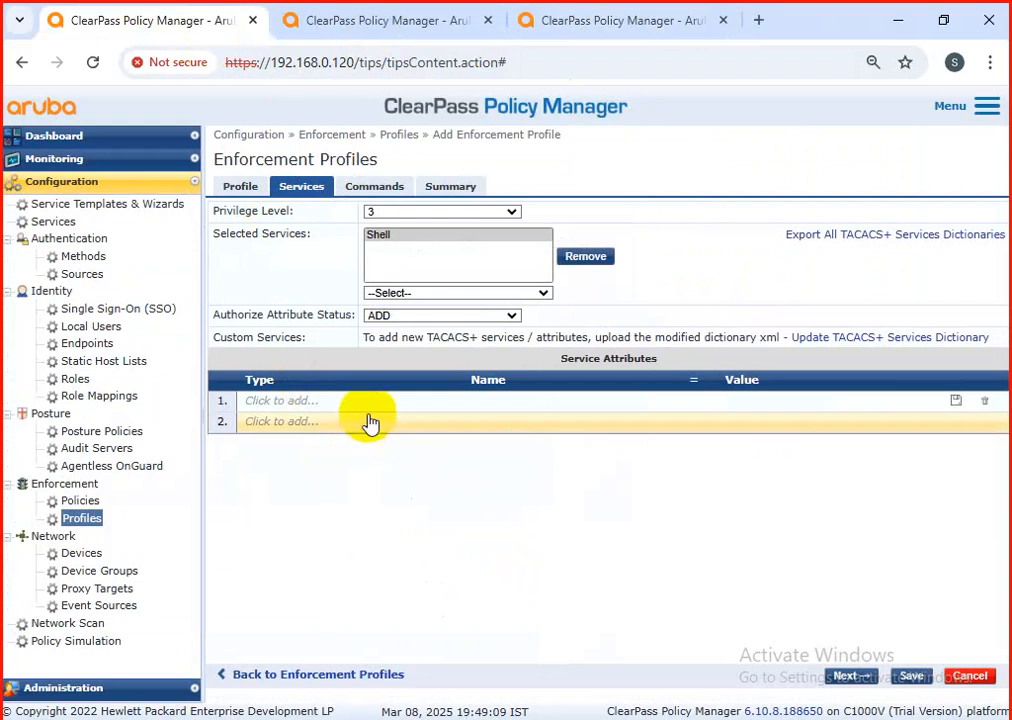
# Step: Try to add a service attribute to the Cisco-switch profile and save it, closing the extra browser tab this opens
pyautogui.middleClick(298, 440)
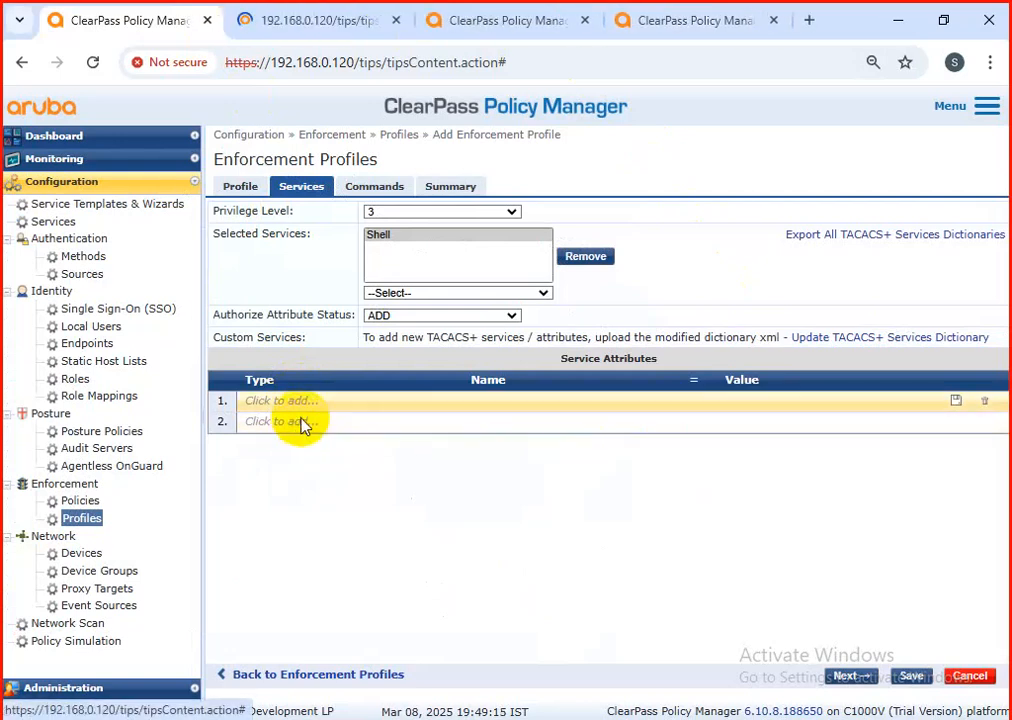
pyautogui.click(395, 21)
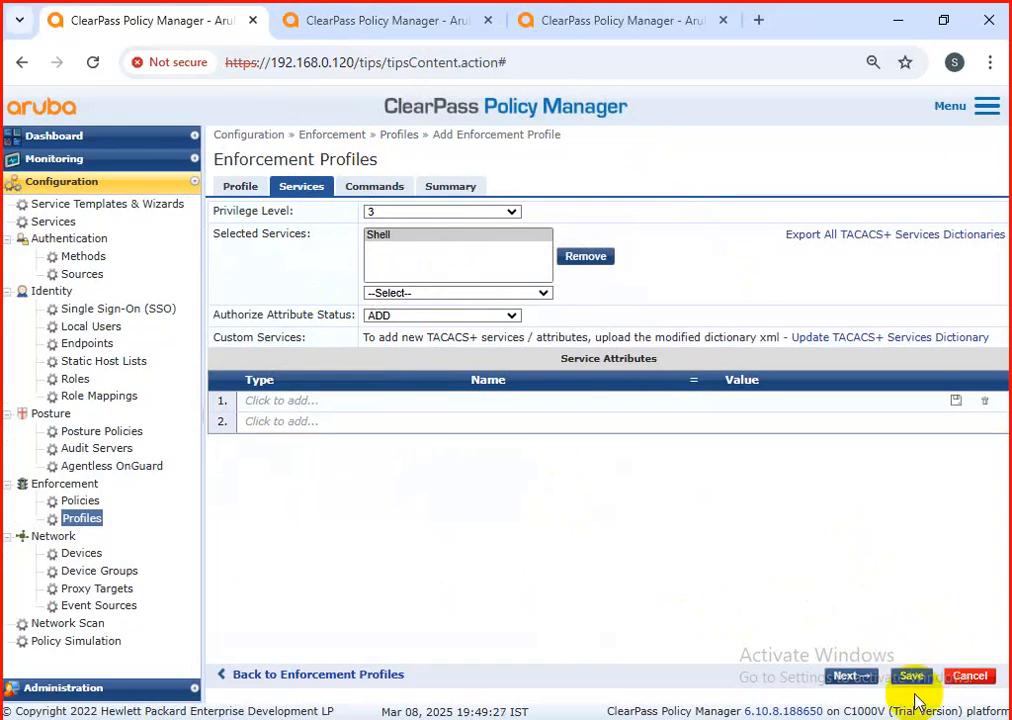
pyautogui.click(900, 677)
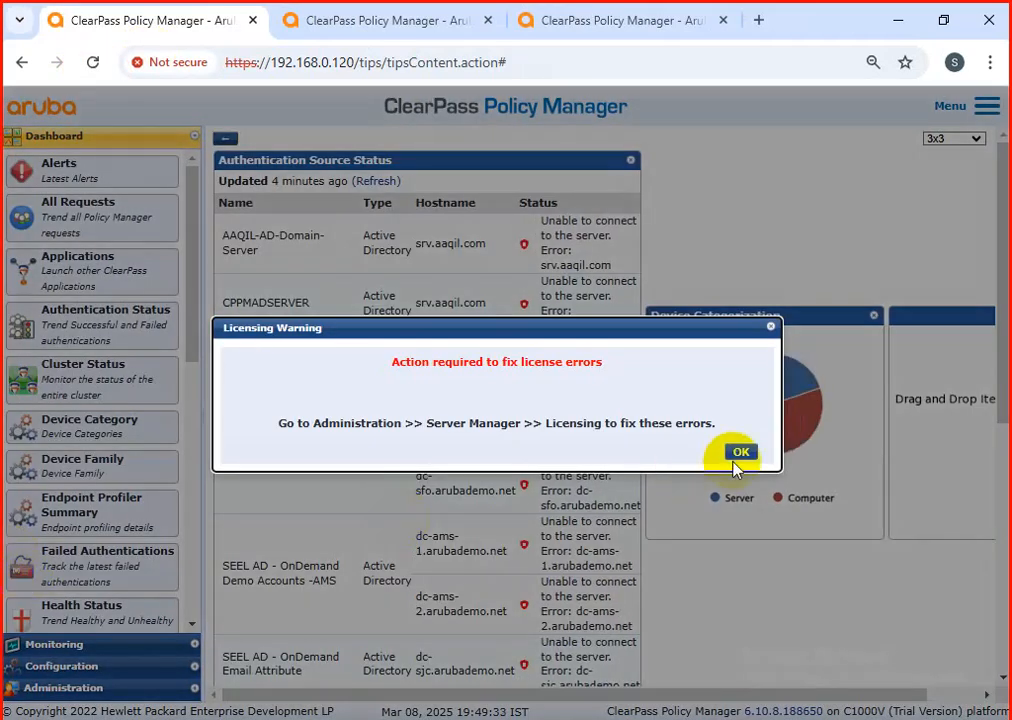
# Step: Reload ClearPass, dismiss the licensing warning and reopen the list of enforcement profiles
pyautogui.click(738, 458)
pyautogui.click(100, 666)
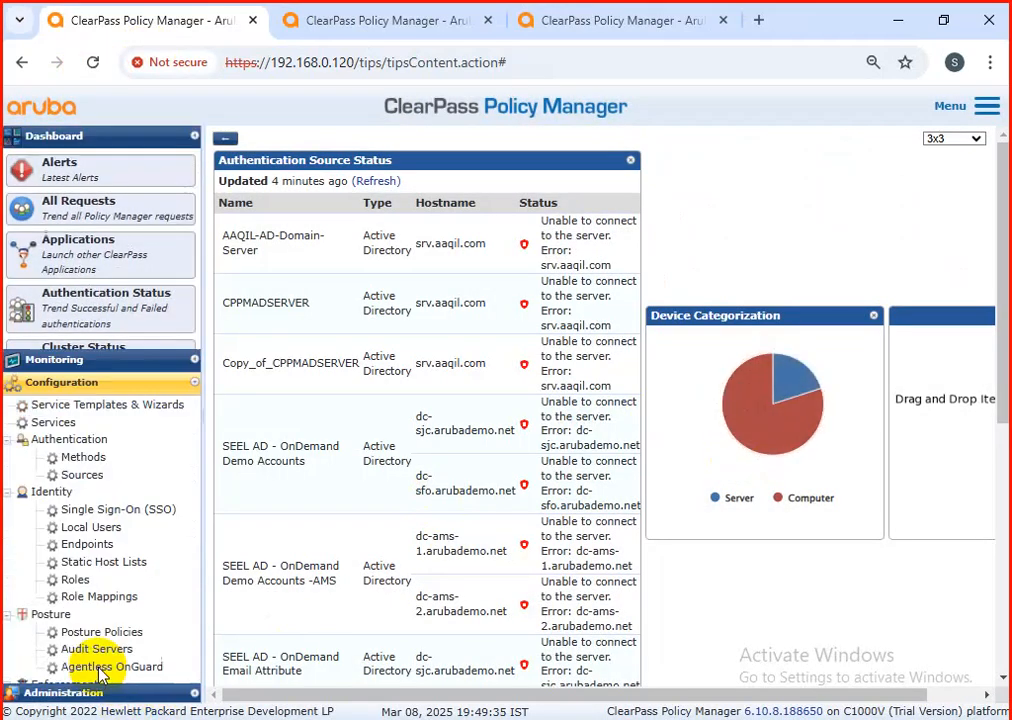
pyautogui.click(92, 519)
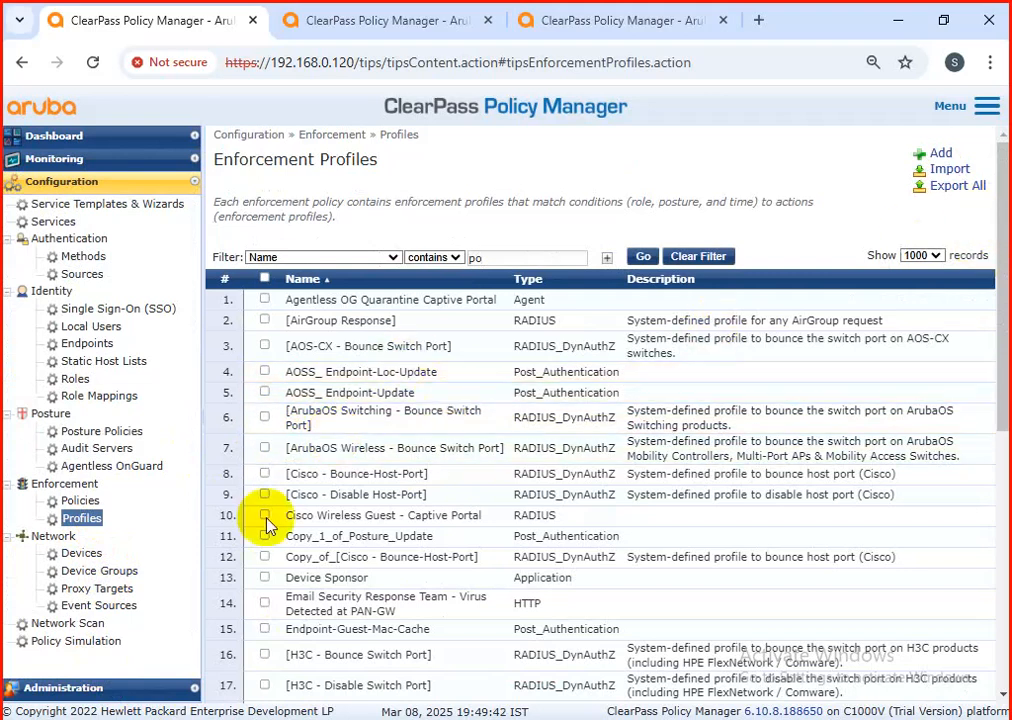
# Step: Try to start a new enforcement profile, and close all surplus ClearPass browser tabs except the one with the profiles list
pyautogui.keyDown('ctrl'); pyautogui.click(935, 157); pyautogui.keyUp('ctrl')
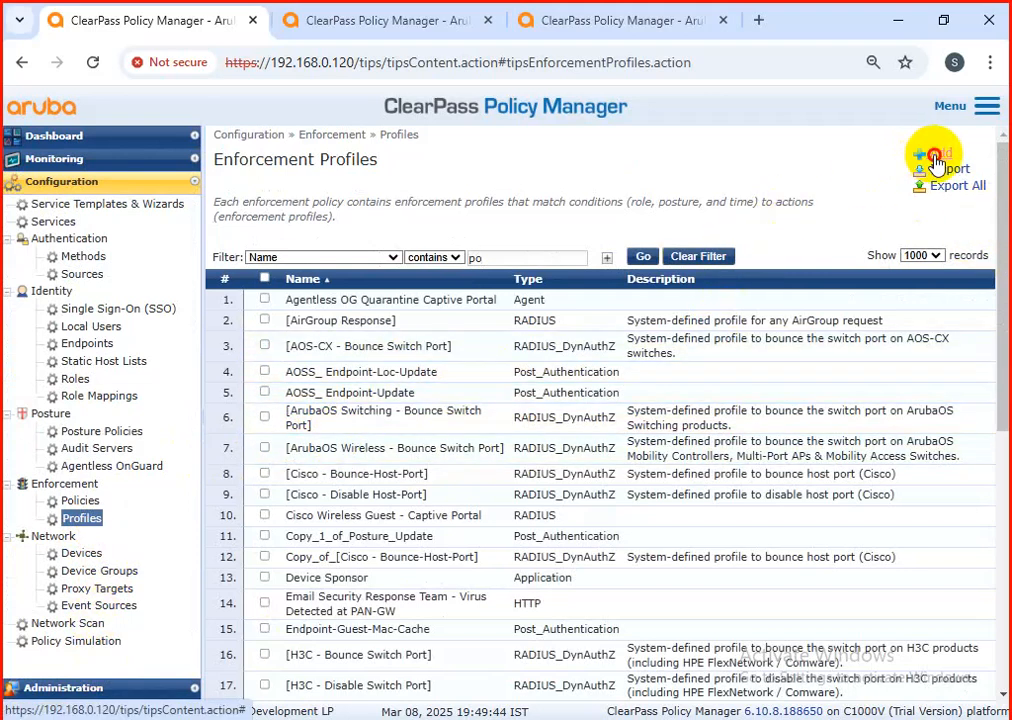
pyautogui.keyDown('ctrl'); pyautogui.click(935, 157); pyautogui.keyUp('ctrl')
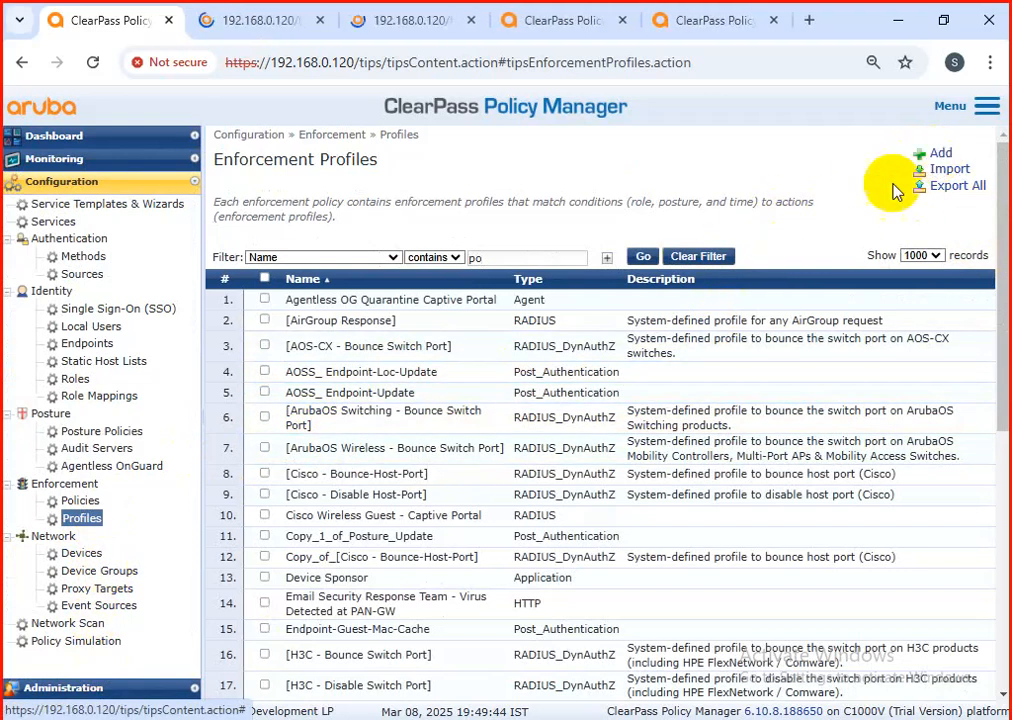
pyautogui.click(318, 21)
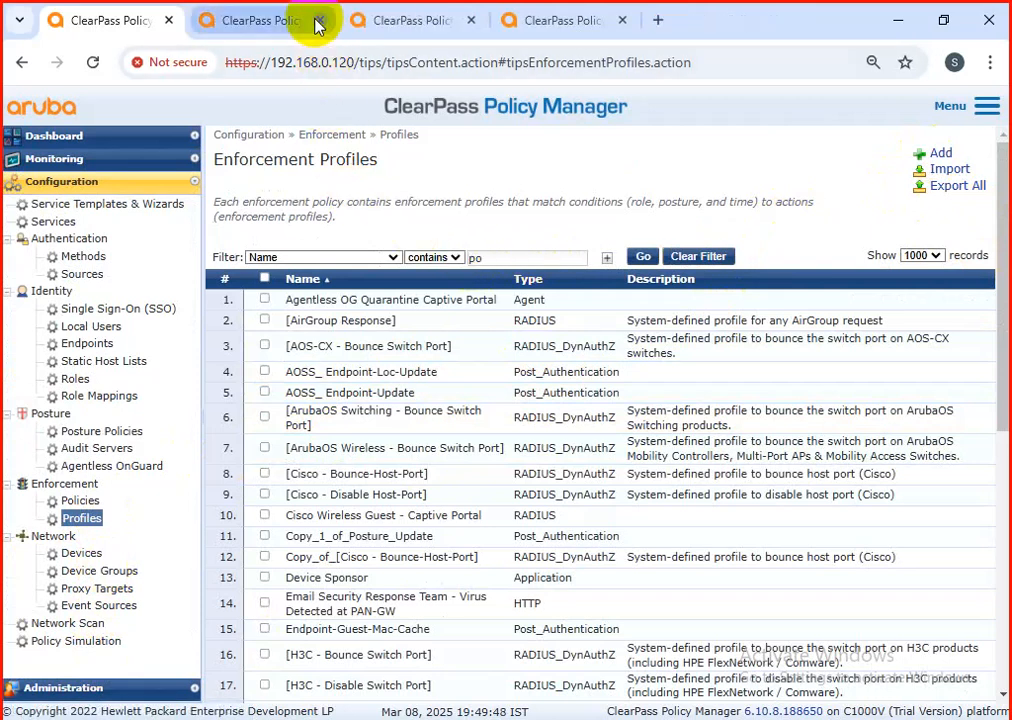
pyautogui.click(316, 21)
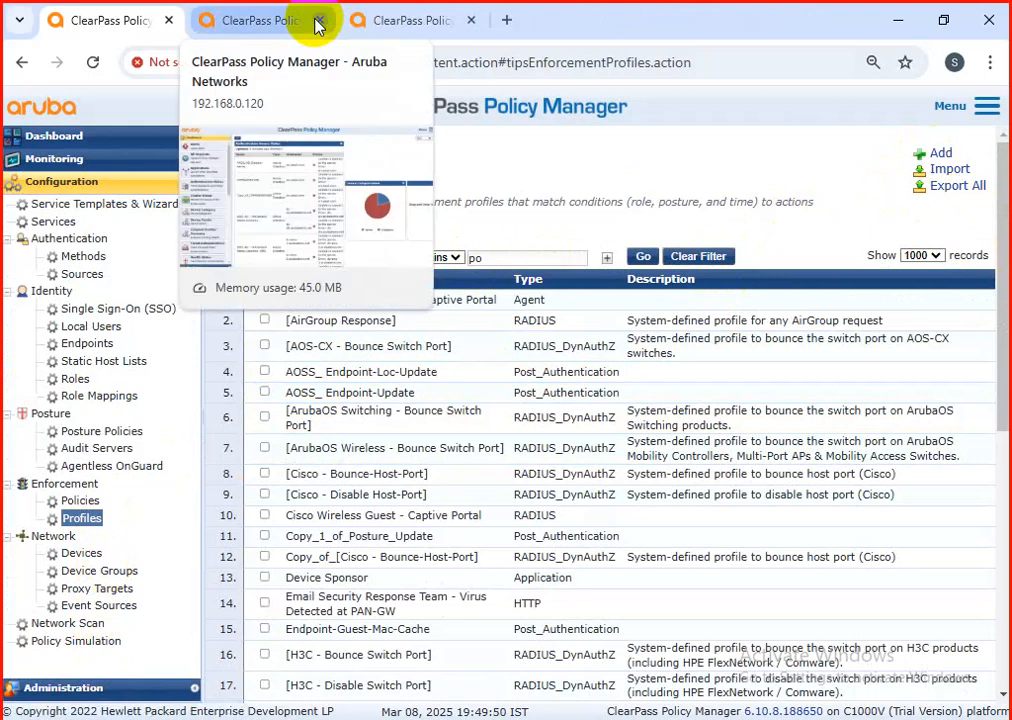
pyautogui.click(318, 21)
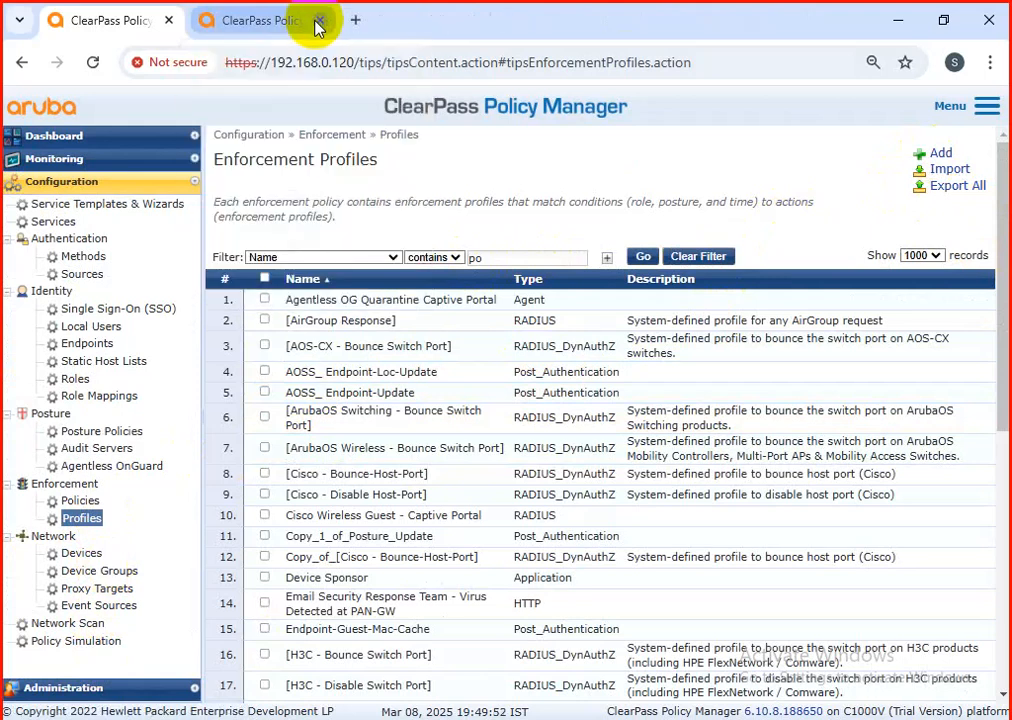
pyautogui.click(320, 21)
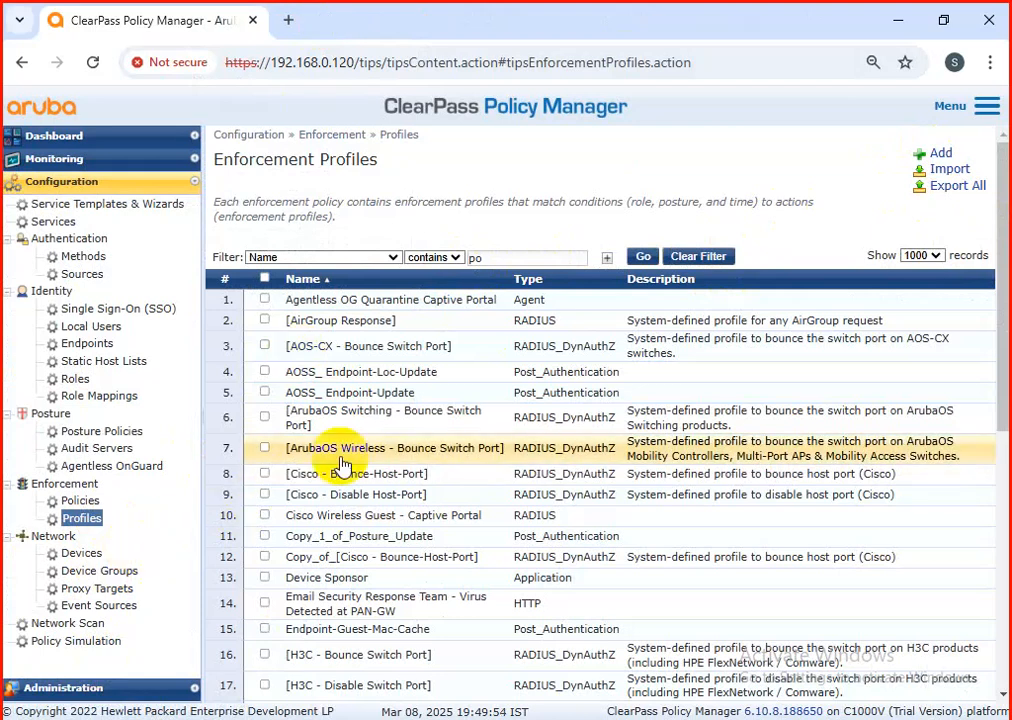
# Step: Start a new enforcement profile with the TACACS+ Based Enforcement template and name it "CISCOswitch login"
pyautogui.click(944, 158)
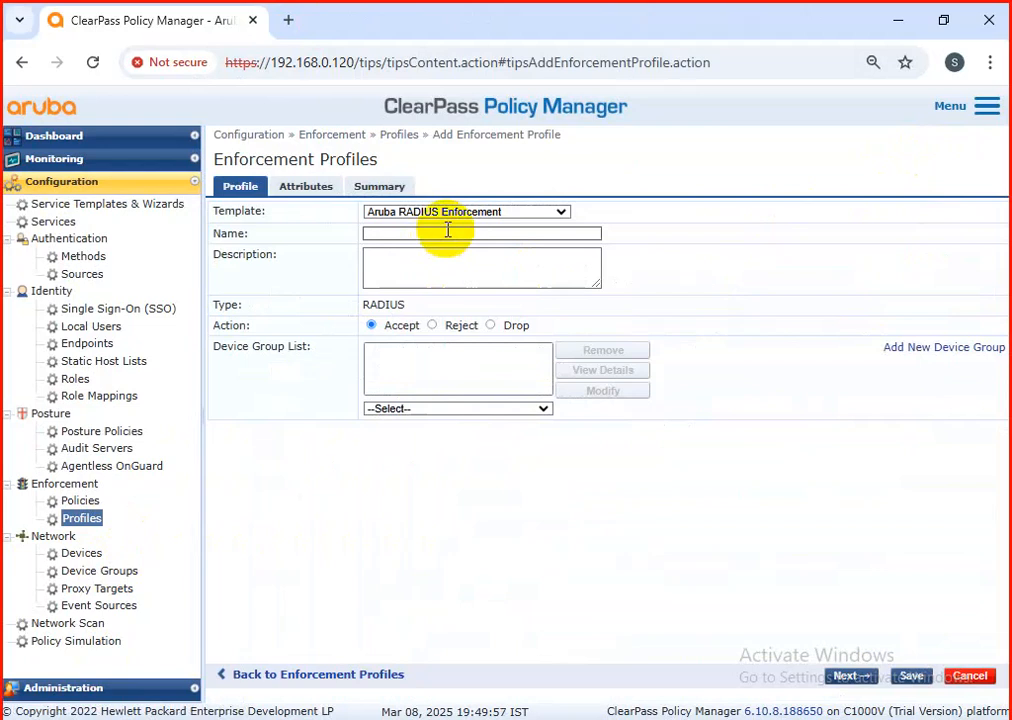
pyautogui.click(452, 222)
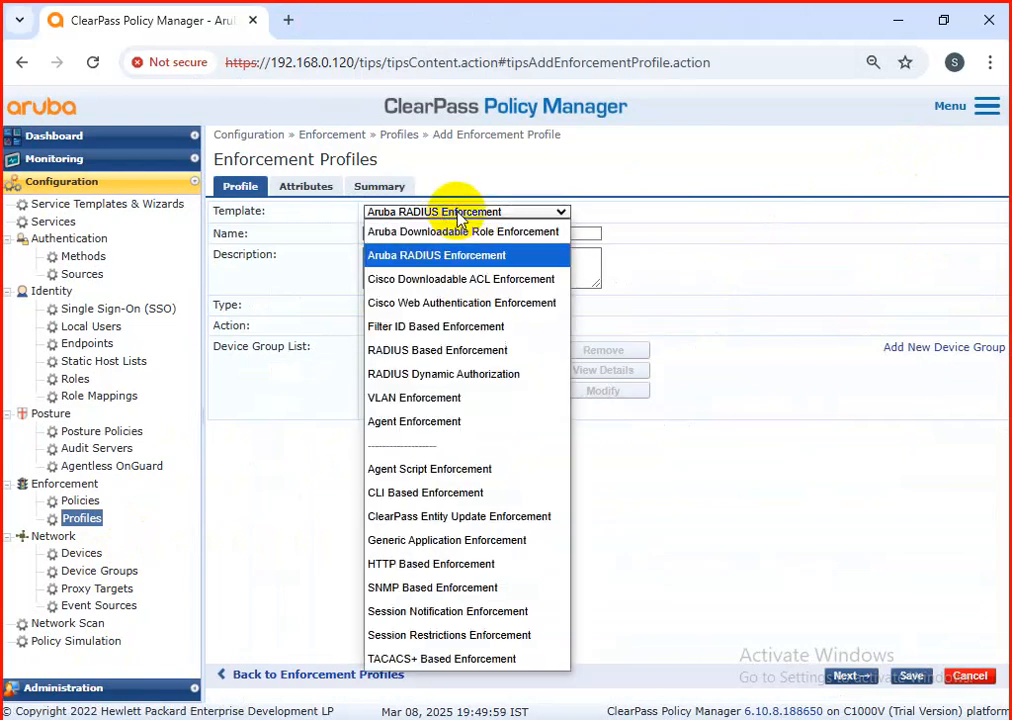
pyautogui.click(420, 659)
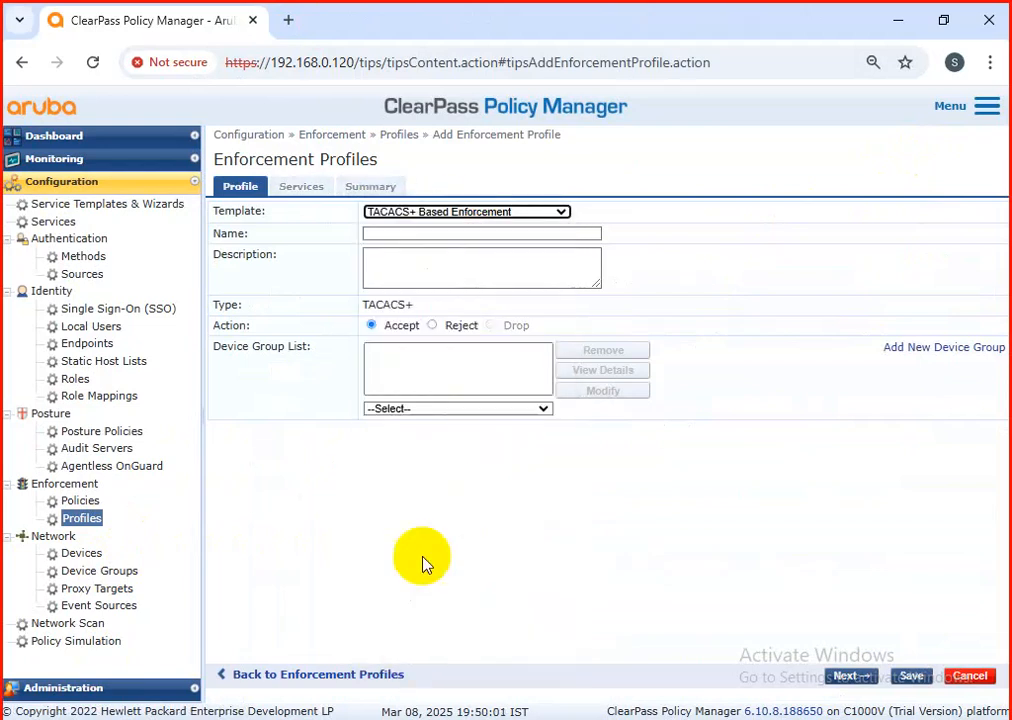
pyautogui.click(388, 232)
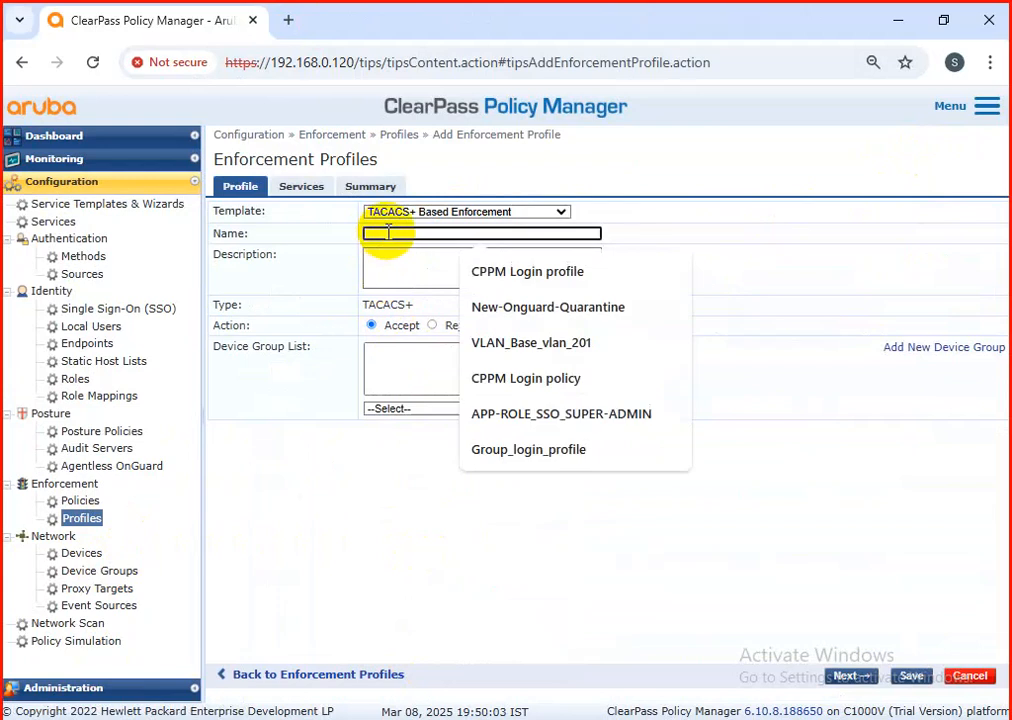
pyautogui.write('cisCOswitch login')
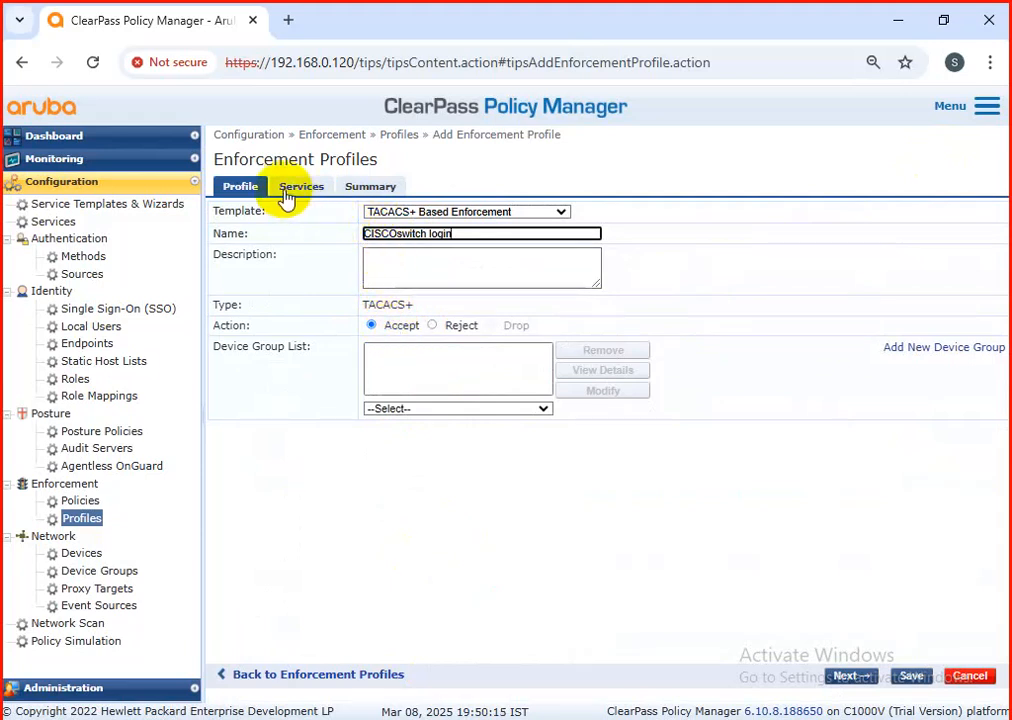
# Step: Set the CISCOswitch login profile's privilege level to 5 and add Shell to its selected services
pyautogui.click(316, 188)
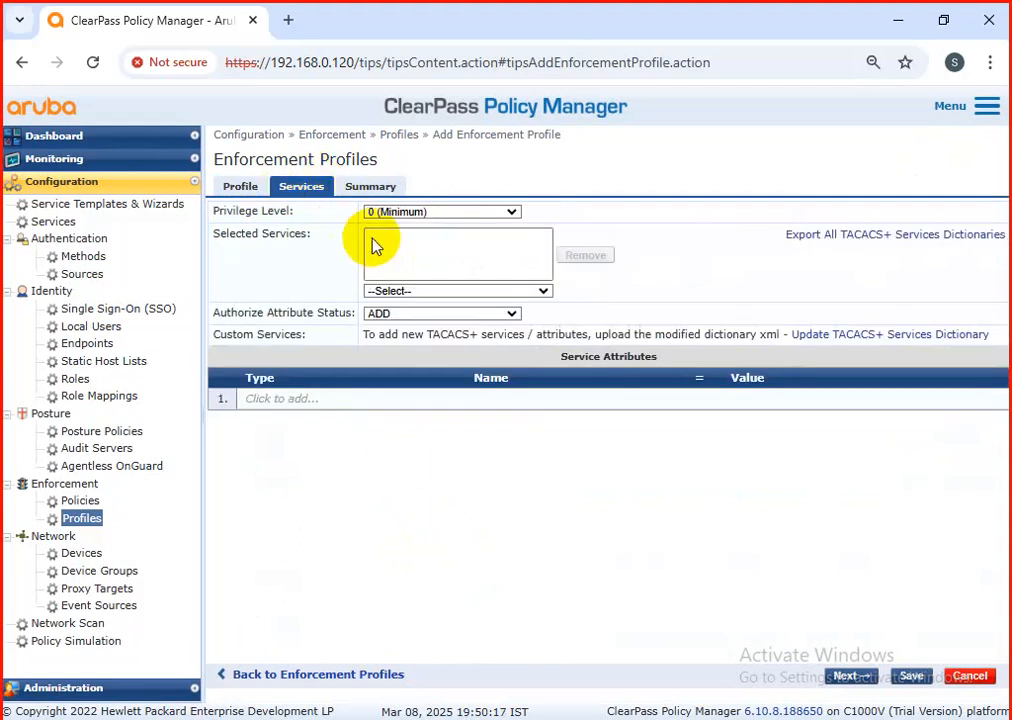
pyautogui.click(398, 214)
pyautogui.click(400, 218)
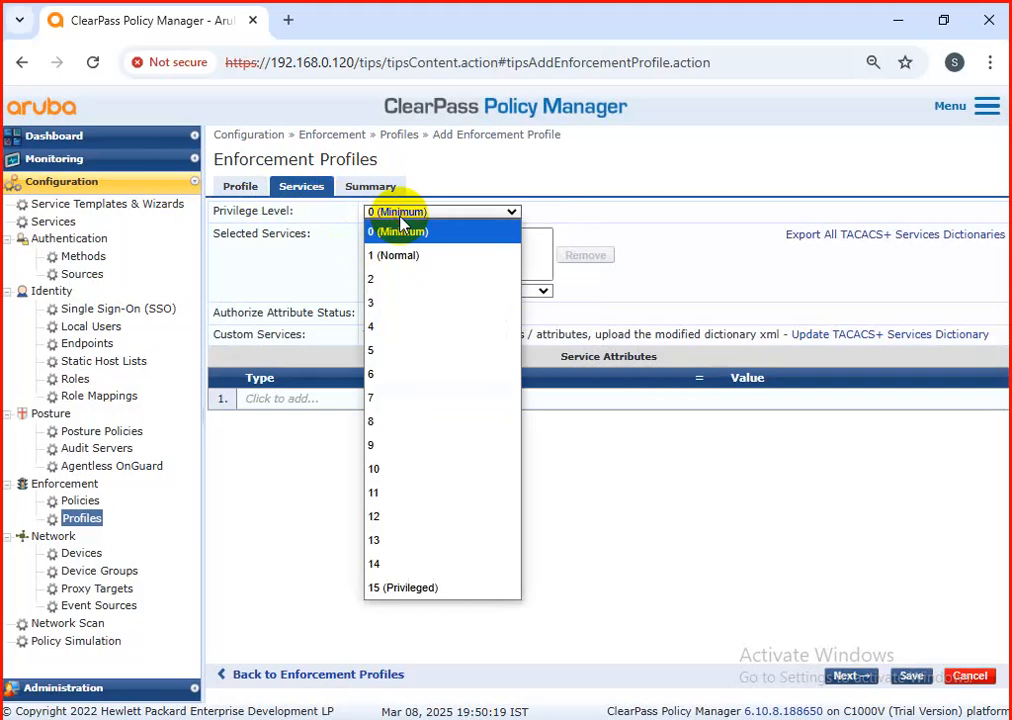
pyautogui.click(380, 349)
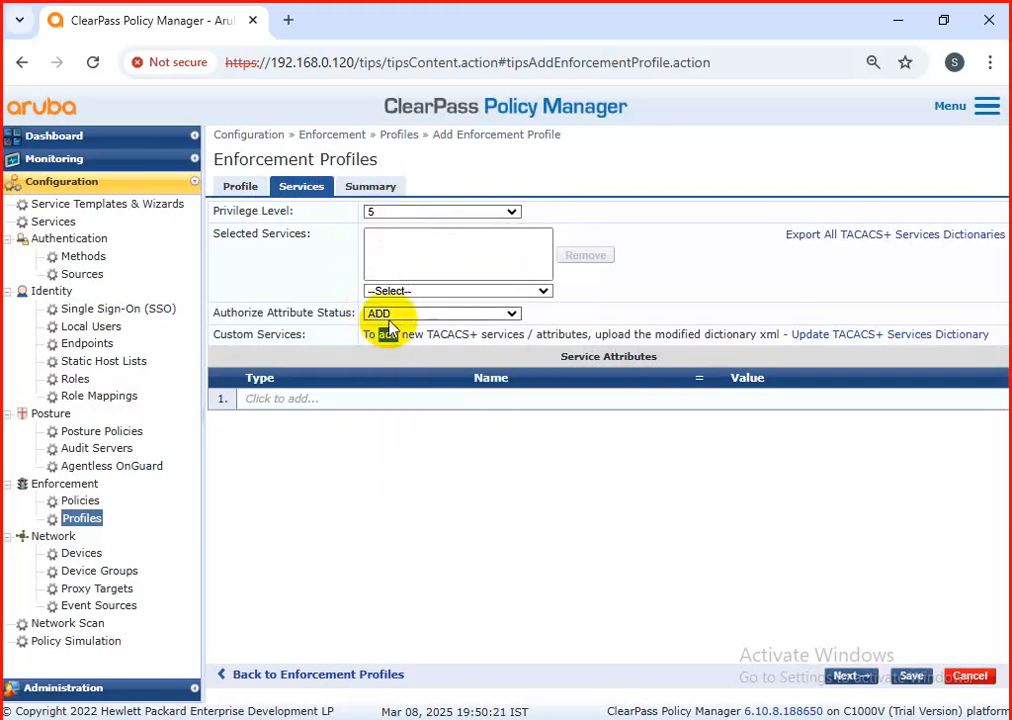
pyautogui.click(395, 290)
pyautogui.doubleClick(398, 334)
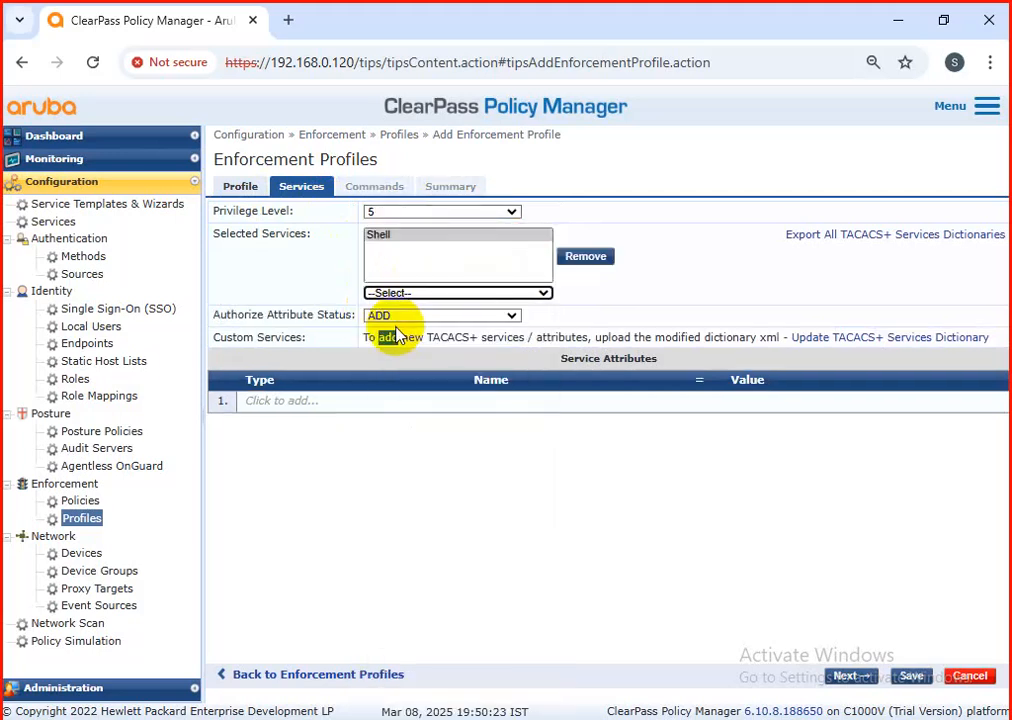
# Step: Add a Shell service attribute priv-lvl with value 5 to the CISCOswitch login profile and save the profile
pyautogui.click(293, 401)
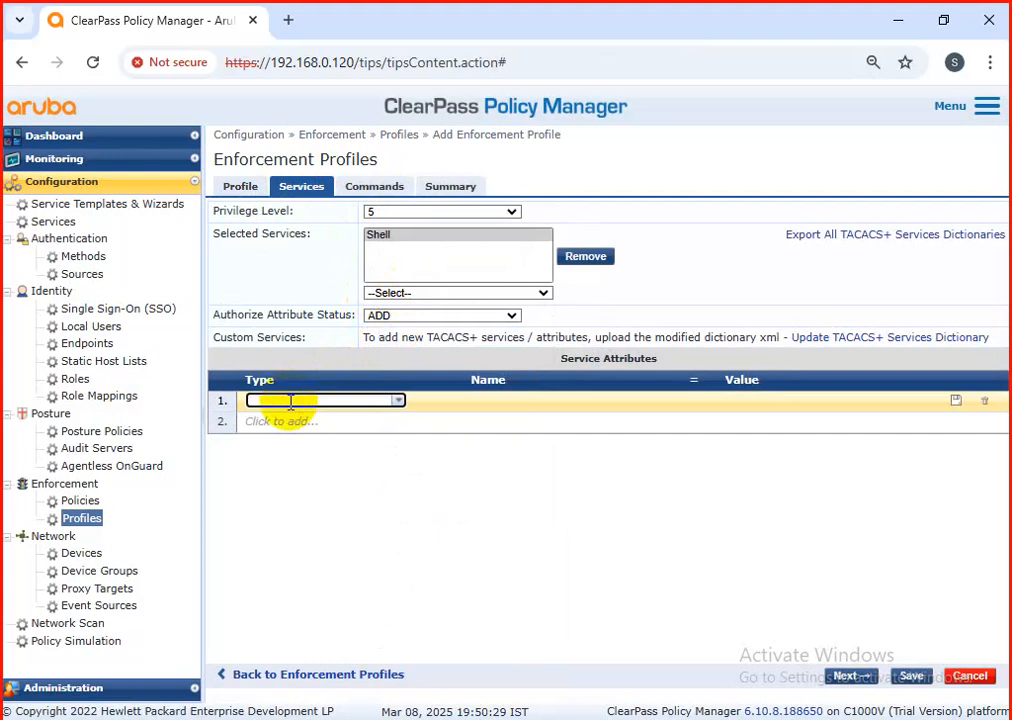
pyautogui.write('sh')
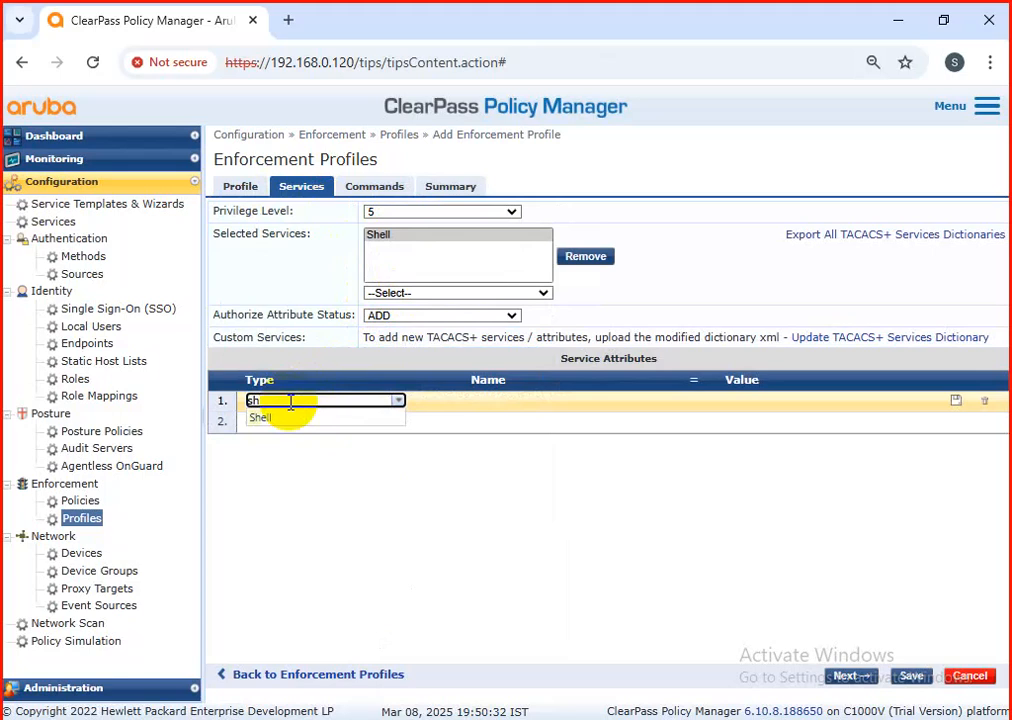
pyautogui.click(342, 418)
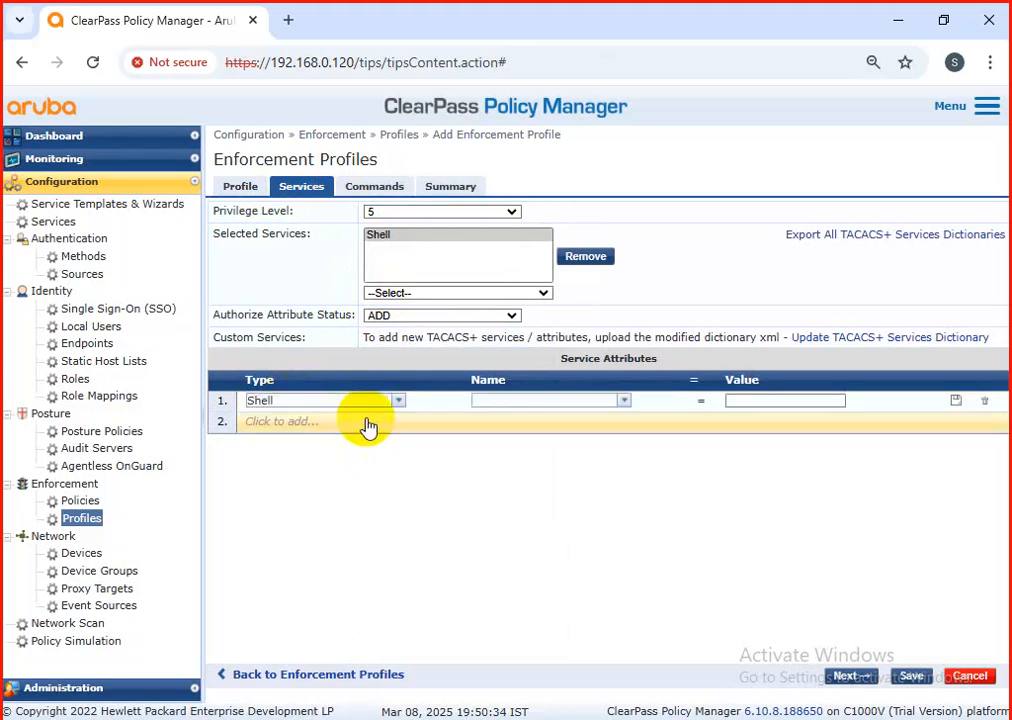
pyautogui.click(624, 402)
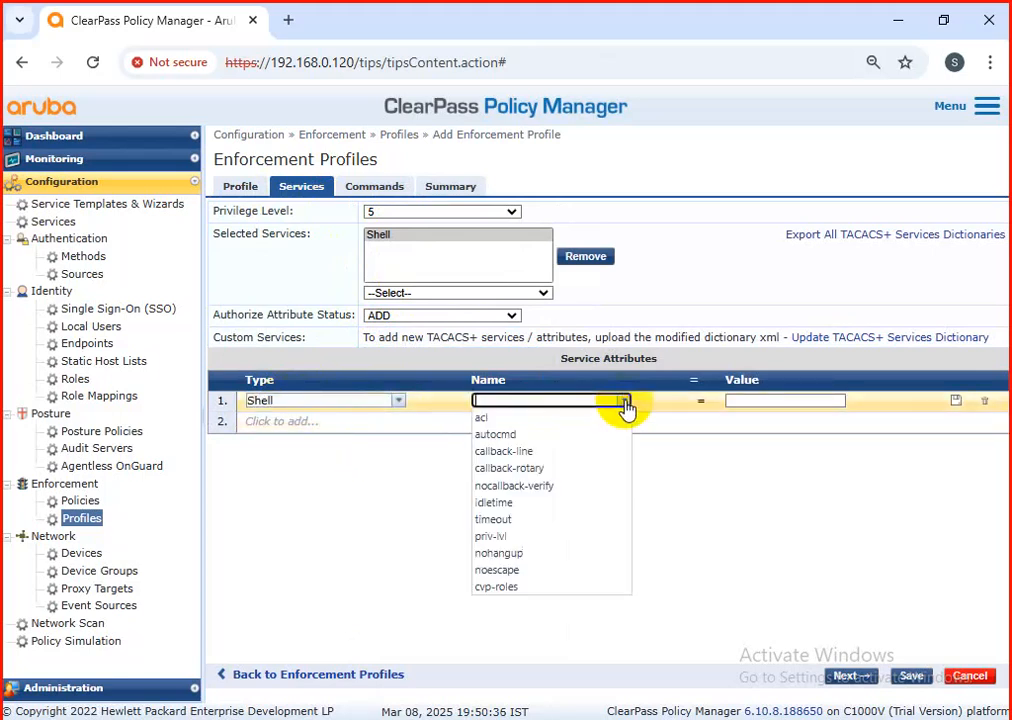
pyautogui.click(539, 538)
pyautogui.click(783, 402)
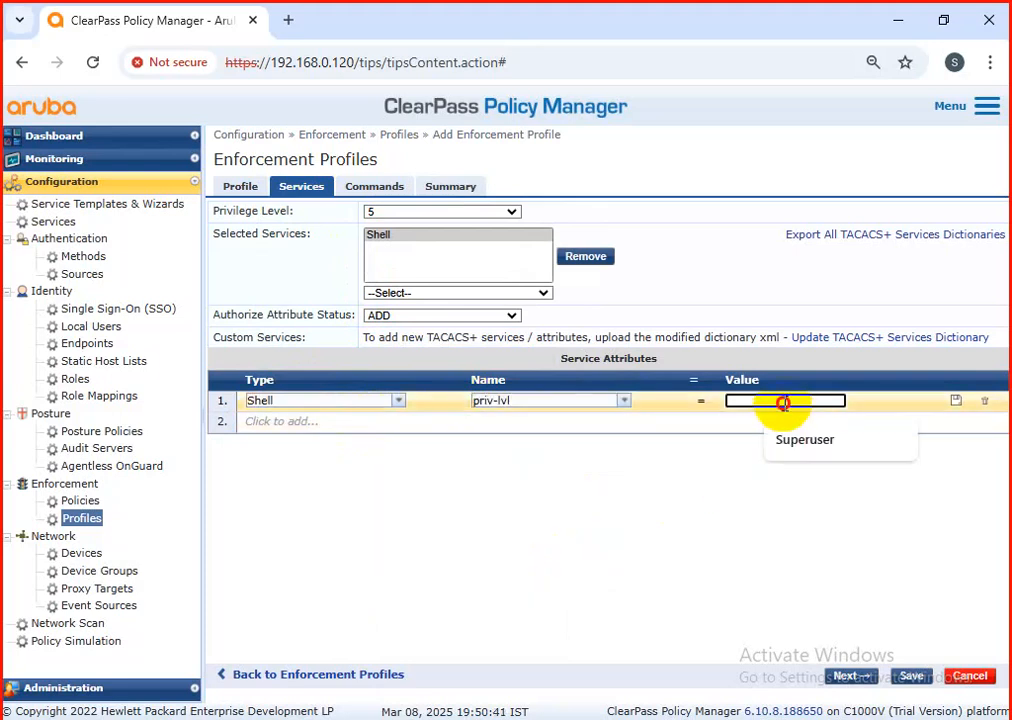
pyautogui.write('5')
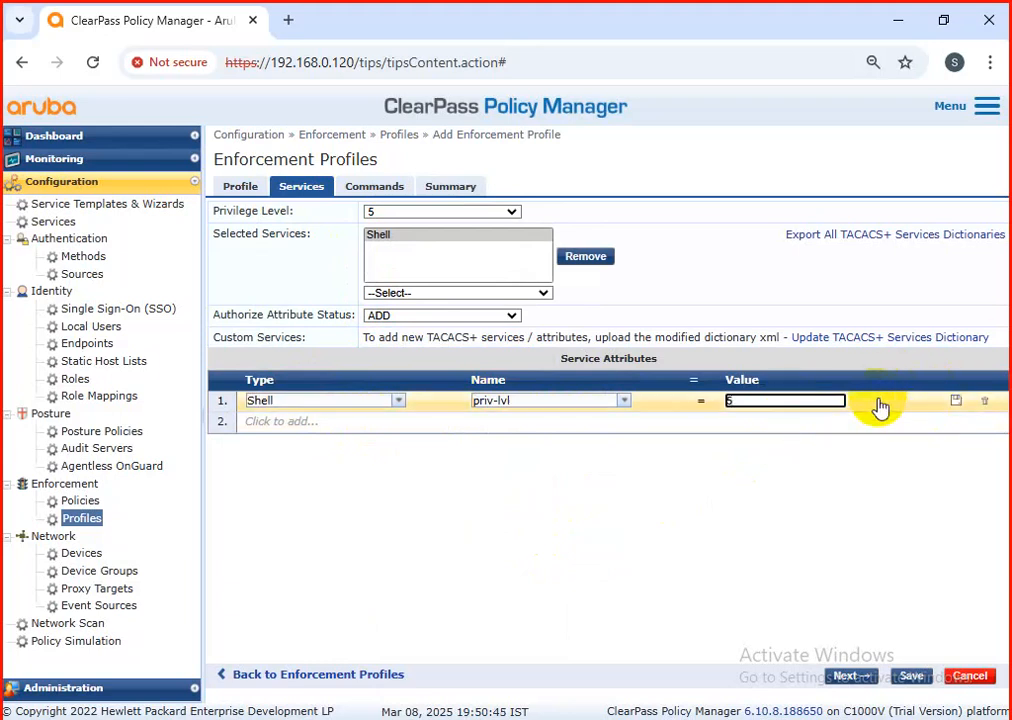
pyautogui.click(956, 401)
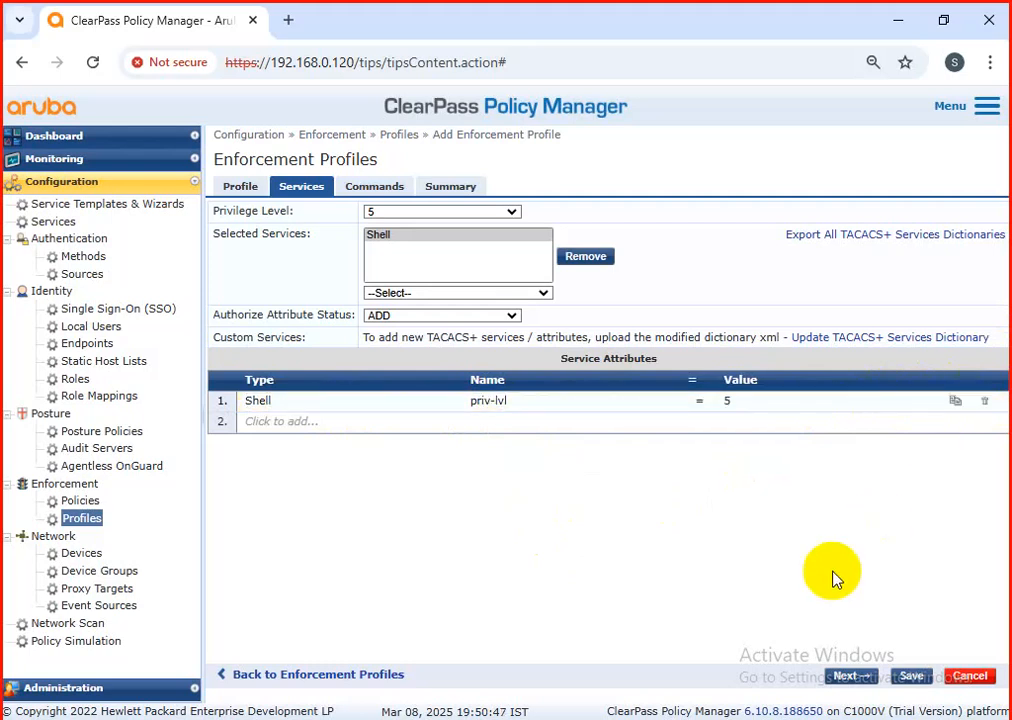
pyautogui.click(912, 679)
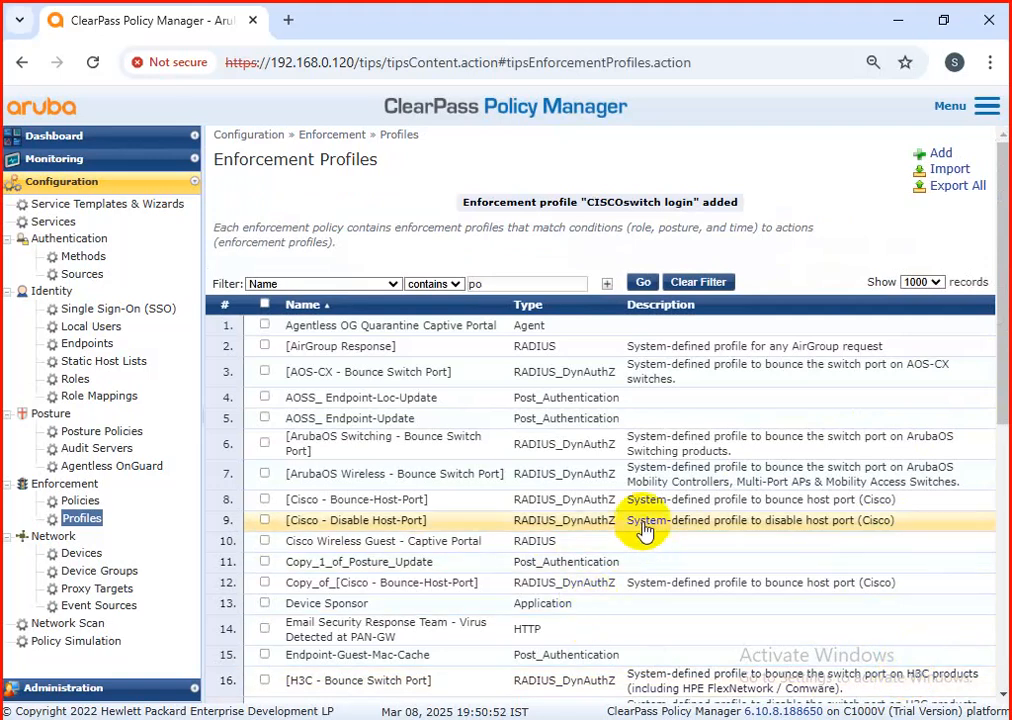
# Step: Start a new enforcement profile with the TACACS+ Based Enforcement template and name it "cisco-switch-RW"
pyautogui.click(940, 154)
pyautogui.doubleClick(435, 213)
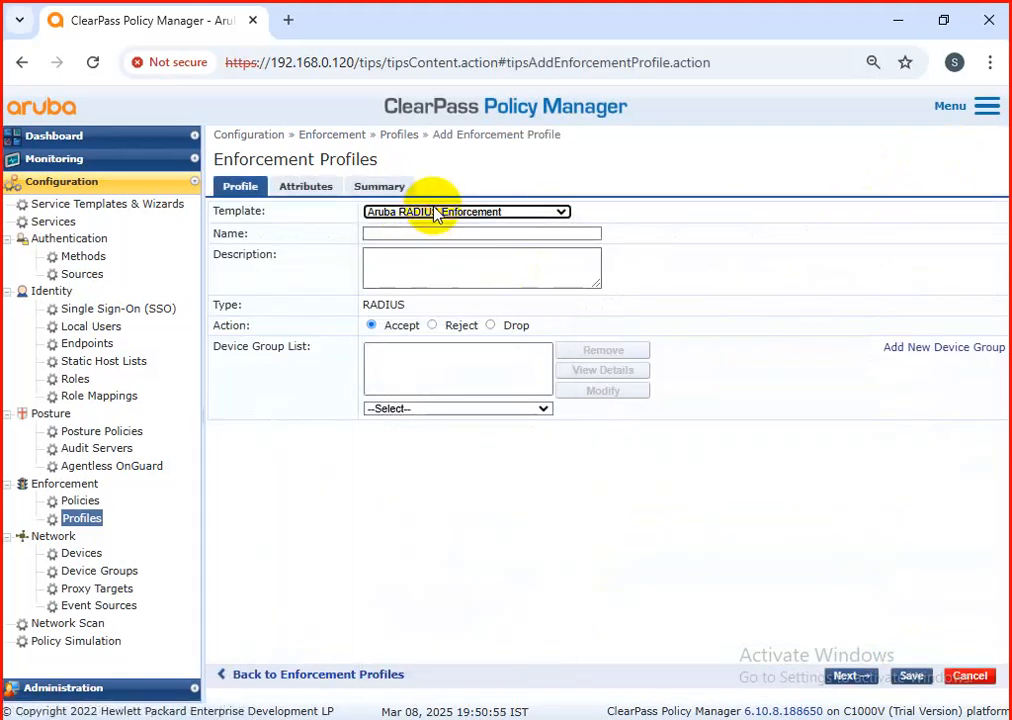
pyautogui.click(455, 214)
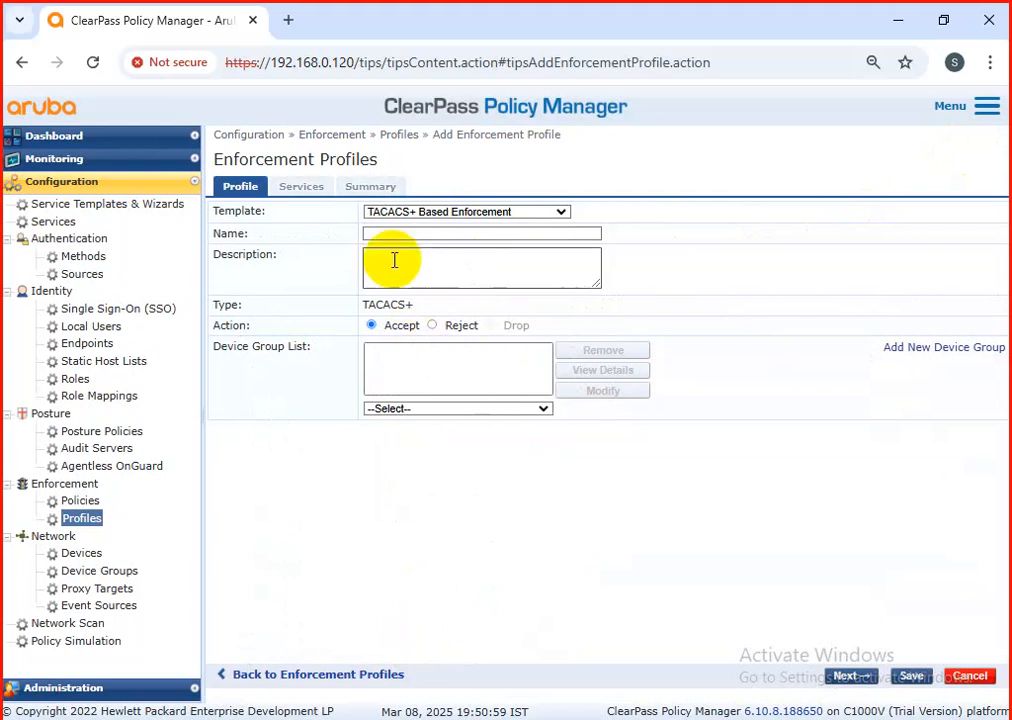
pyautogui.click(368, 233)
pyautogui.write('c')
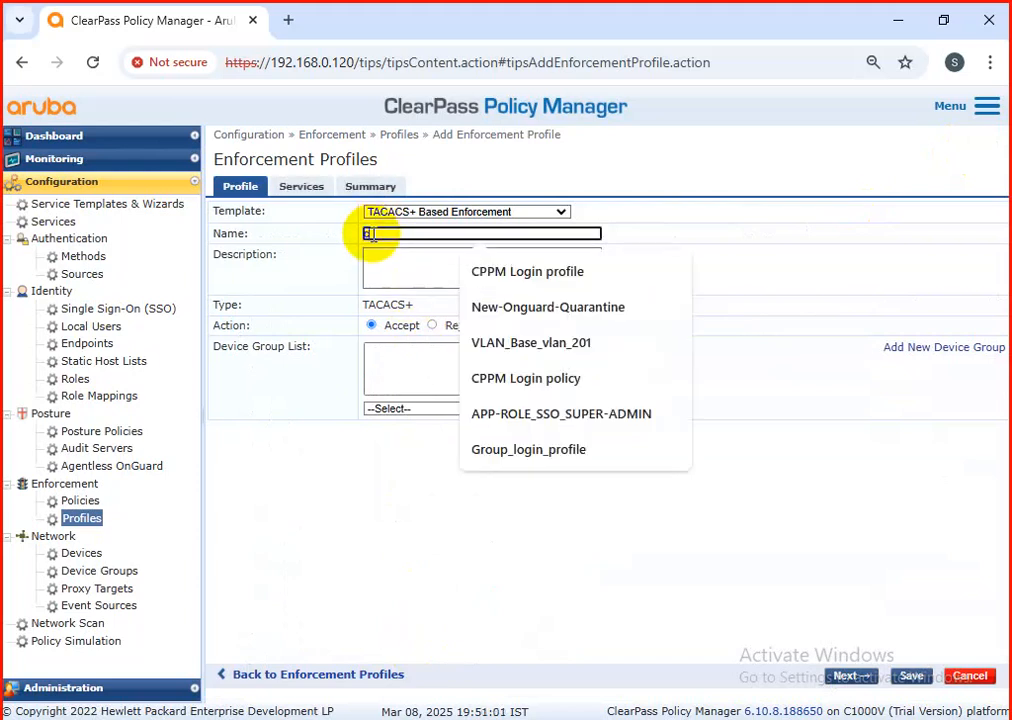
pyautogui.write('isco-s')
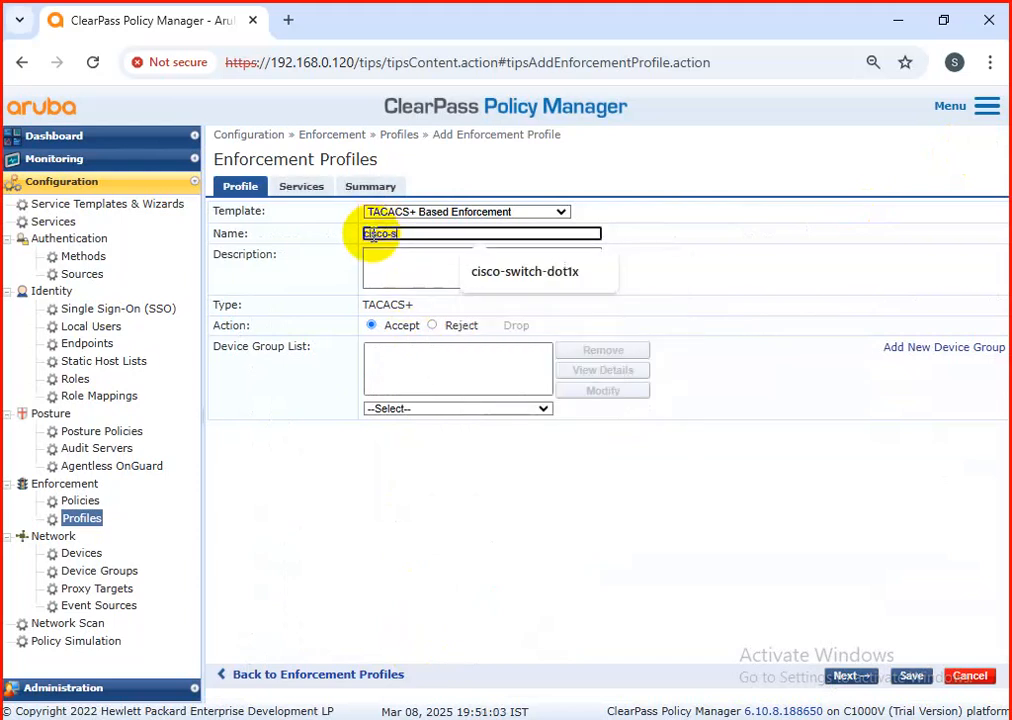
pyautogui.write('witch-RW')
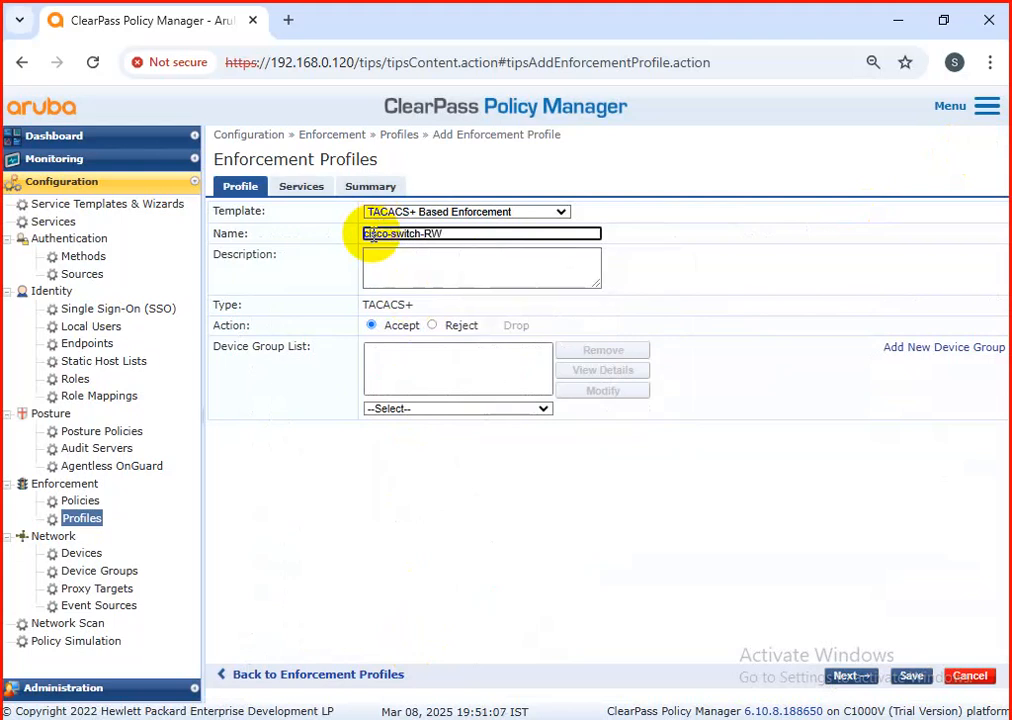
# Step: Set the cisco-switch-RW profile's privilege level to 15 (Privileged) and add Shell to its selected services
pyautogui.click(285, 190)
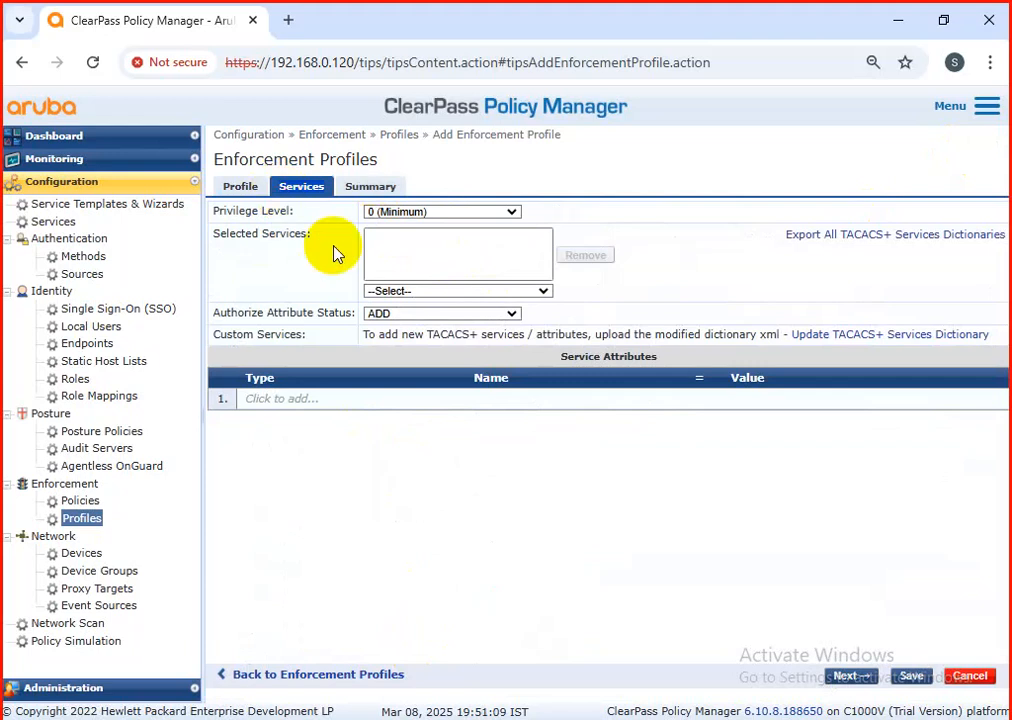
pyautogui.click(389, 214)
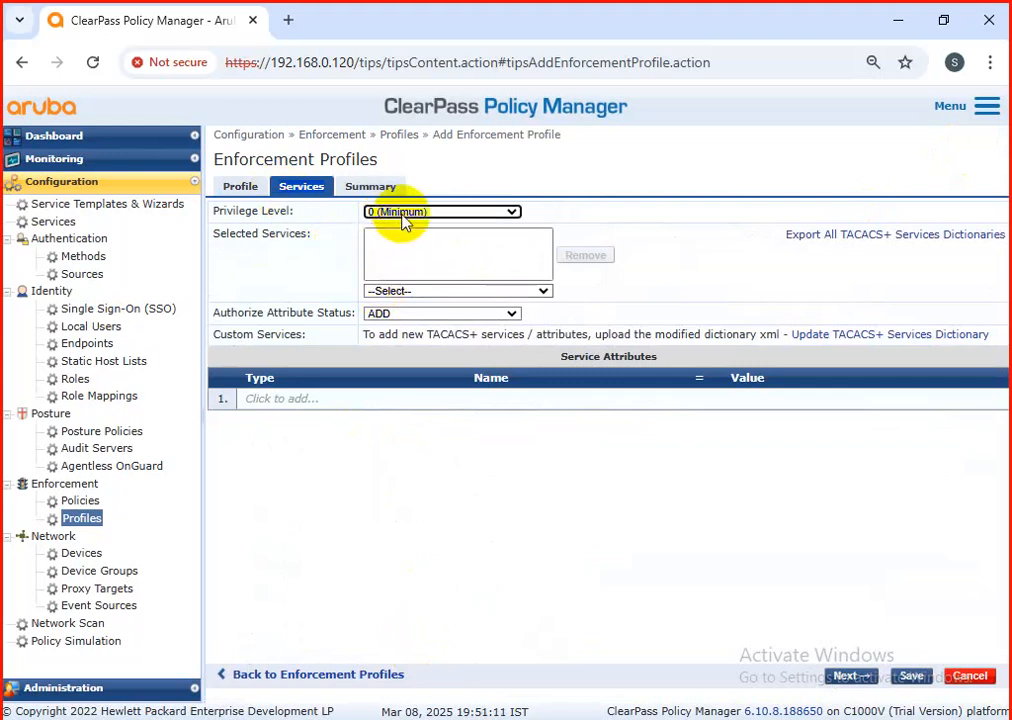
pyautogui.click(404, 220)
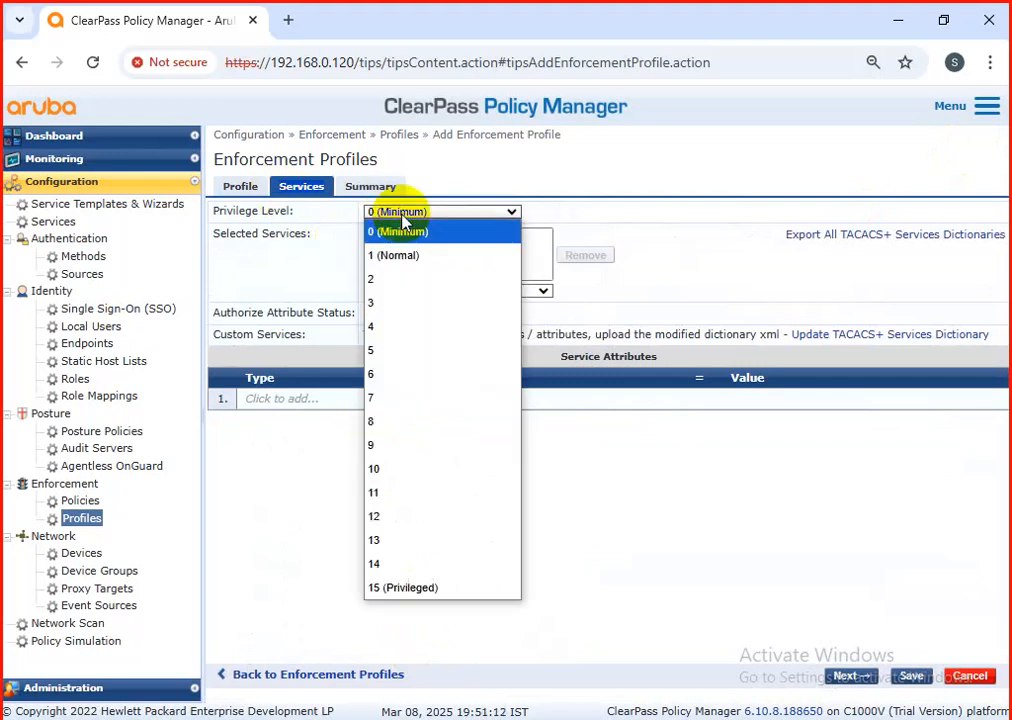
pyautogui.click(389, 590)
pyautogui.click(395, 292)
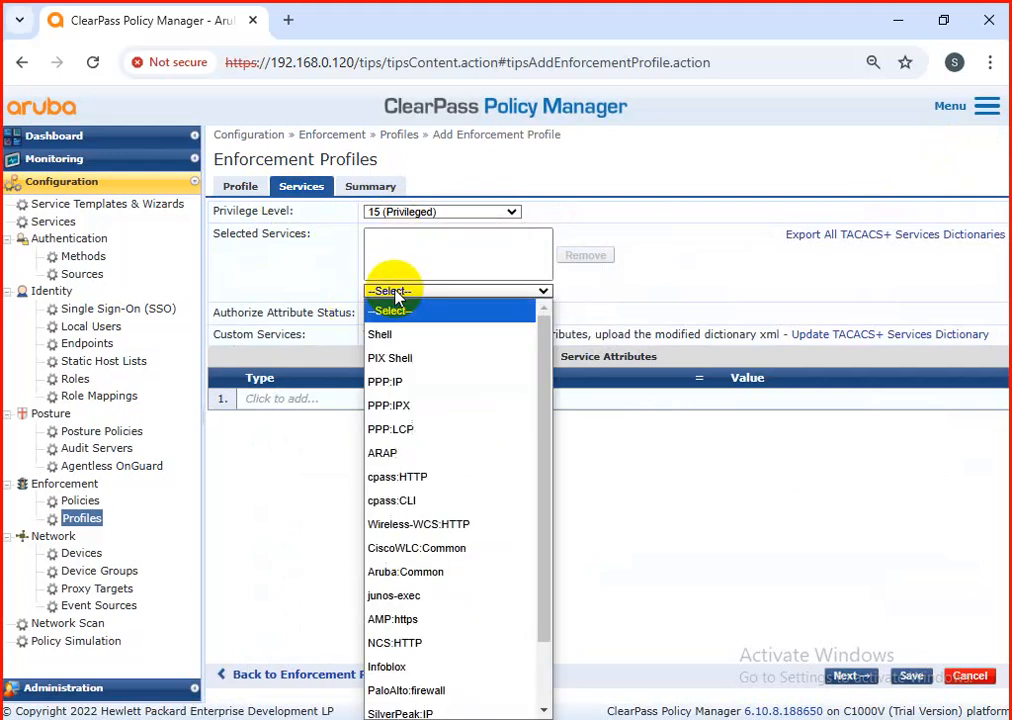
pyautogui.click(382, 334)
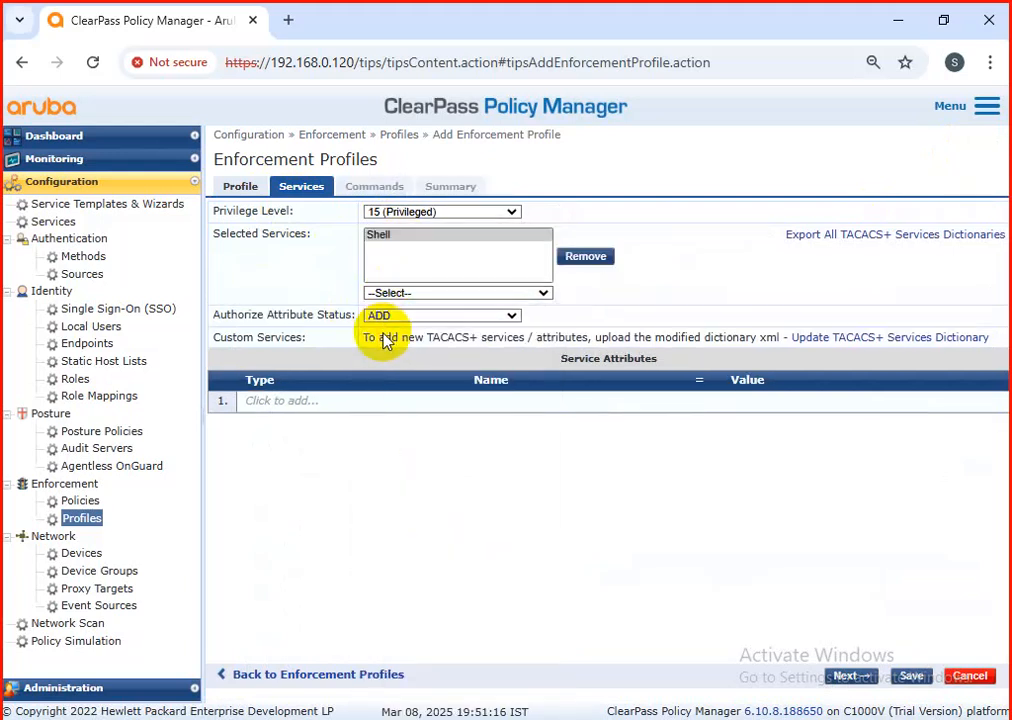
# Step: Add a Shell service attribute priv-lvl with value 15 to the cisco-switch-RW profile and save the profile
pyautogui.middleClick(300, 406)
pyautogui.click(300, 406)
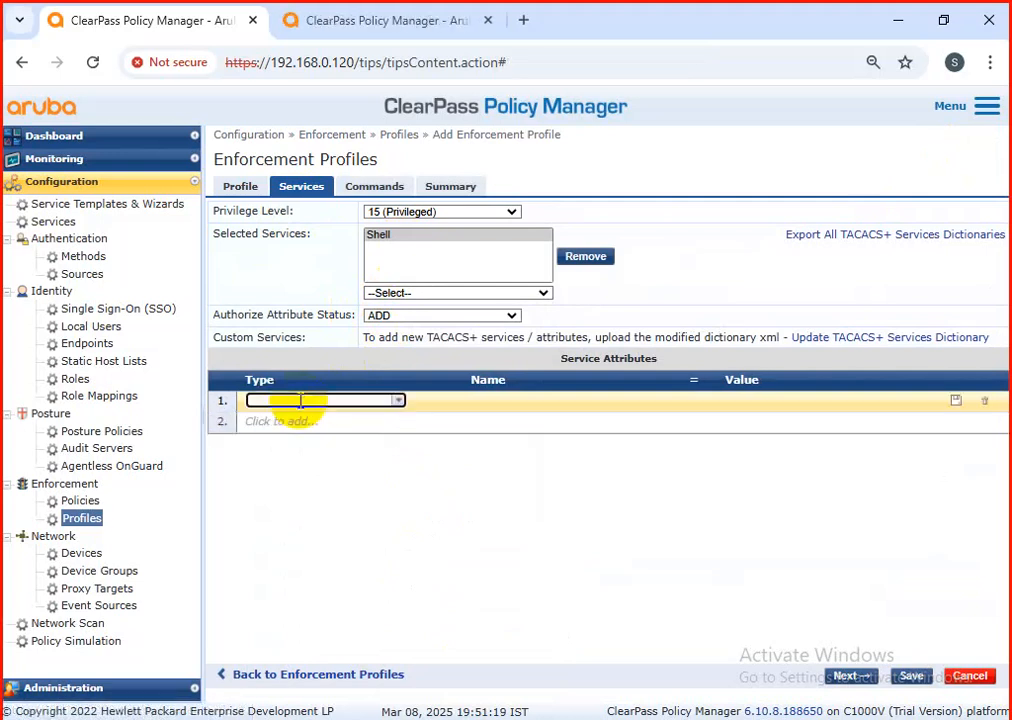
pyautogui.write('sh')
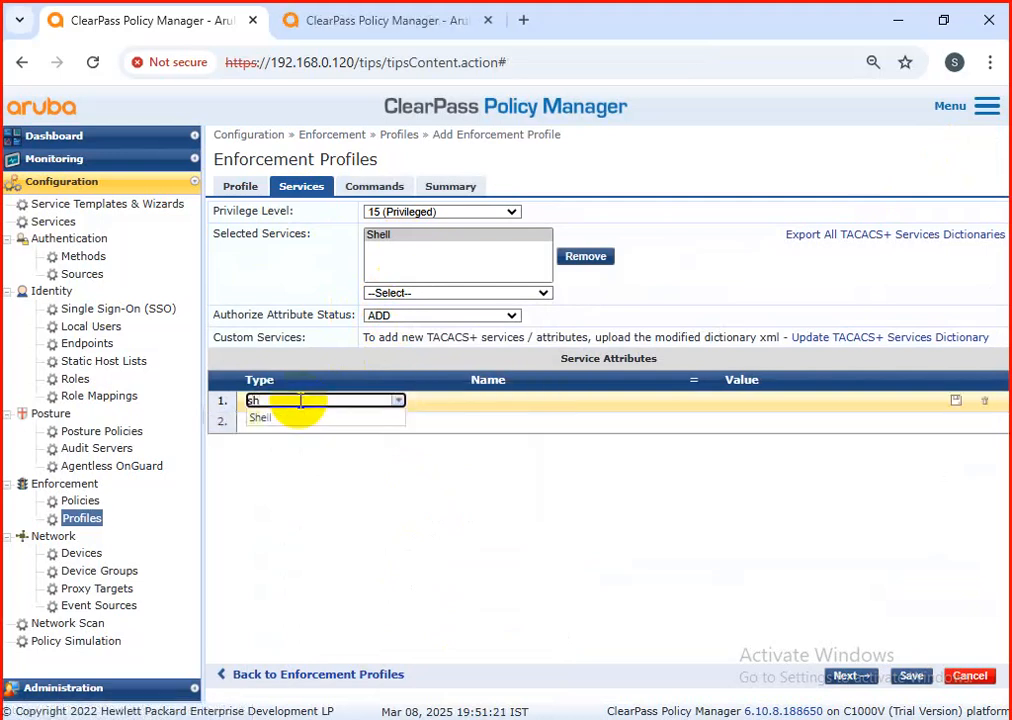
pyautogui.click(288, 418)
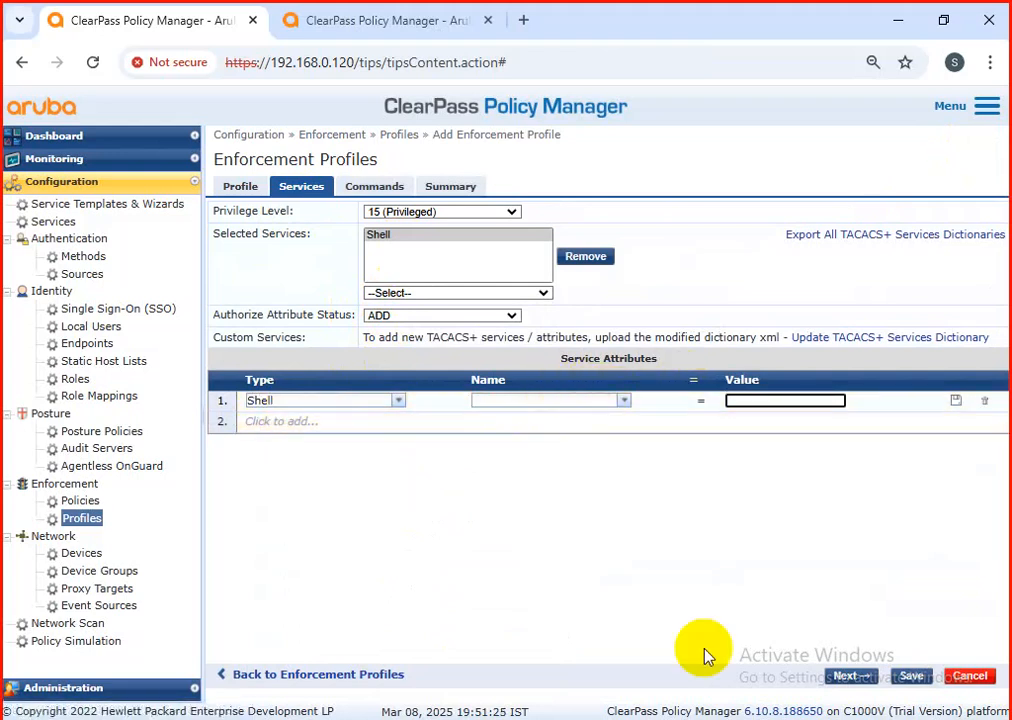
pyautogui.click(624, 401)
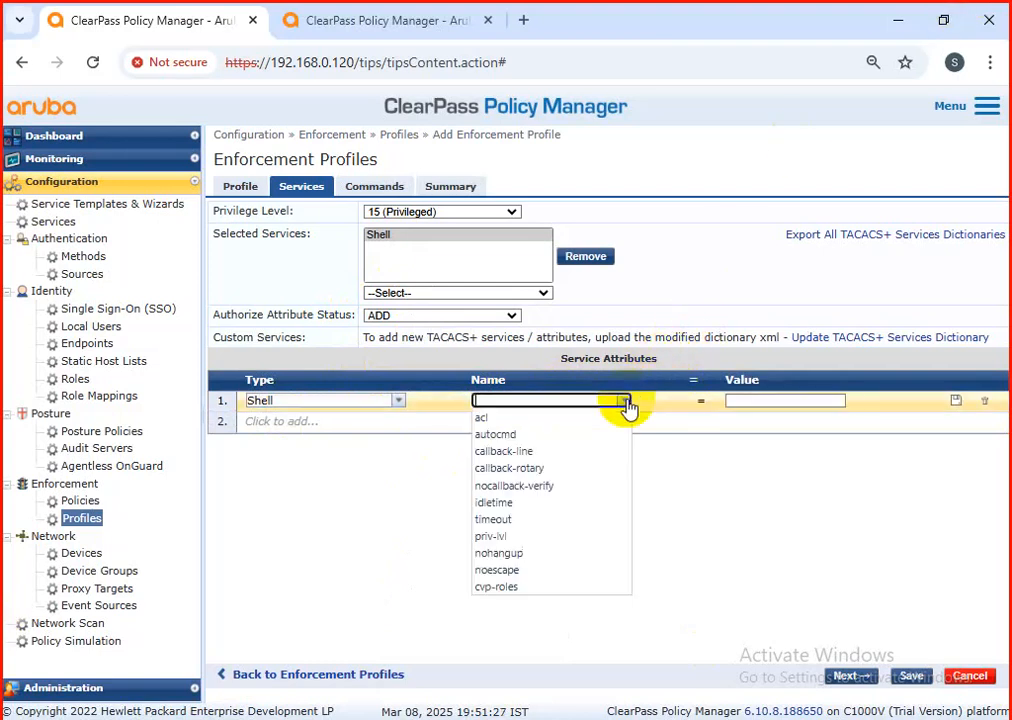
pyautogui.click(515, 537)
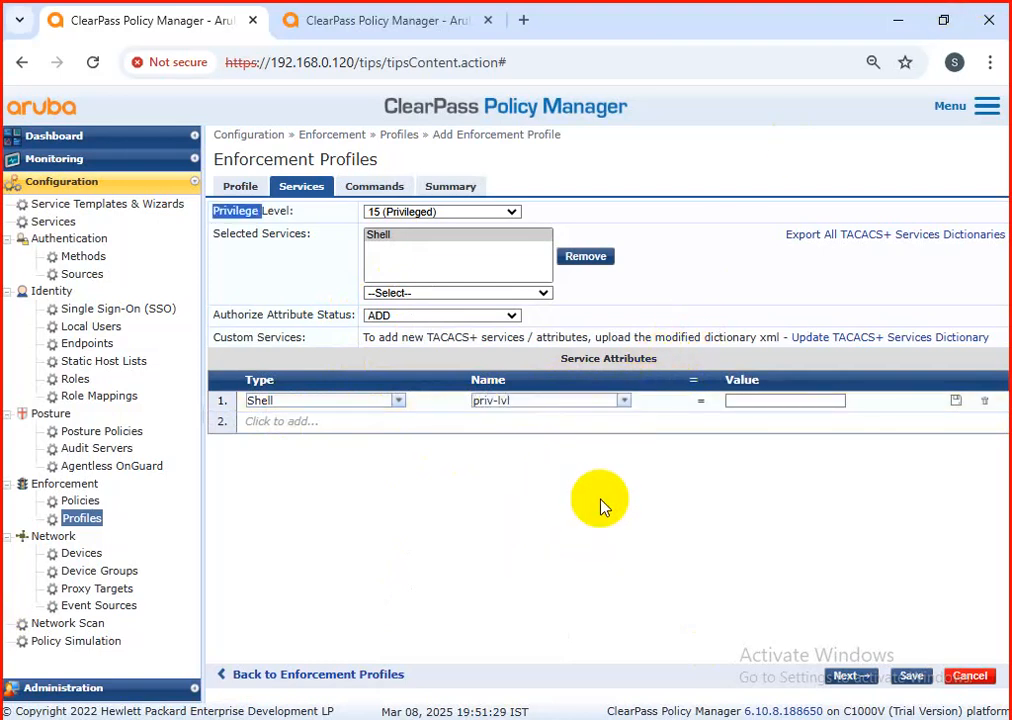
pyautogui.click(749, 403)
pyautogui.write('15')
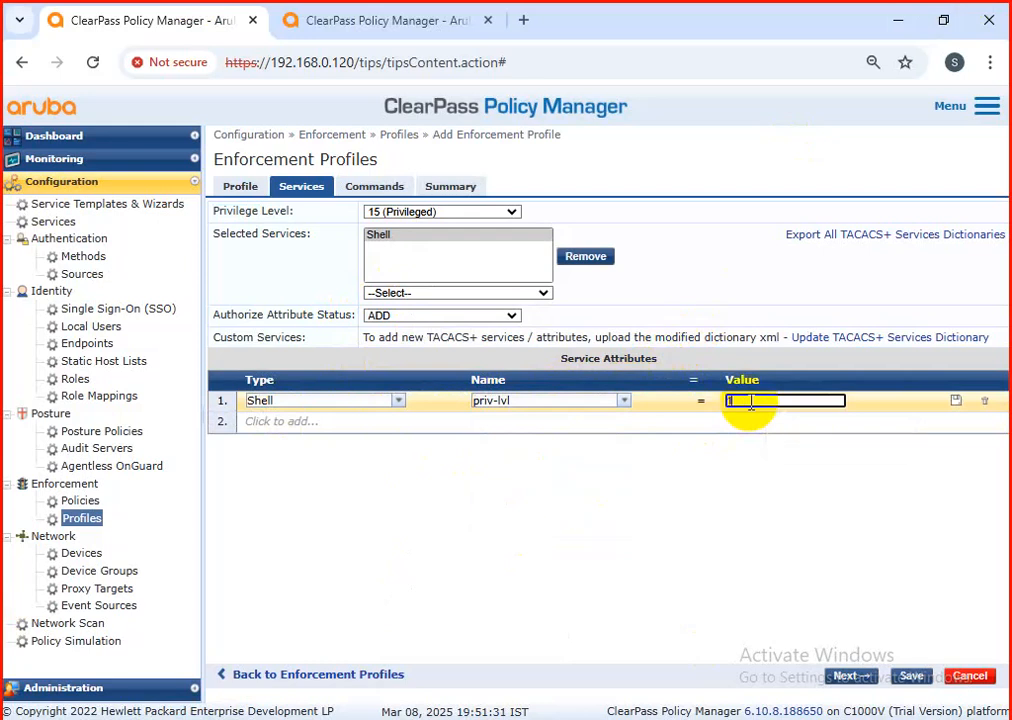
pyautogui.click(955, 401)
pyautogui.click(906, 676)
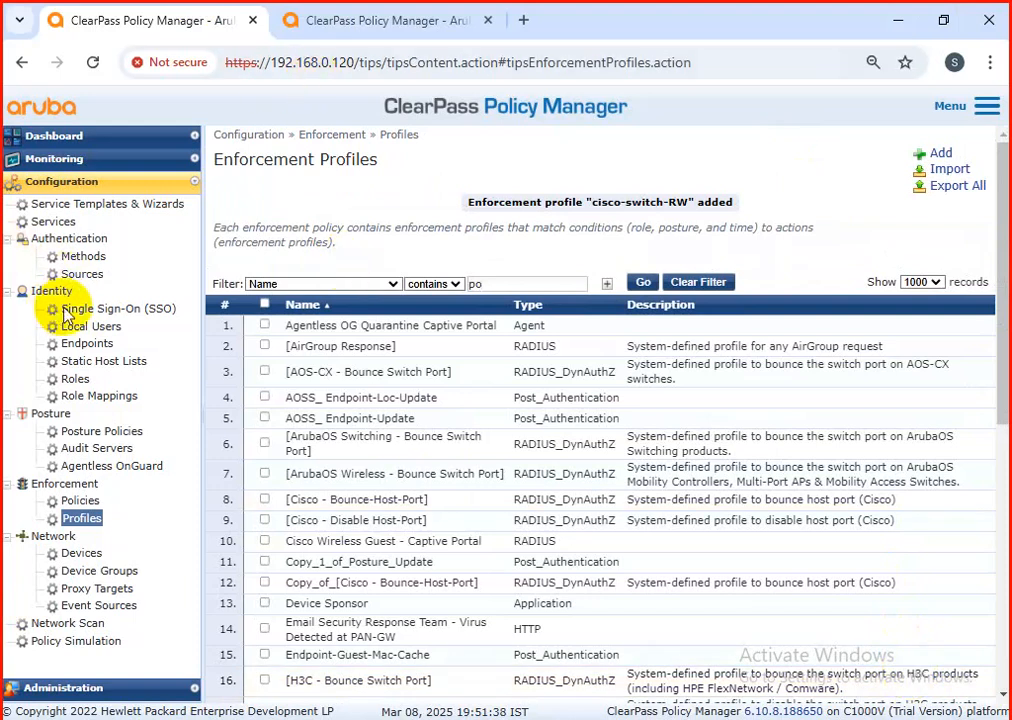
# Step: Examine the summary and rules of the AOSS_TACACS enforcement policy, and return to the policies list
pyautogui.click(72, 500)
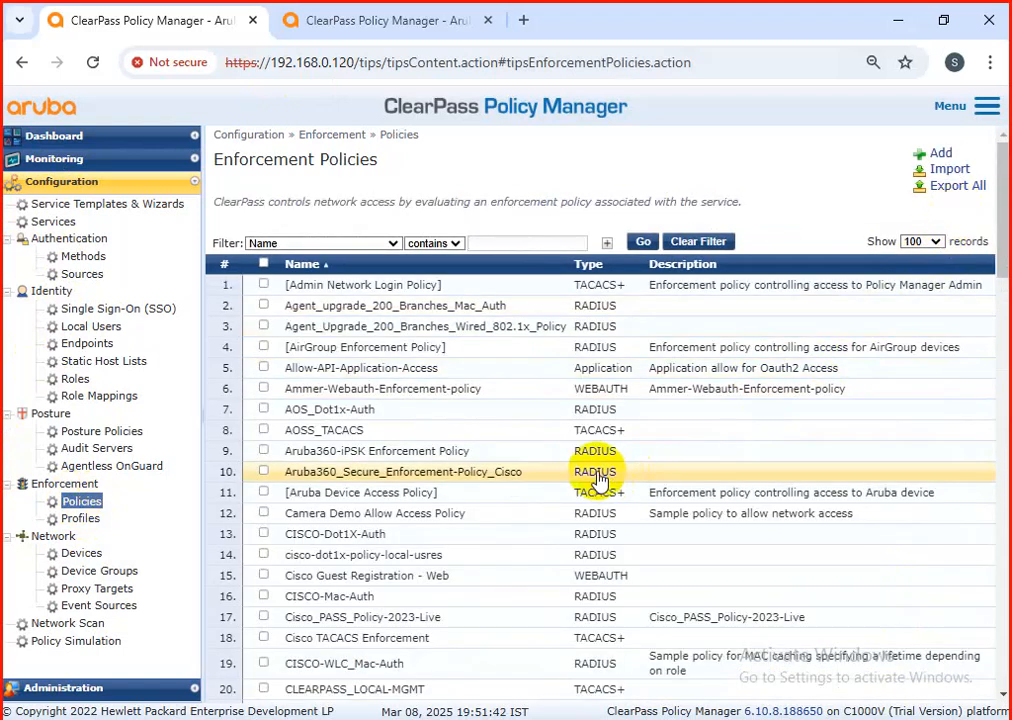
pyautogui.click(400, 431)
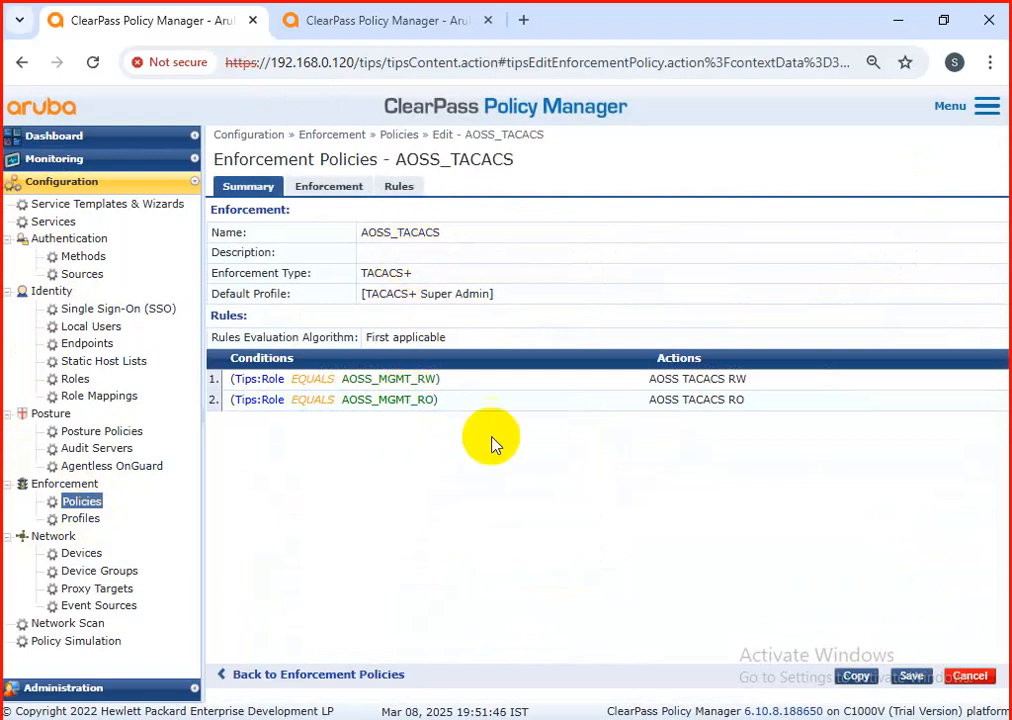
pyautogui.click(969, 676)
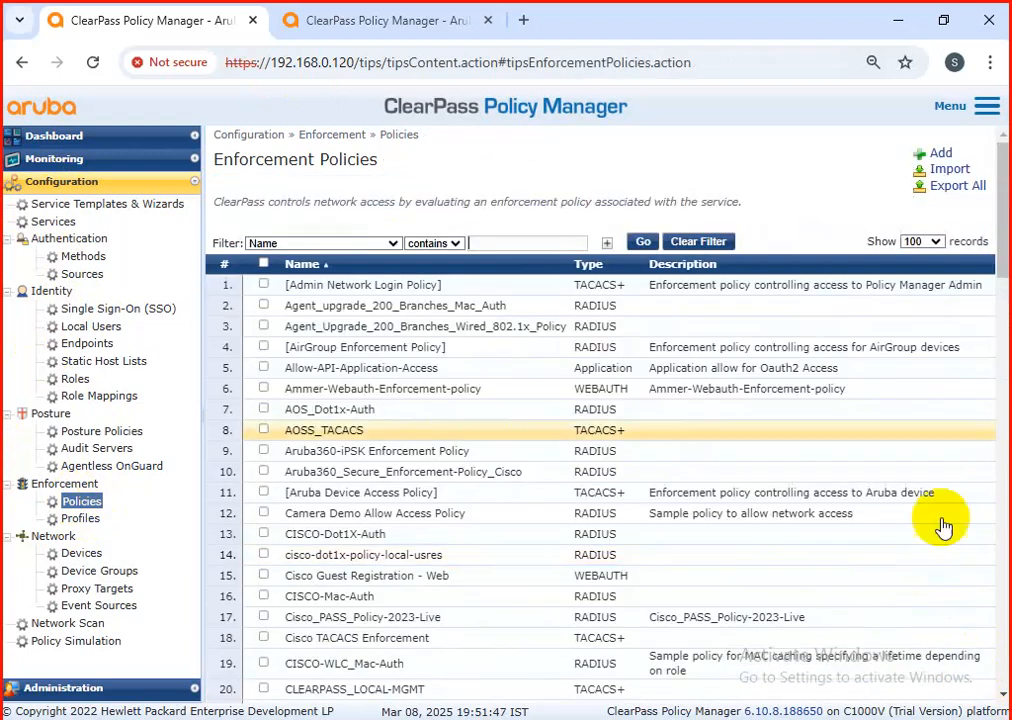
pyautogui.click(925, 153)
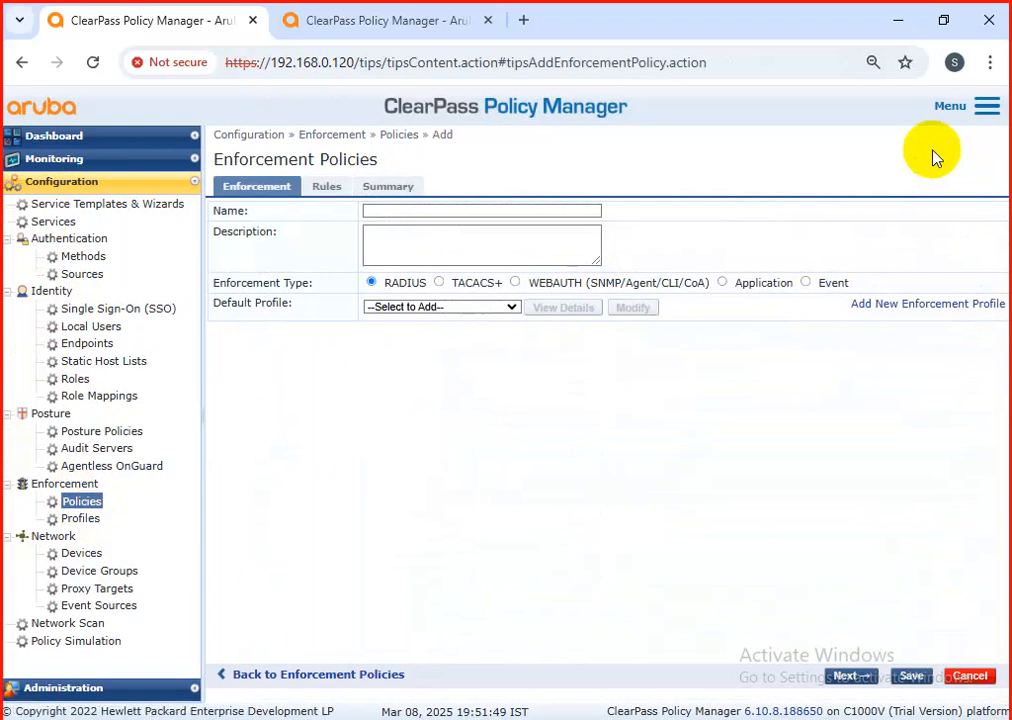
pyautogui.click(522, 212)
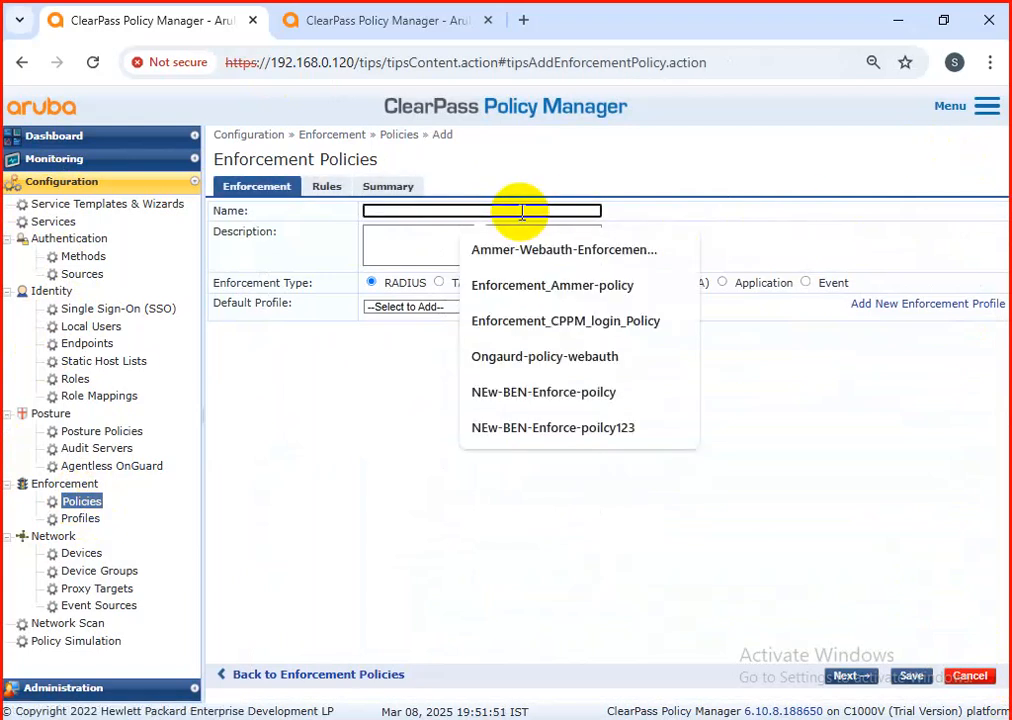
pyautogui.write('cisCO-switch')
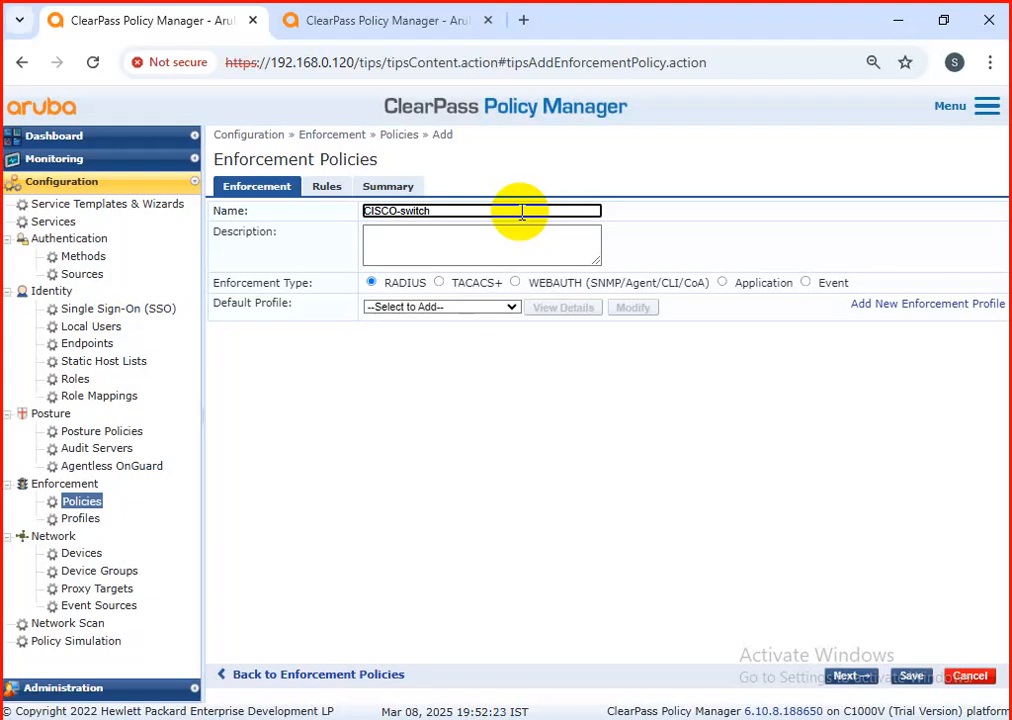
pyautogui.click(978, 677)
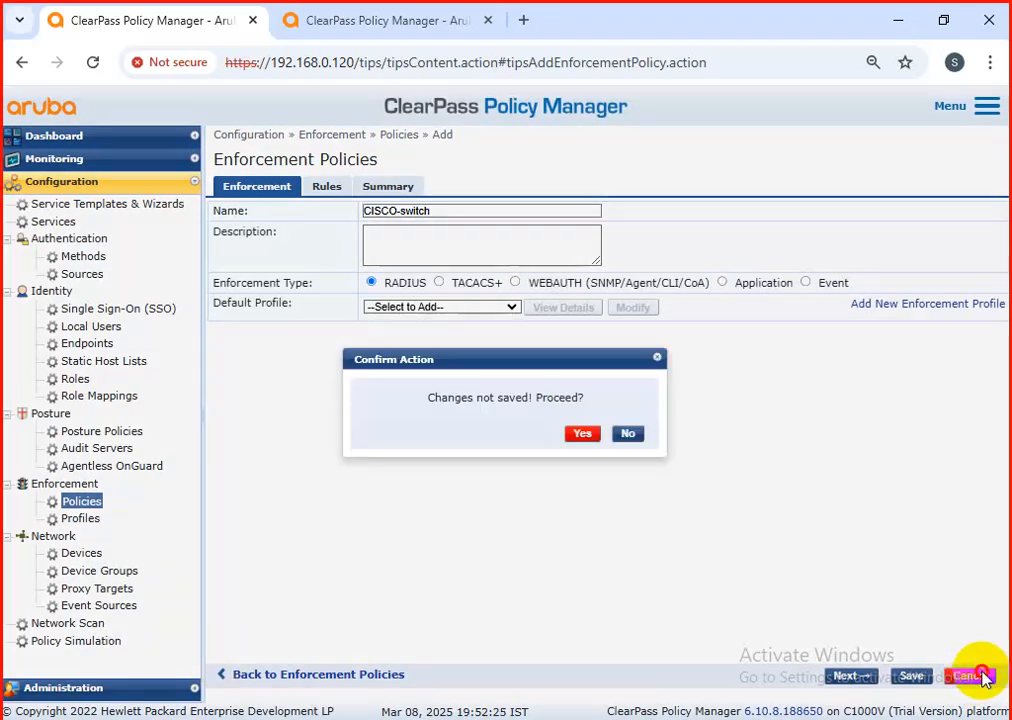
pyautogui.click(582, 436)
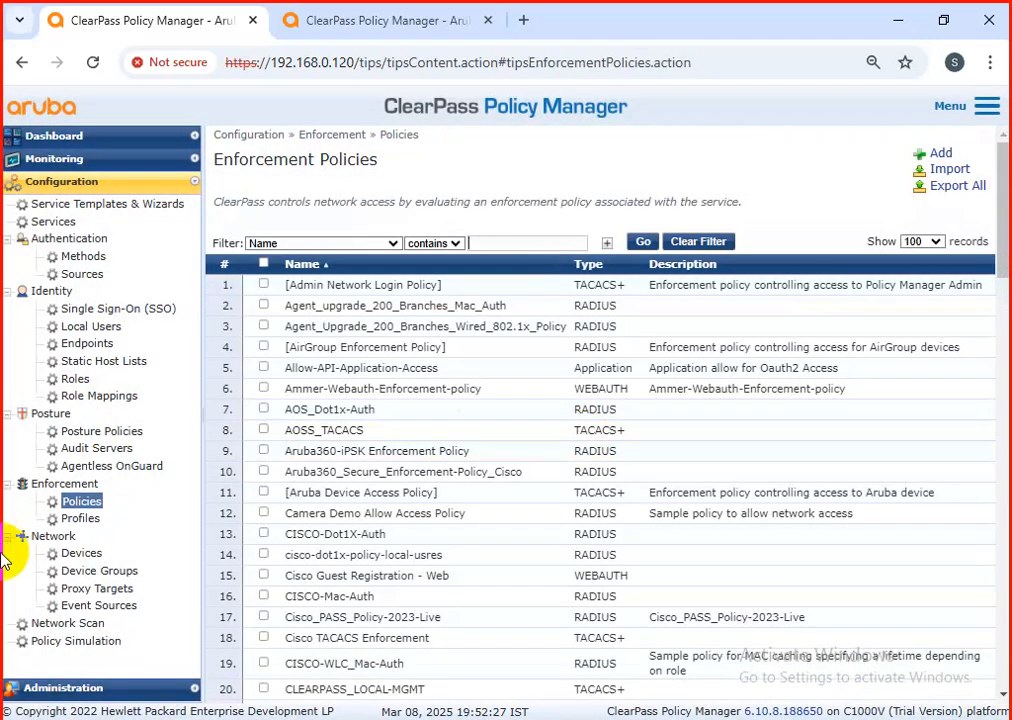
# Step: Filter the enforcement profiles by names containing "cisc" and open the cisco-switch-RW profile
pyautogui.click(80, 518)
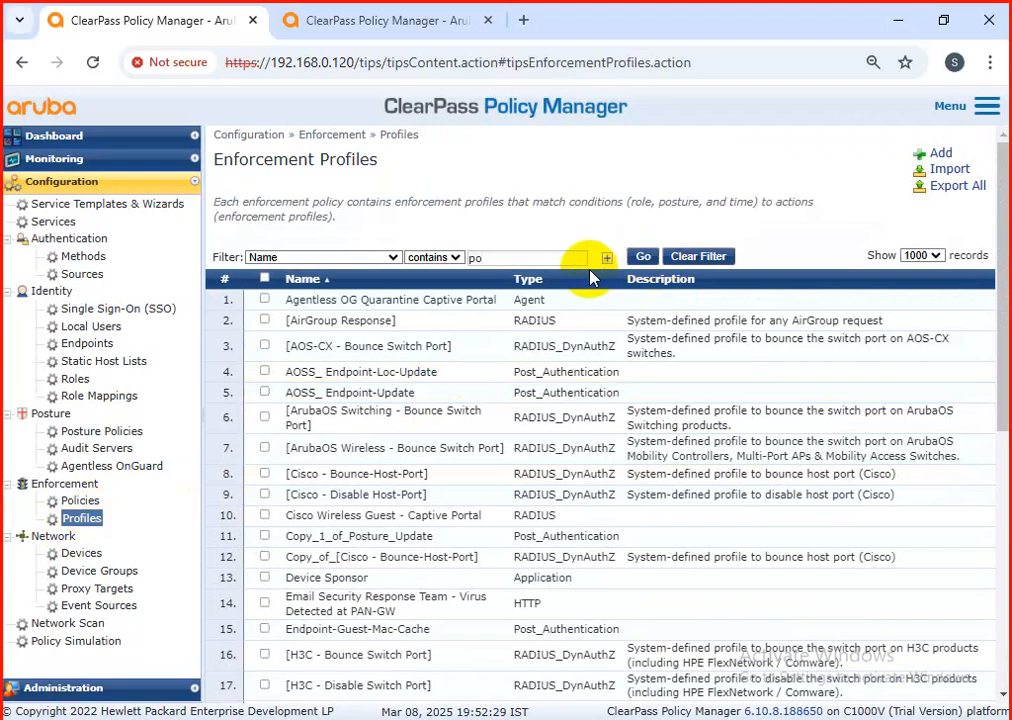
pyautogui.press('BackSpace')
pyautogui.press('BackSpace')
pyautogui.write('cisc')
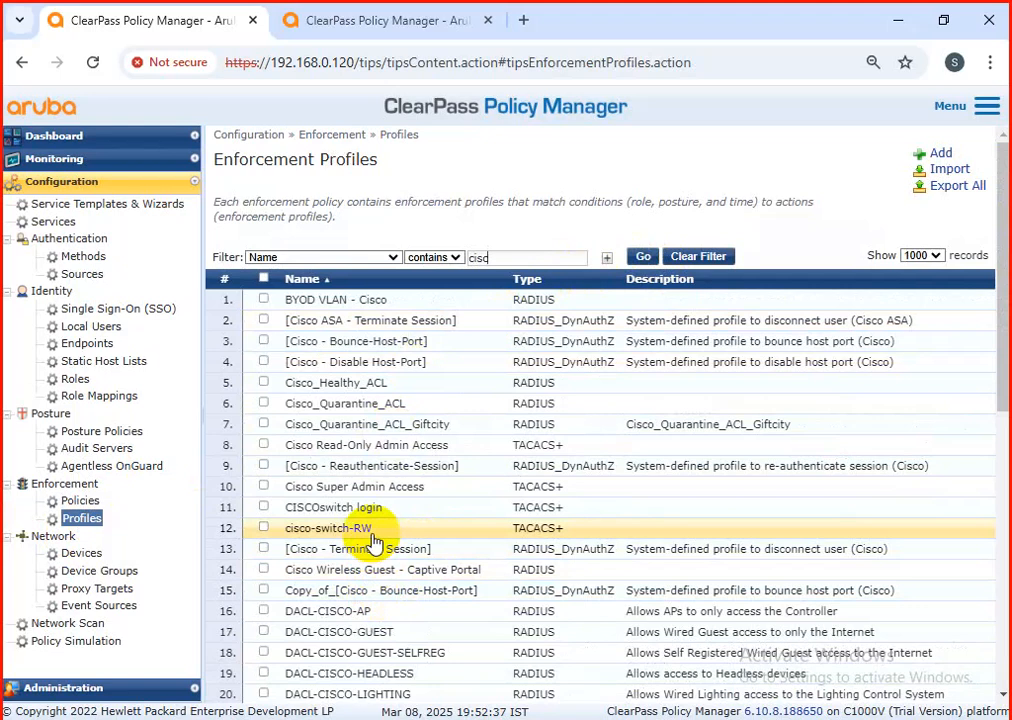
pyautogui.click(371, 535)
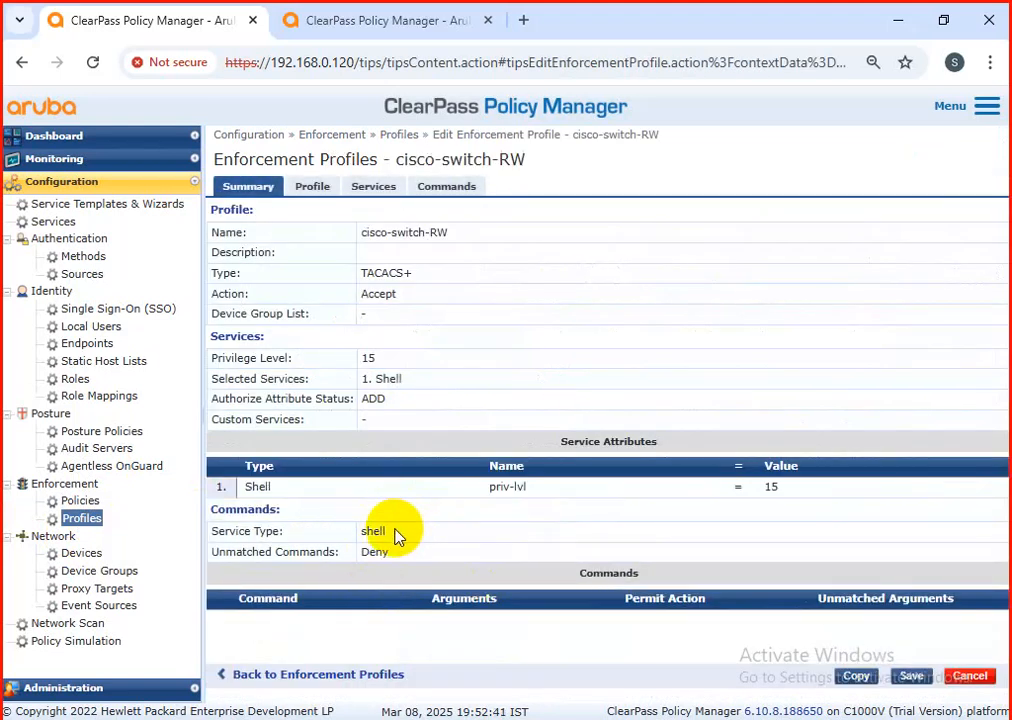
# Step: Review the services, commands, summary and general profile settings of cisco-switch-RW
pyautogui.click(374, 190)
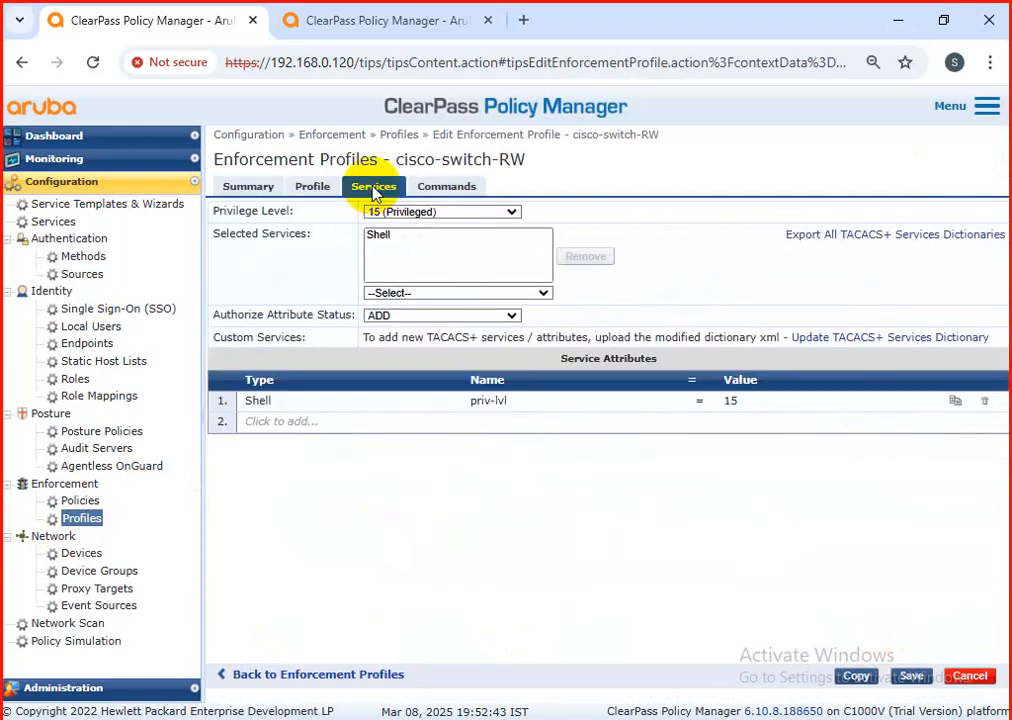
pyautogui.click(432, 190)
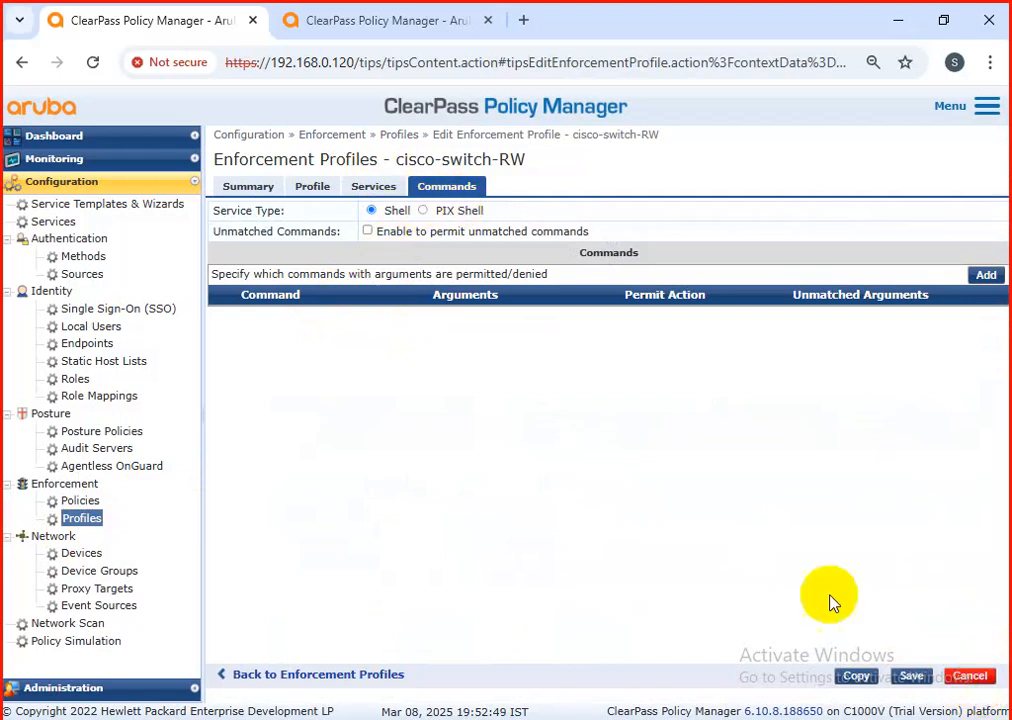
pyautogui.click(243, 190)
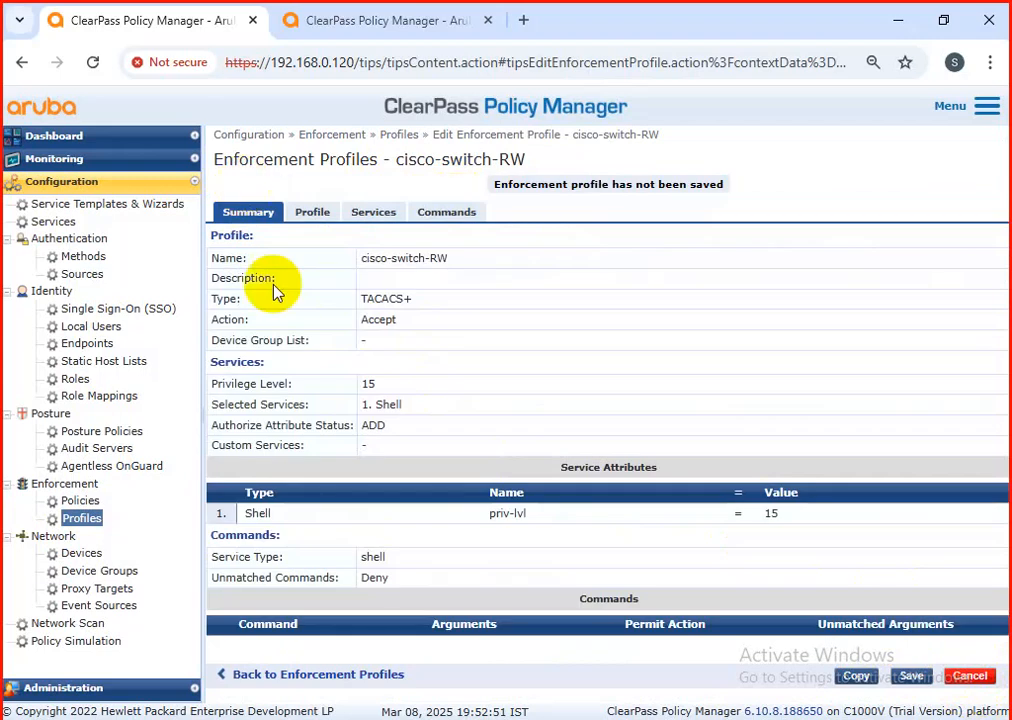
pyautogui.click(314, 214)
# Step: Add a Shell service attribute timeout with value 300 to the cisco-switch-RW profile and save the profile
pyautogui.click(373, 187)
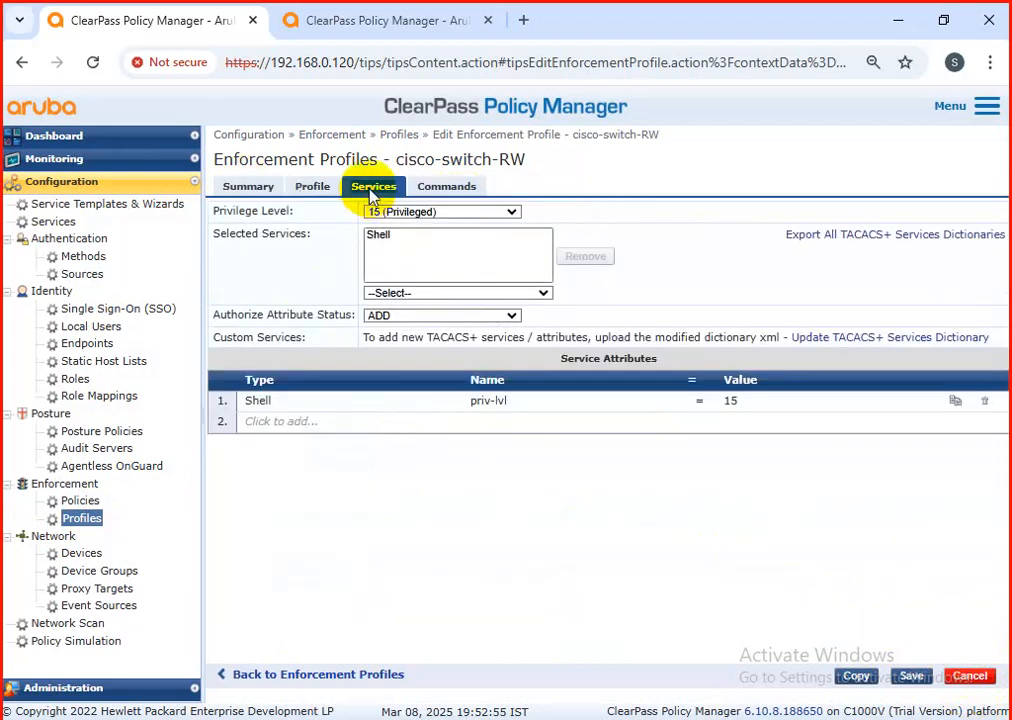
pyautogui.click(300, 423)
pyautogui.write('She')
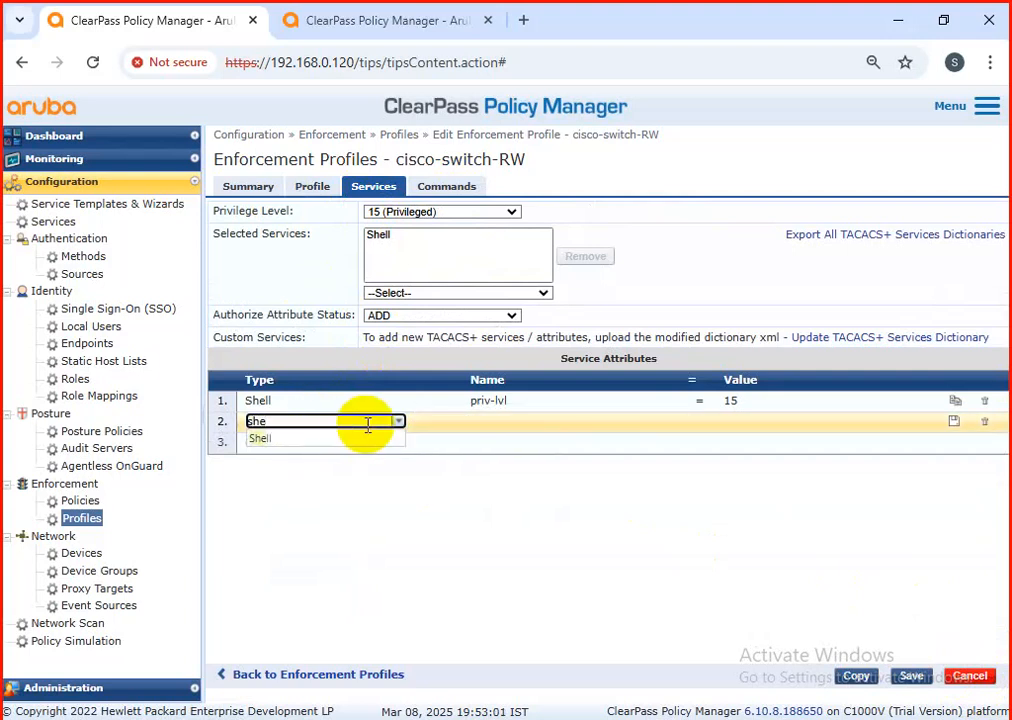
pyautogui.click(298, 440)
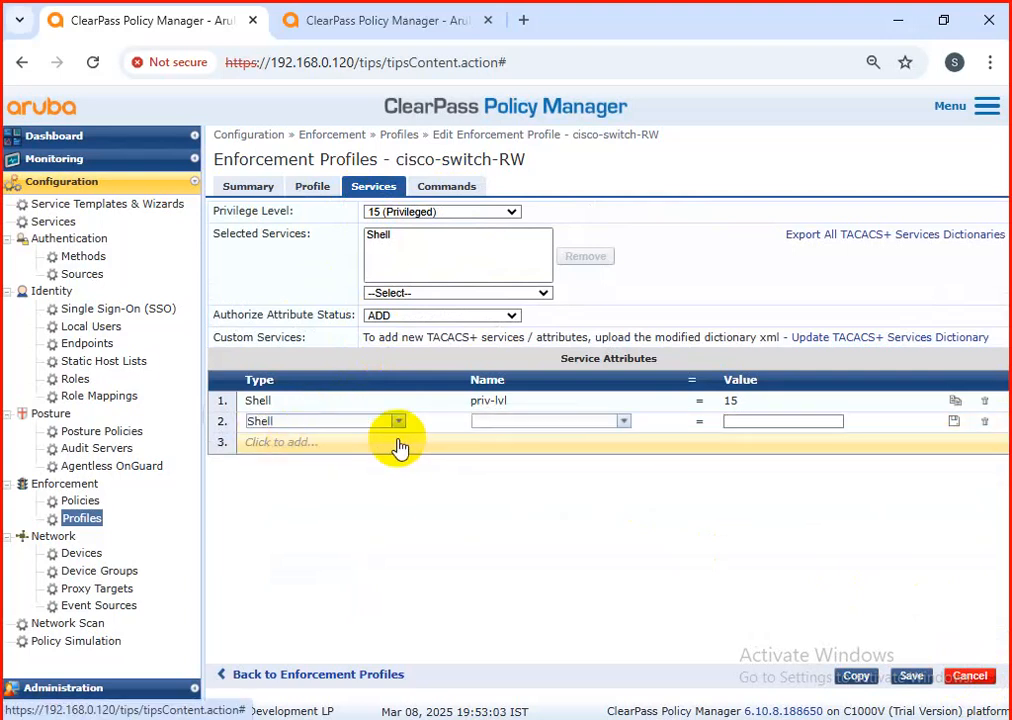
pyautogui.click(622, 424)
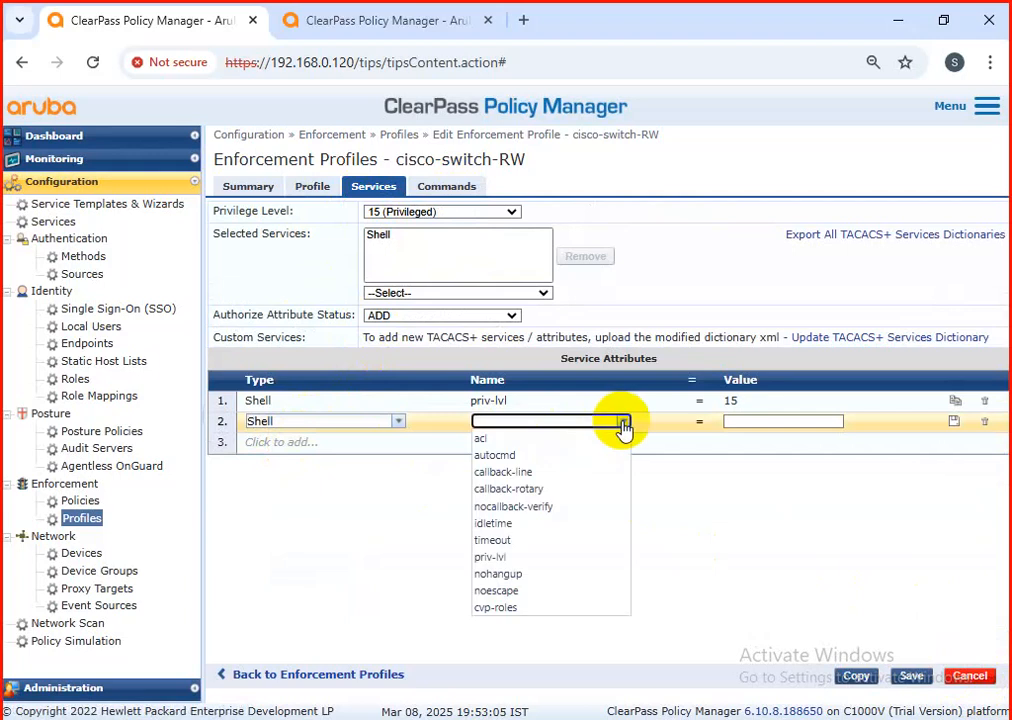
pyautogui.write('t')
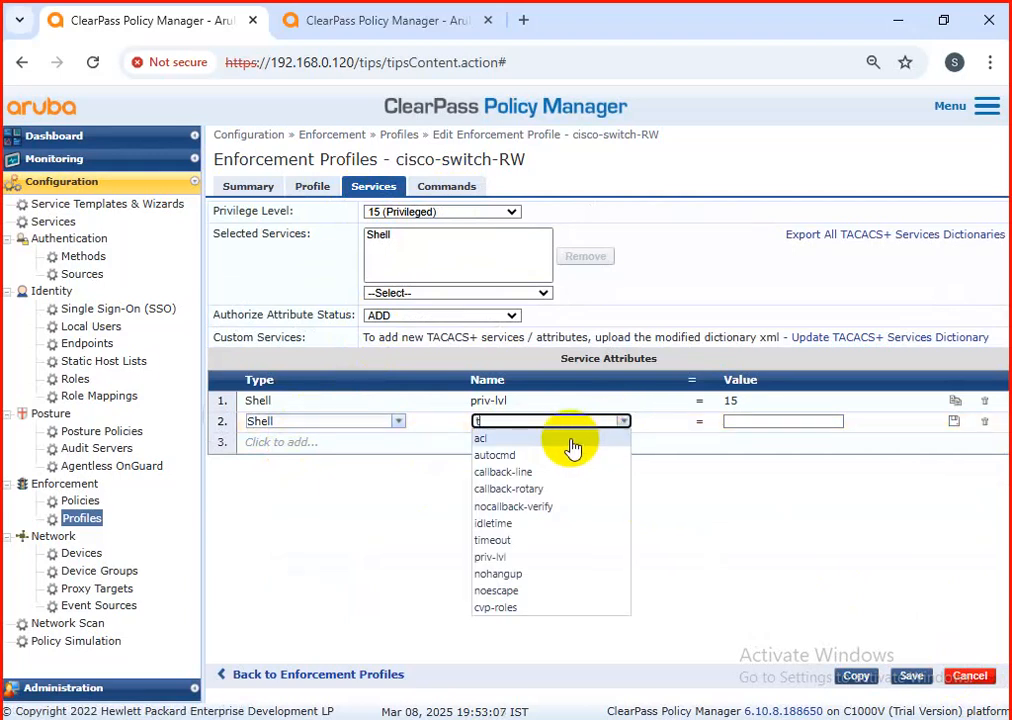
pyautogui.write('imeou')
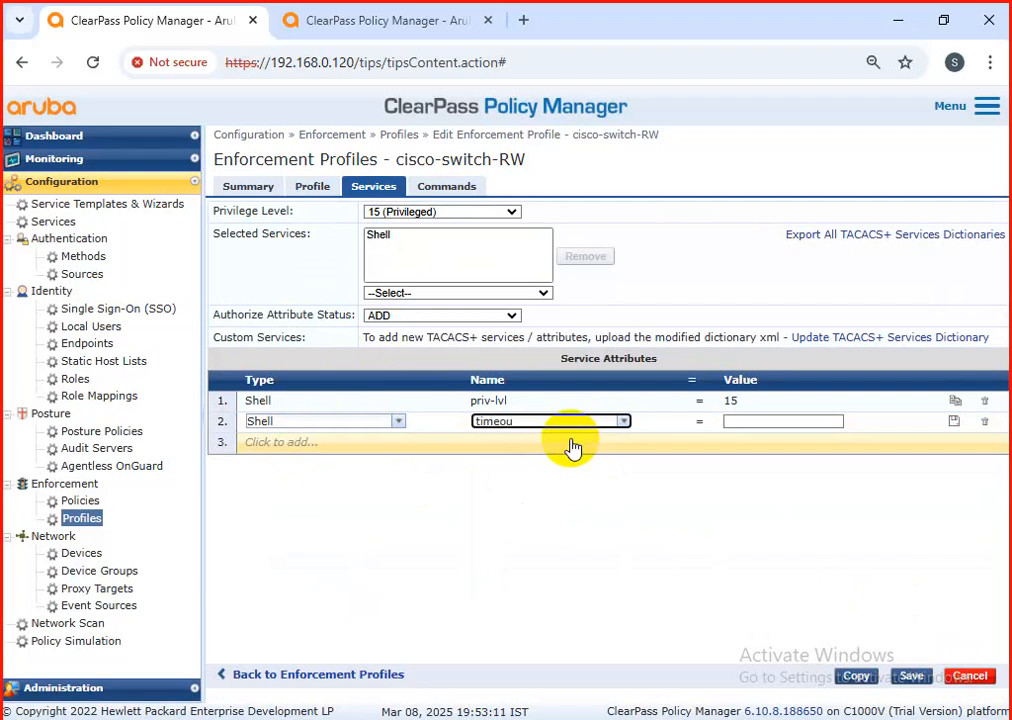
pyautogui.write('t')
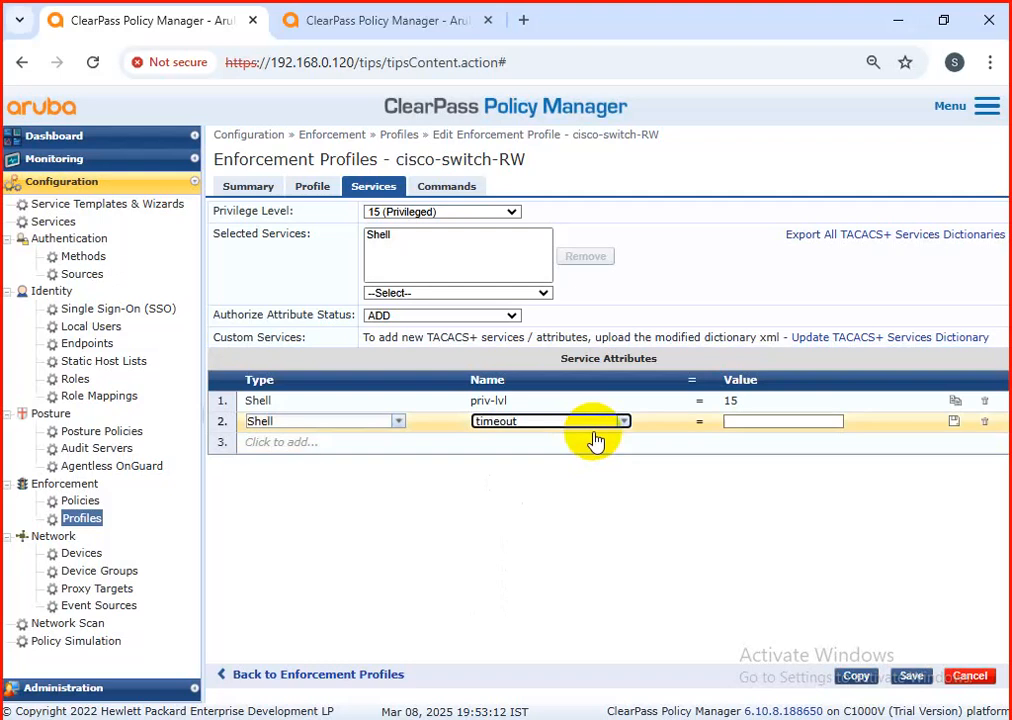
pyautogui.click(757, 424)
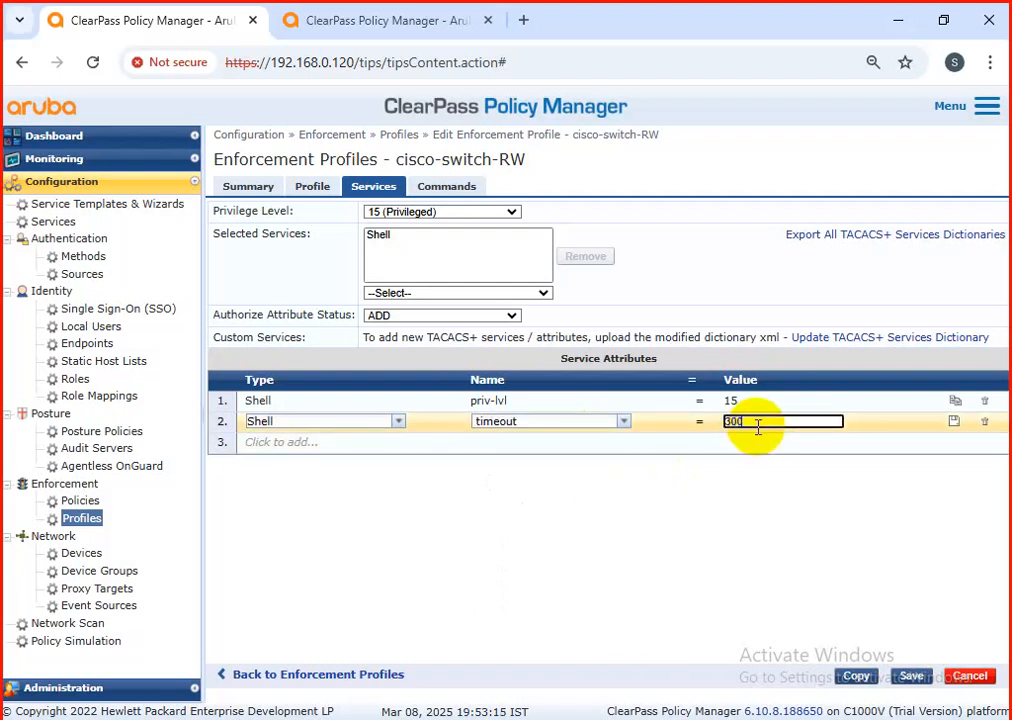
pyautogui.write('300')
pyautogui.click(955, 423)
pyautogui.click(910, 677)
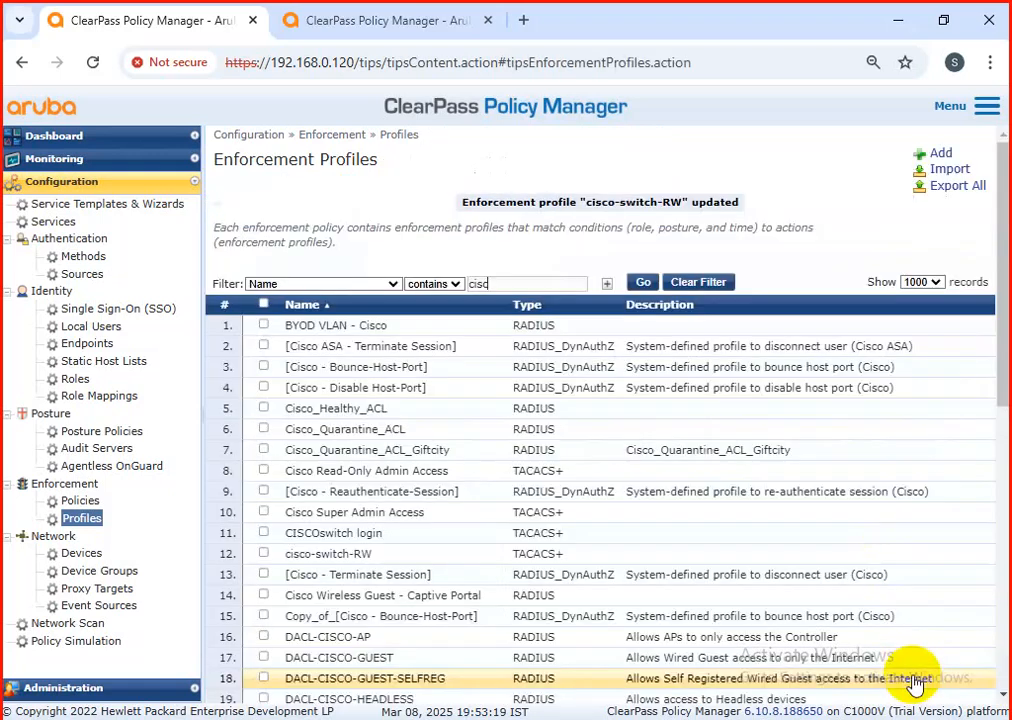
# Step: Filter the enforcement profiles by names containing "ciscoswitch" and open the CISCOswitch login profile
pyautogui.scroll(-6, 605, 450)
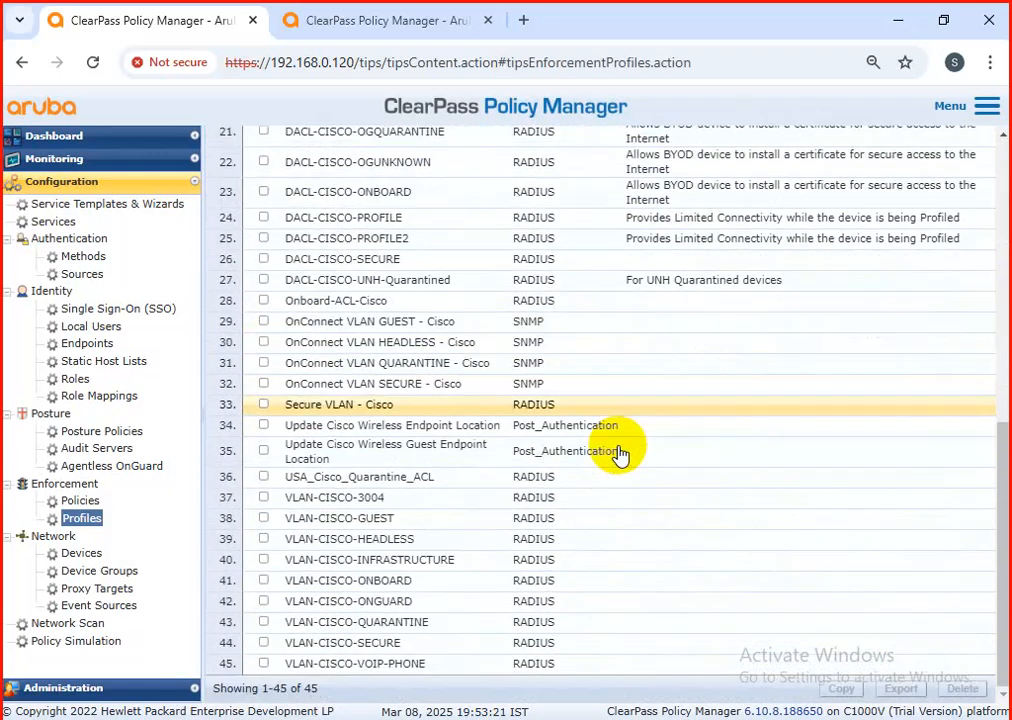
pyautogui.scroll(3, 607, 447)
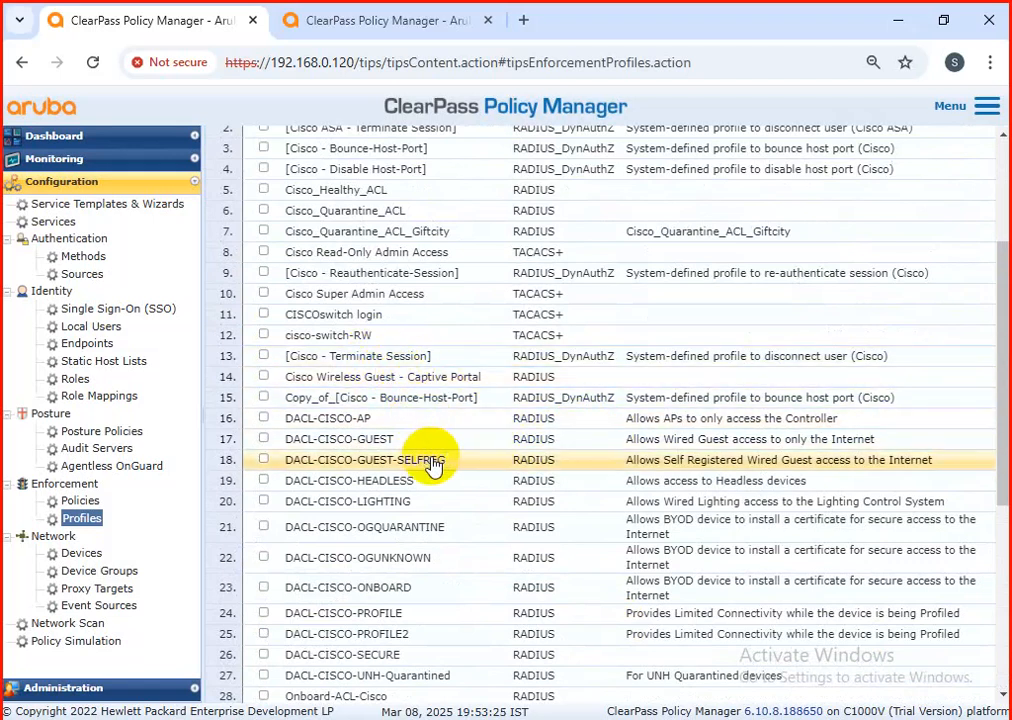
pyautogui.scroll(-1, 433, 470)
pyautogui.scroll(-5, 433, 470)
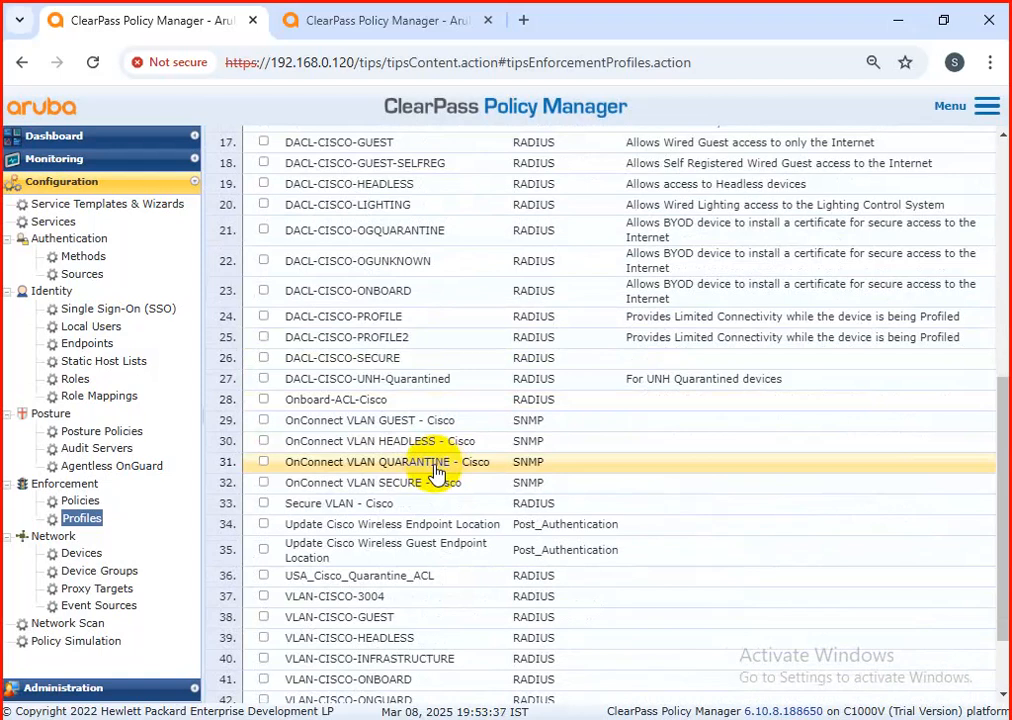
pyautogui.scroll(5, 450, 458)
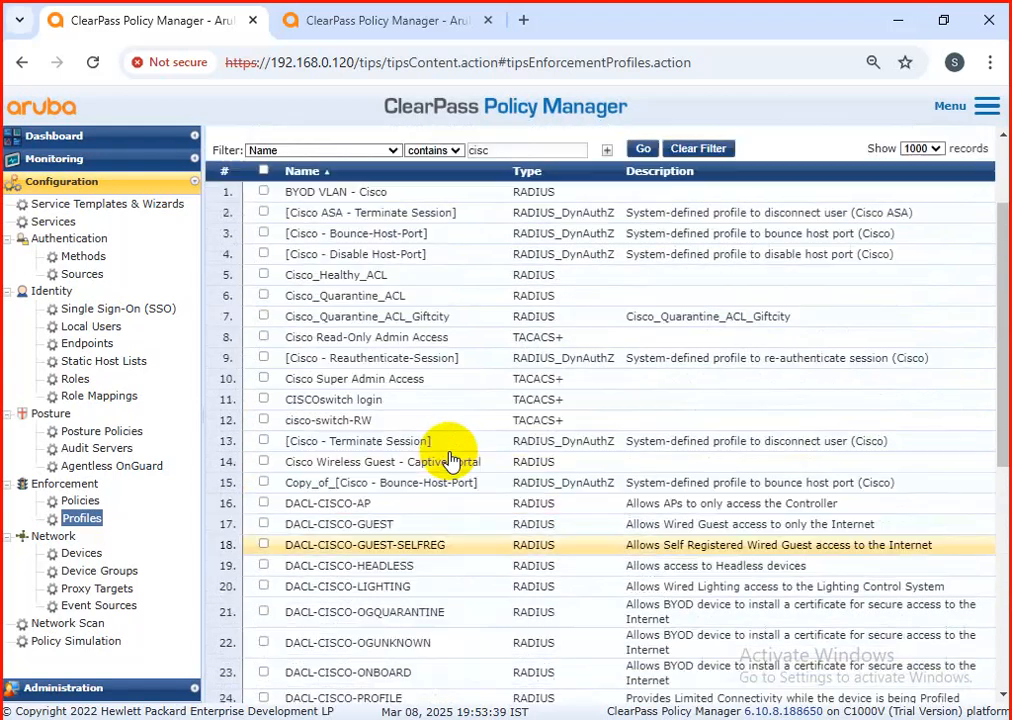
pyautogui.scroll(2, 450, 460)
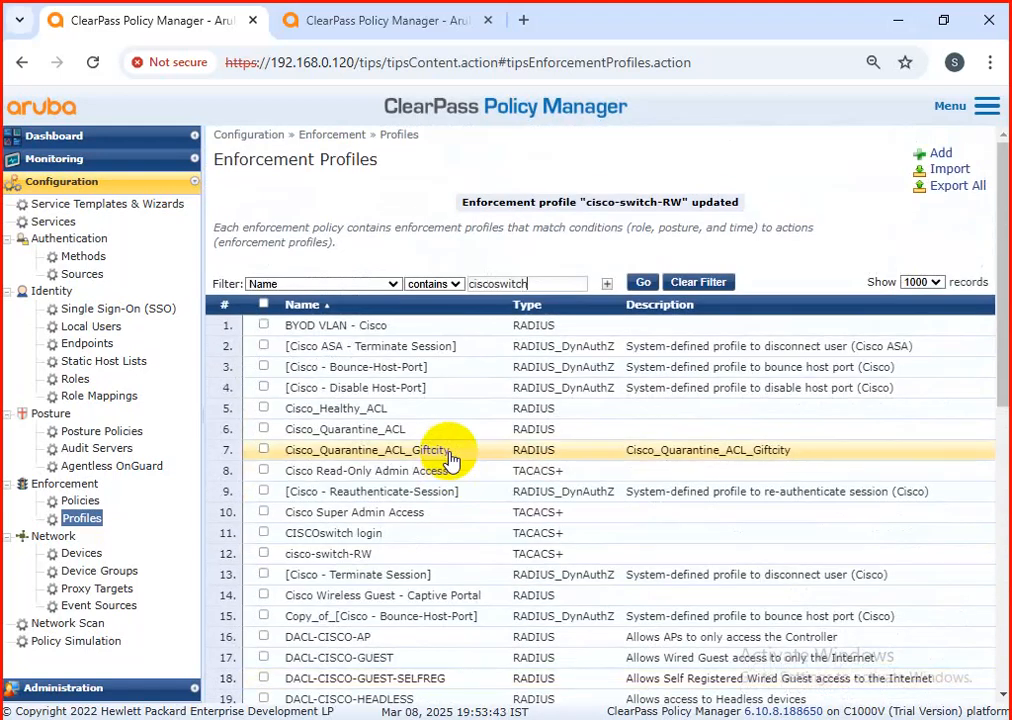
pyautogui.press('Return')
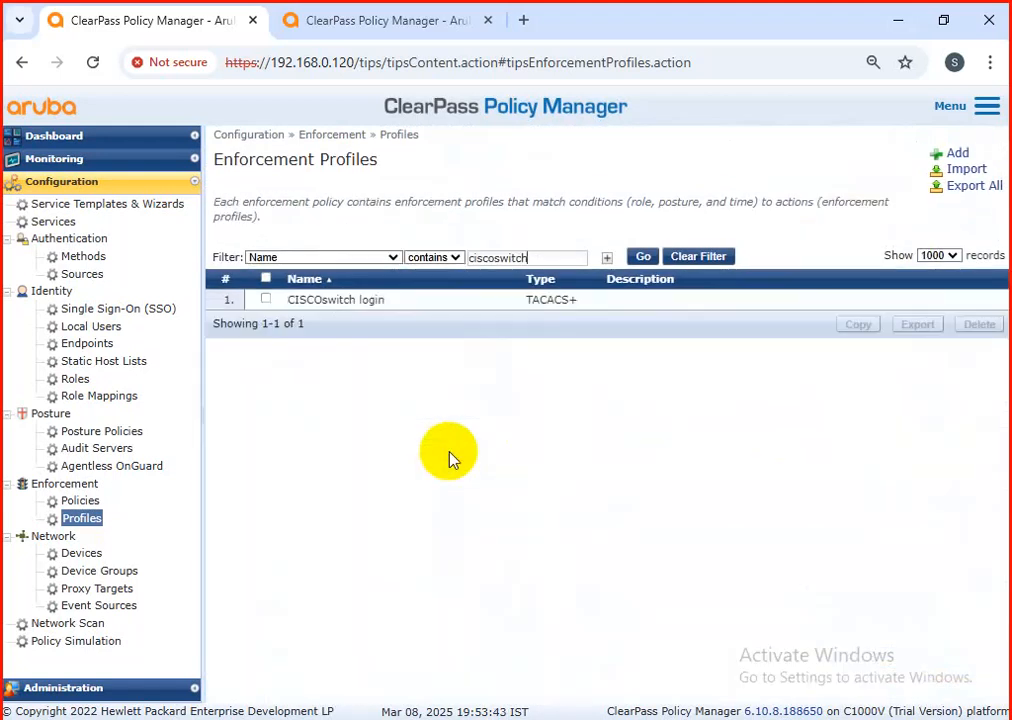
pyautogui.click(430, 303)
# Step: Add the shell command "show" to the CISCOswitch login profile's command authorization, permitting unmatched arguments
pyautogui.click(452, 190)
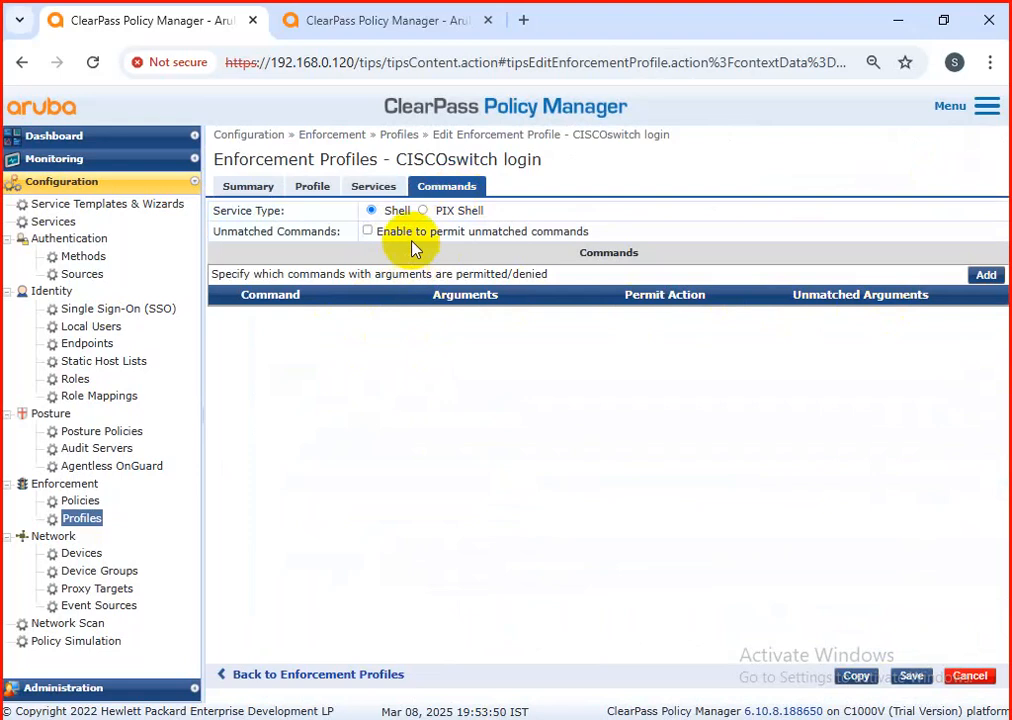
pyautogui.click(986, 274)
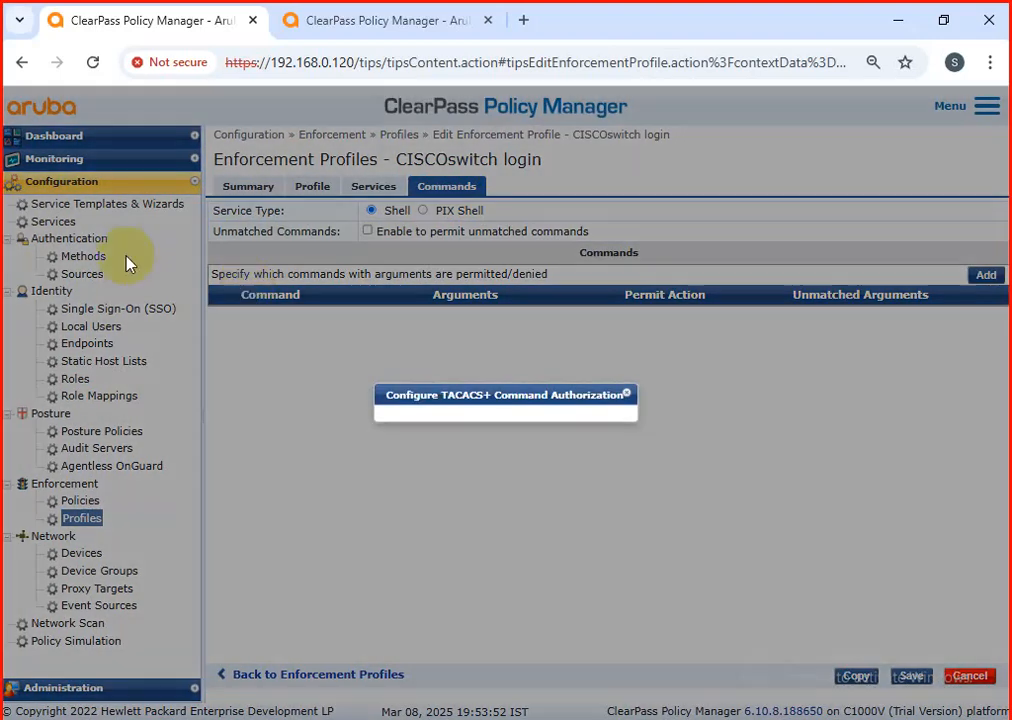
pyautogui.click(470, 377)
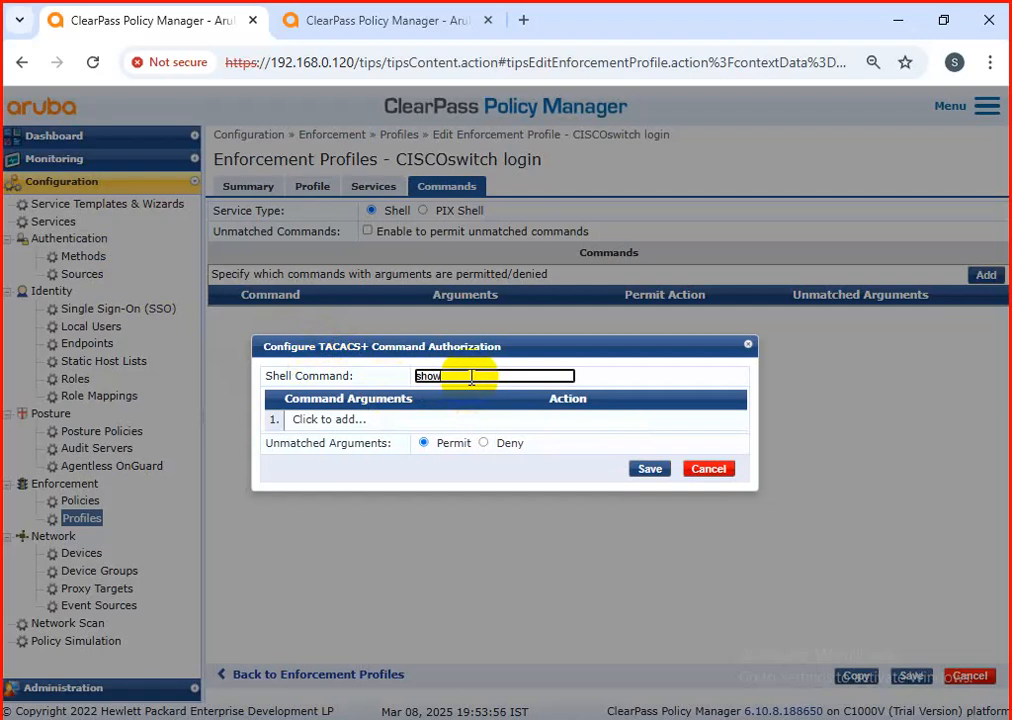
pyautogui.click(648, 469)
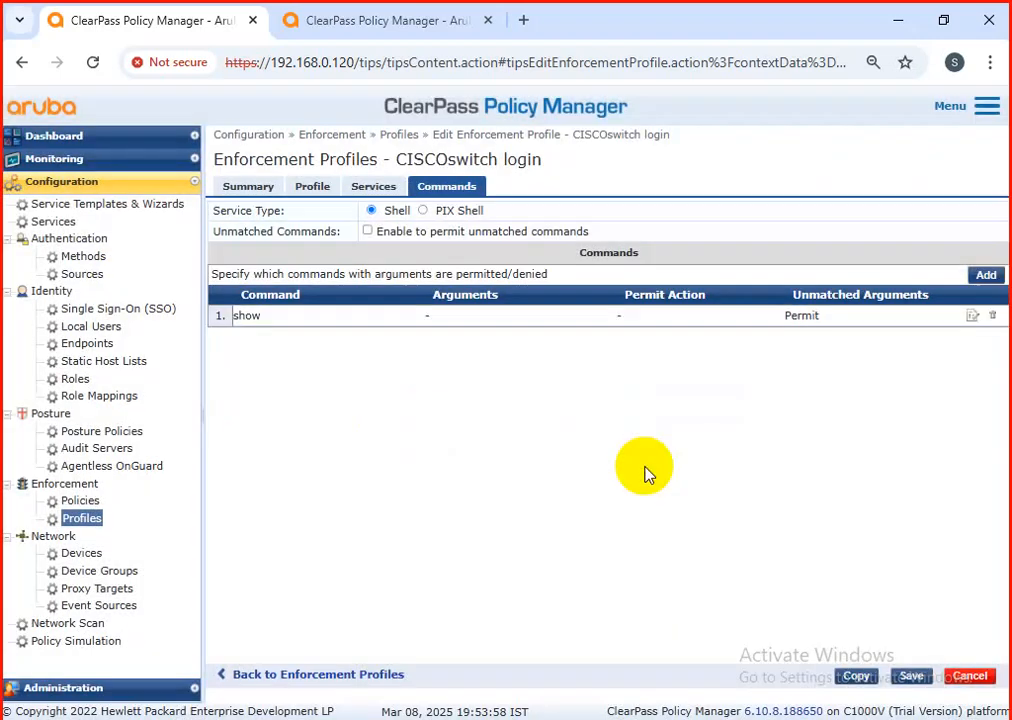
# Step: Add a second authorized shell command "show config" to the profile, permitting unmatched arguments
pyautogui.click(986, 274)
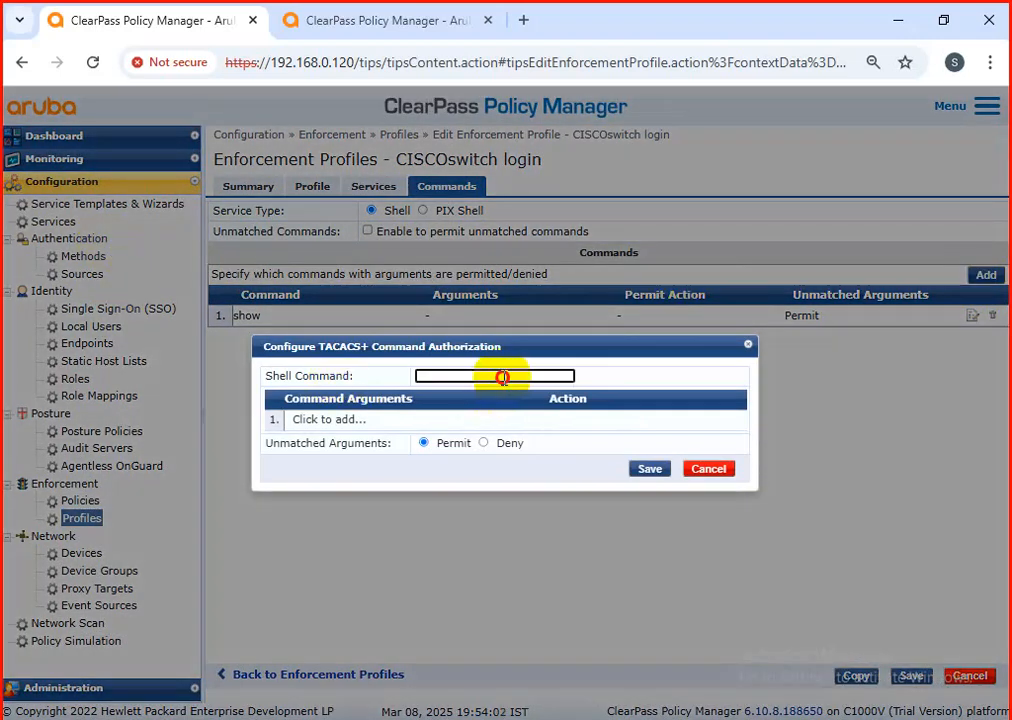
pyautogui.click(504, 377)
pyautogui.write('show config')
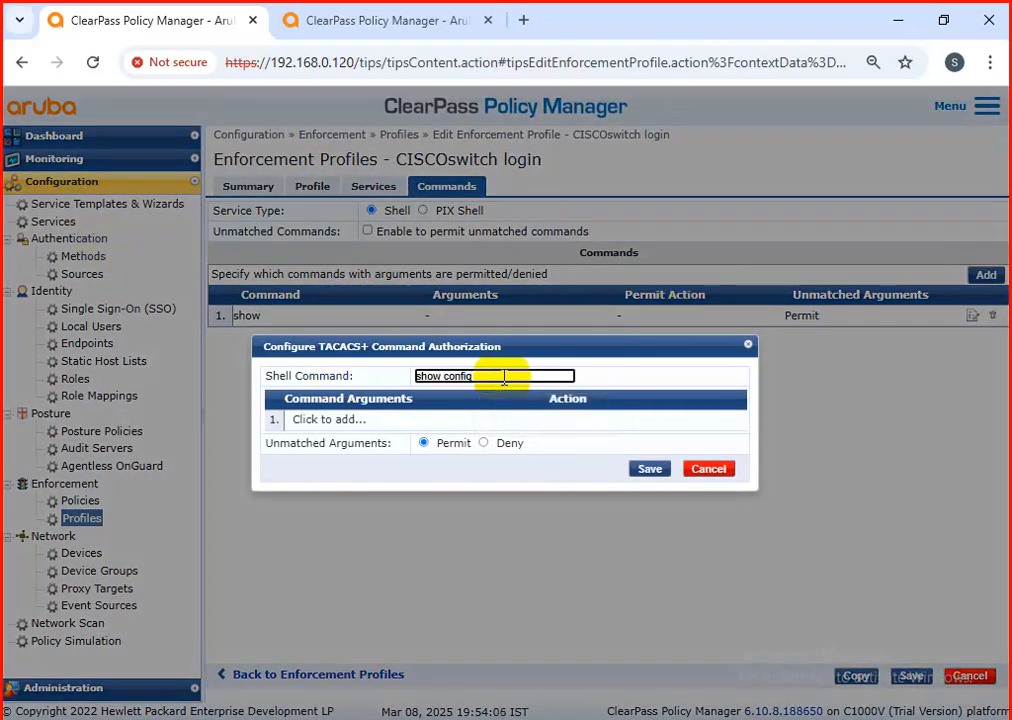
pyautogui.click(649, 468)
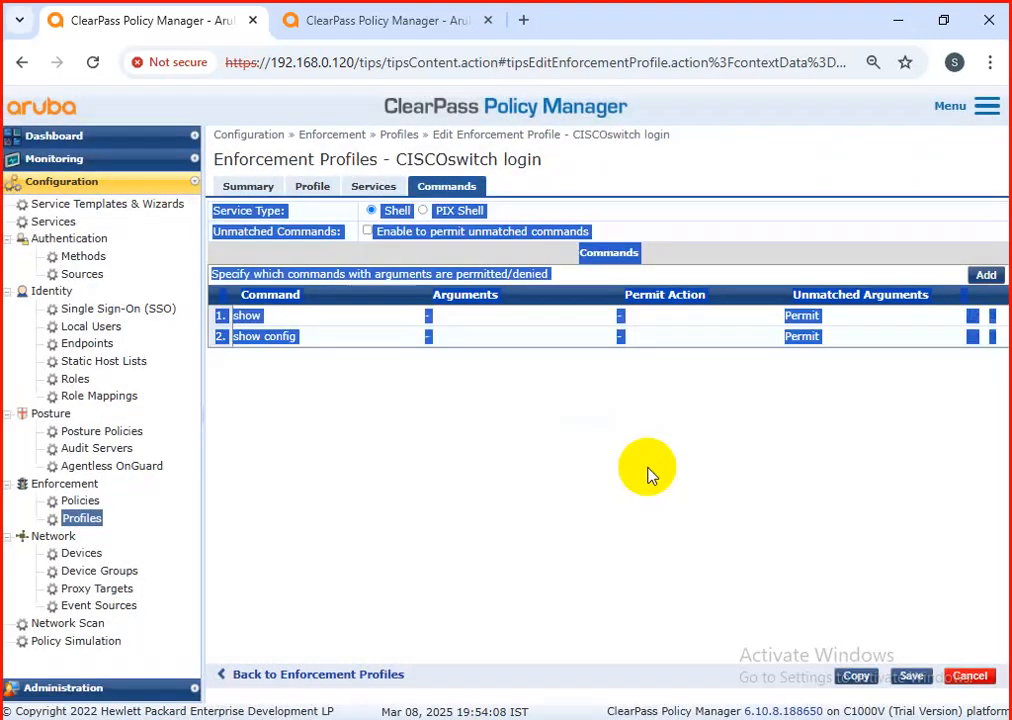
pyautogui.click(526, 461)
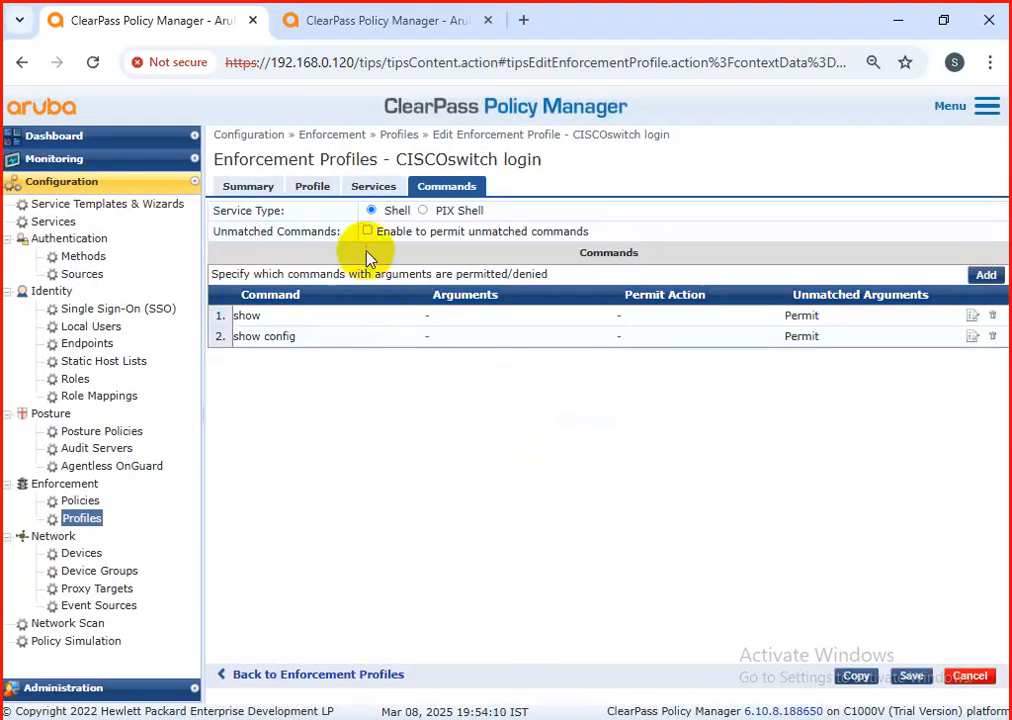
# Step: Add a Shell service attribute timeout with value 300 to the CISCOswitch login profile and save the profile
pyautogui.click(373, 190)
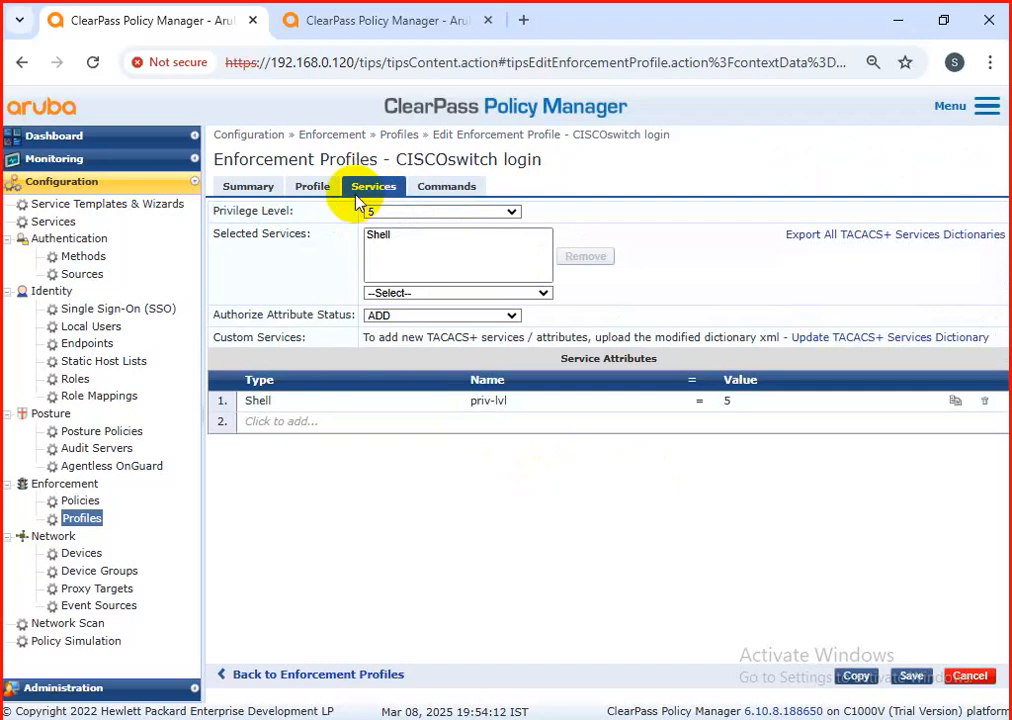
pyautogui.click(296, 421)
pyautogui.write('She')
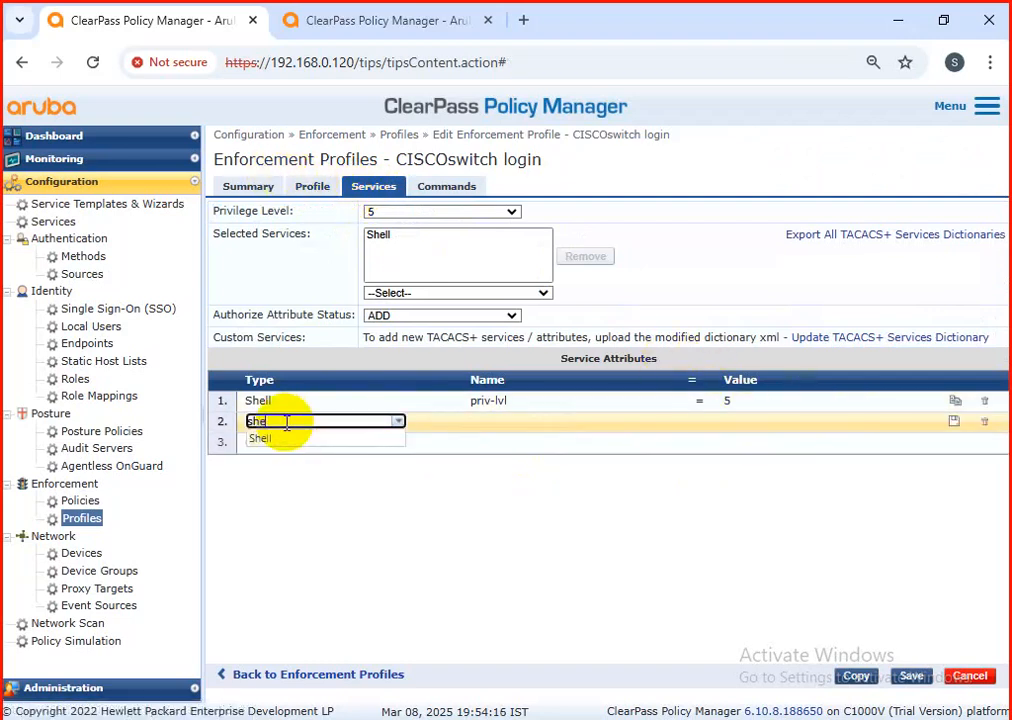
pyautogui.click(262, 439)
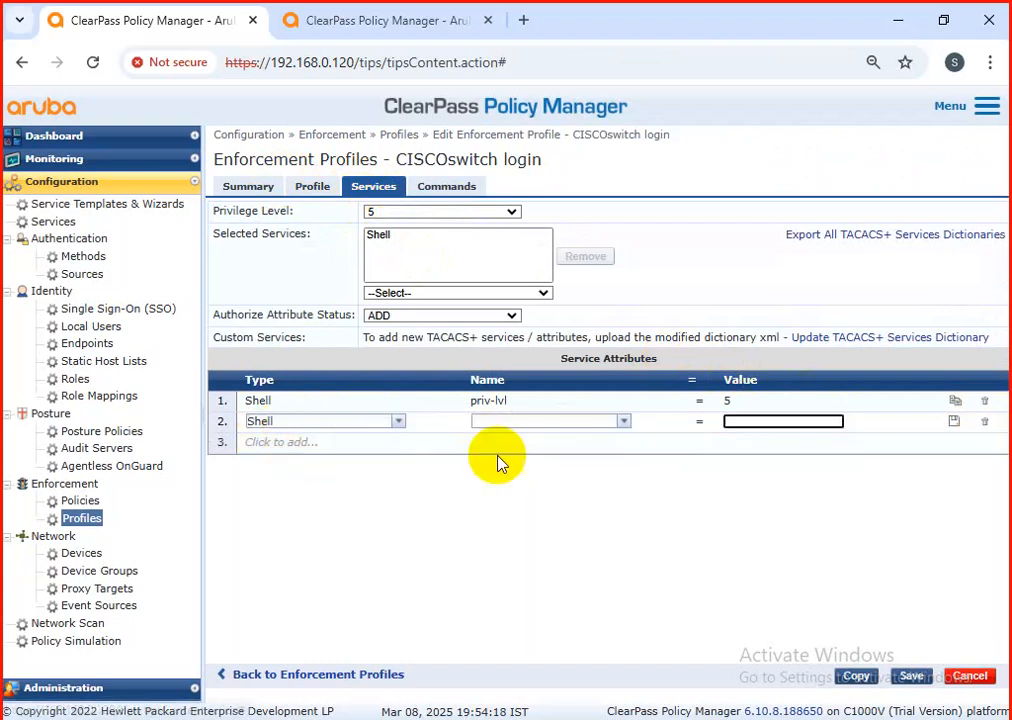
pyautogui.click(612, 421)
pyautogui.write('timeout')
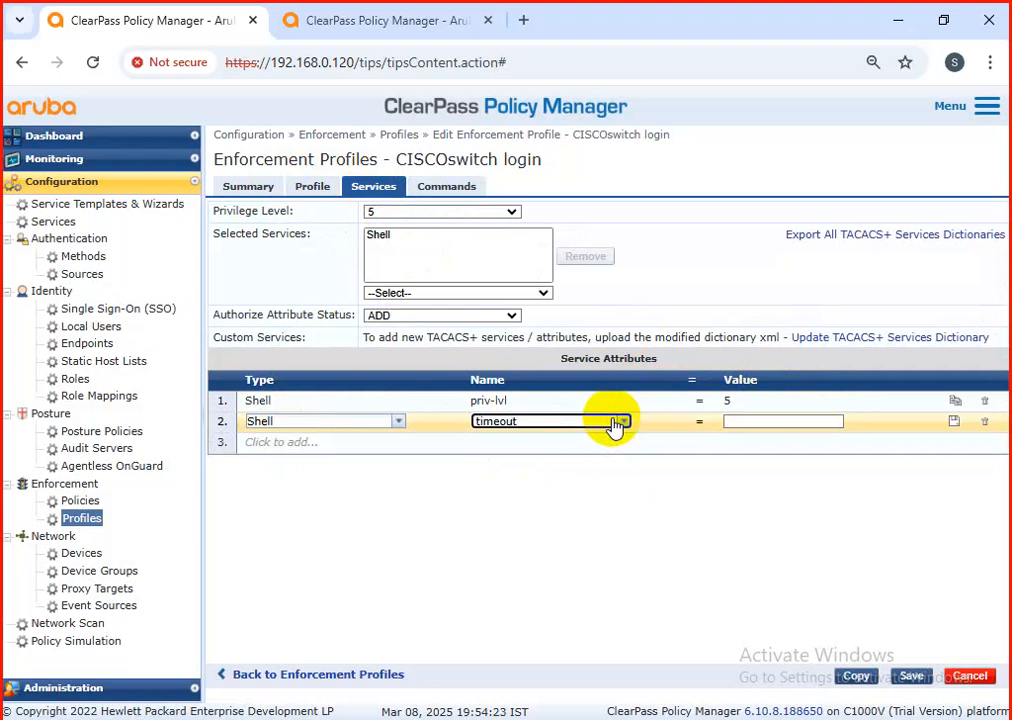
pyautogui.click(729, 420)
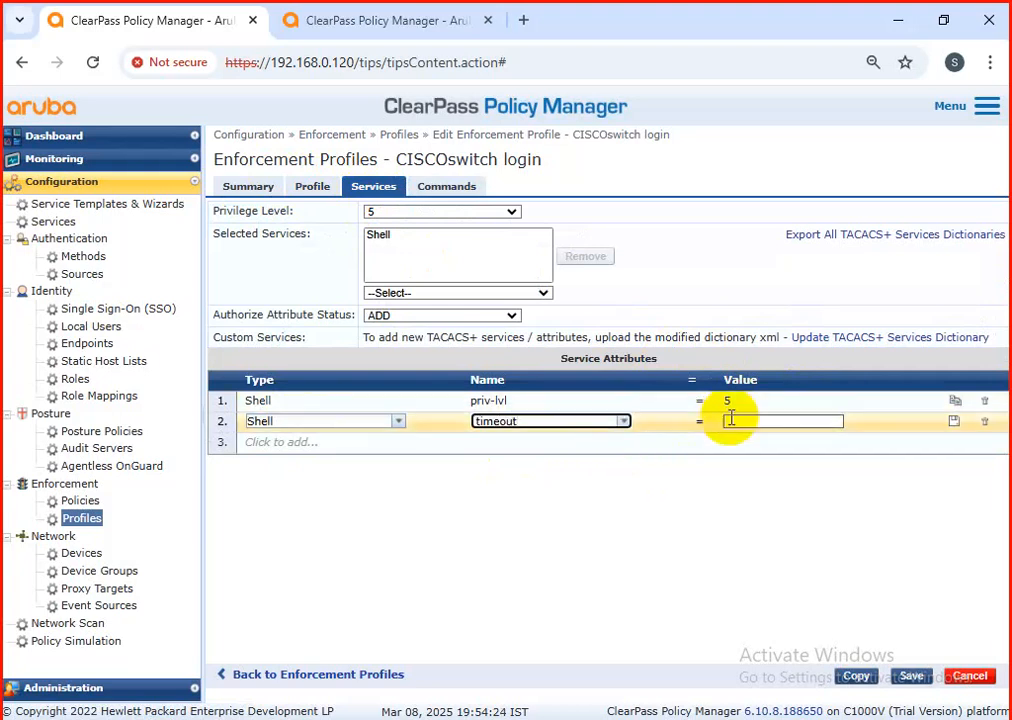
pyautogui.write('300')
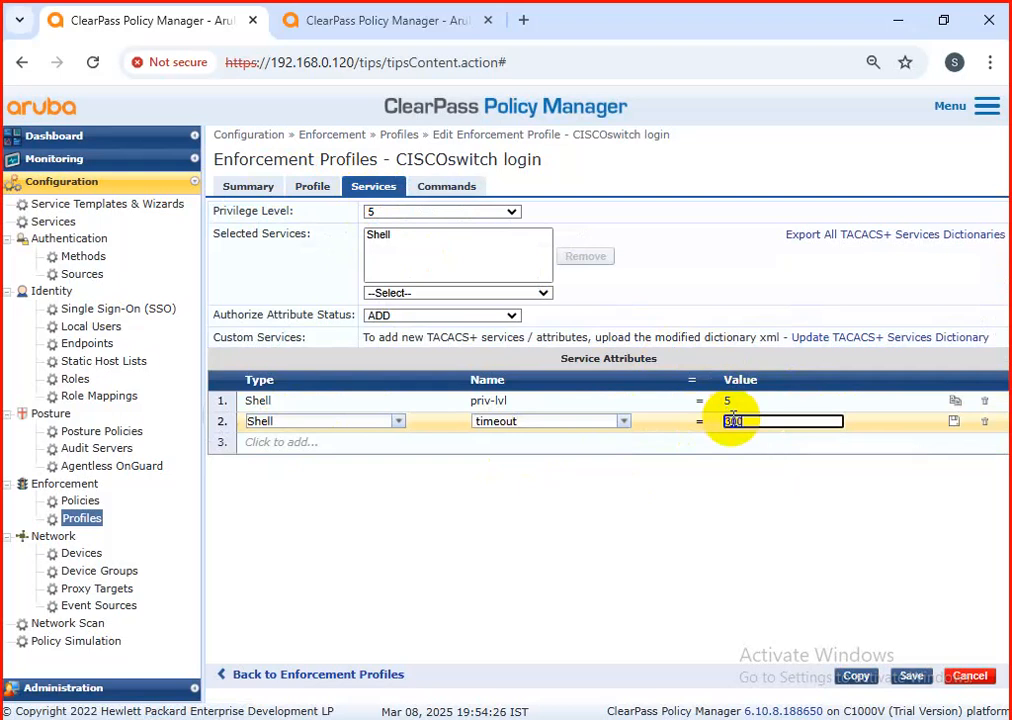
pyautogui.click(944, 468)
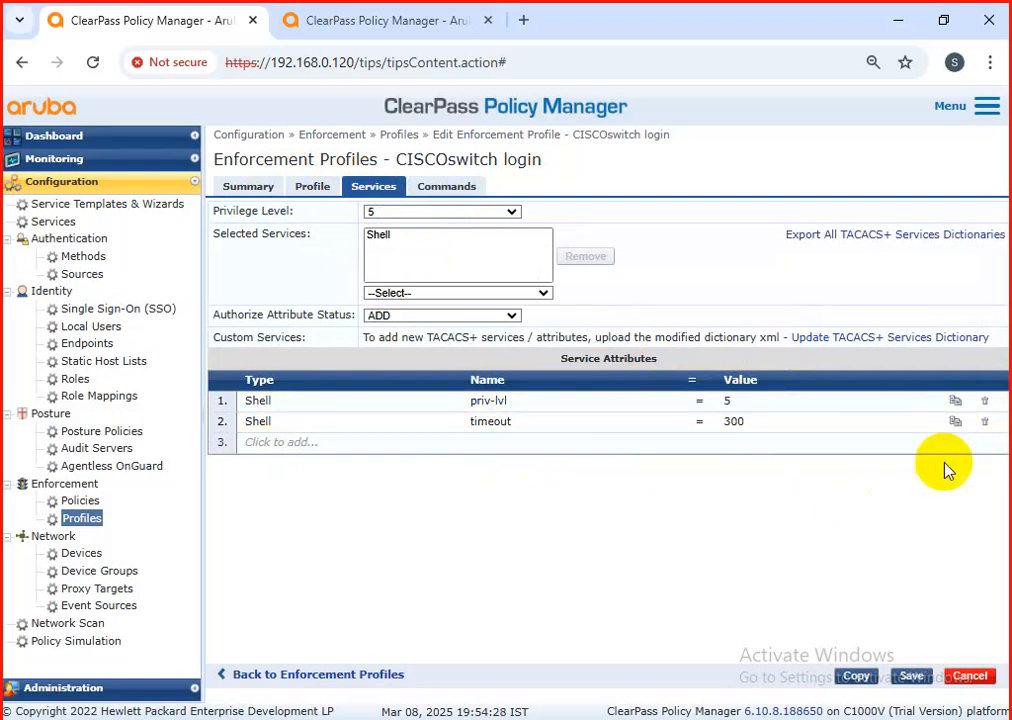
pyautogui.click(908, 676)
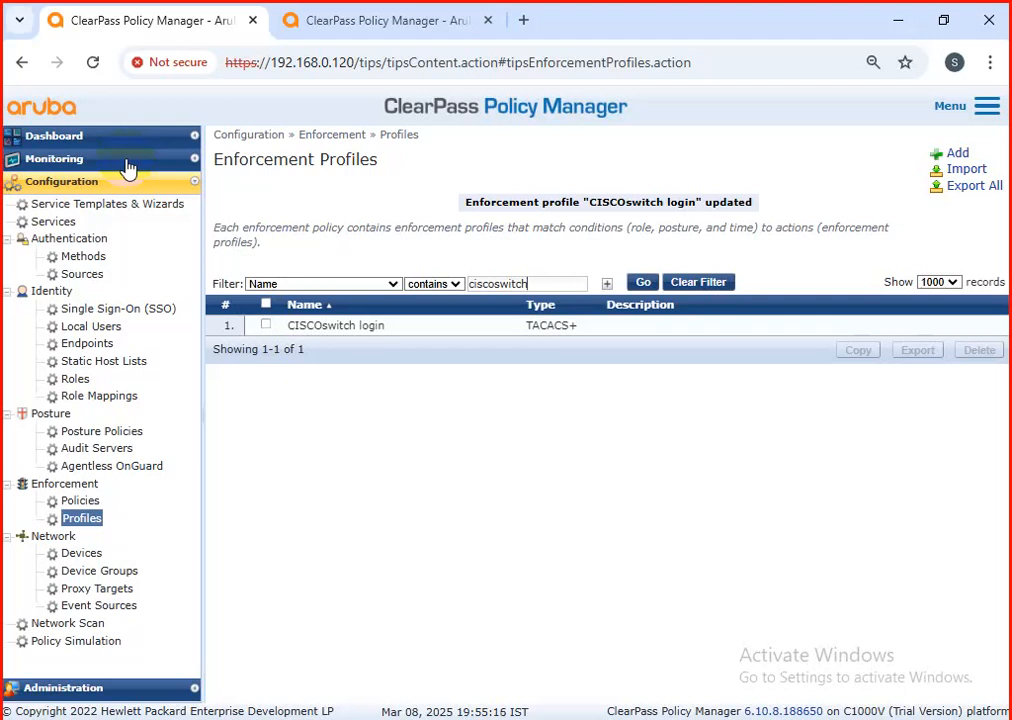
# Step: Create a new enforcement policy named "CISCO-switch for TACACS"
pyautogui.click(100, 500)
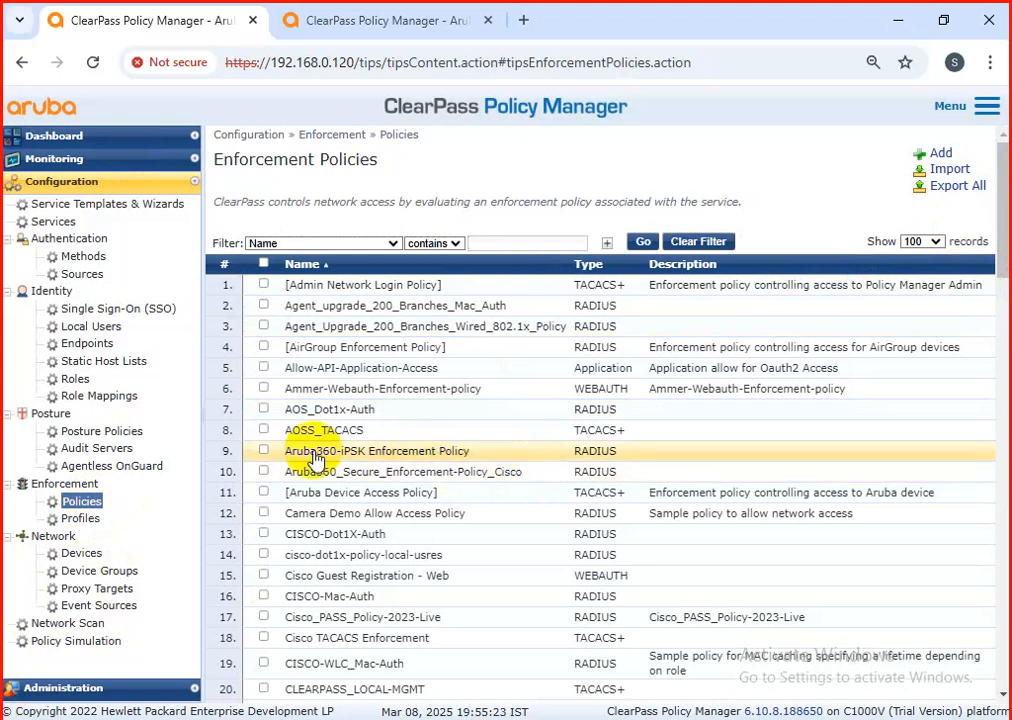
pyautogui.click(944, 157)
pyautogui.click(523, 210)
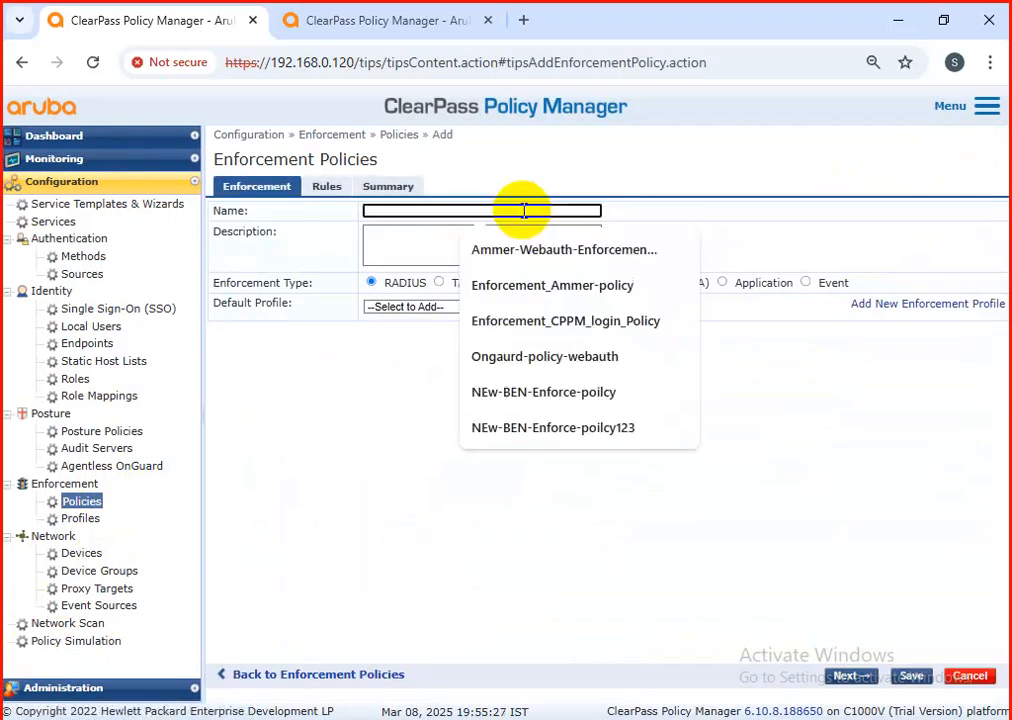
pyautogui.write('cisco')
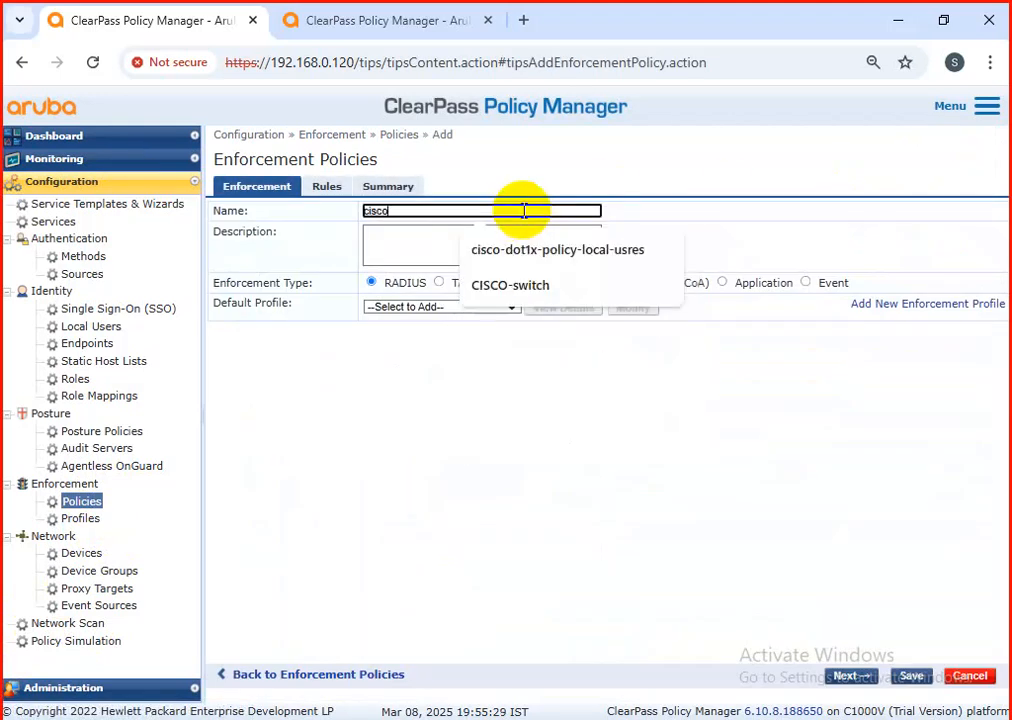
pyautogui.write('-swith')
pyautogui.press('BackSpace')
pyautogui.press('BackSpace')
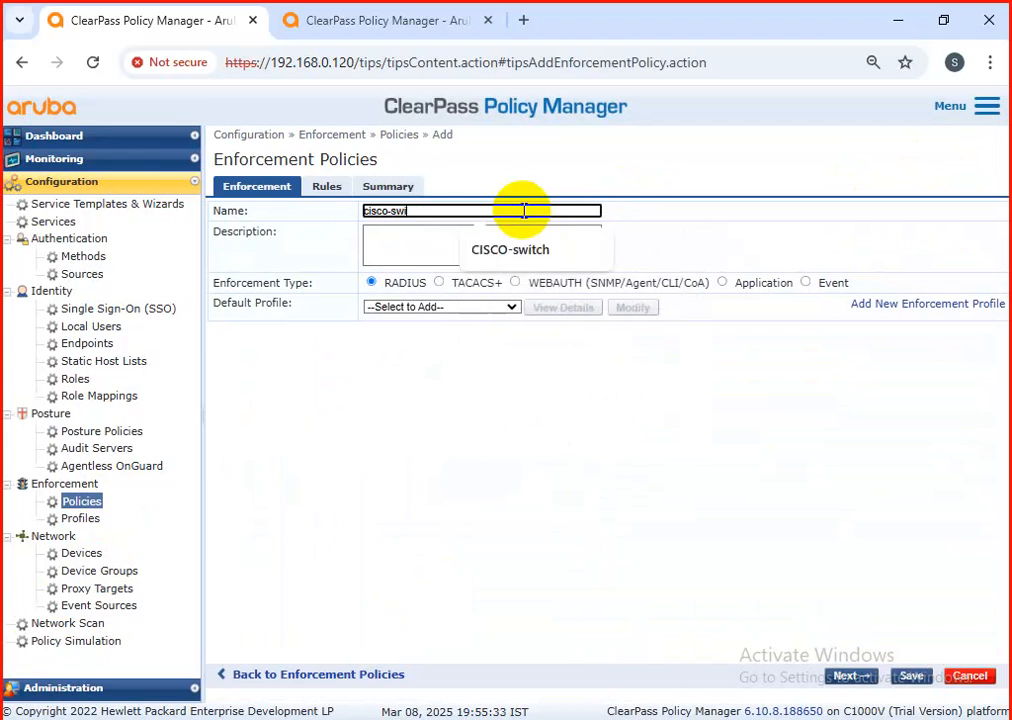
pyautogui.press('Down')
pyautogui.press('Return')
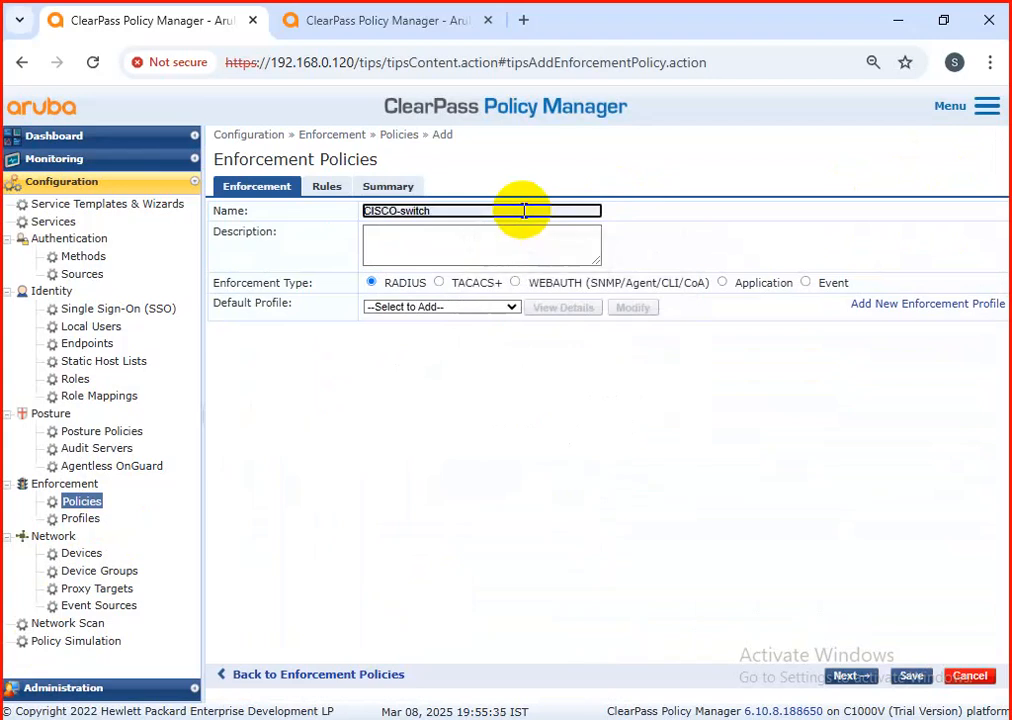
pyautogui.write('for ')
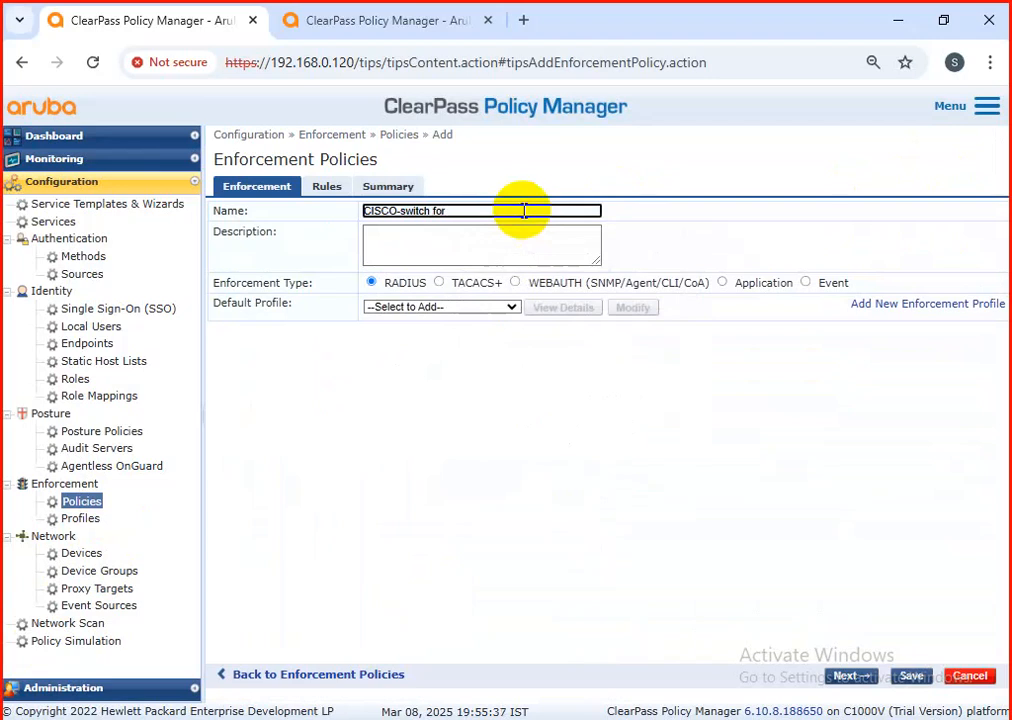
pyautogui.write('TACACS')
# Step: Set the policy's enforcement type to TACACS+ and its default profile to [TACACS+ Deny Profile]
pyautogui.click(440, 283)
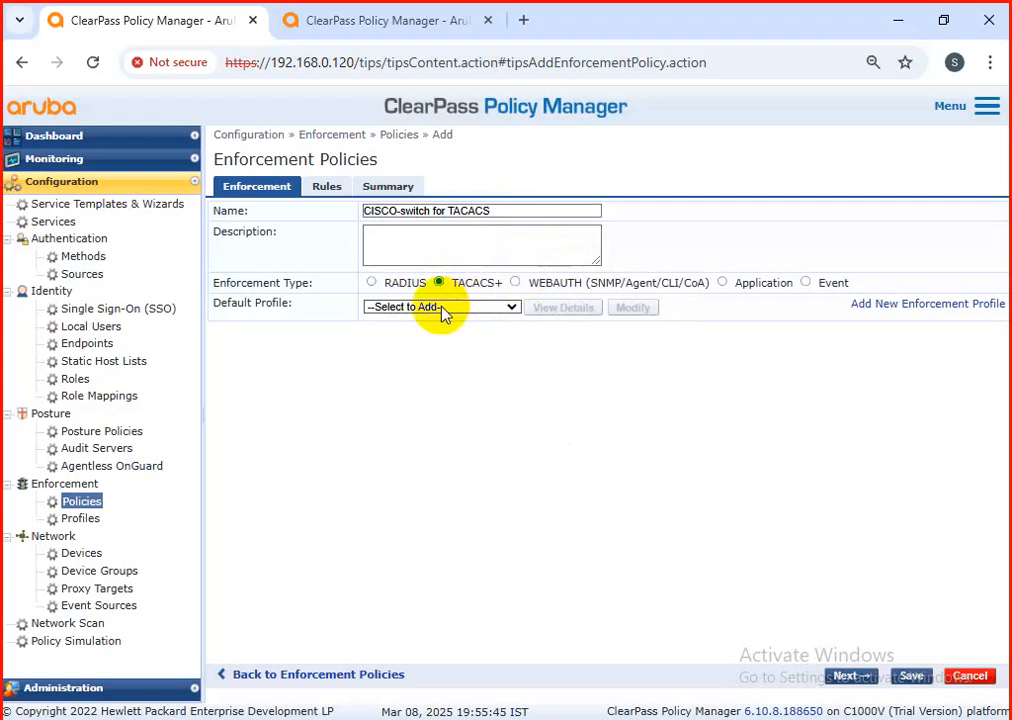
pyautogui.click(443, 310)
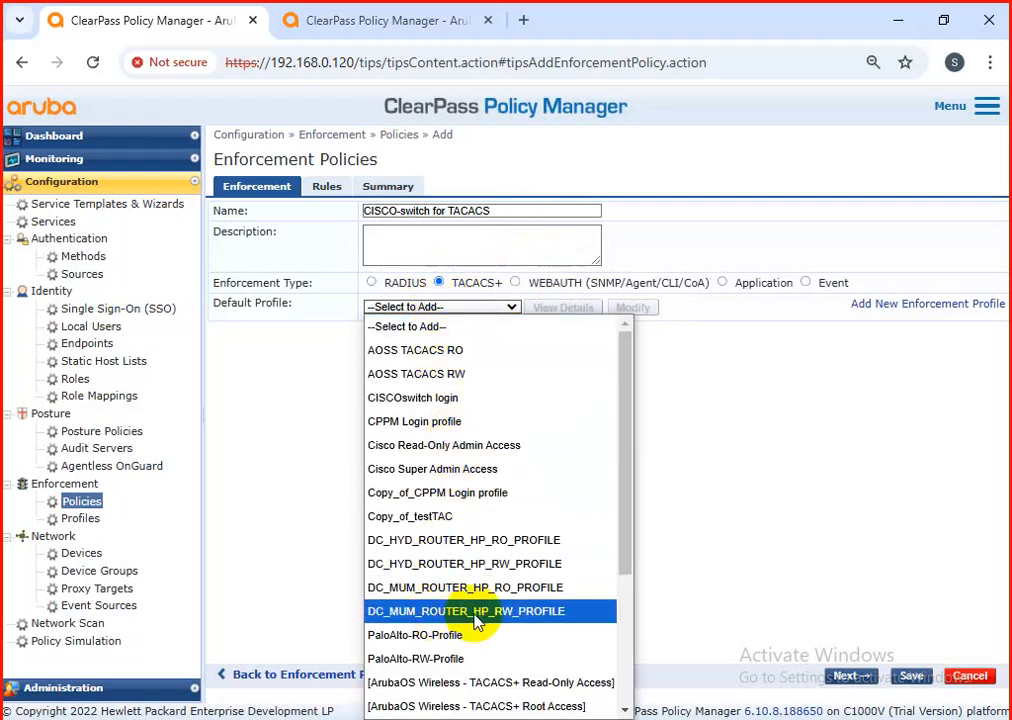
pyautogui.scroll(-3, 477, 620)
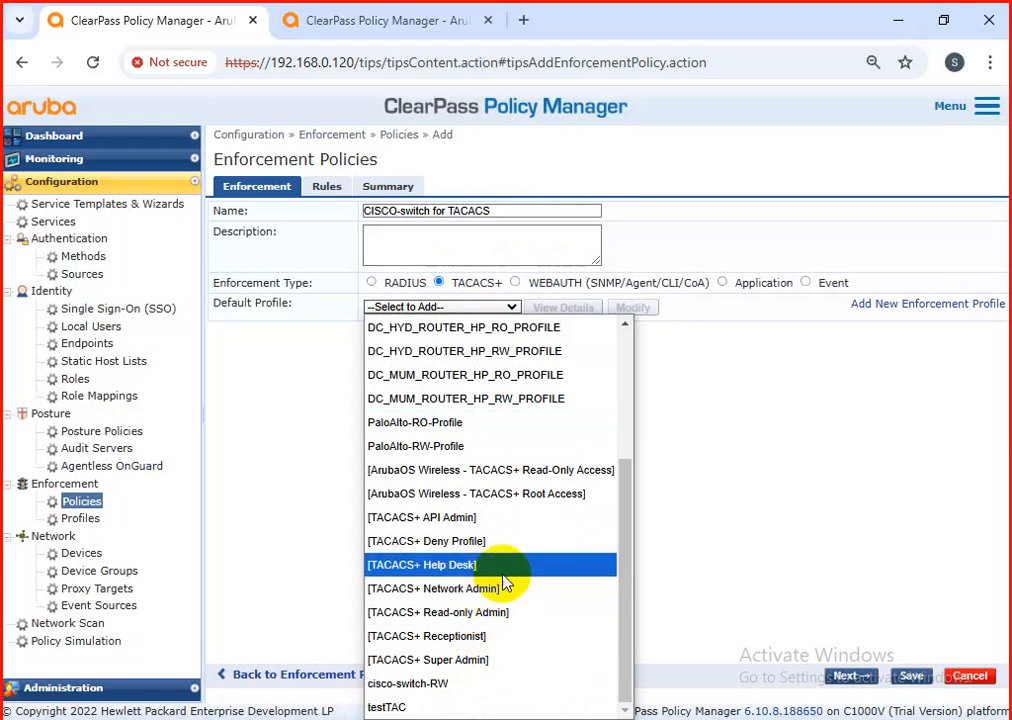
pyautogui.click(510, 541)
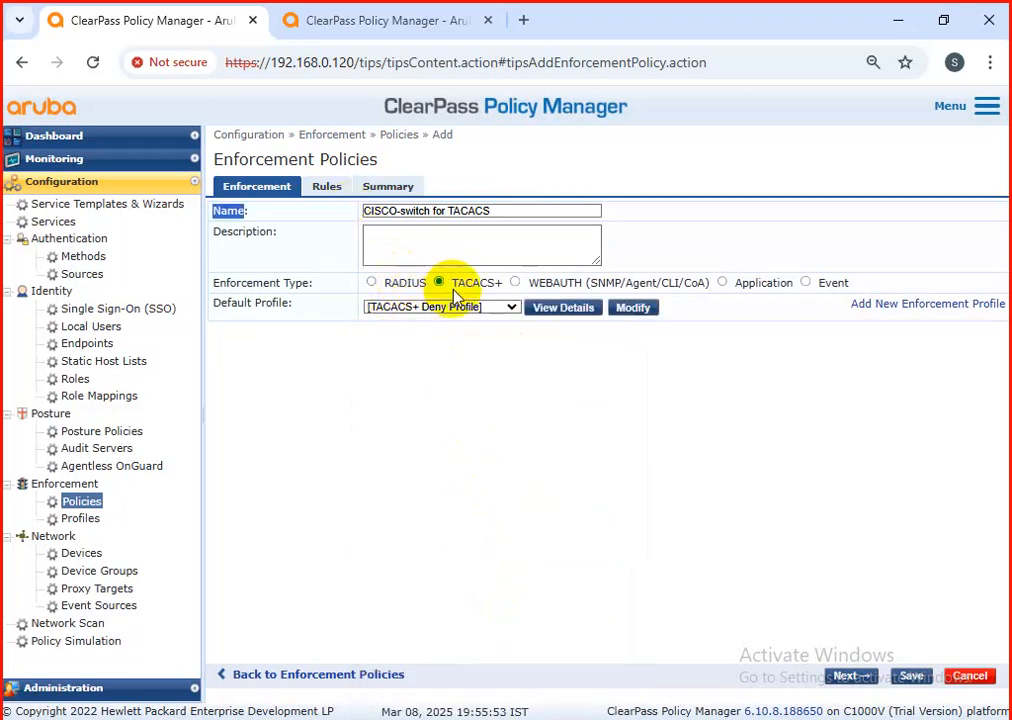
# Step: Add a policy rule with the condition Authentication Full-Username EQUALS_IGNORE_CASE and enter the administrator's username as the value
pyautogui.click(327, 189)
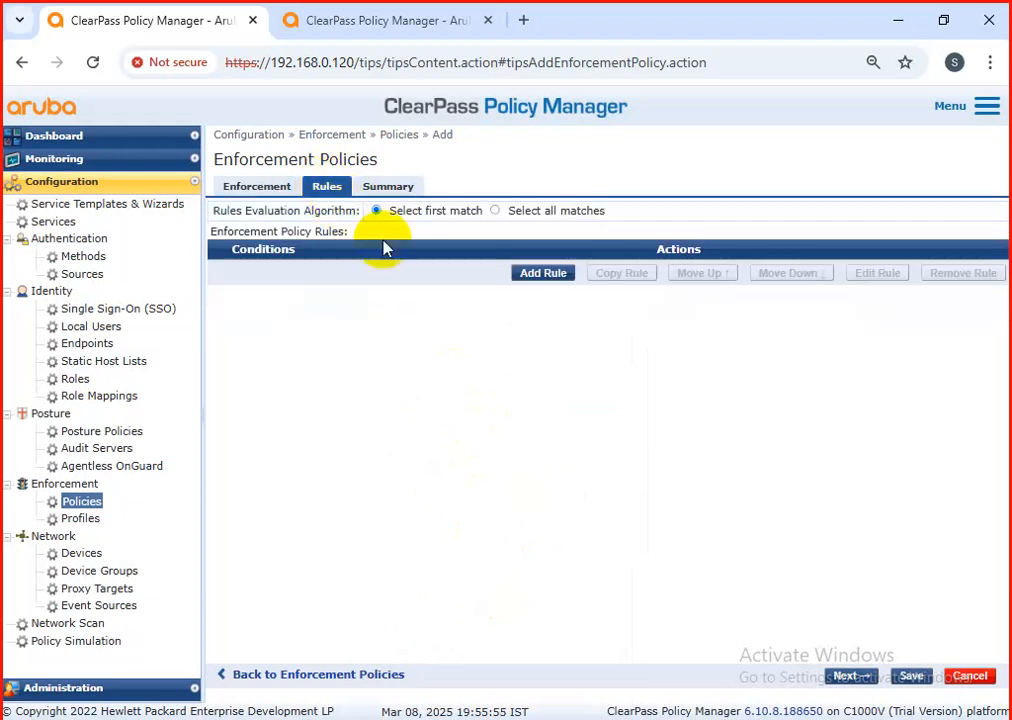
pyautogui.click(535, 277)
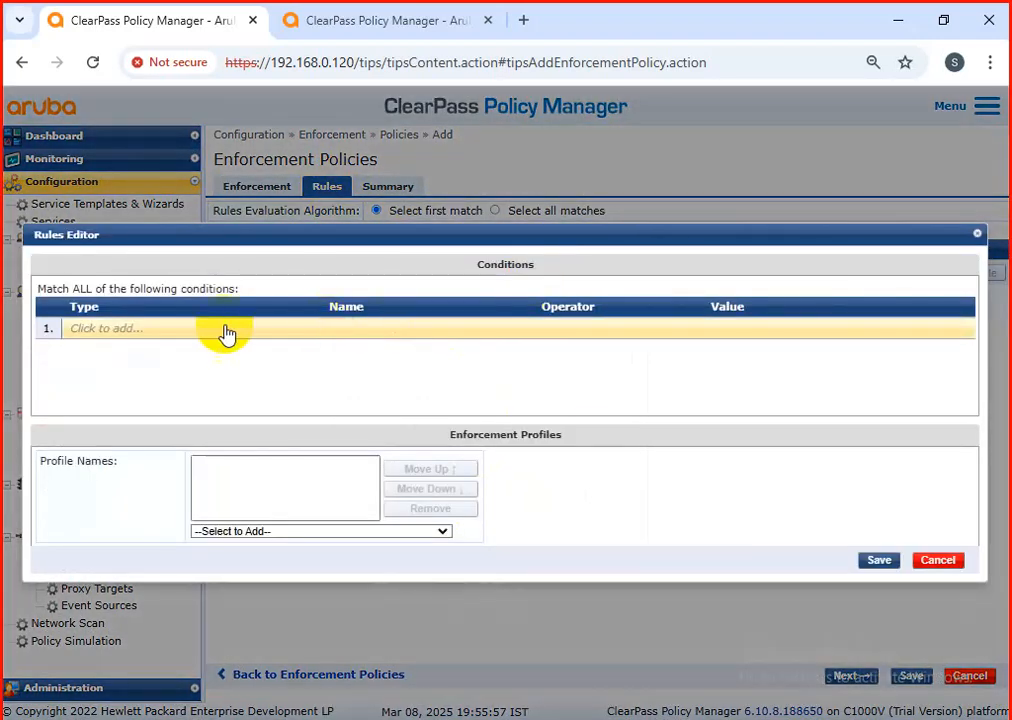
pyautogui.click(212, 333)
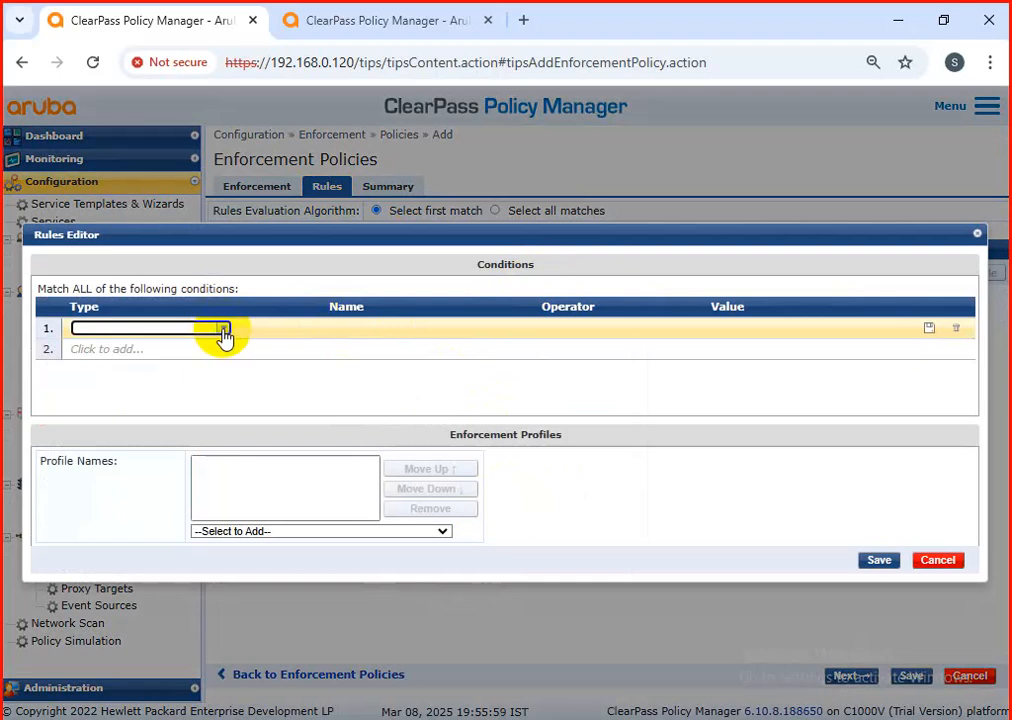
pyautogui.click(224, 331)
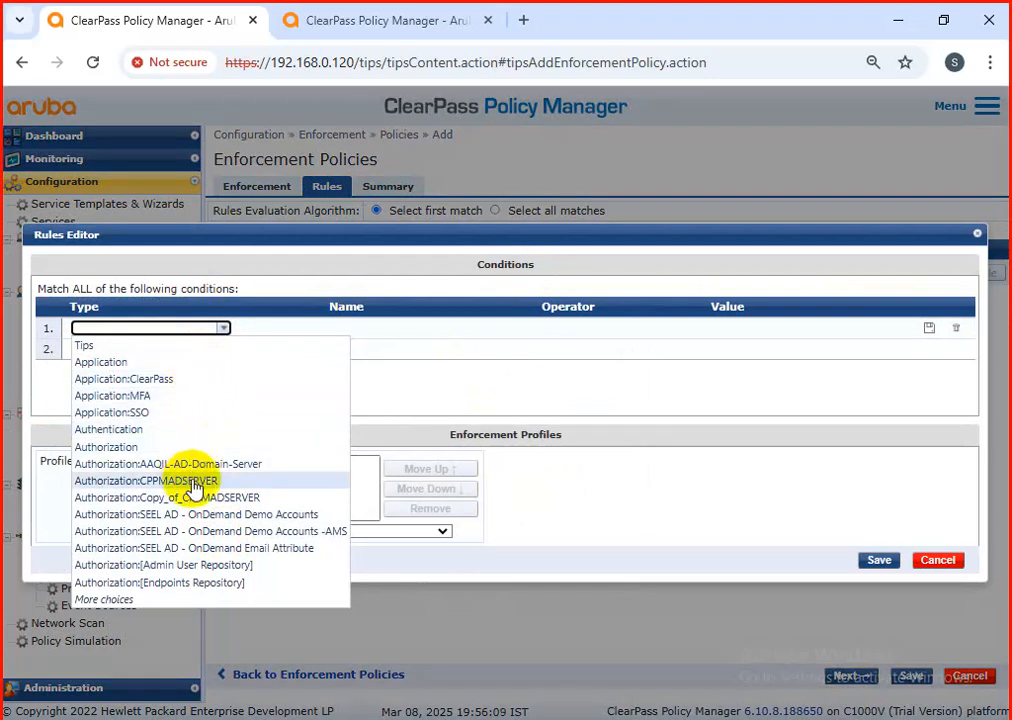
pyautogui.click(171, 433)
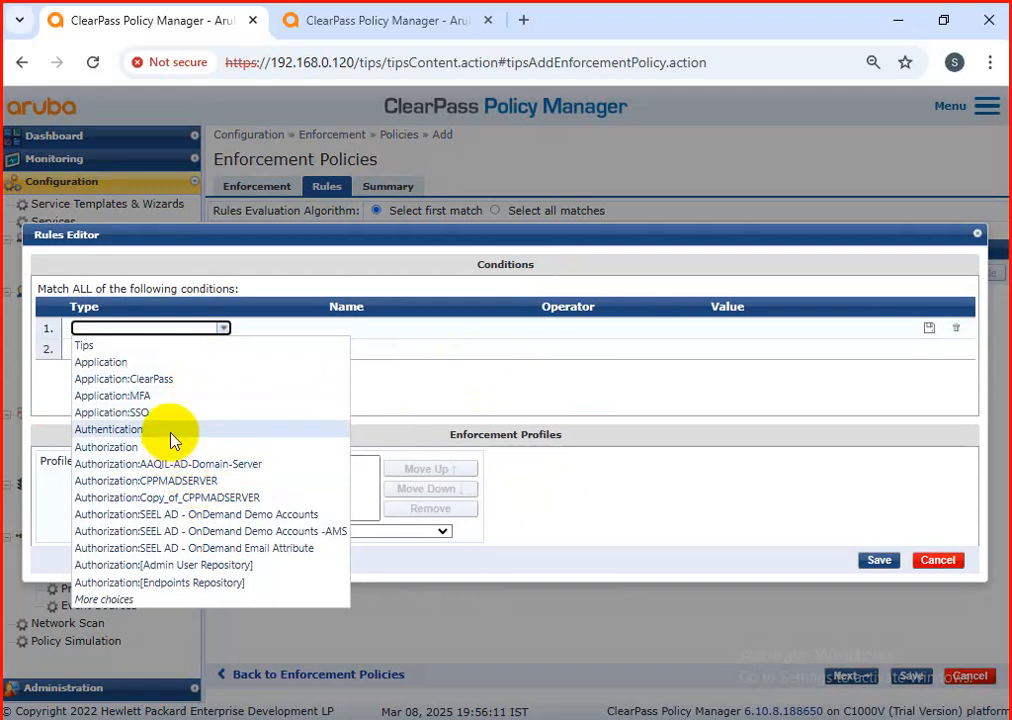
pyautogui.click(482, 330)
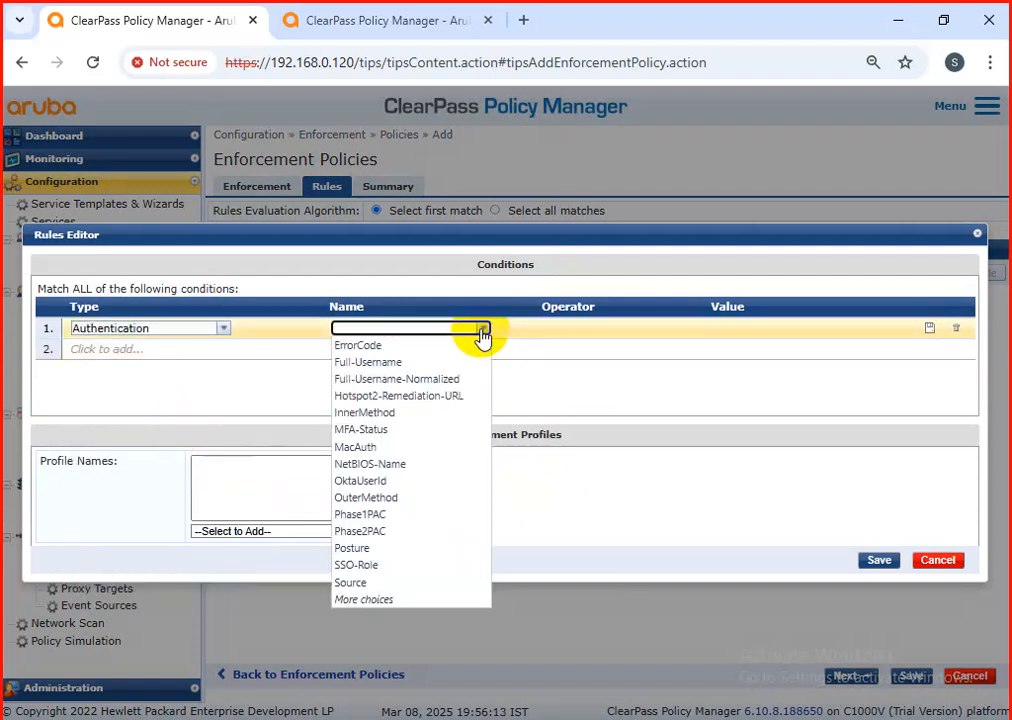
pyautogui.click(441, 361)
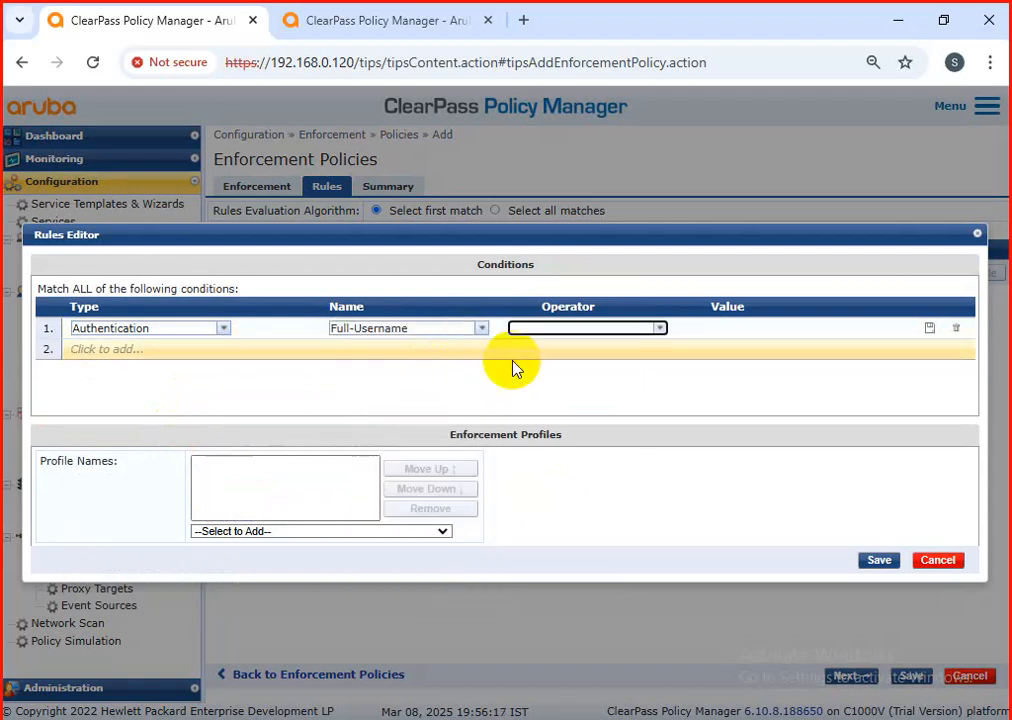
pyautogui.click(660, 331)
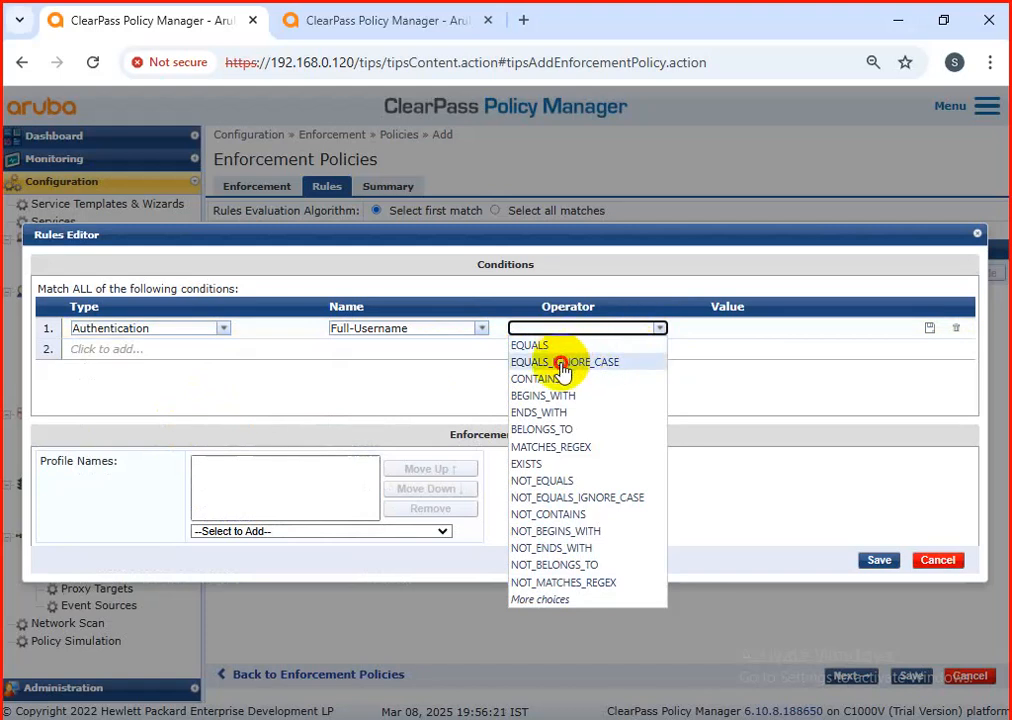
pyautogui.click(568, 362)
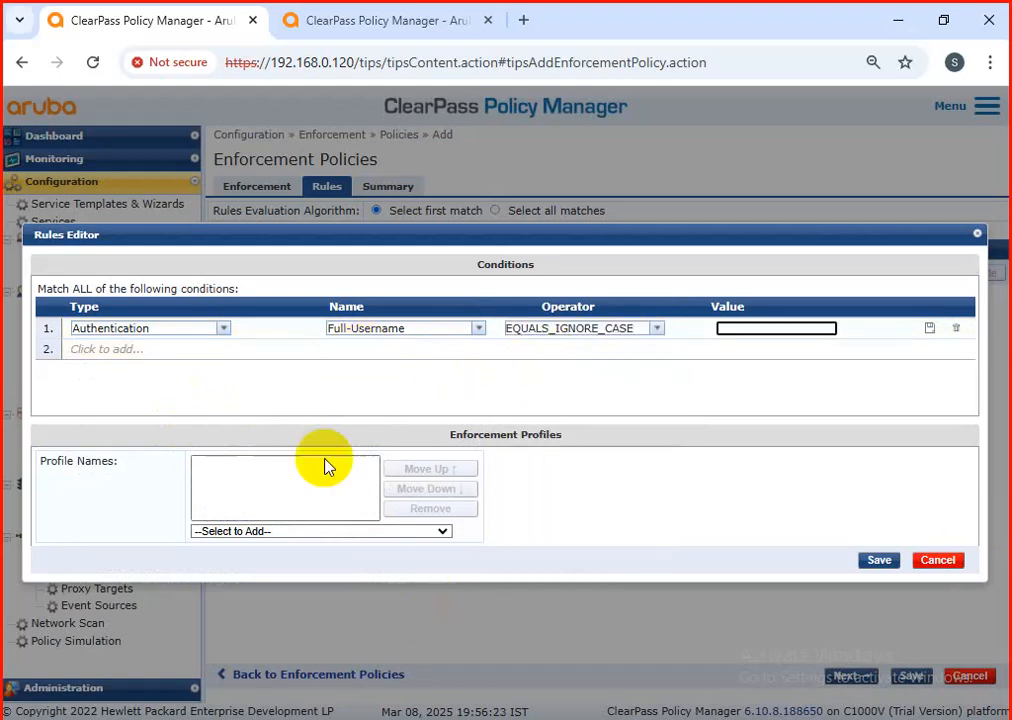
pyautogui.click(775, 329)
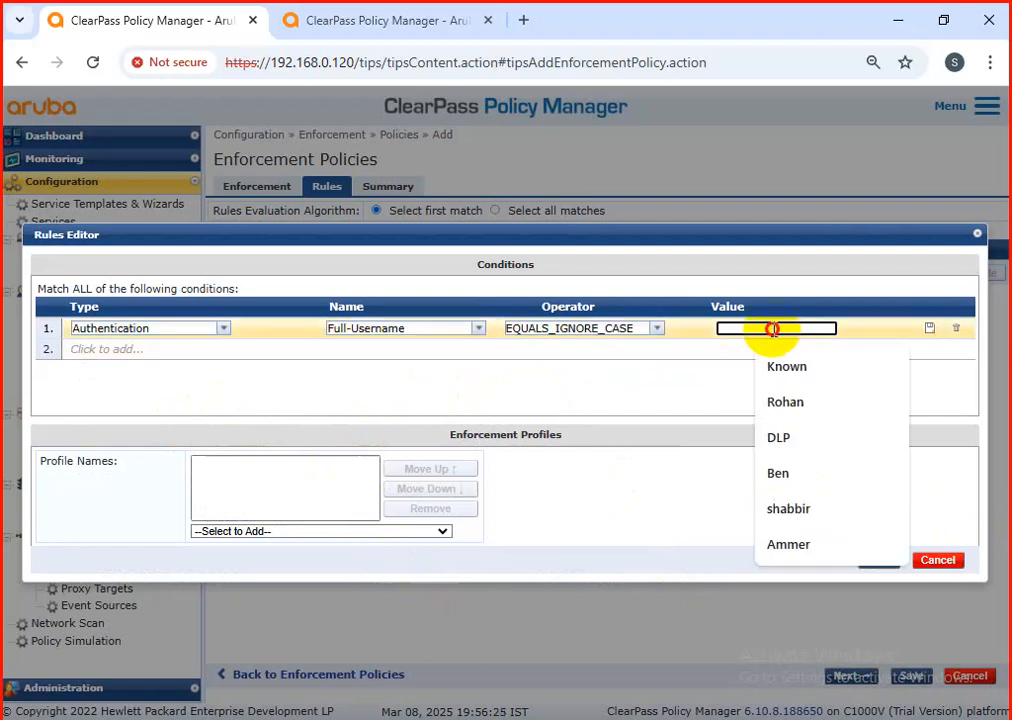
pyautogui.write('oeepak')
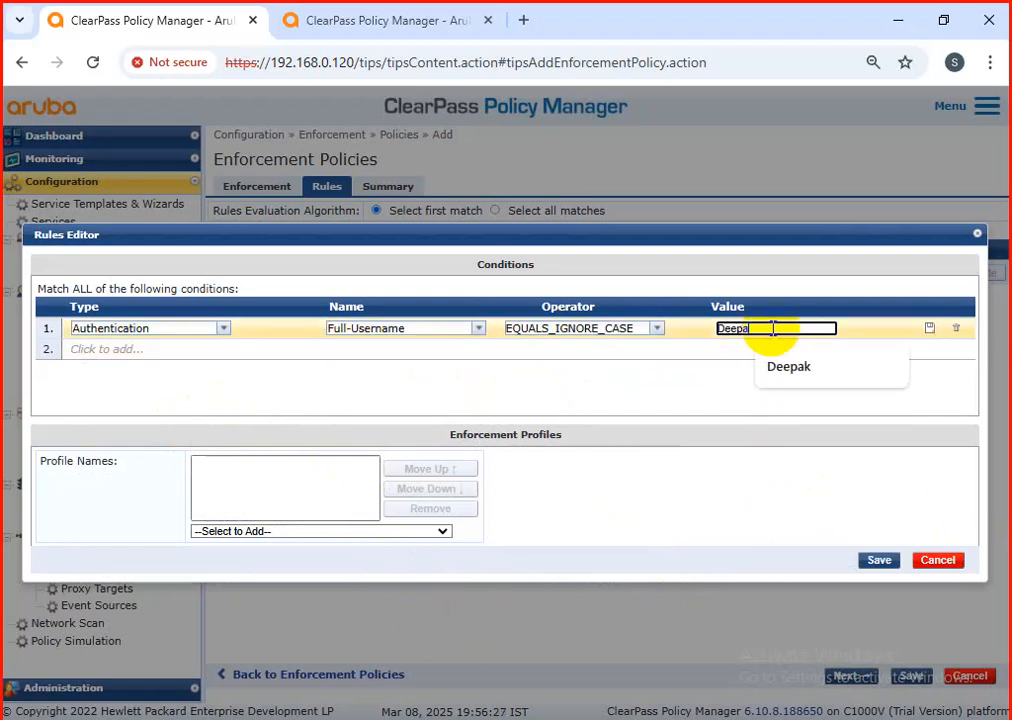
# Step: Assign the cisco-switch-RW enforcement profile to the rule
pyautogui.click(389, 533)
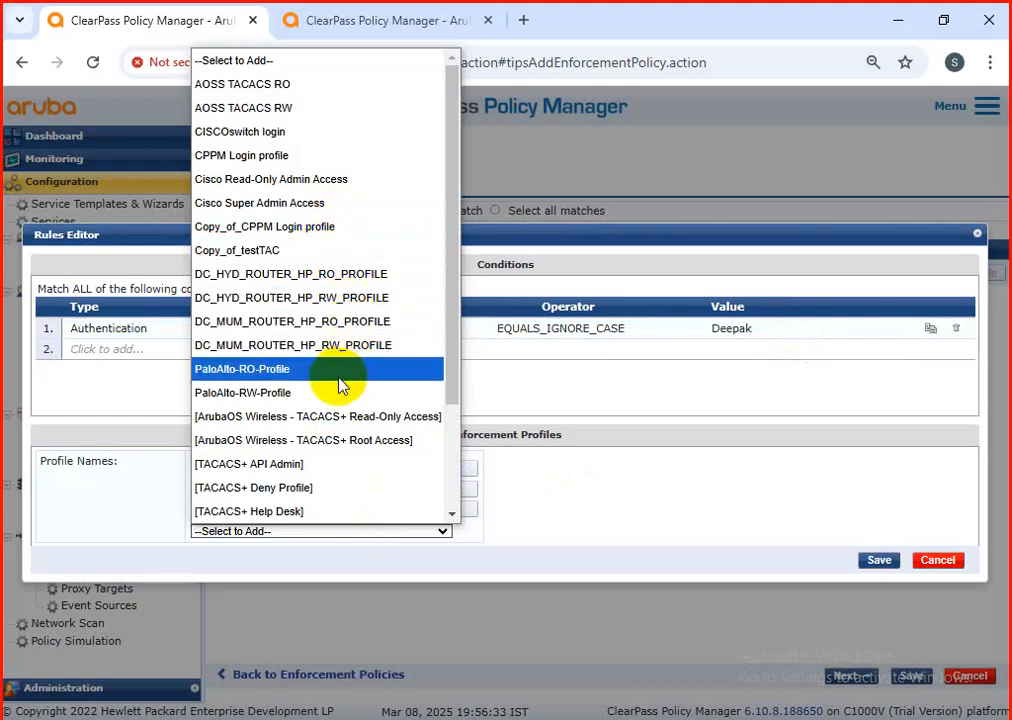
pyautogui.scroll(-2, 340, 385)
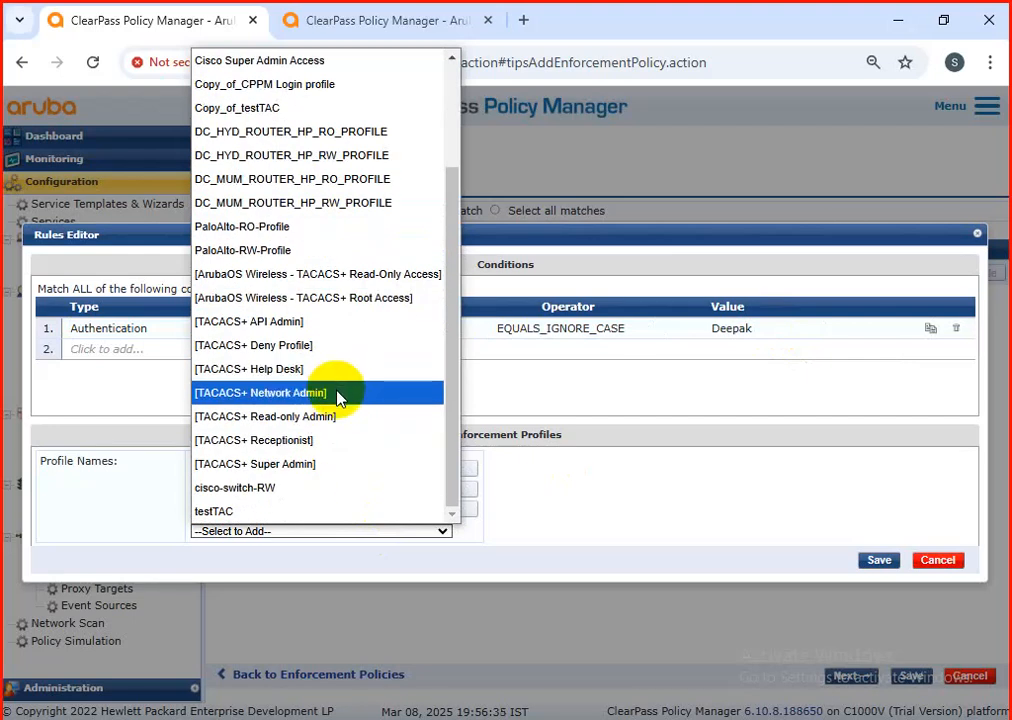
pyautogui.click(300, 490)
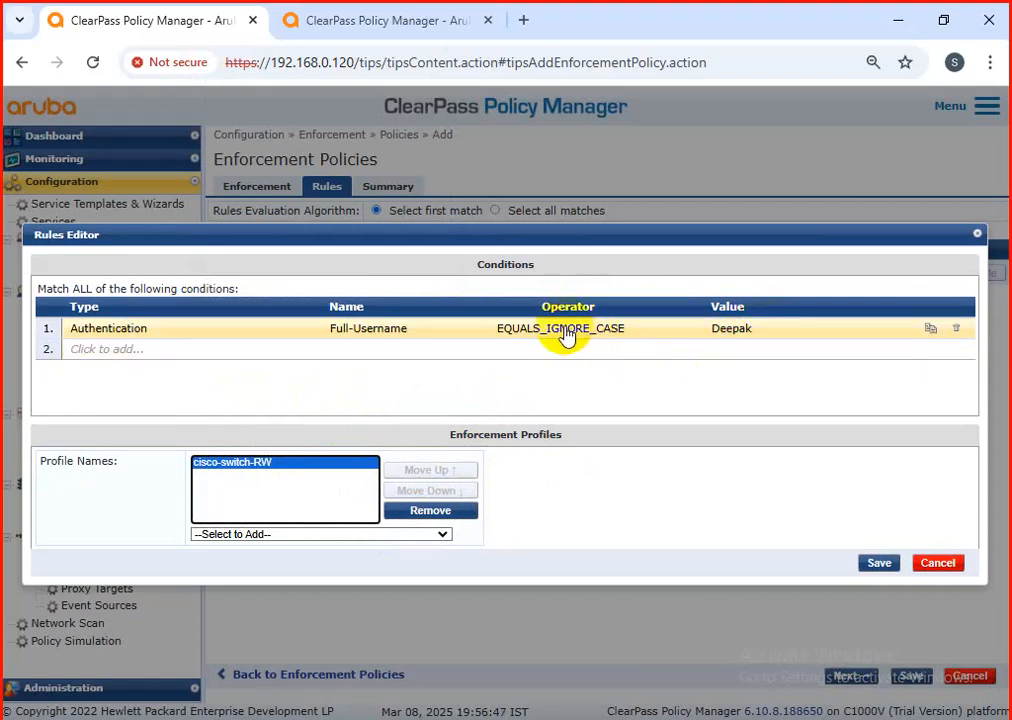
# Step: Switch the username condition's operator to EQUALS and return it to EQUALS_IGNORE_CASE
pyautogui.click(495, 335)
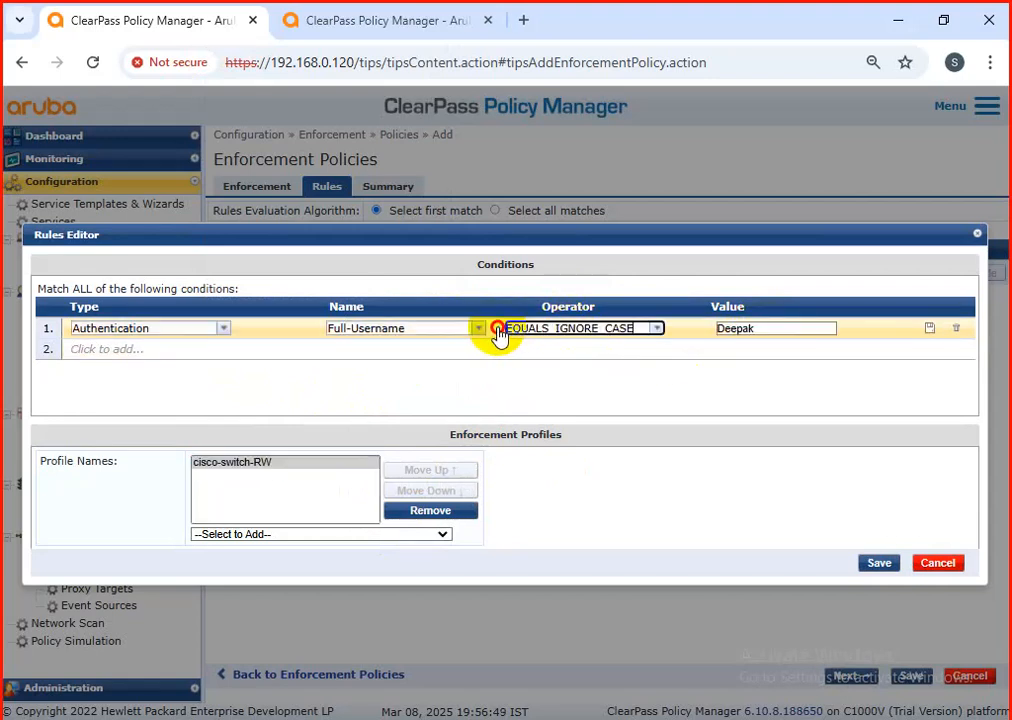
pyautogui.click(656, 330)
pyautogui.click(585, 348)
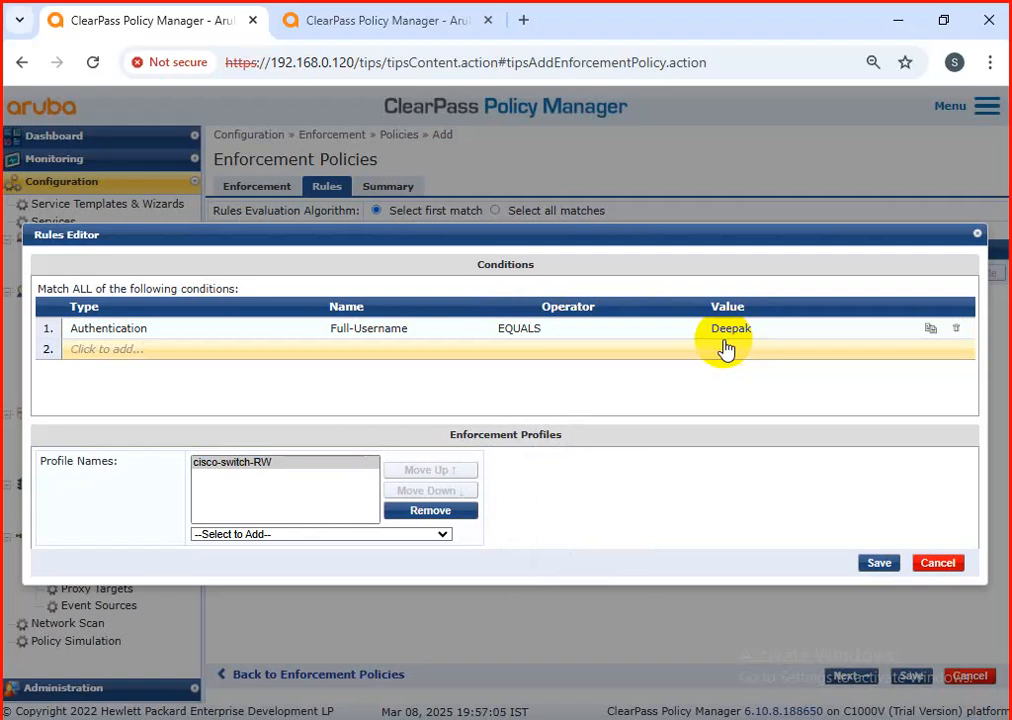
pyautogui.click(549, 338)
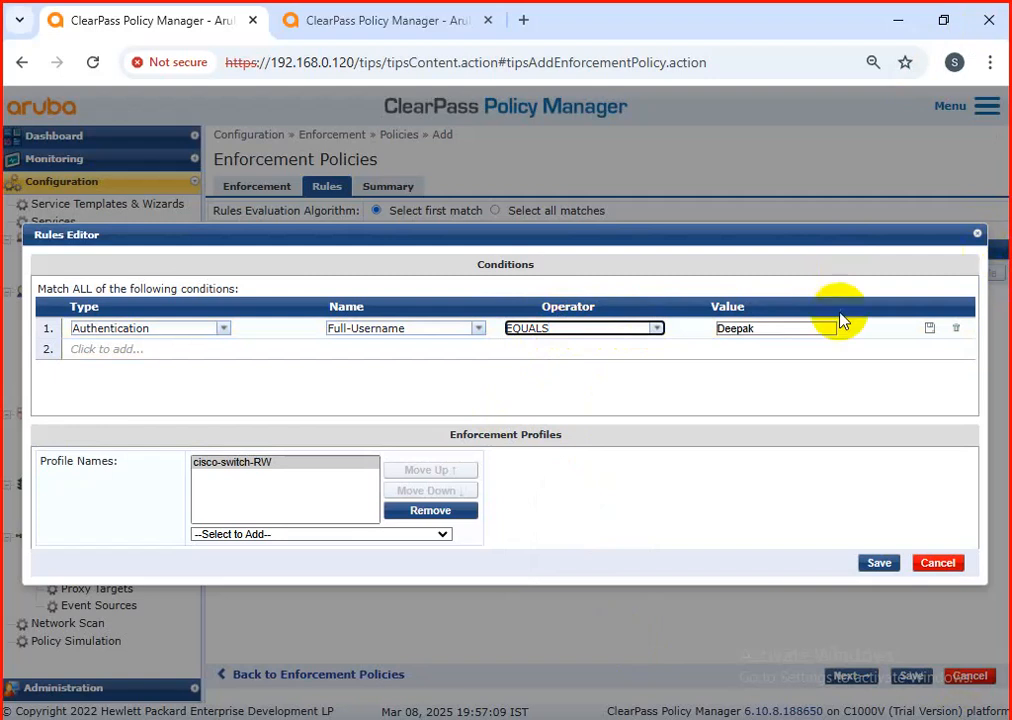
pyautogui.click(657, 330)
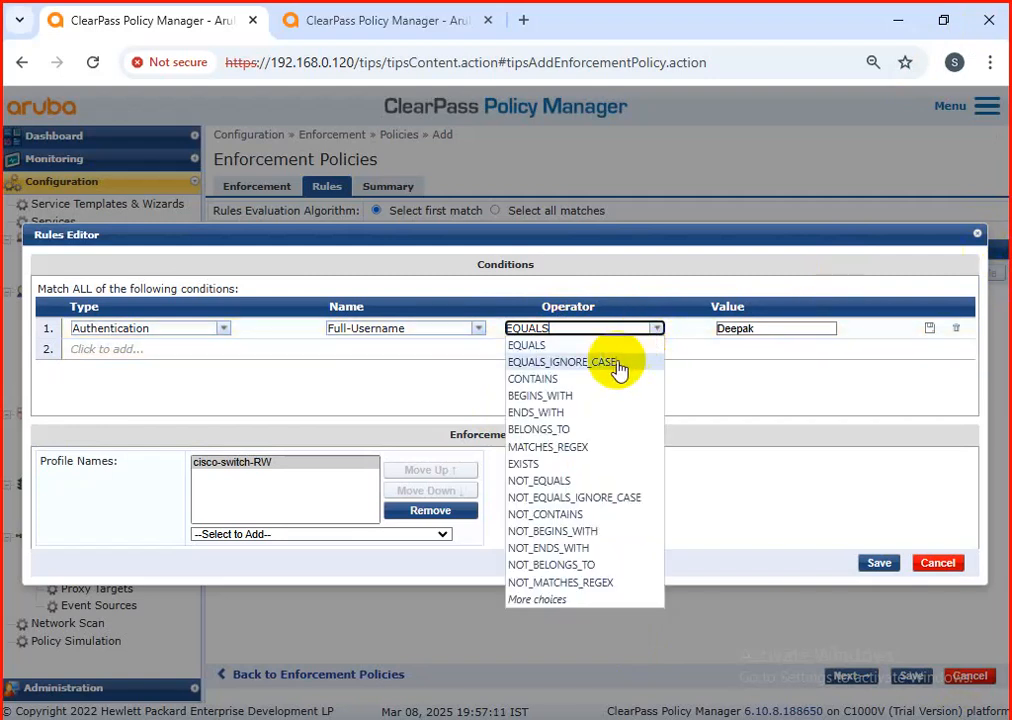
pyautogui.click(518, 362)
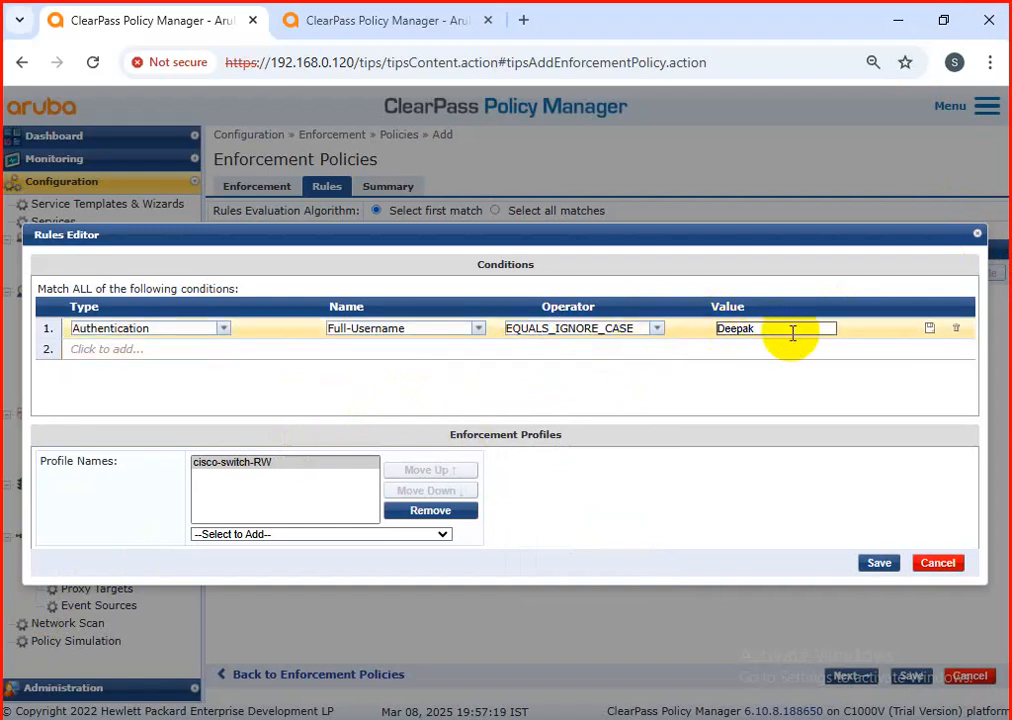
# Step: Commit the username condition and save the rule that applies the cisco-switch-RW profile
pyautogui.moveTo(775, 330); pyautogui.dragTo(707, 354)
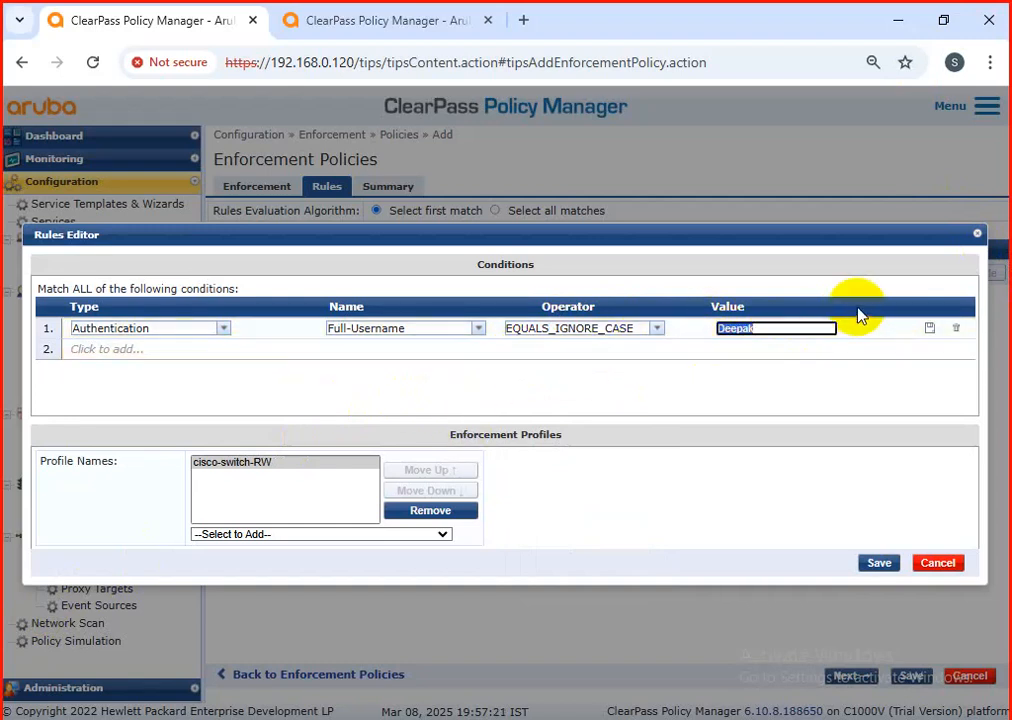
pyautogui.click(930, 336)
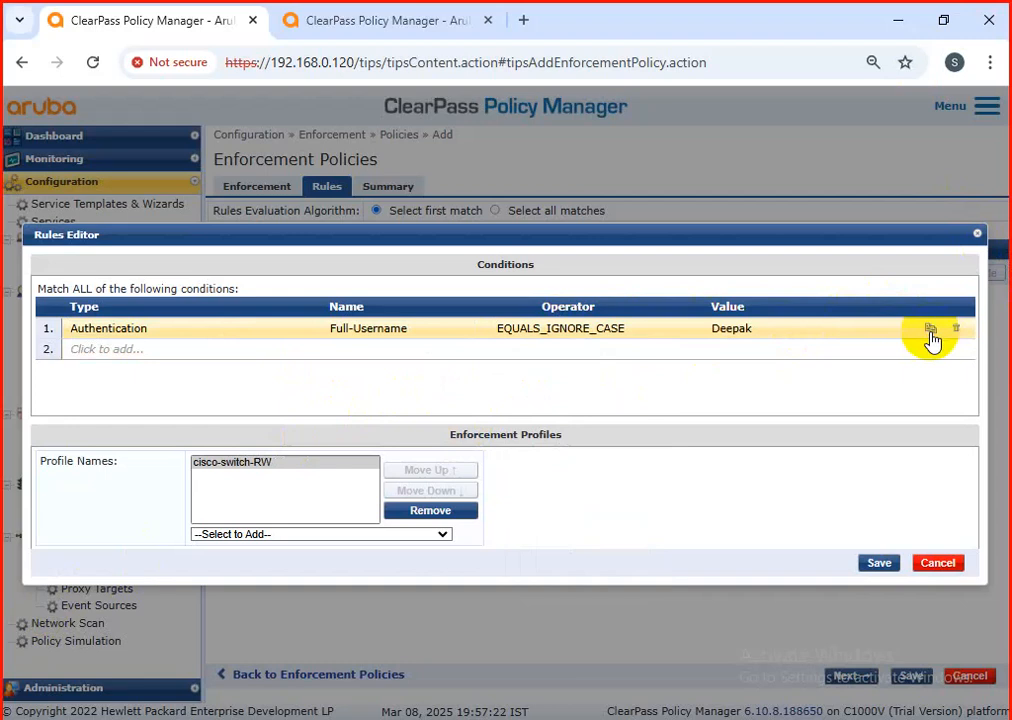
pyautogui.click(879, 563)
# Step: Add a second policy rule with the condition Authentication Full-Username EQUALS_IGNORE_CASE and enter the second user's username as the value
pyautogui.click(553, 294)
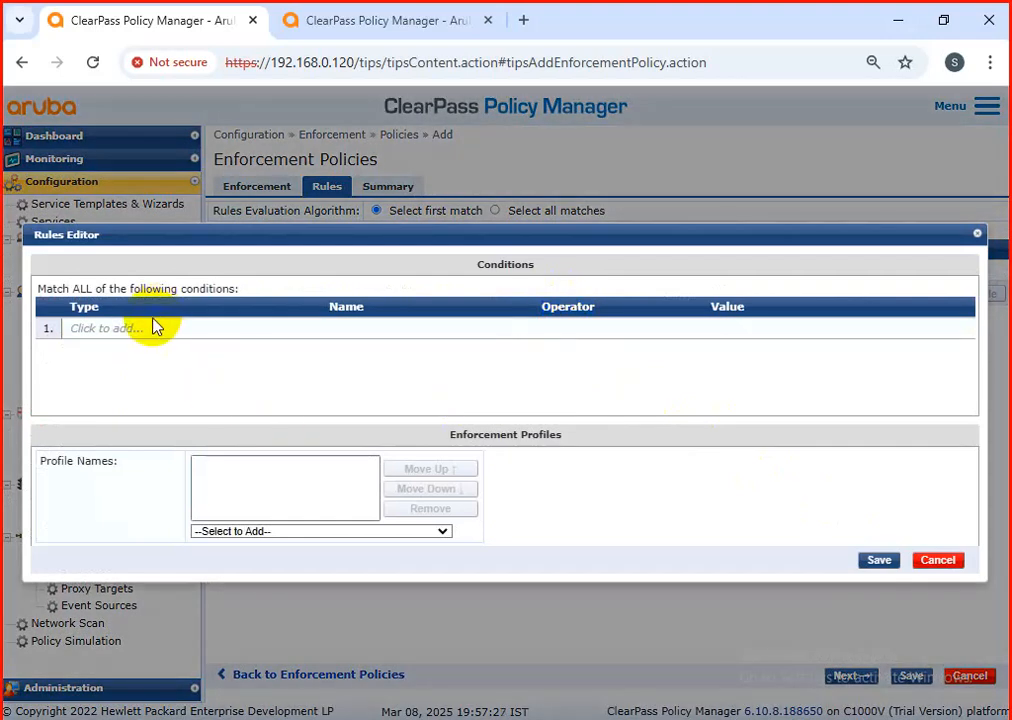
pyautogui.click(154, 326)
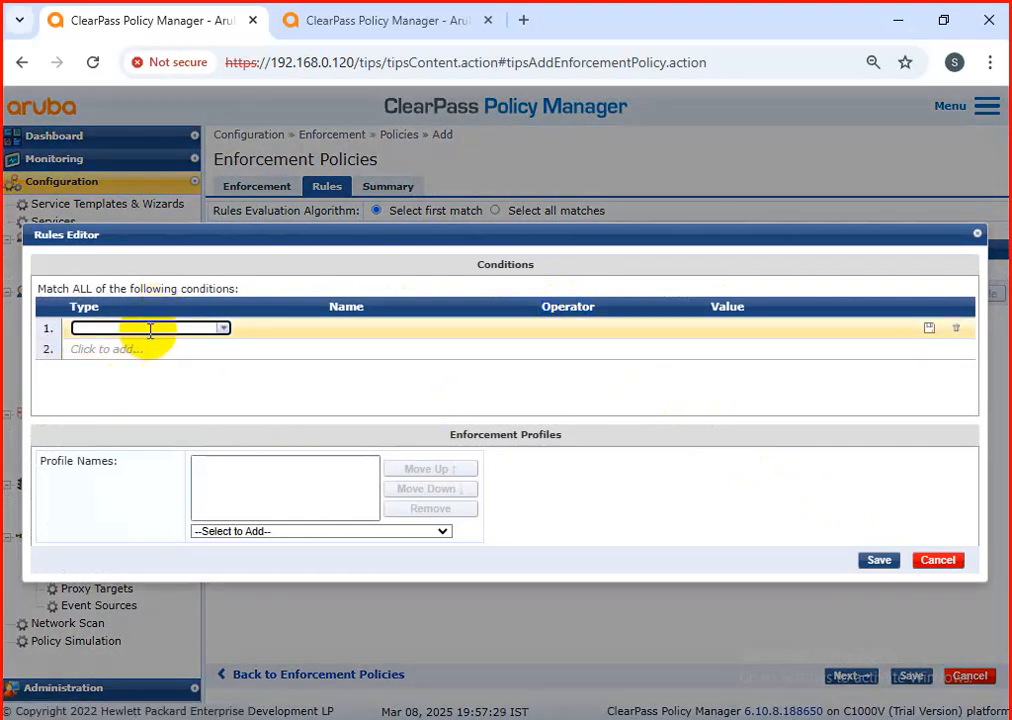
pyautogui.write('auth')
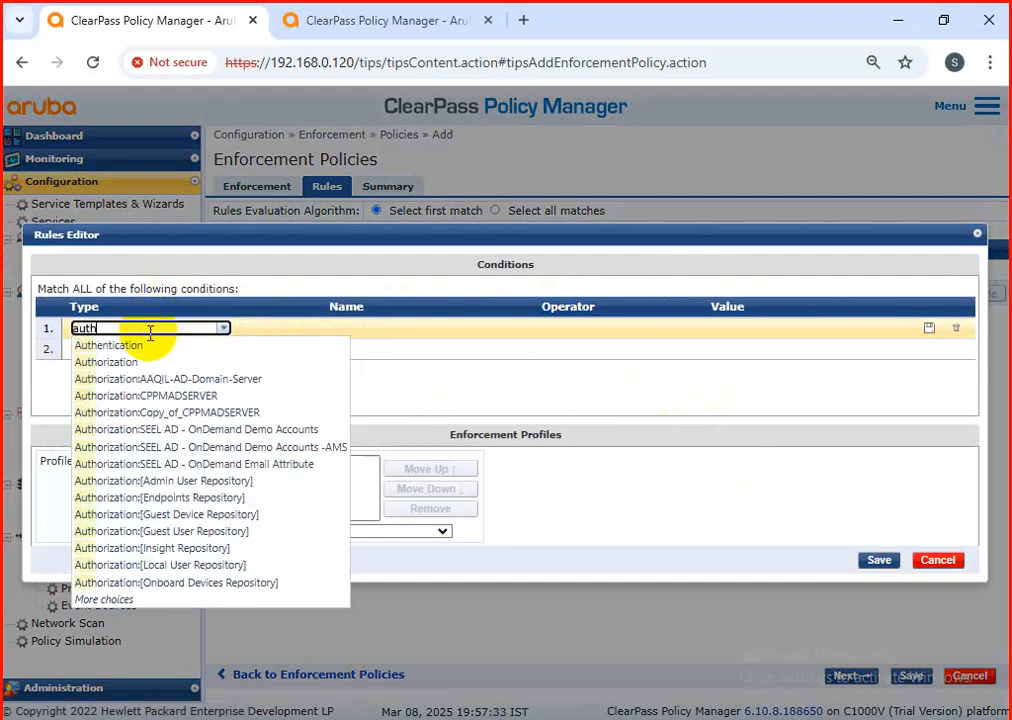
pyautogui.click(142, 346)
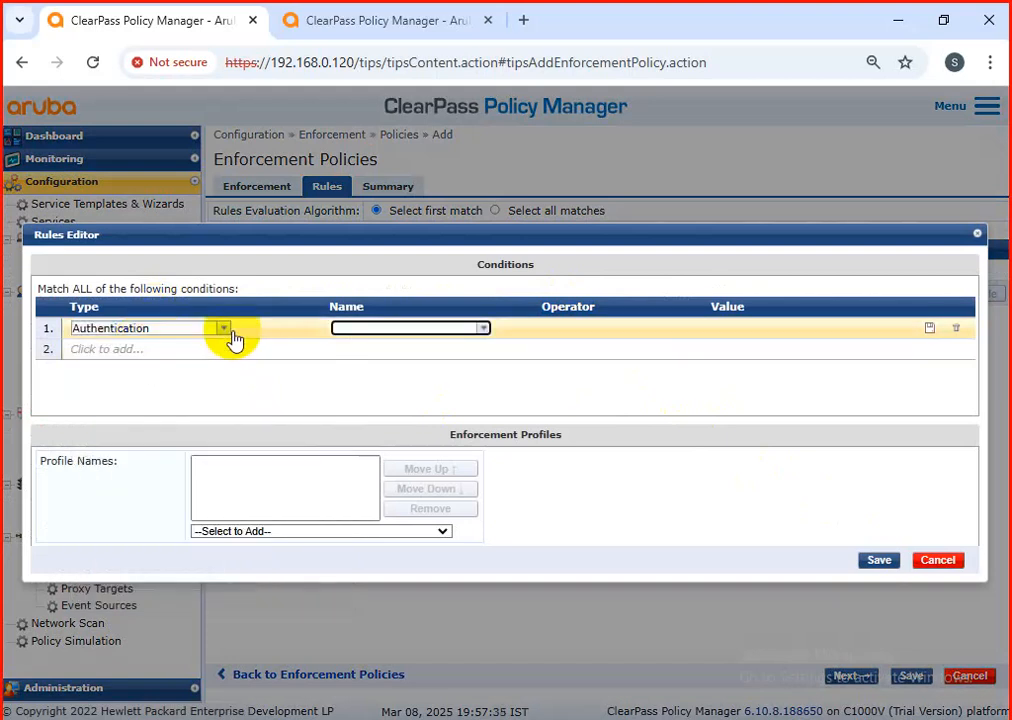
pyautogui.click(480, 329)
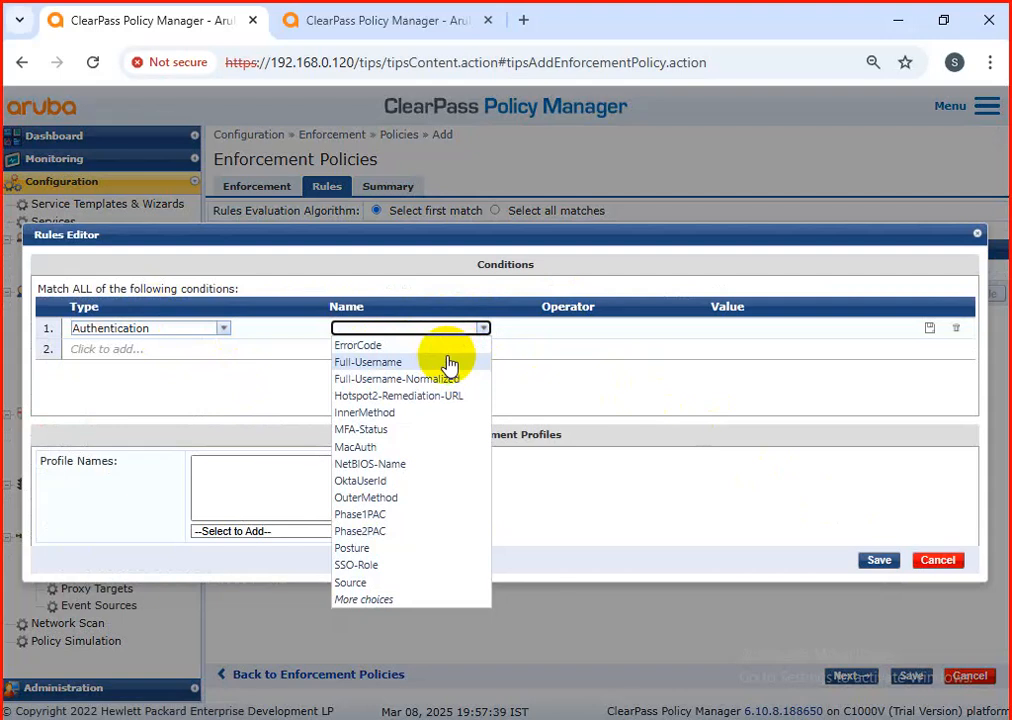
pyautogui.click(449, 363)
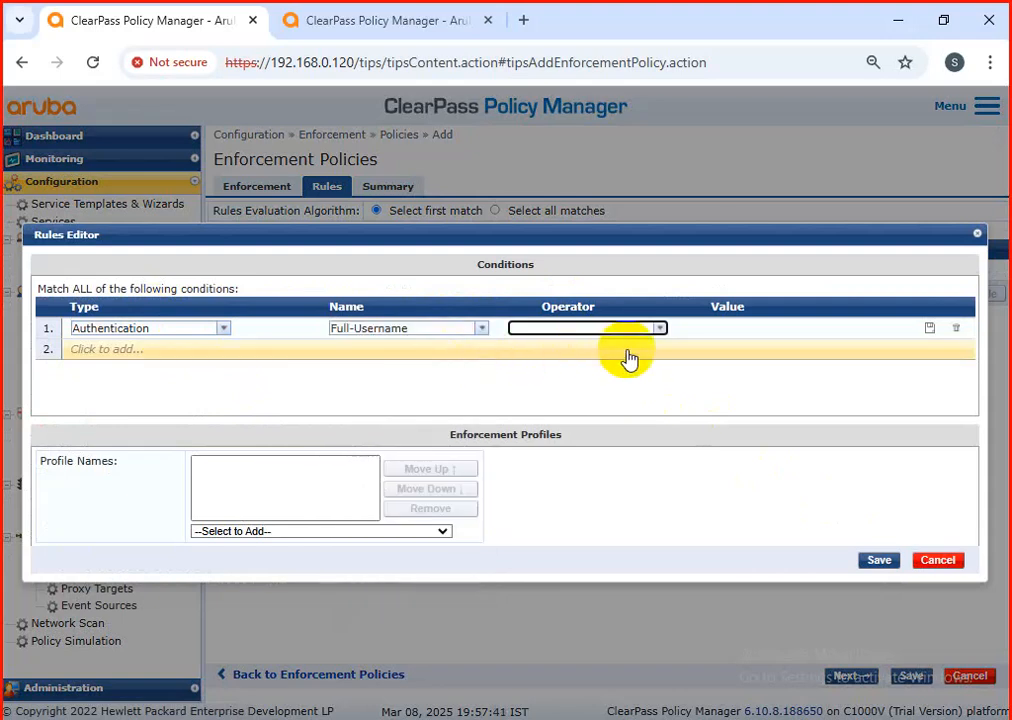
pyautogui.click(659, 330)
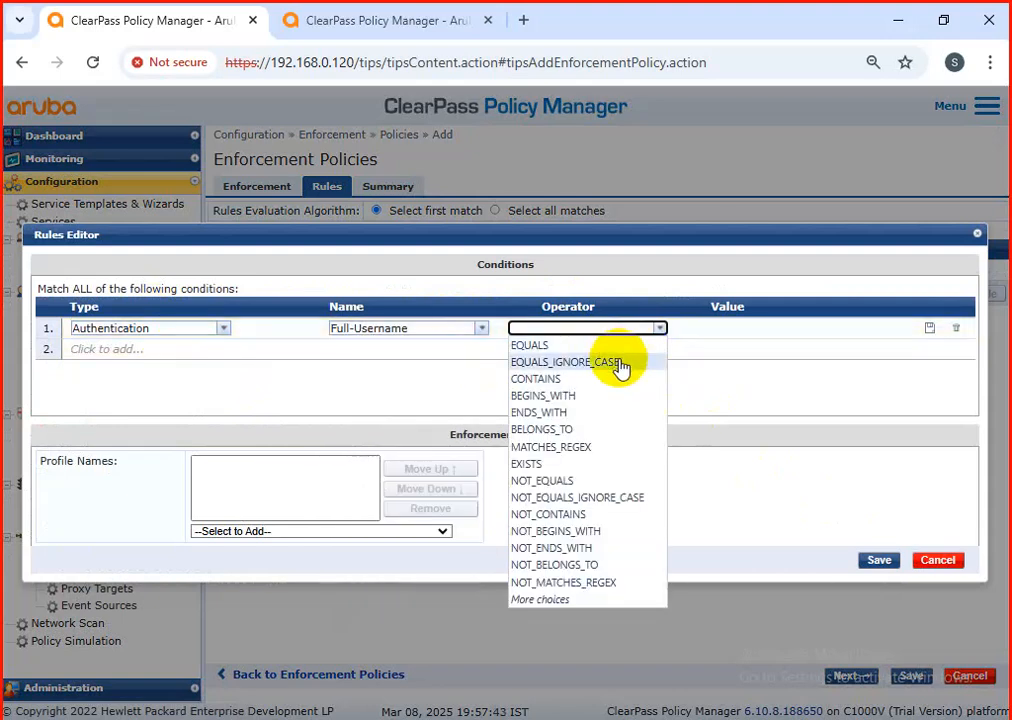
pyautogui.click(620, 368)
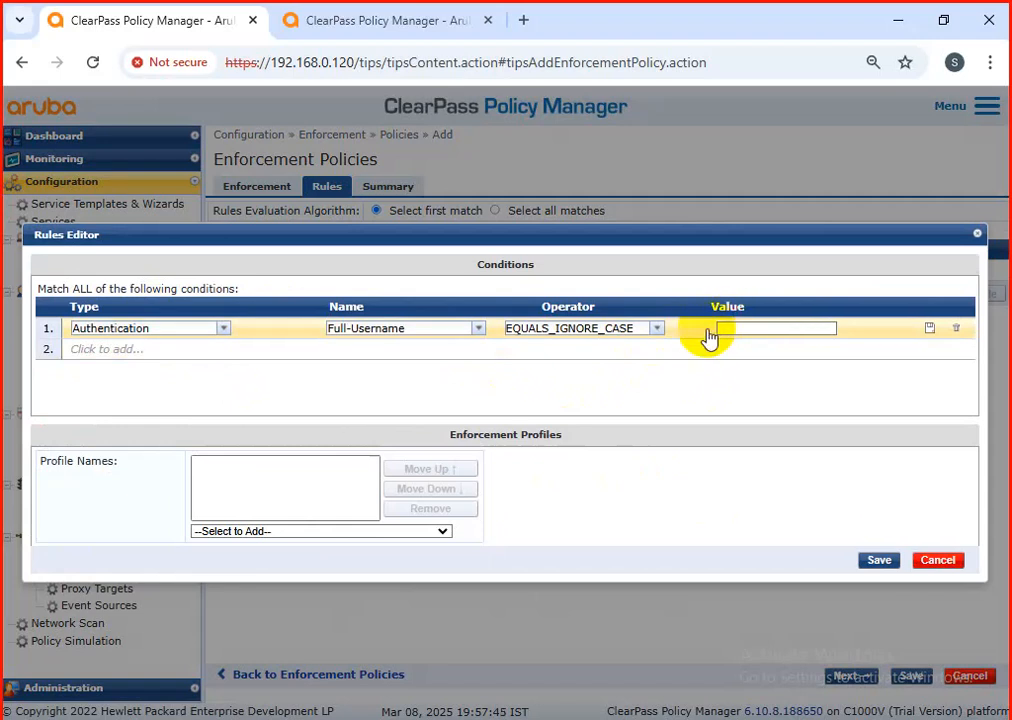
pyautogui.click(789, 328)
pyautogui.write('Roahn')
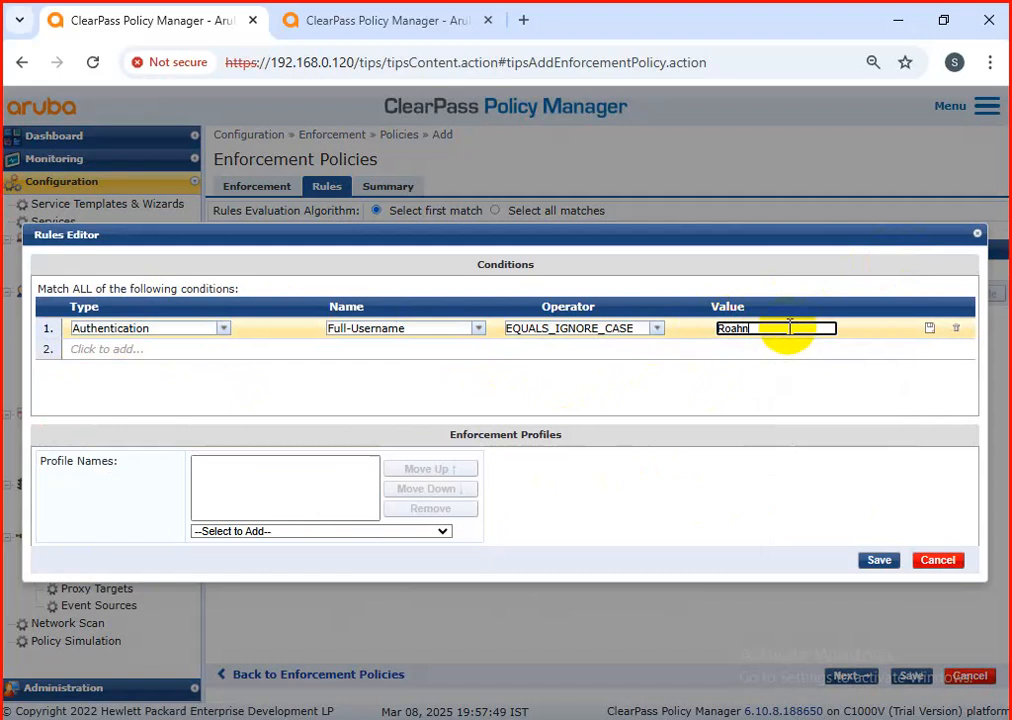
# Step: Assign PaloAlto-RO-Profile to the second username rule, and save both the rule and the enforcement policy
pyautogui.click(365, 534)
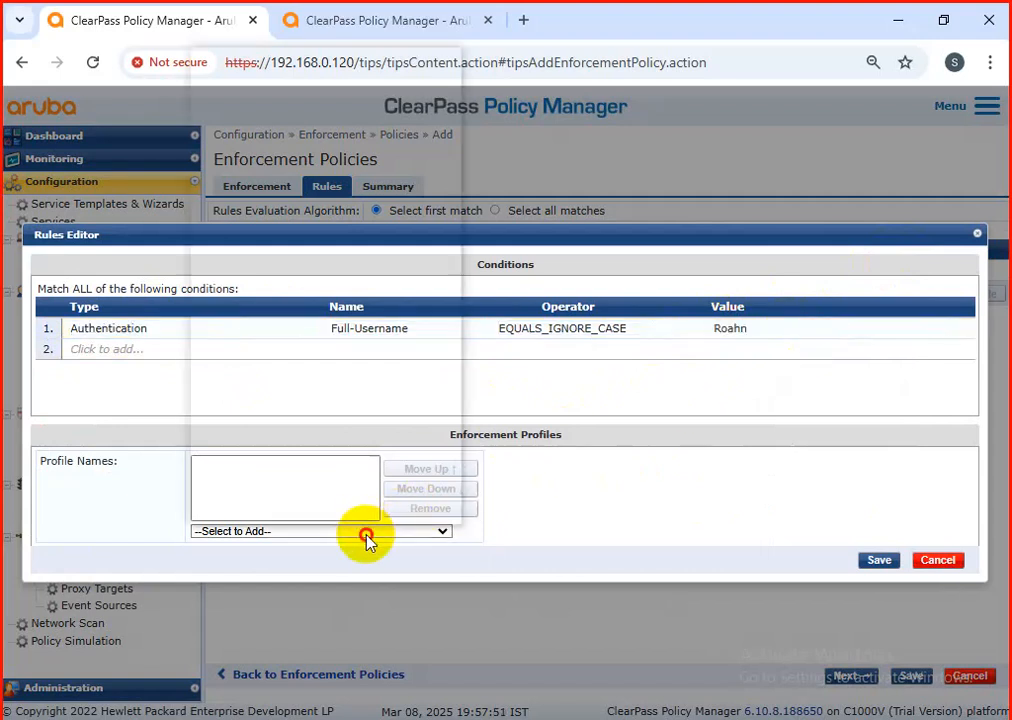
pyautogui.click(248, 535)
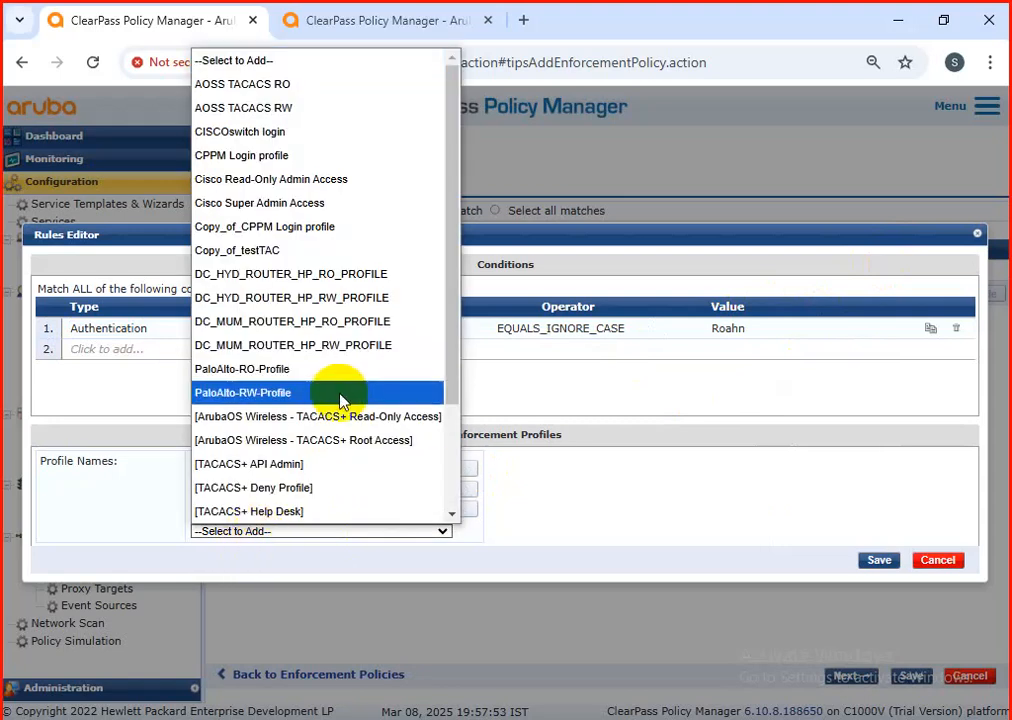
pyautogui.scroll(-2, 341, 400)
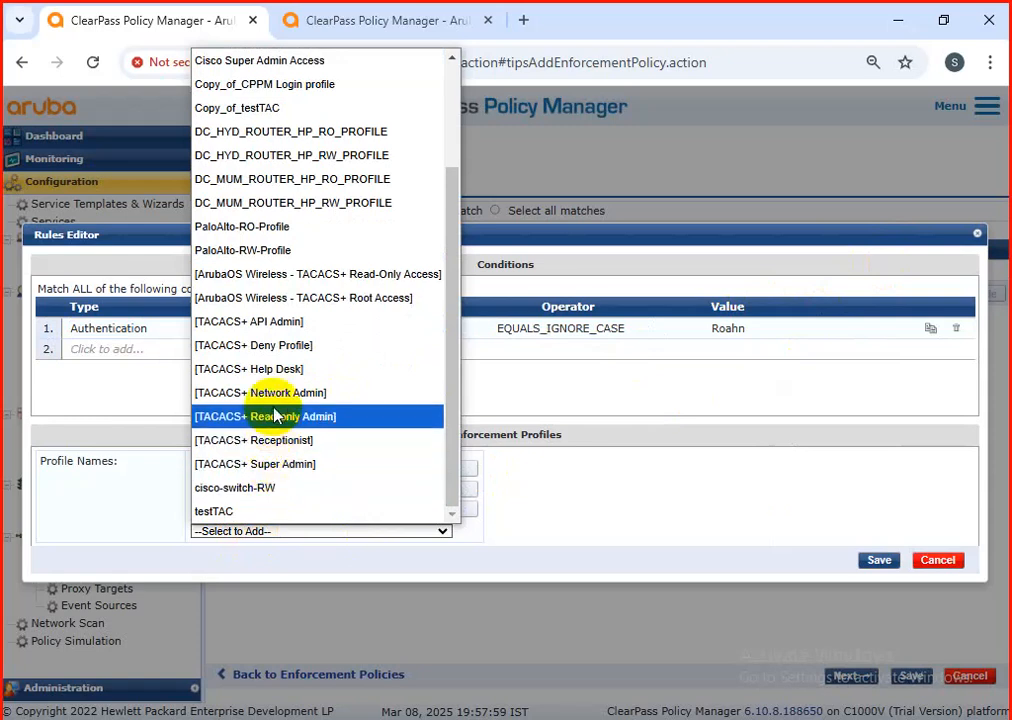
pyautogui.scroll(2, 277, 410)
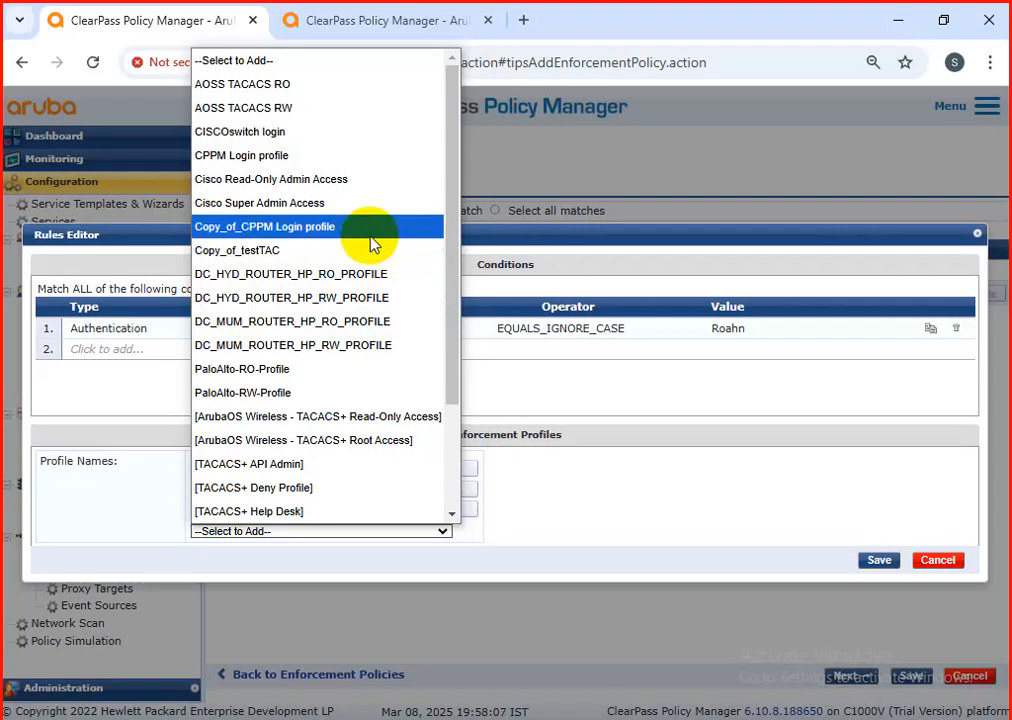
pyautogui.scroll(-2, 371, 239)
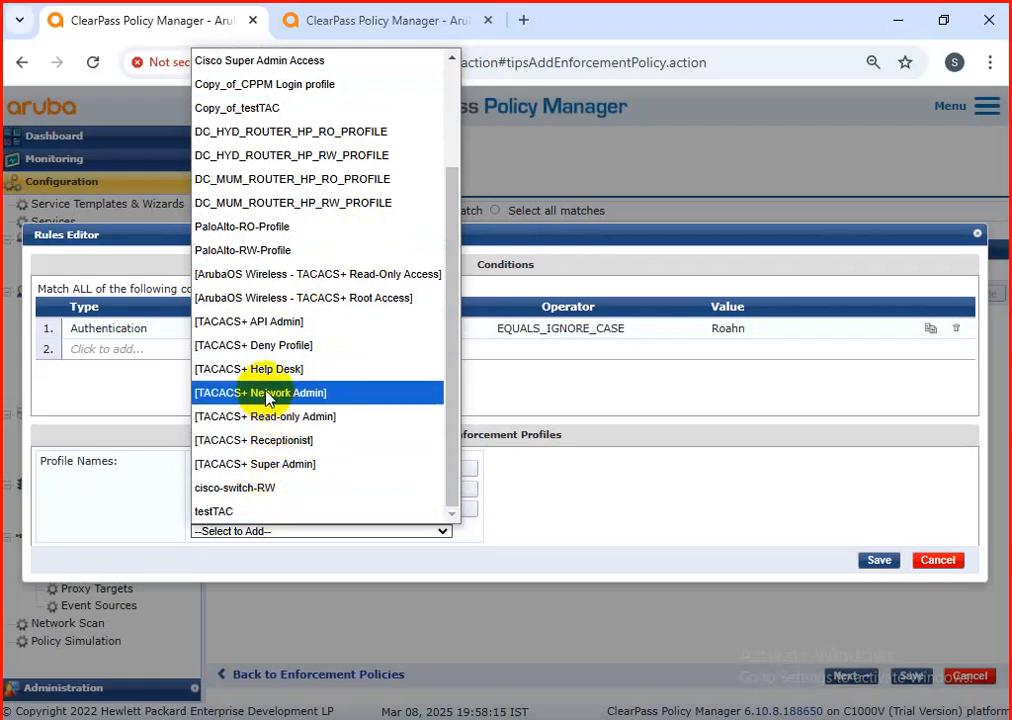
pyautogui.scroll(2, 266, 397)
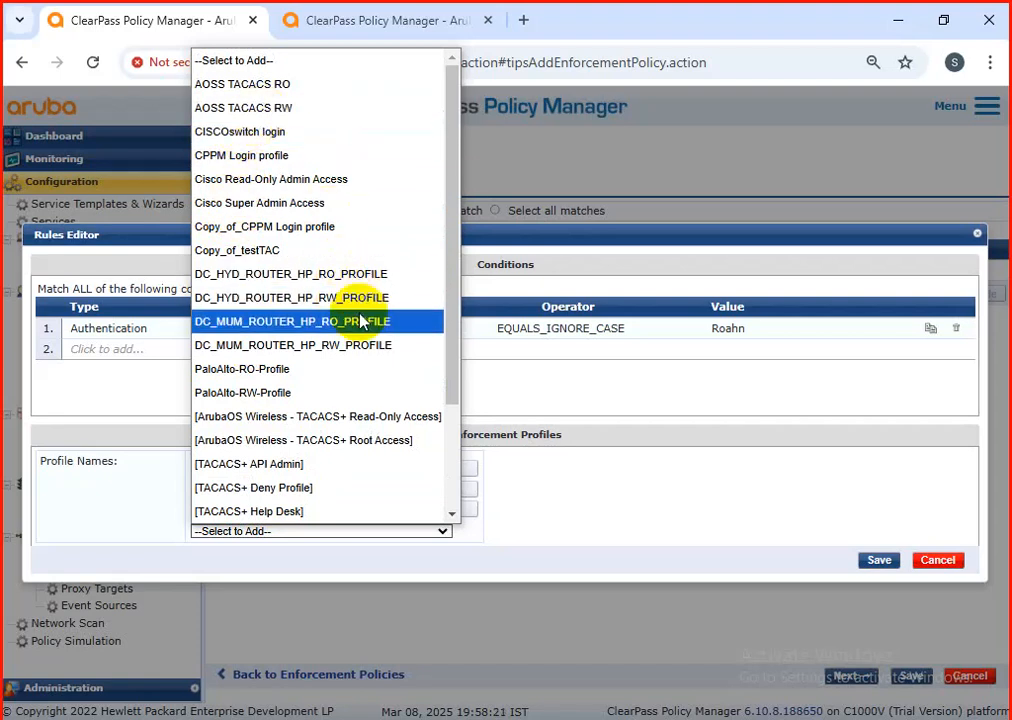
pyautogui.scroll(-2, 360, 321)
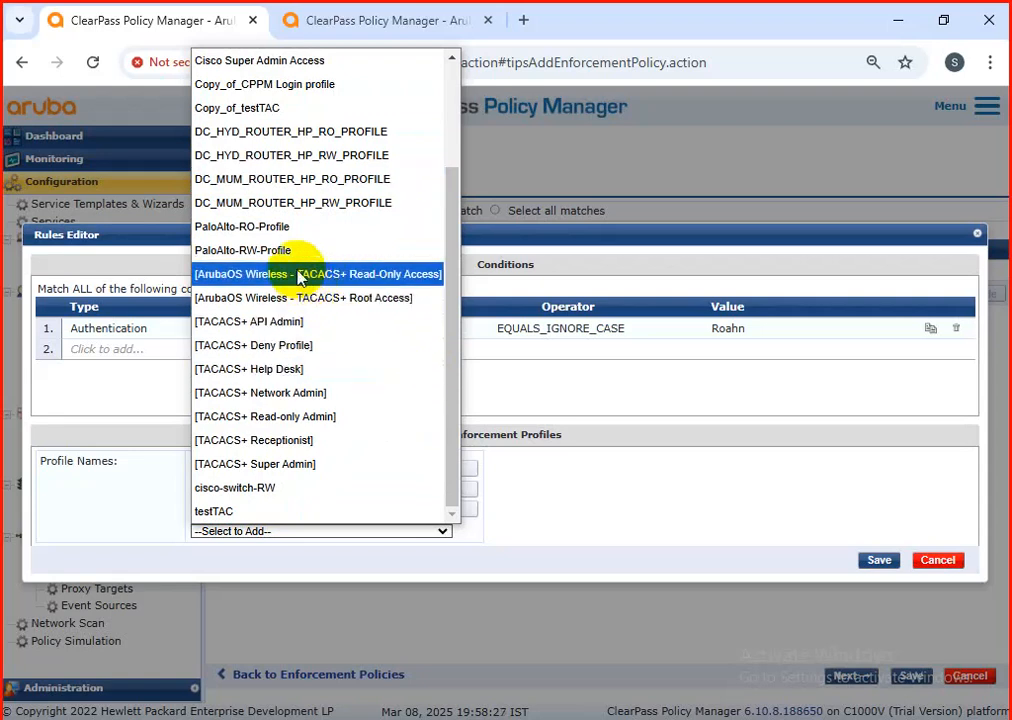
pyautogui.click(283, 234)
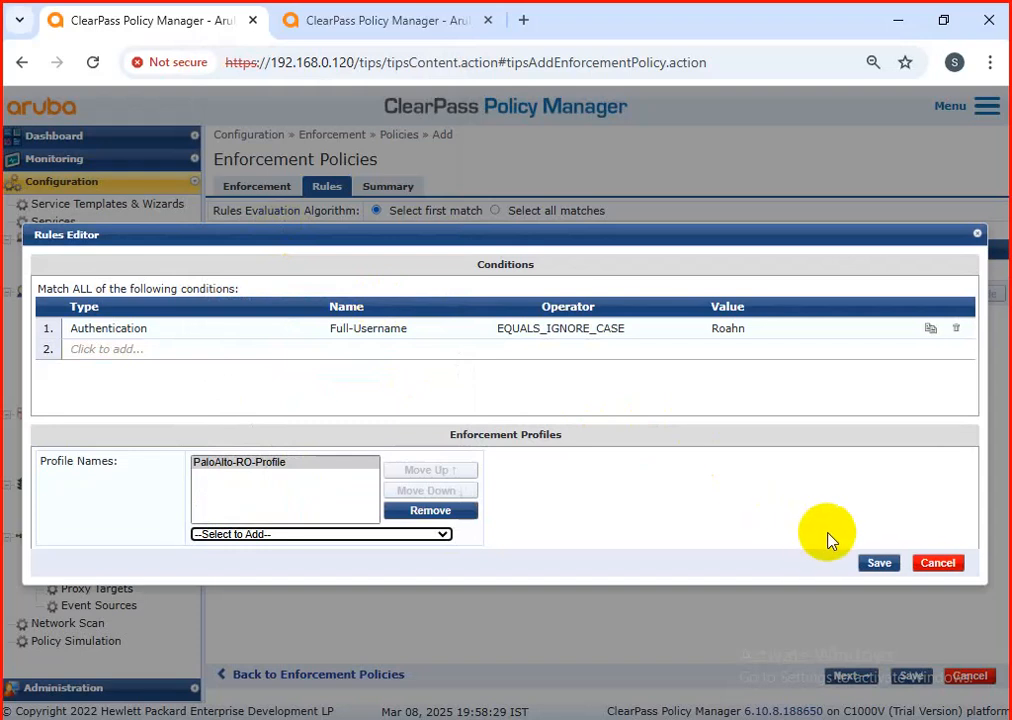
pyautogui.click(877, 561)
pyautogui.click(905, 675)
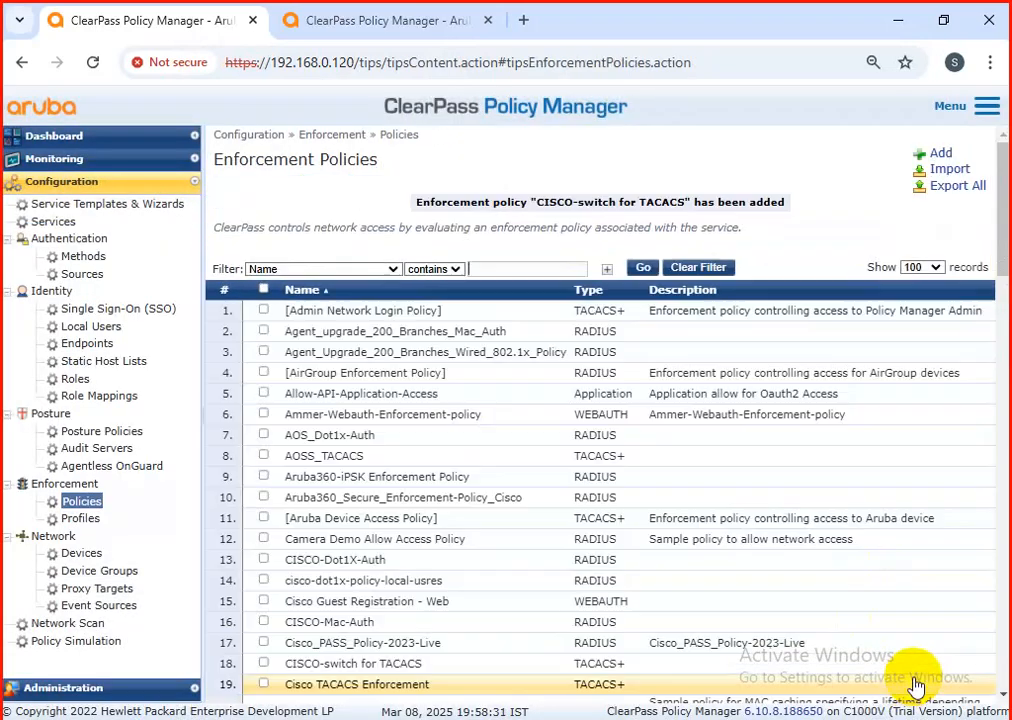
# Step: Rename the TACACS+ enforcement profile "CISCOswitch login" to "CISCOswitch-RO" and save it
pyautogui.click(72, 518)
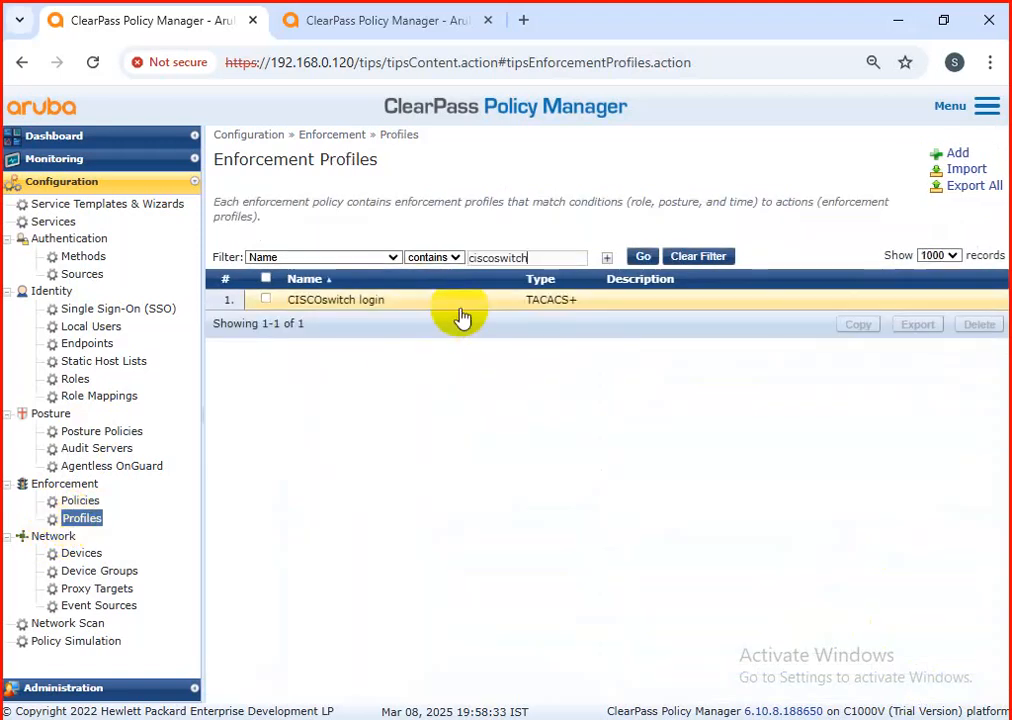
pyautogui.click(391, 316)
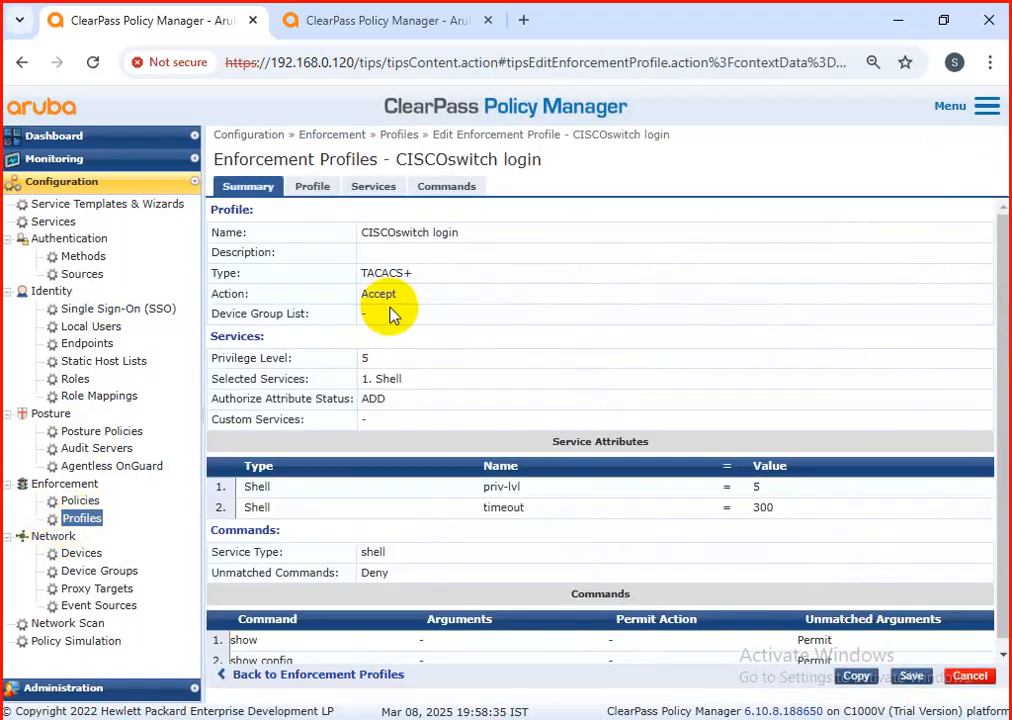
pyautogui.click(312, 192)
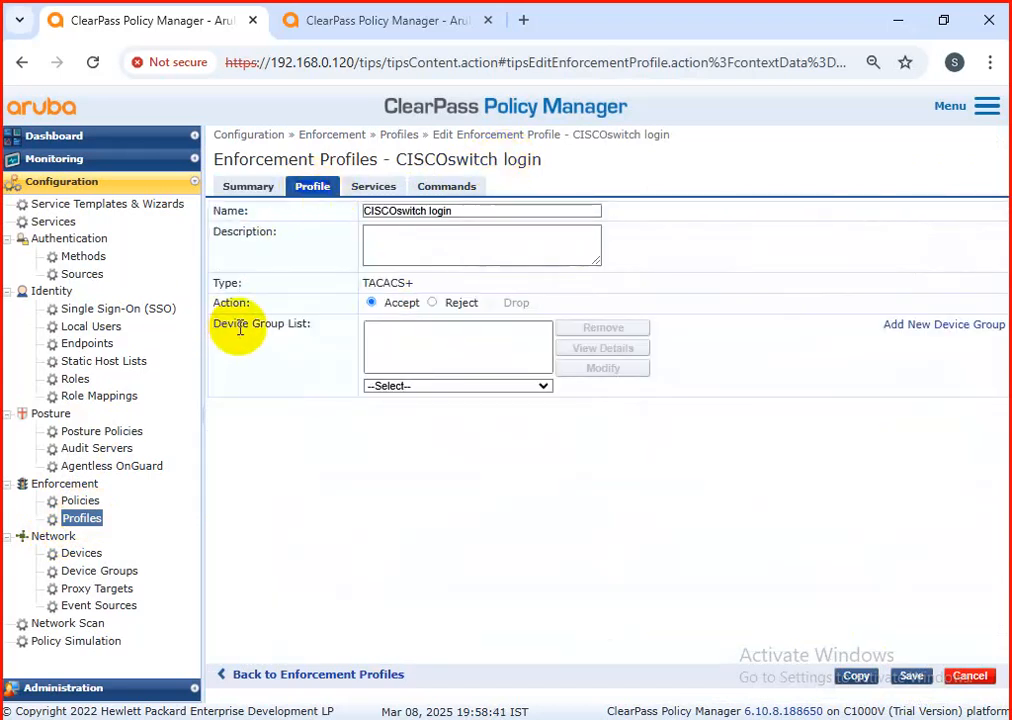
pyautogui.click(466, 212)
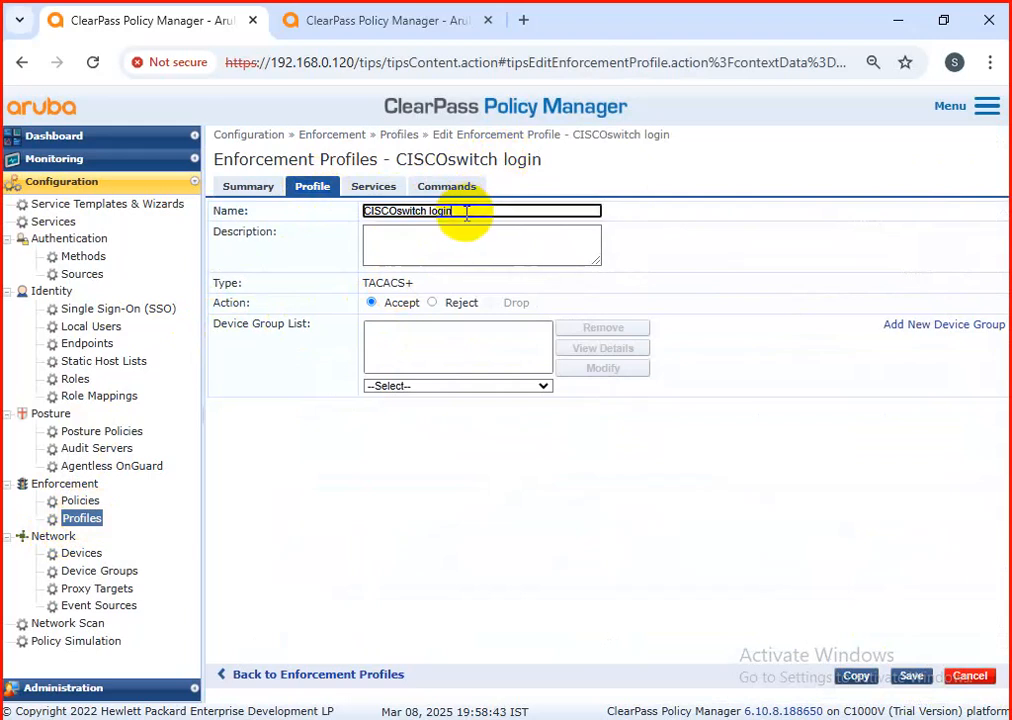
pyautogui.press('BackSpace')
pyautogui.press('BackSpace')
pyautogui.press('BackSpace')
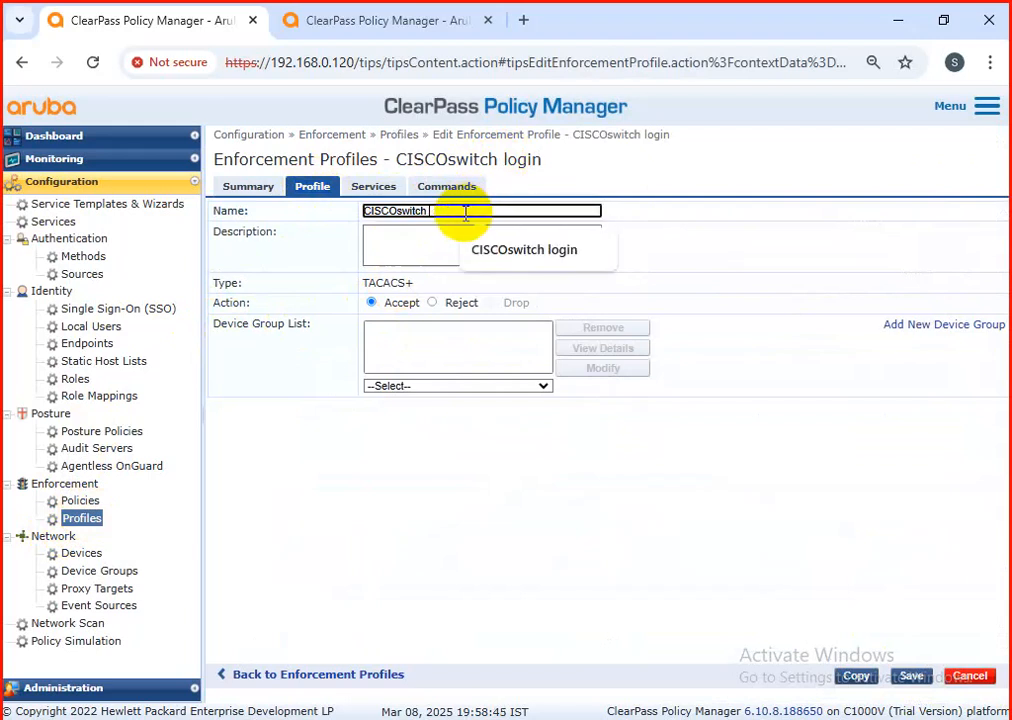
pyautogui.write('-RO')
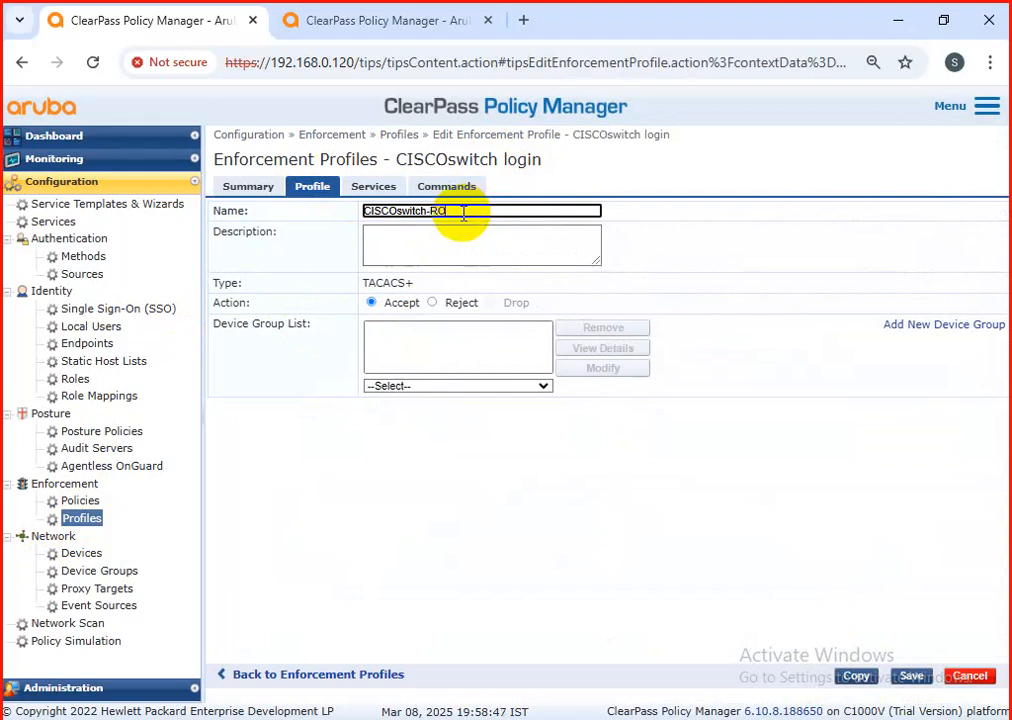
pyautogui.click(908, 676)
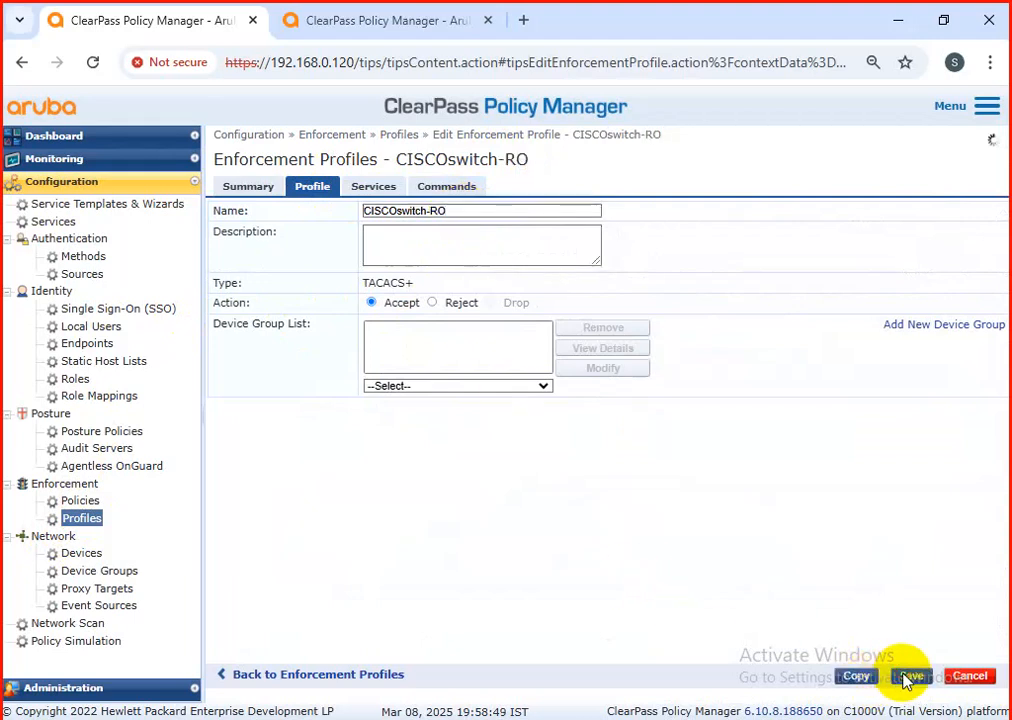
# Step: Filter the enforcement policies by names containing "cisco" and open the "CISCO-switch for TACACS" policy
pyautogui.click(82, 500)
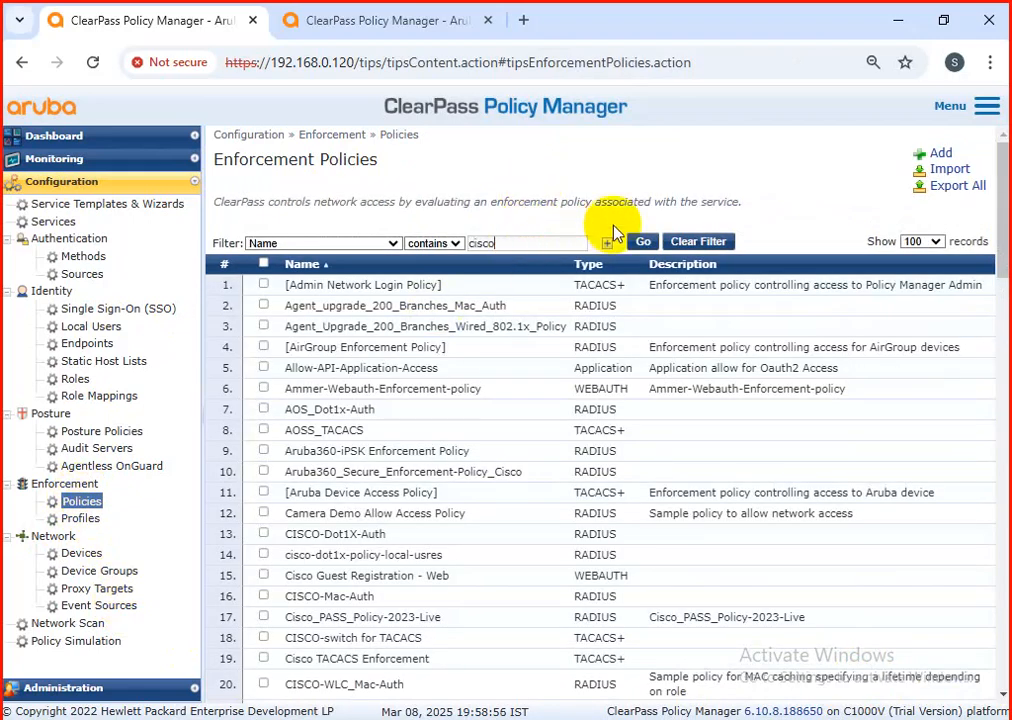
pyautogui.click(642, 241)
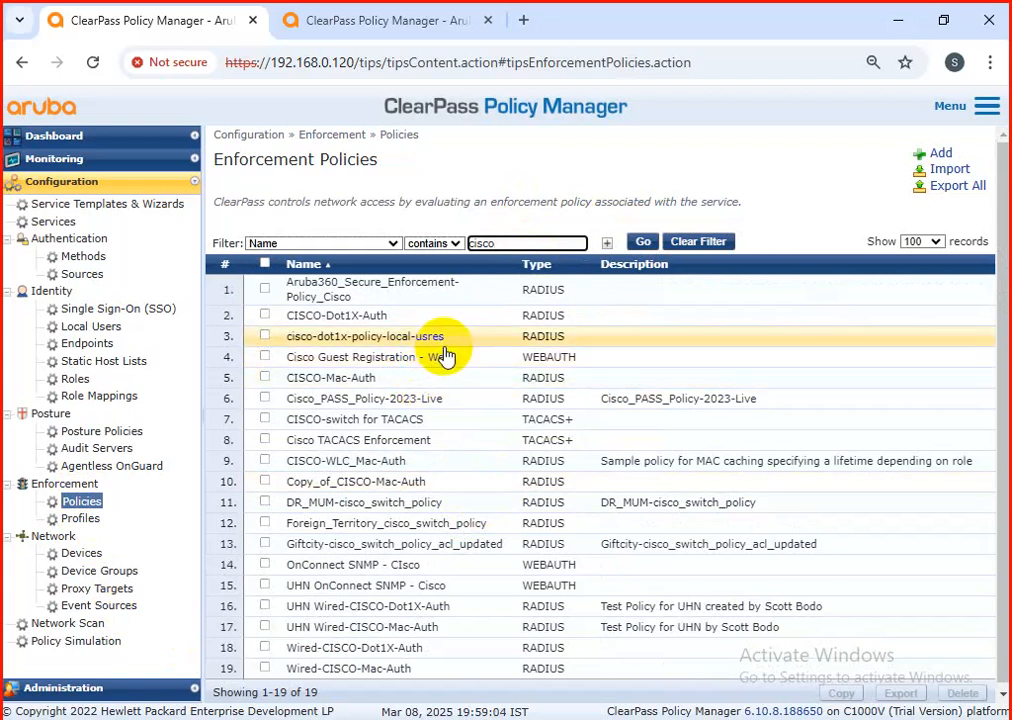
pyautogui.scroll(-1, 450, 365)
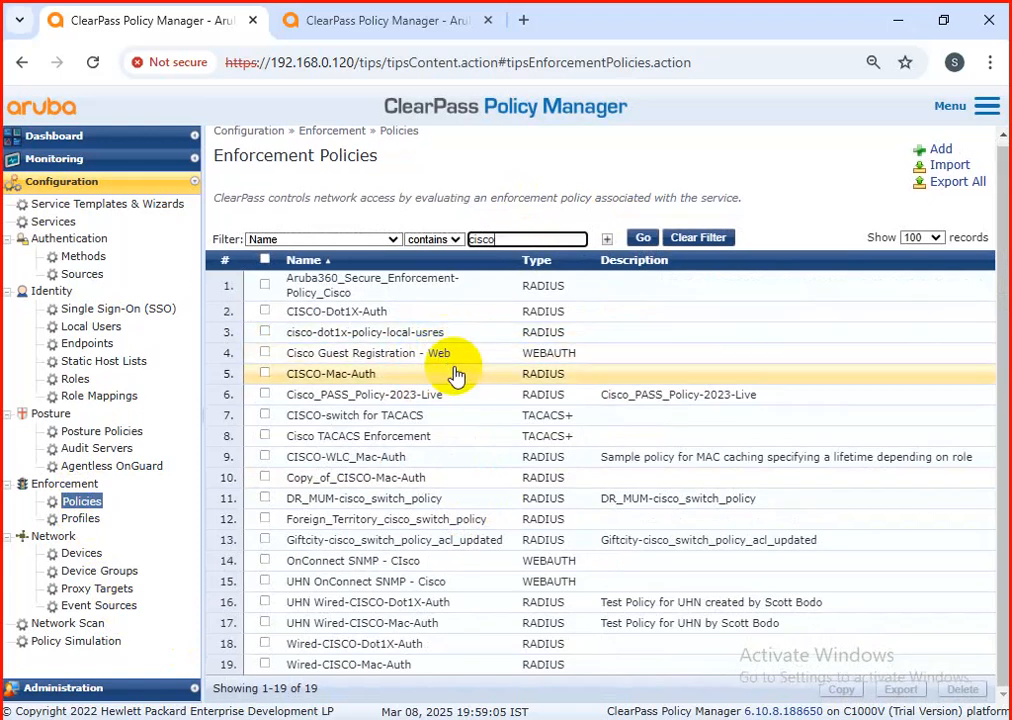
pyautogui.click(416, 419)
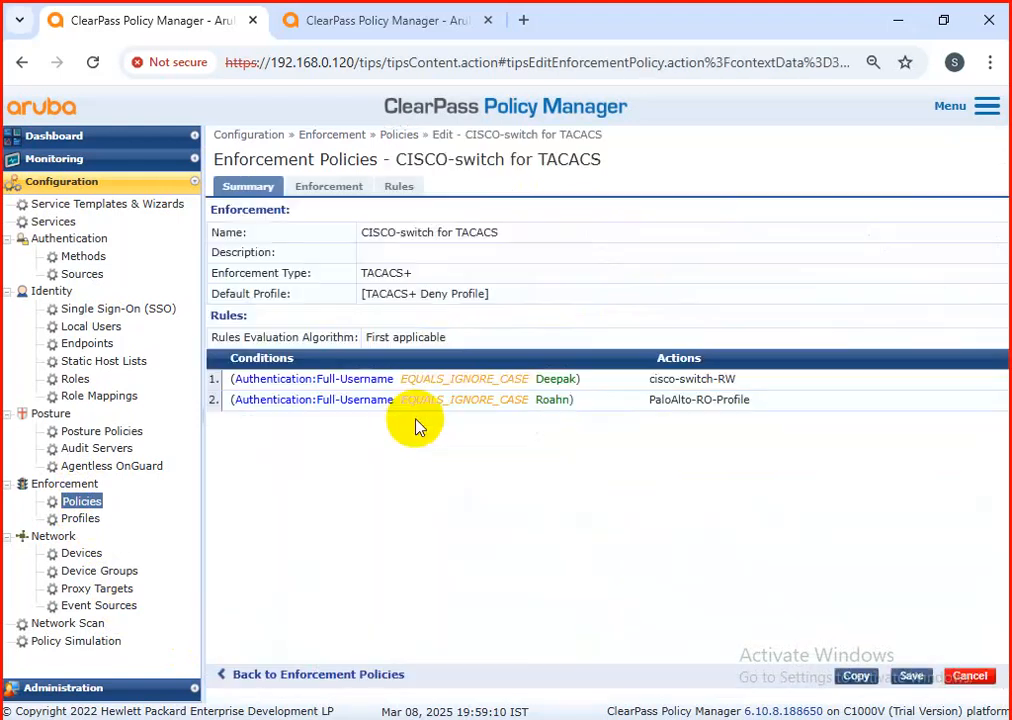
# Step: Edit the policy's second rule and remove PaloAlto-RO-Profile from its enforcement profiles
pyautogui.click(405, 192)
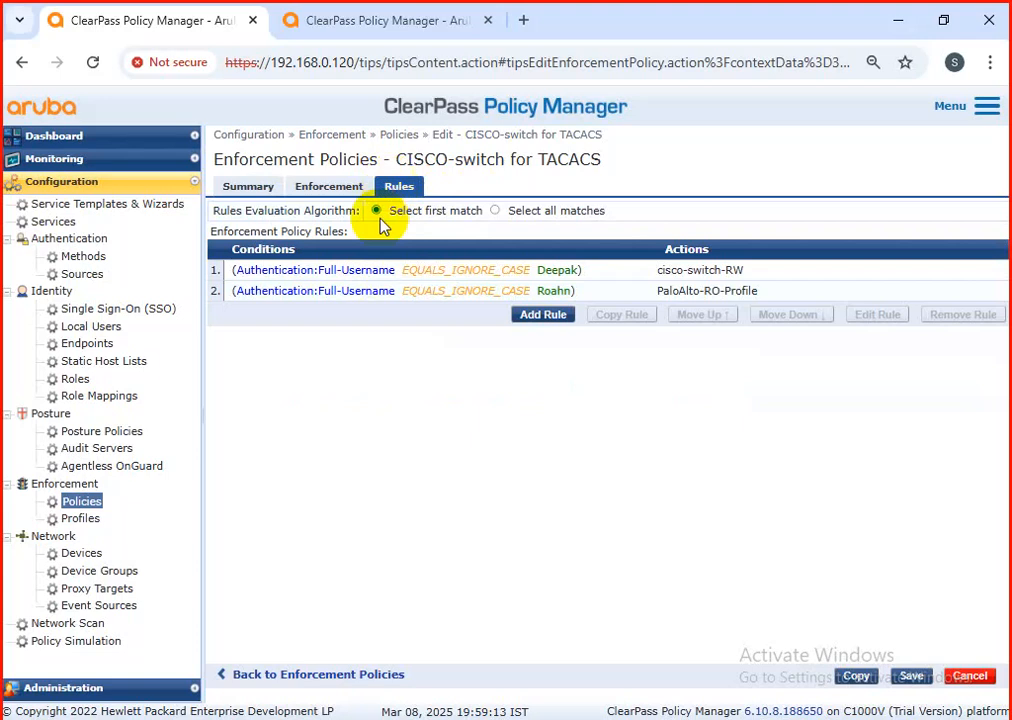
pyautogui.click(377, 292)
pyautogui.click(879, 315)
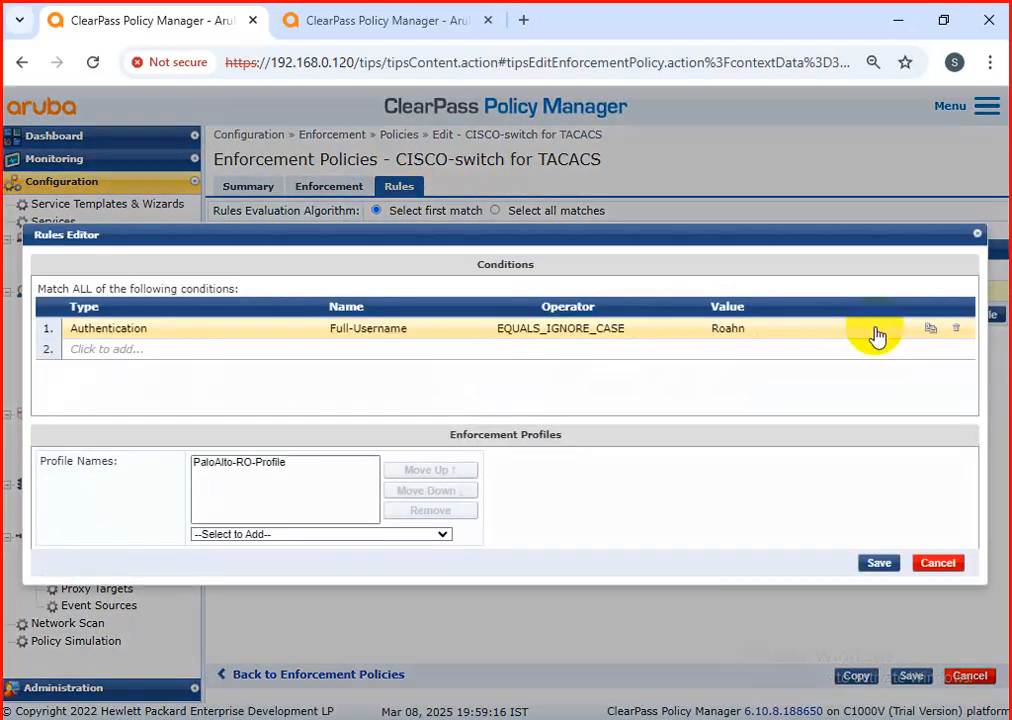
pyautogui.click(280, 466)
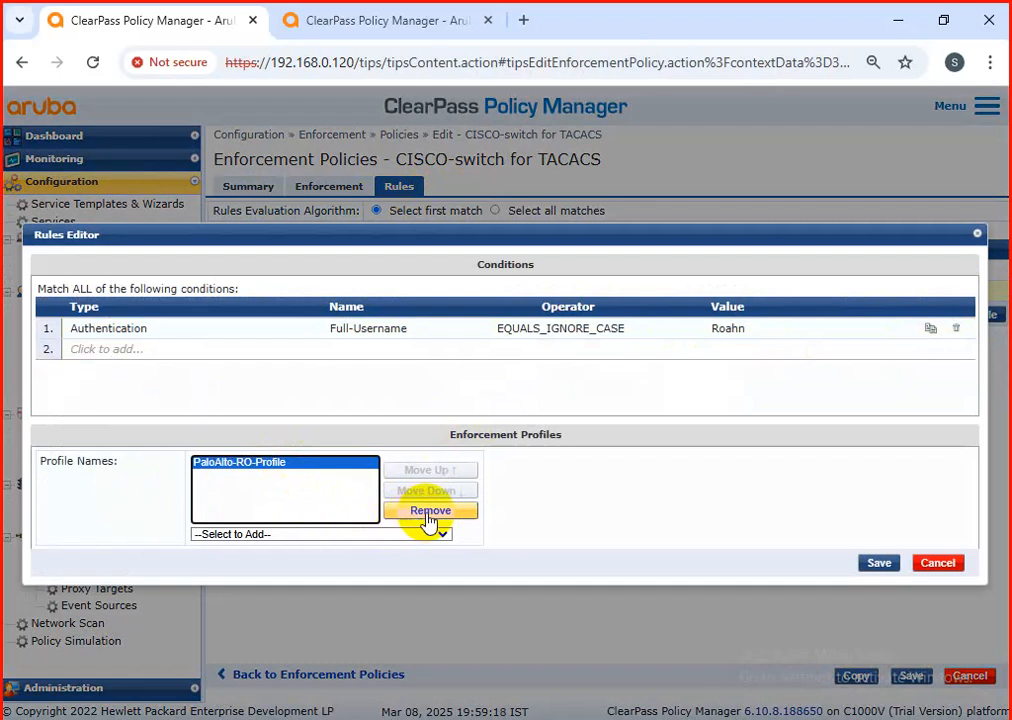
pyautogui.click(429, 512)
# Step: Assign the CISCOswitch-RO profile to the second username rule, and save both the rule and the enforcement policy
pyautogui.click(343, 538)
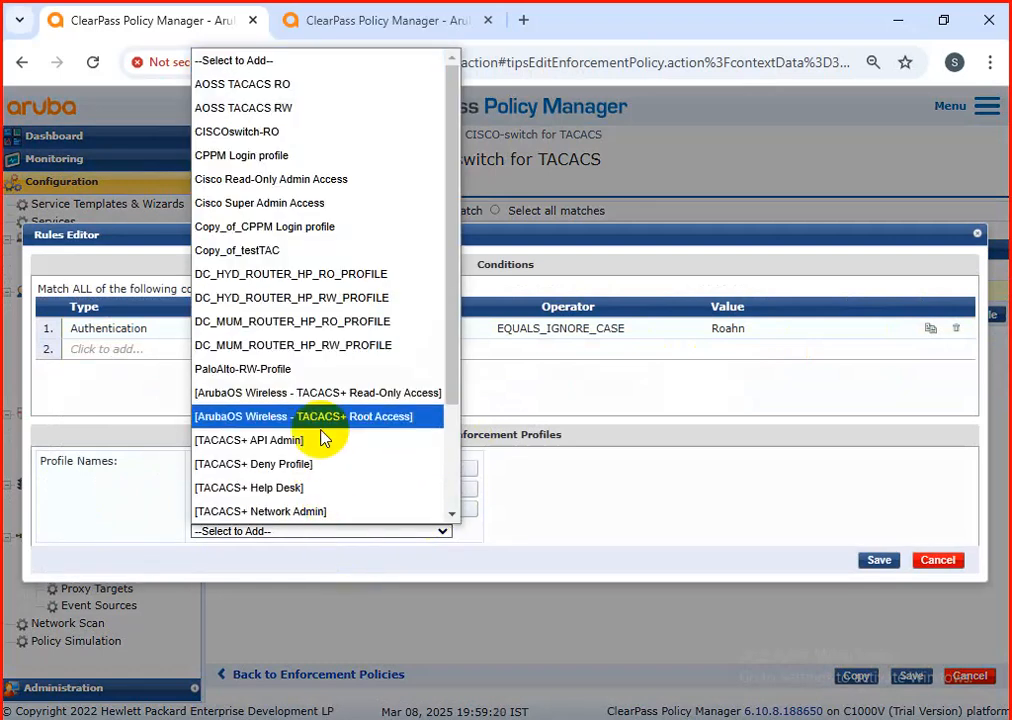
pyautogui.scroll(-2, 335, 430)
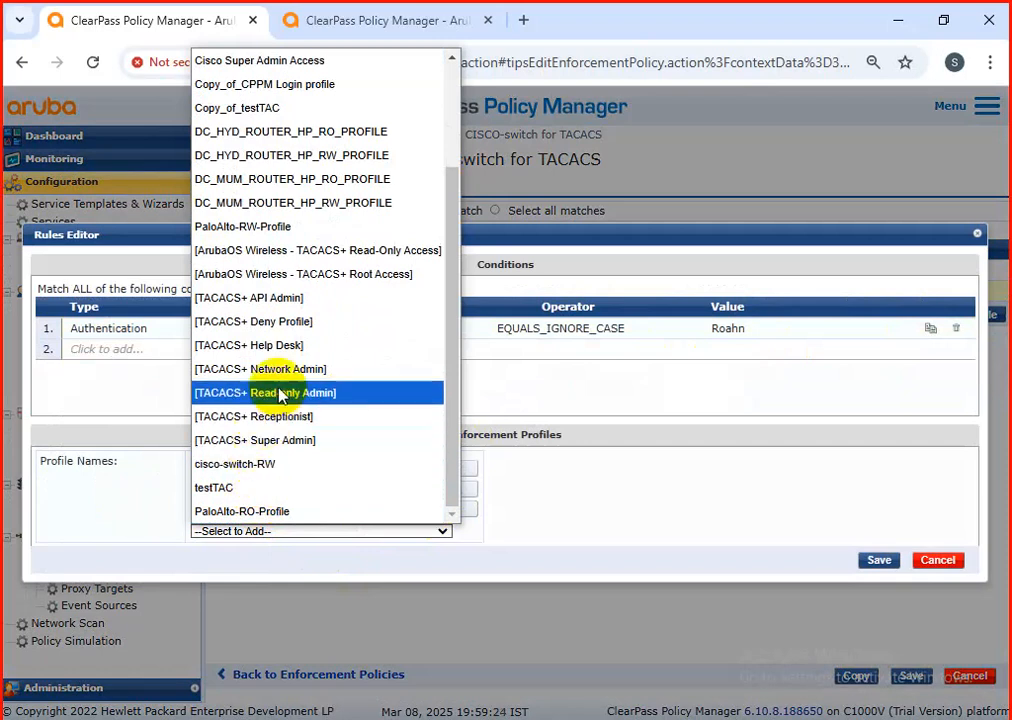
pyautogui.scroll(2, 268, 248)
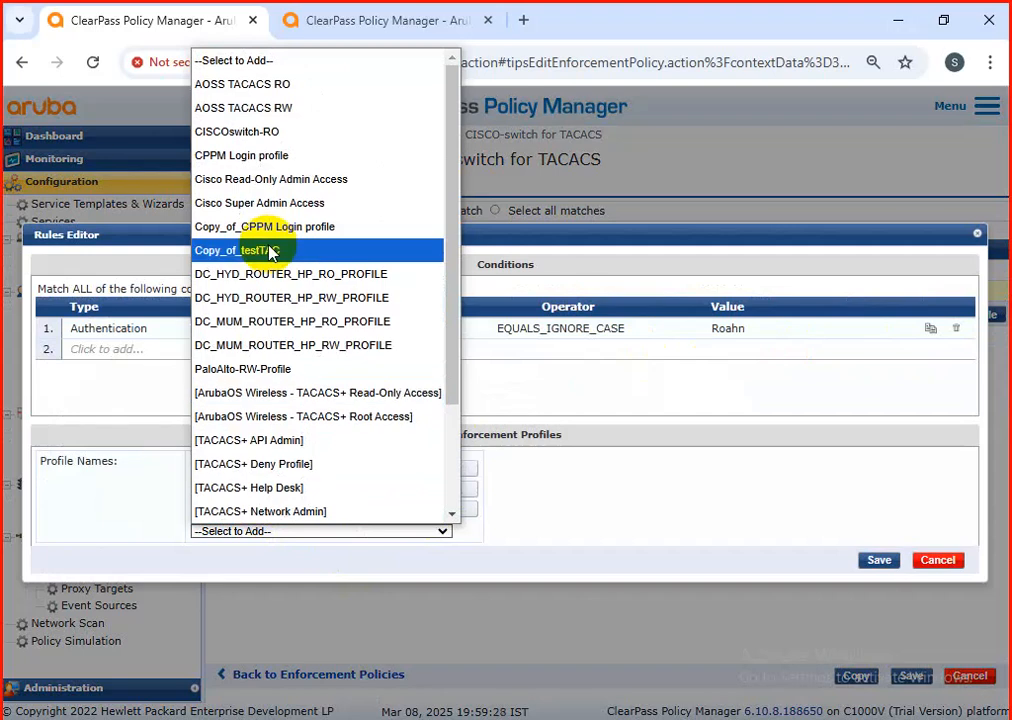
pyautogui.click(242, 131)
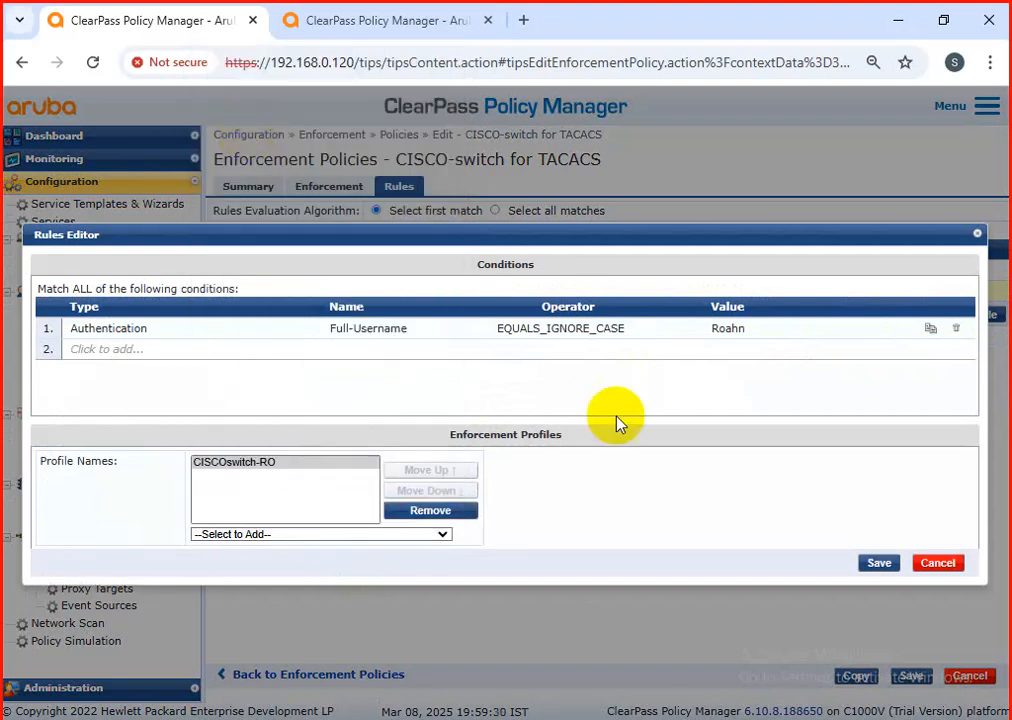
pyautogui.click(874, 563)
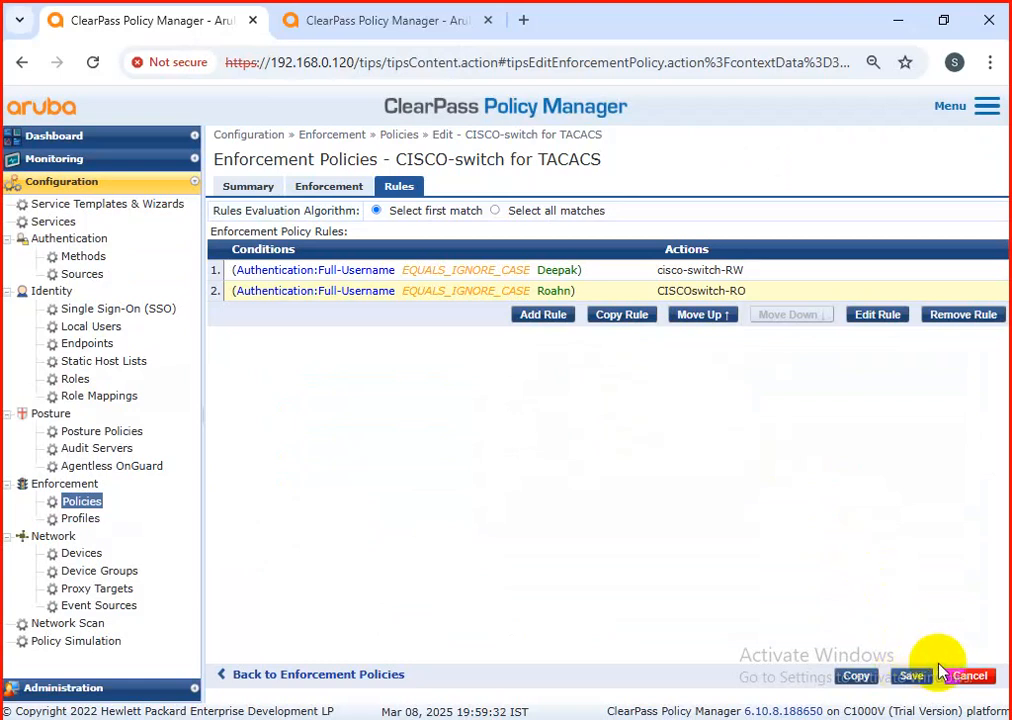
pyautogui.click(911, 680)
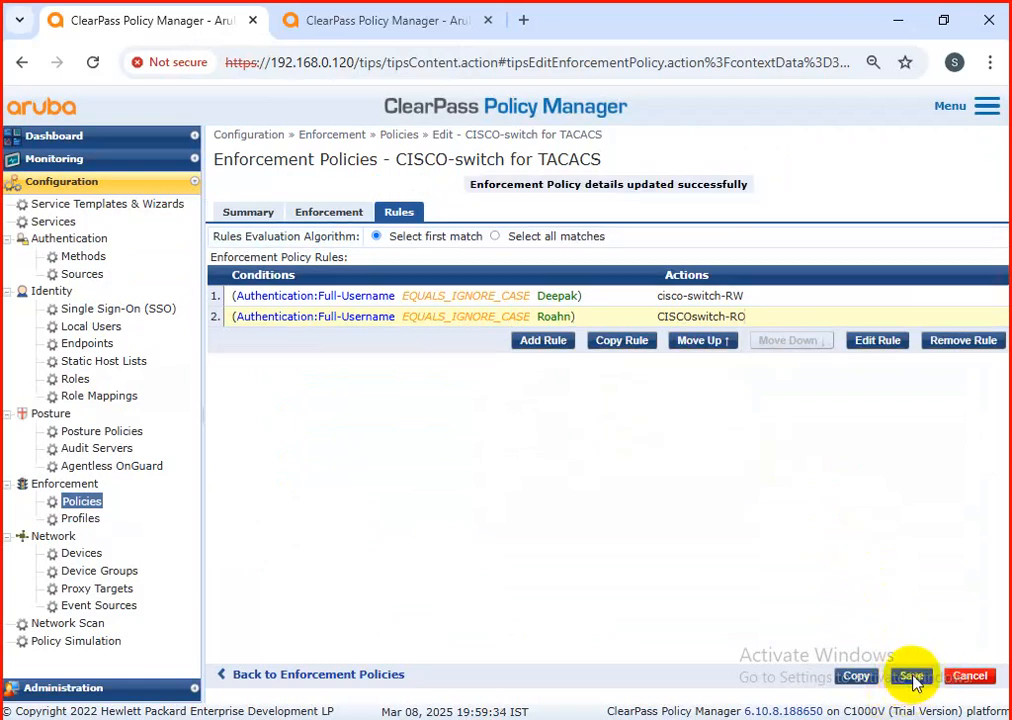
# Step: Start a new service of type TACACS+ Enforcement and name it "cisco-switch login policy"
pyautogui.click(45, 222)
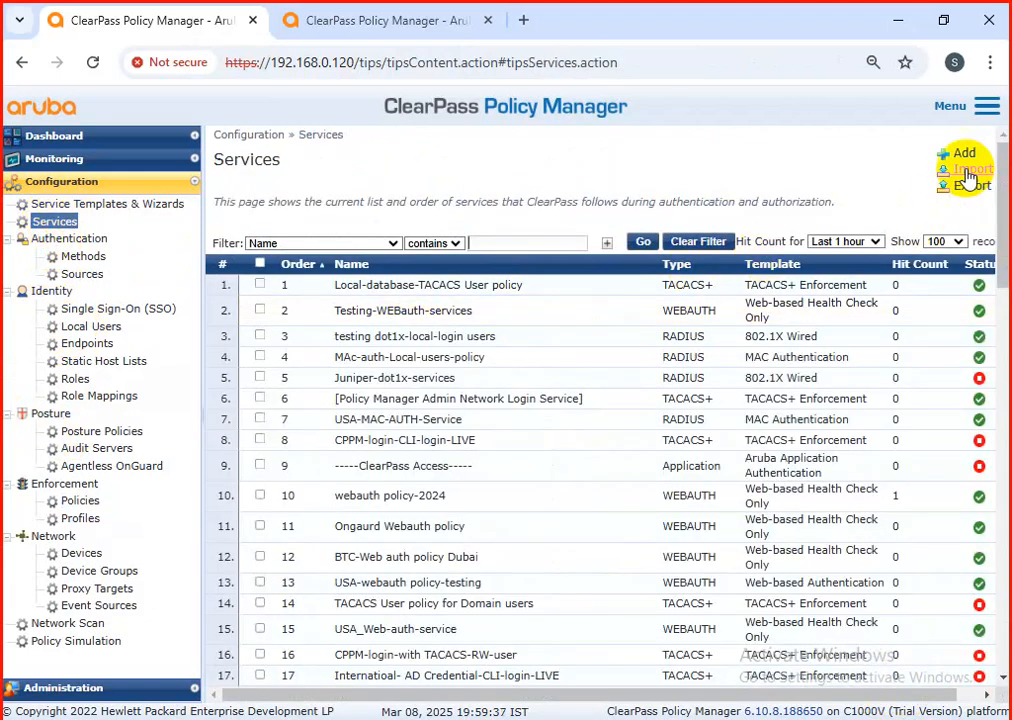
pyautogui.click(968, 155)
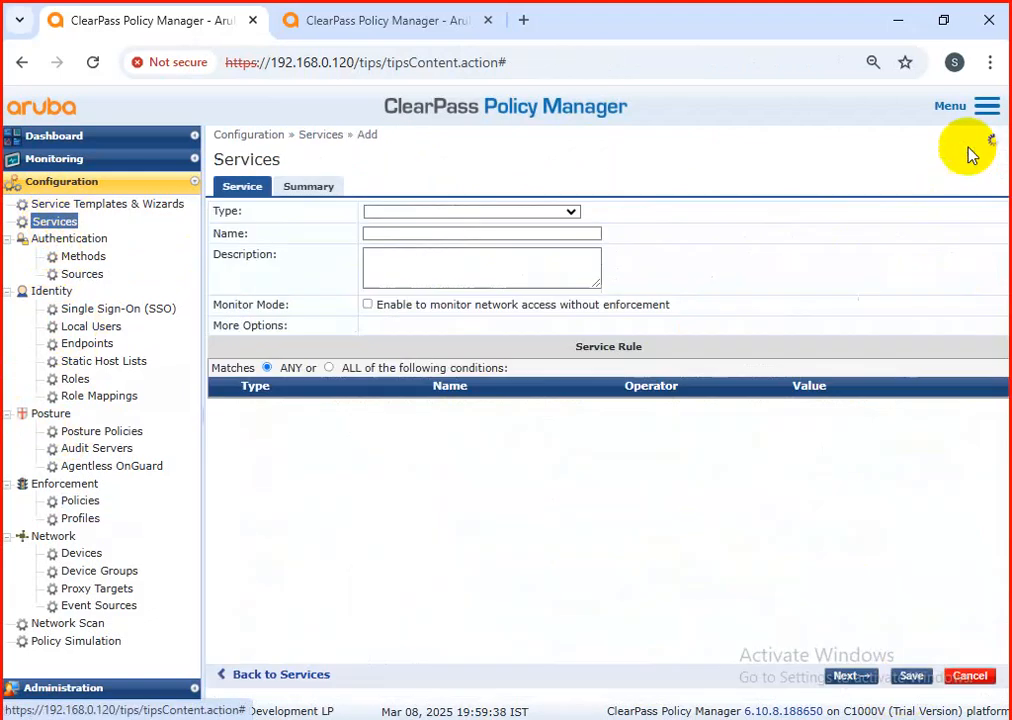
pyautogui.click(527, 218)
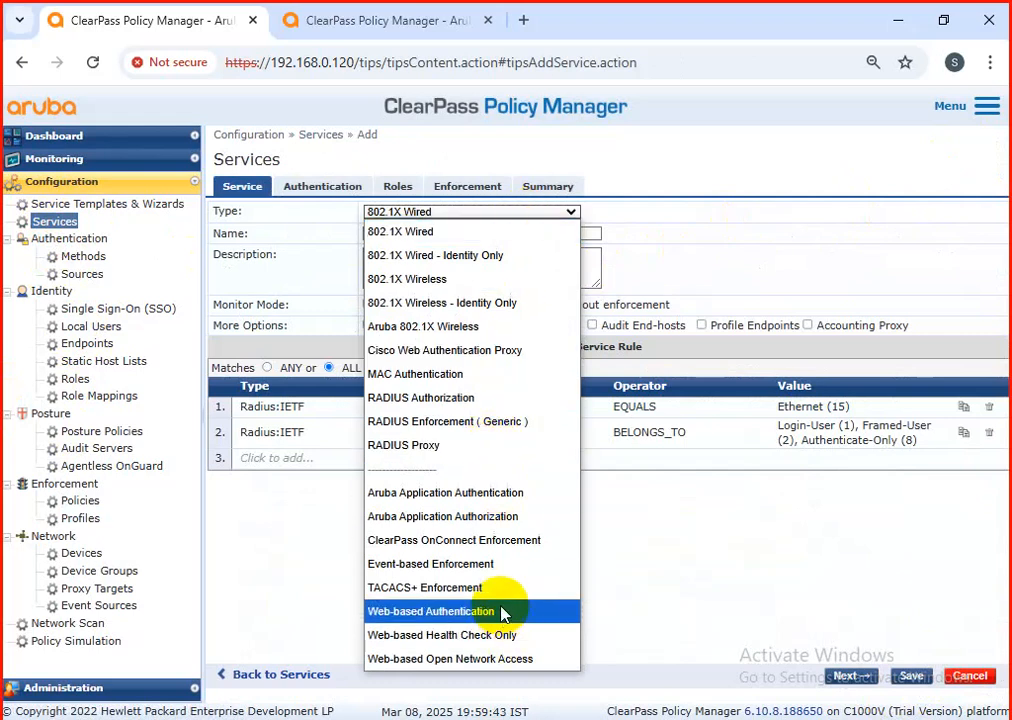
pyautogui.click(440, 588)
pyautogui.click(380, 233)
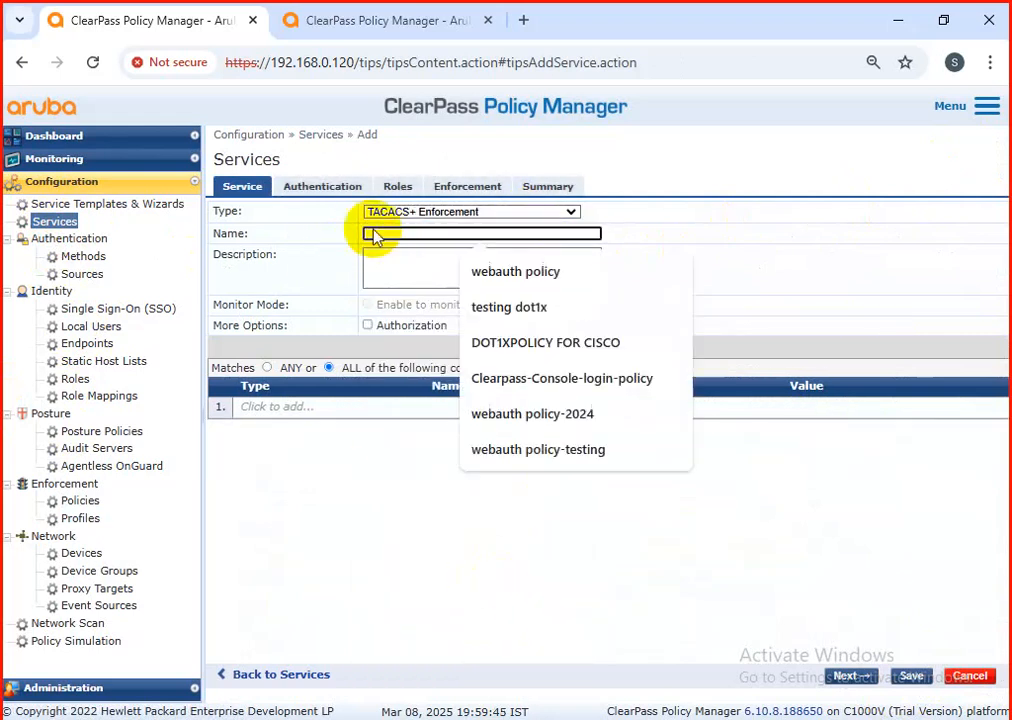
pyautogui.write('cisco')
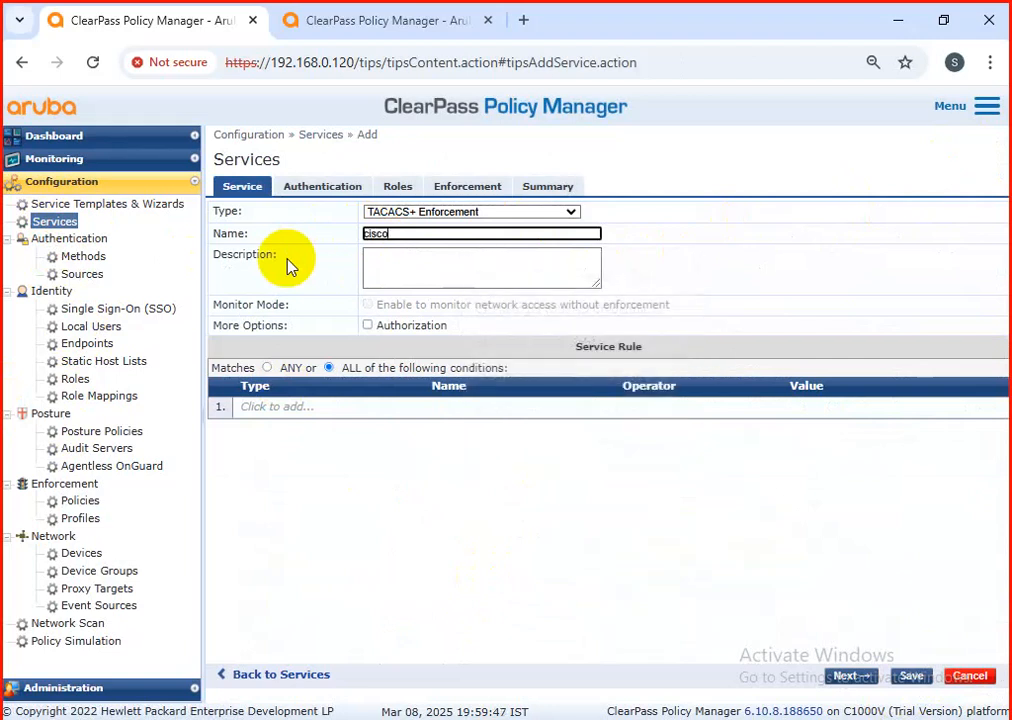
pyautogui.write('-switch login policy')
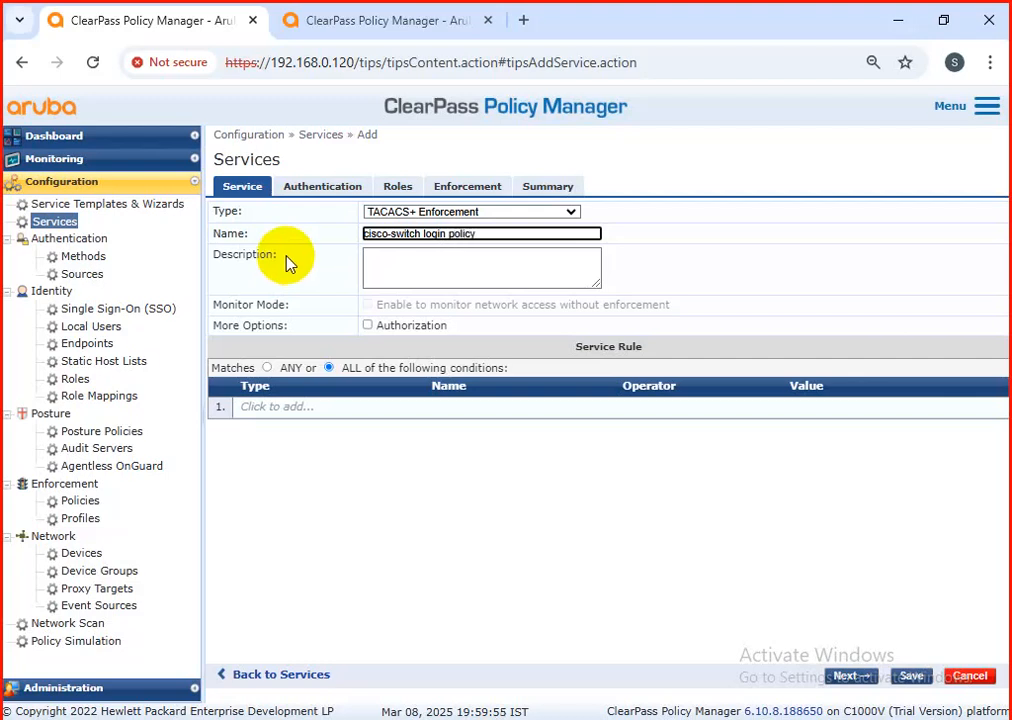
# Step: Copy the service name into its description as "cisco-switch login policy" and enable the Authorization option
pyautogui.tripleClick(442, 229)
pyautogui.hotkey('ctrl', 'c')
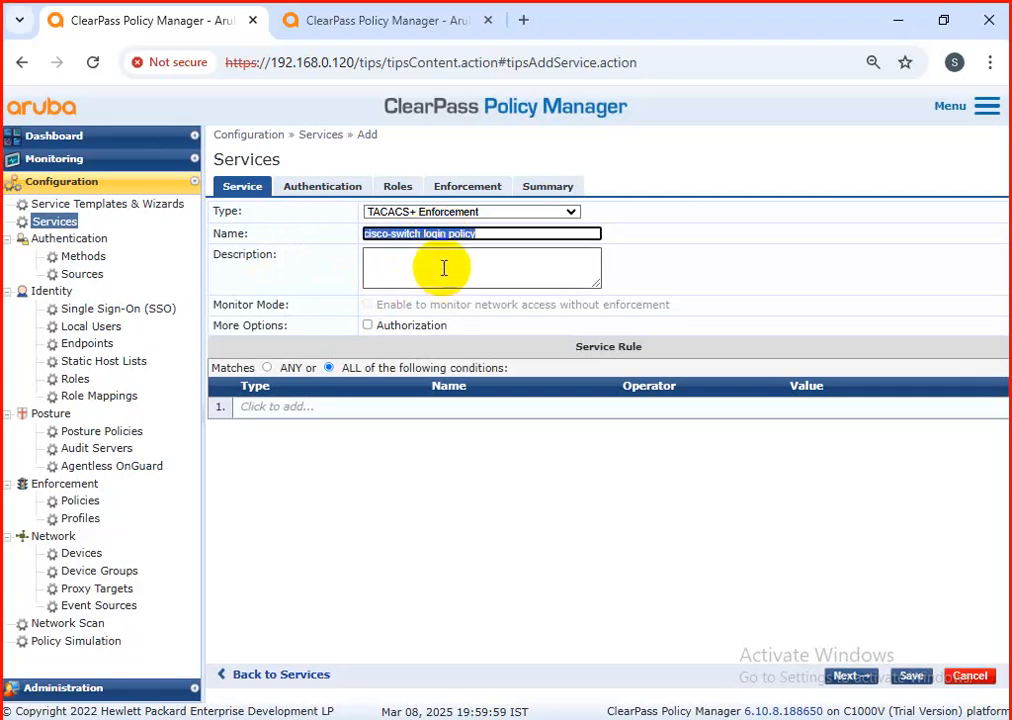
pyautogui.click(444, 268)
pyautogui.hotkey('ctrl', 'v')
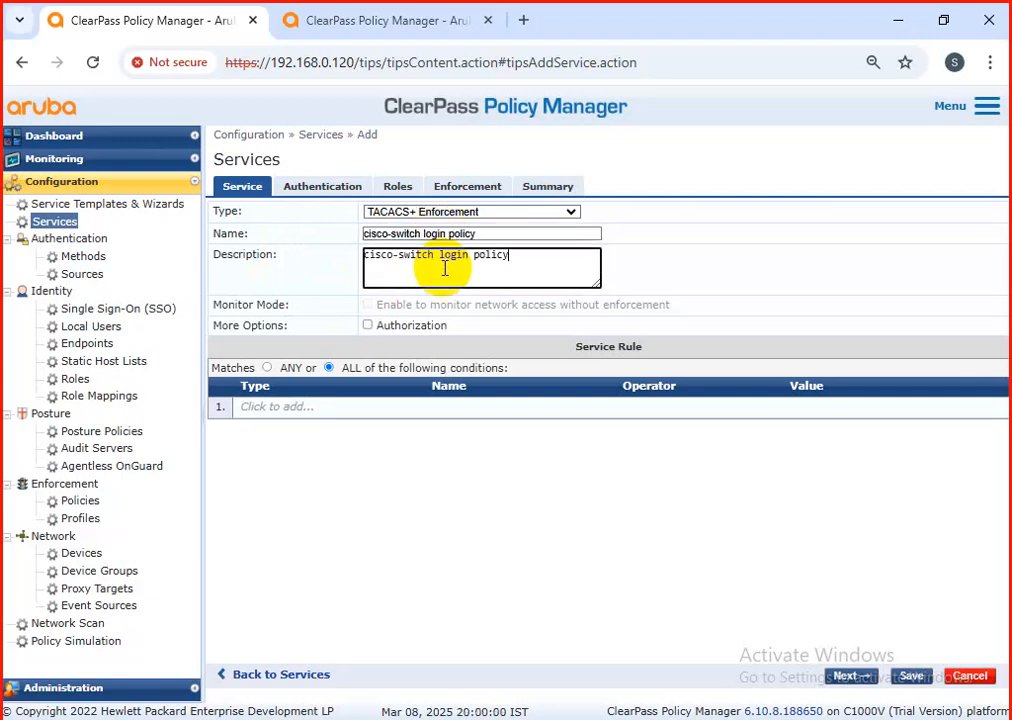
pyautogui.click(367, 327)
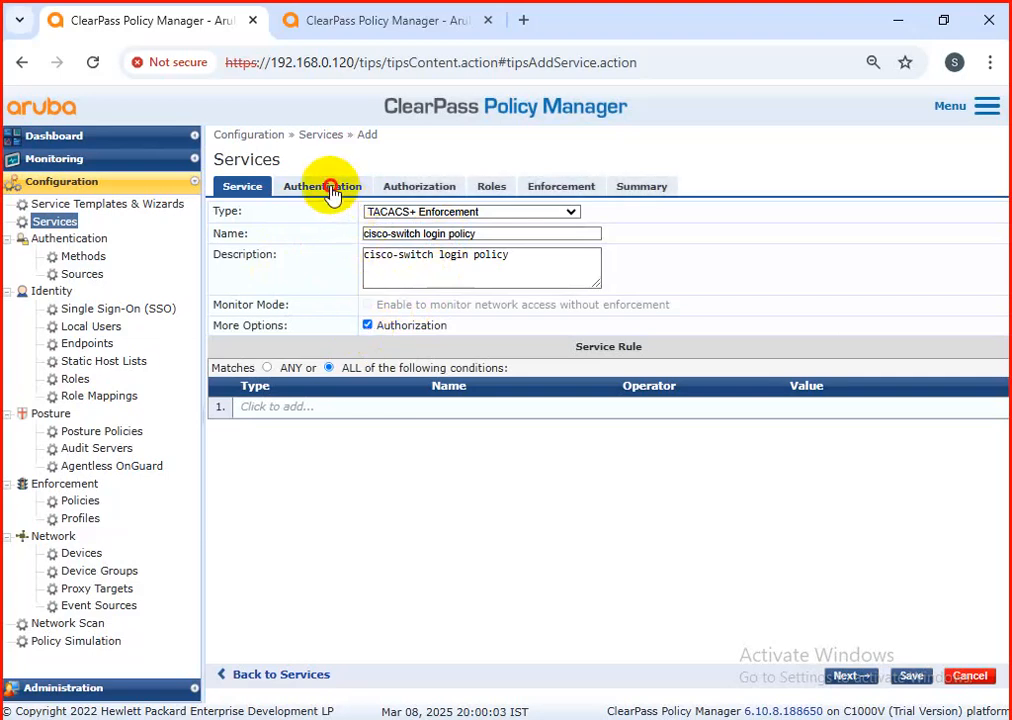
# Step: Add the AD-Domain-Server Active Directory as the service's authentication source and [Time Source] as an additional authorization source
pyautogui.click(328, 190)
pyautogui.click(403, 314)
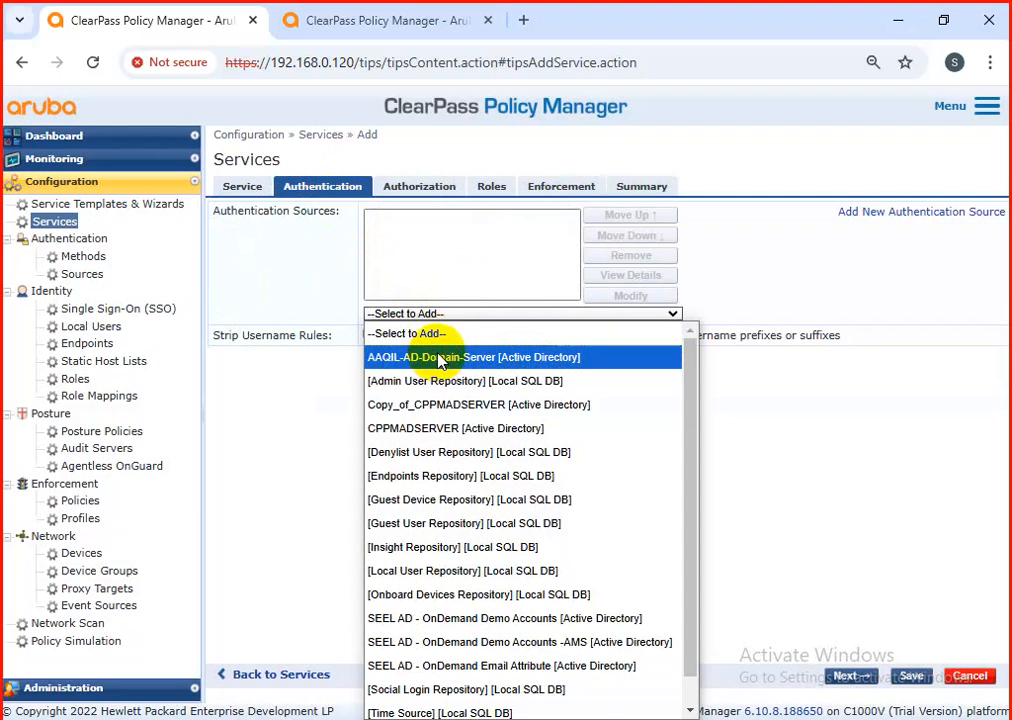
pyautogui.click(440, 358)
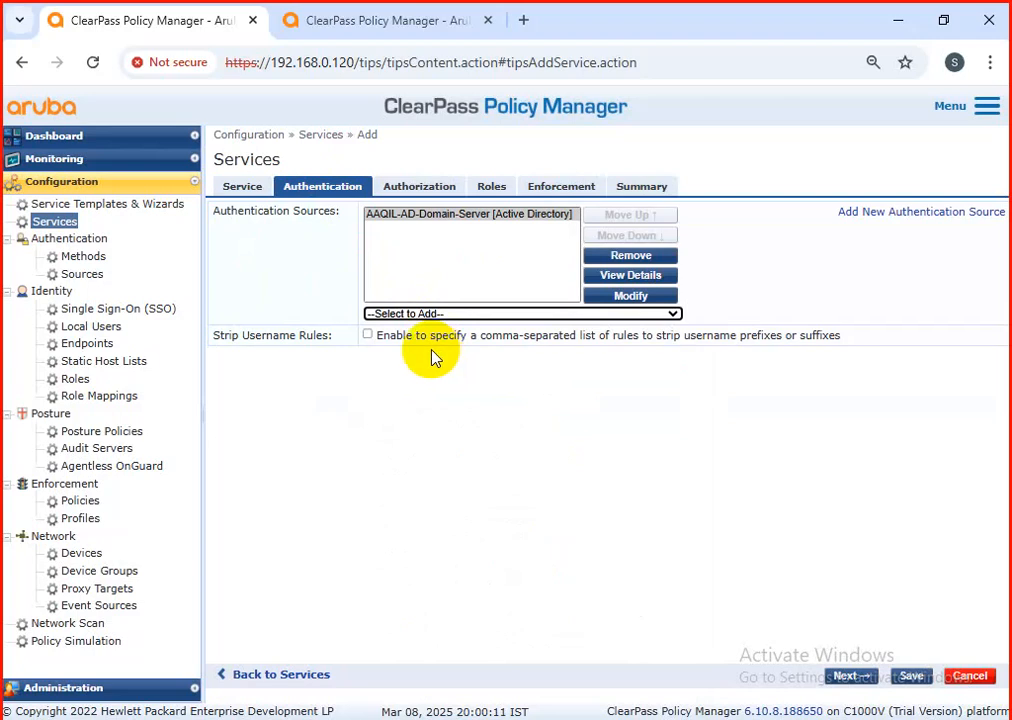
pyautogui.click(419, 187)
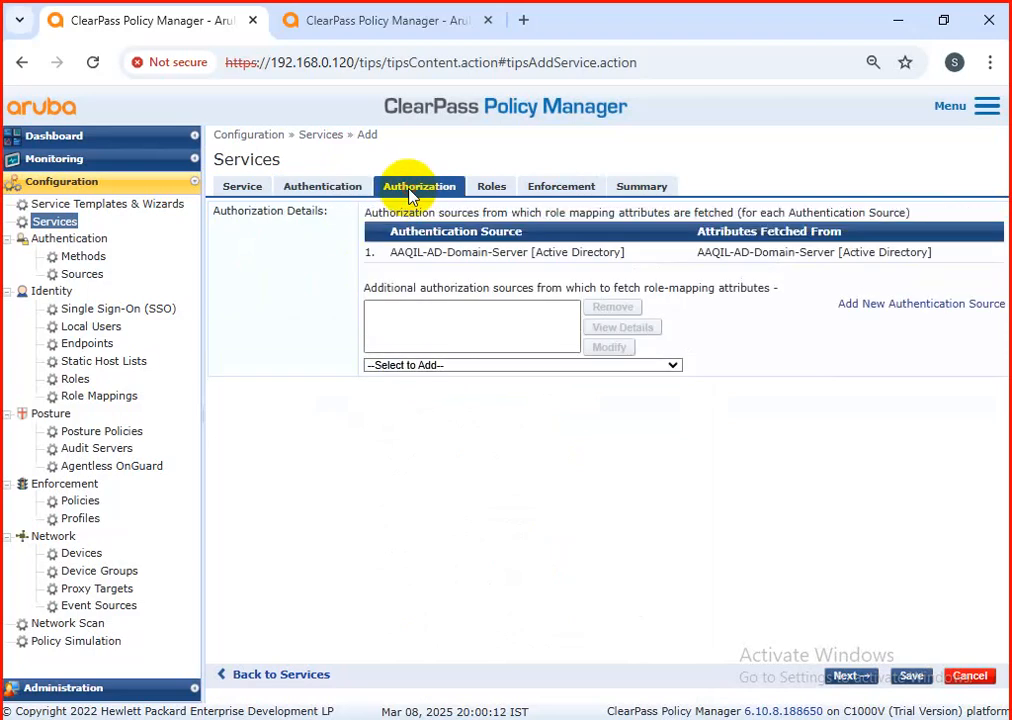
pyautogui.click(430, 366)
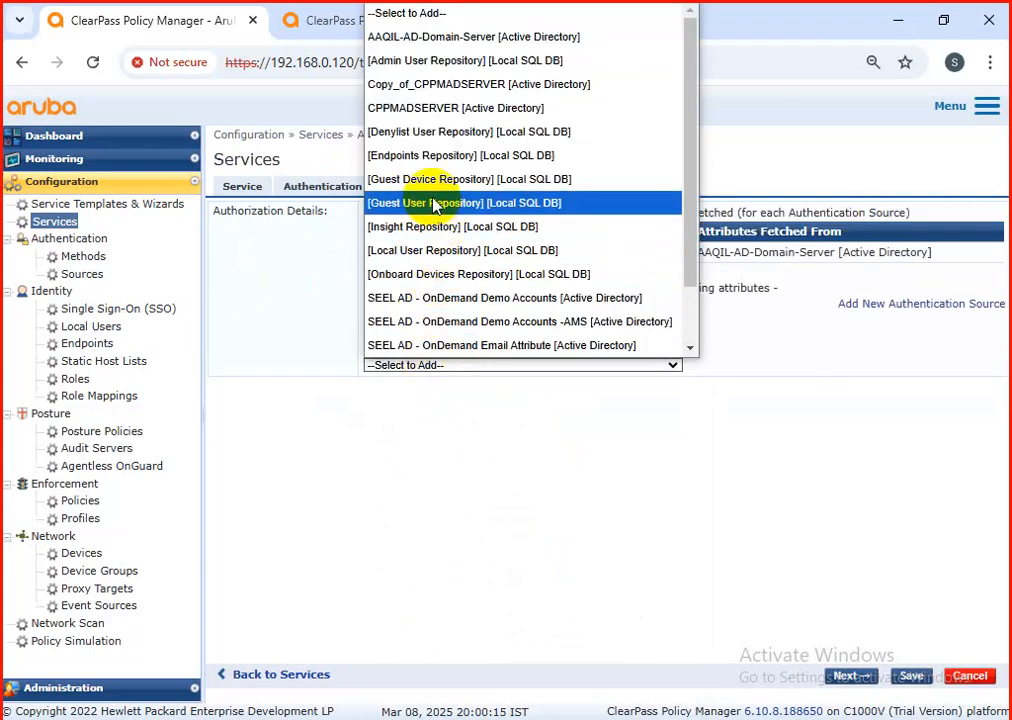
pyautogui.scroll(-2, 432, 195)
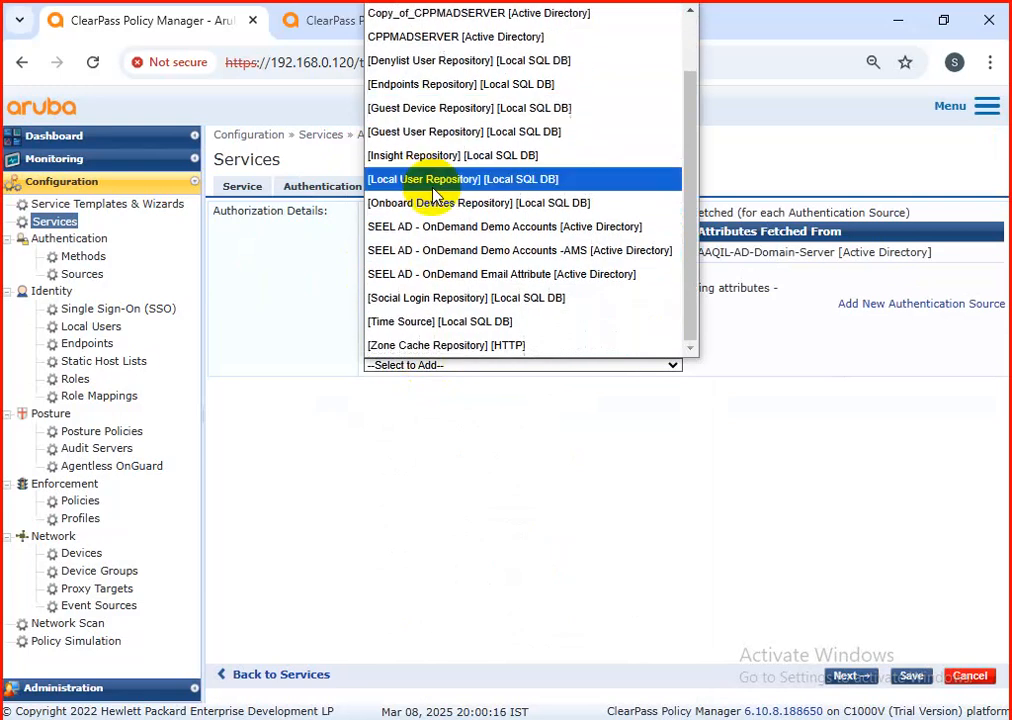
pyautogui.click(461, 329)
# Step: Leave the role mapping policy unselected and open the new service's enforcement policy choices
pyautogui.click(500, 190)
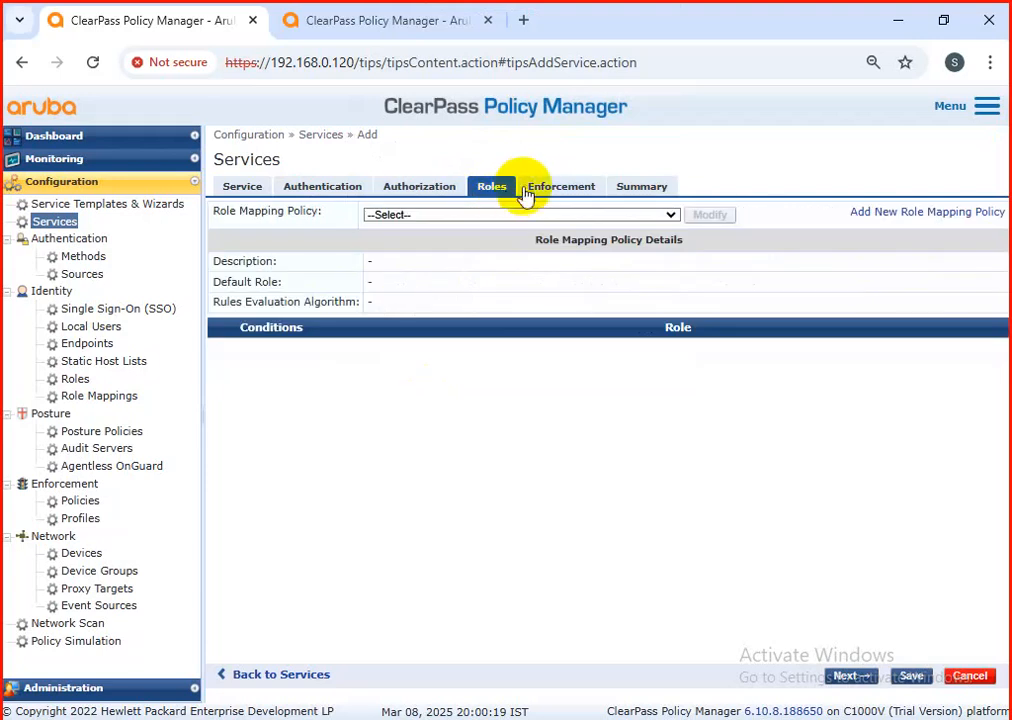
pyautogui.click(548, 186)
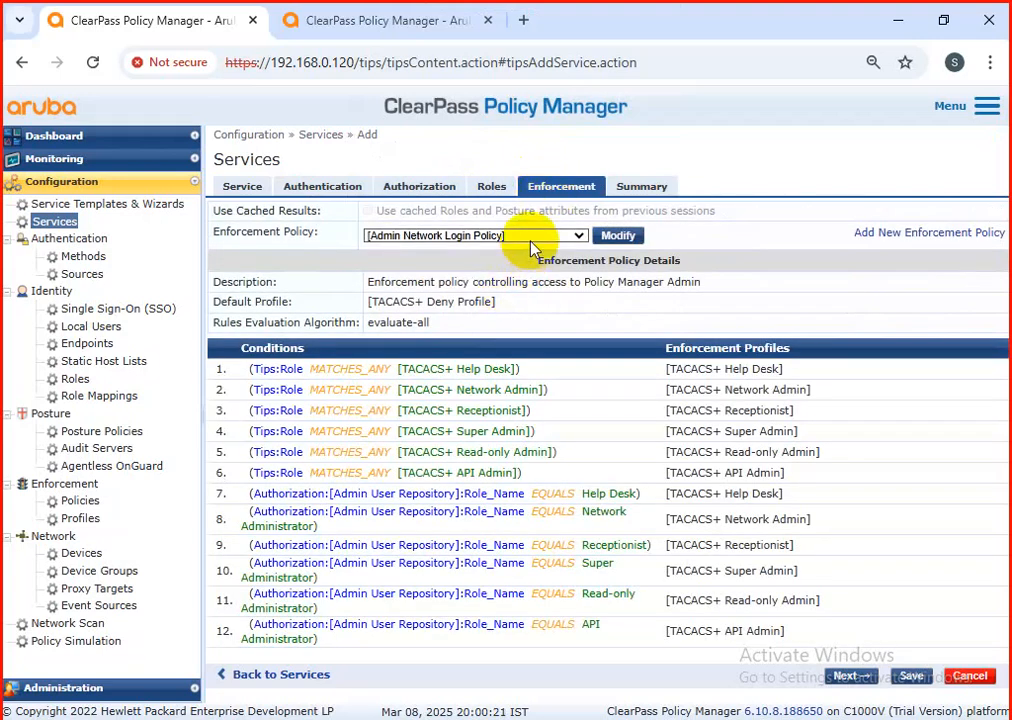
pyautogui.click(535, 240)
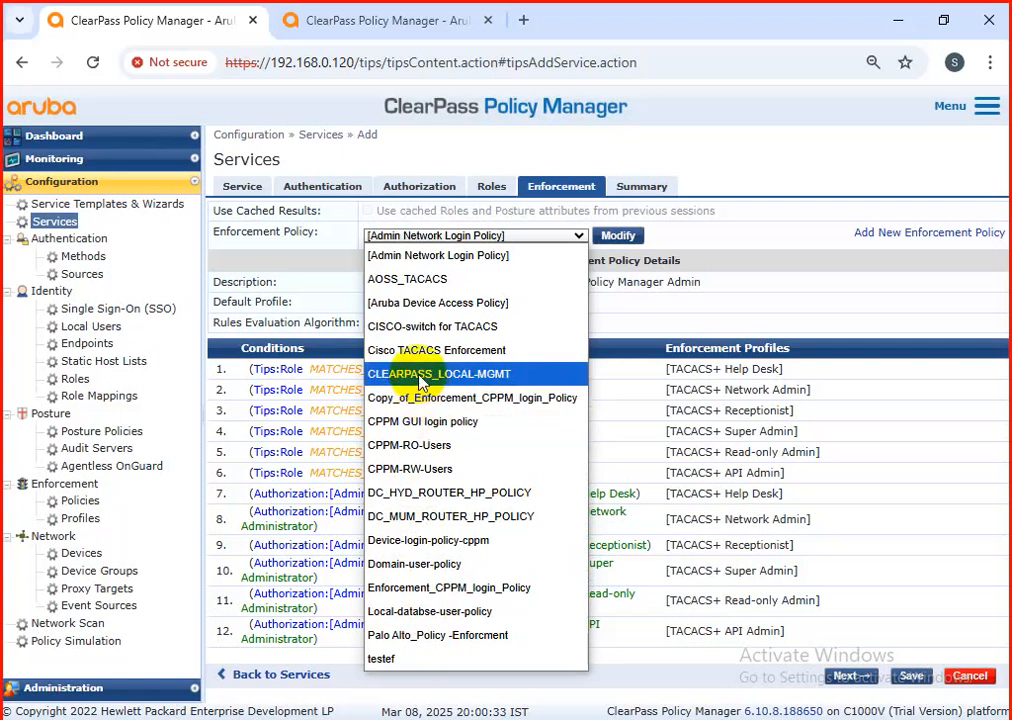
pyautogui.press('Escape')
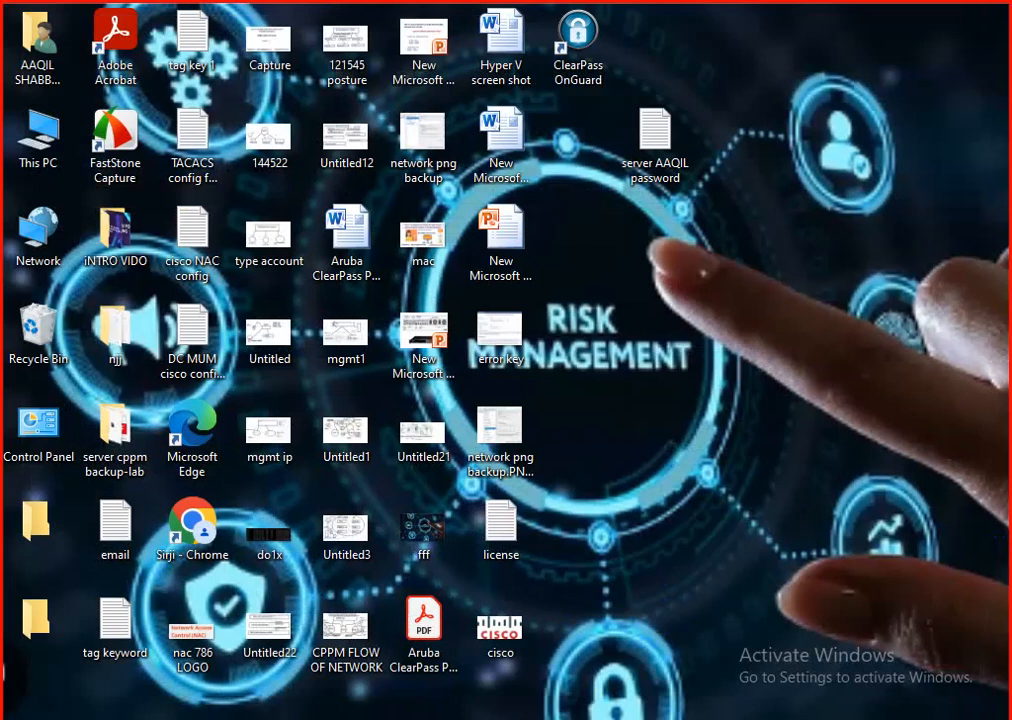
pyautogui.hotkey('alt', 'Tab')
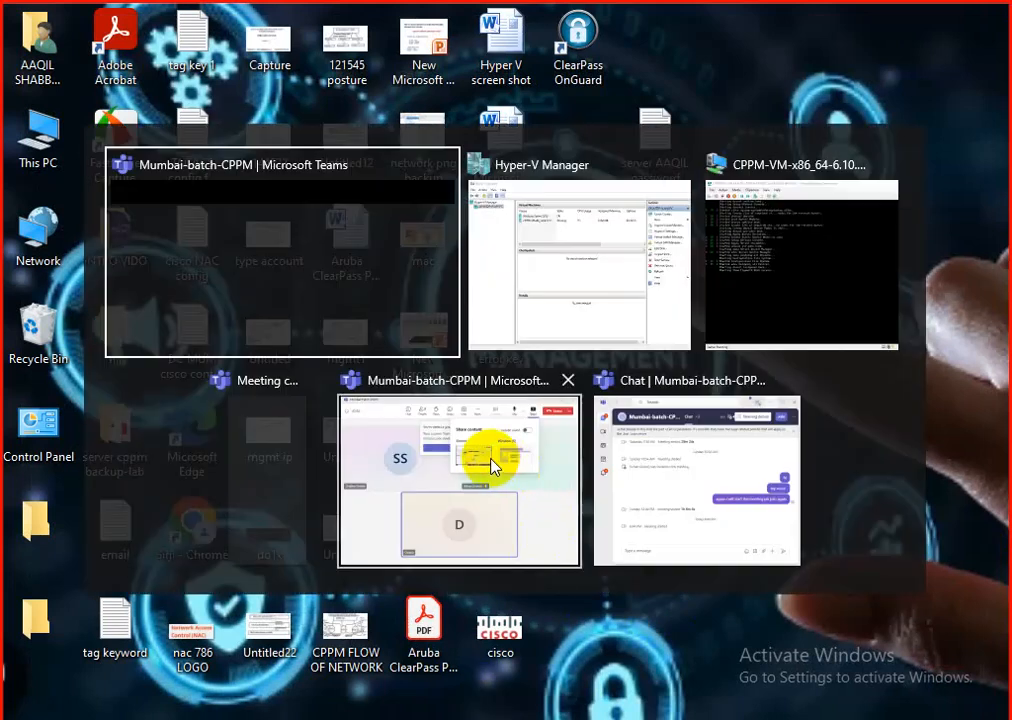
pyautogui.click(406, 460)
pyautogui.hotkey('alt', 'Tab')
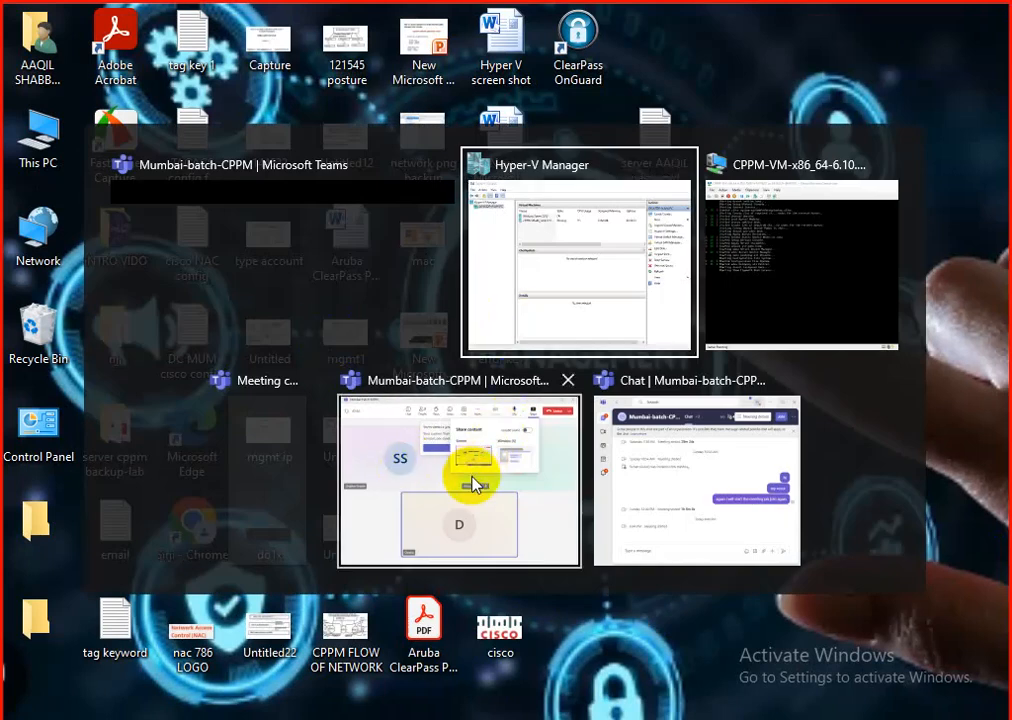
pyautogui.click(597, 287)
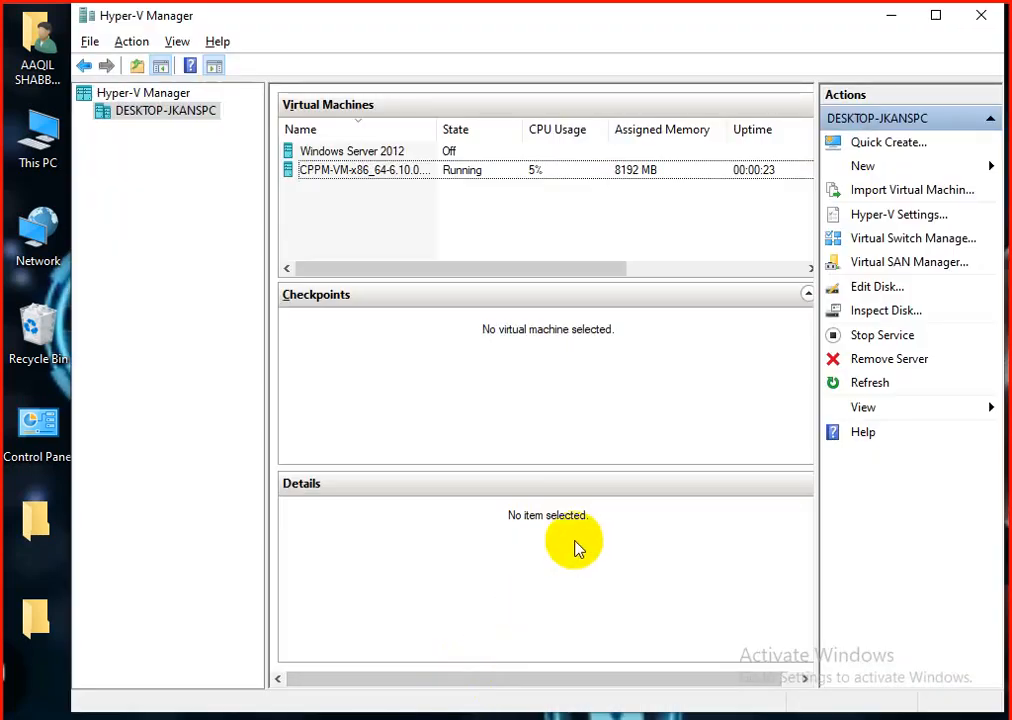
pyautogui.hotkey('alt', 'Tab')
pyautogui.click(333, 339)
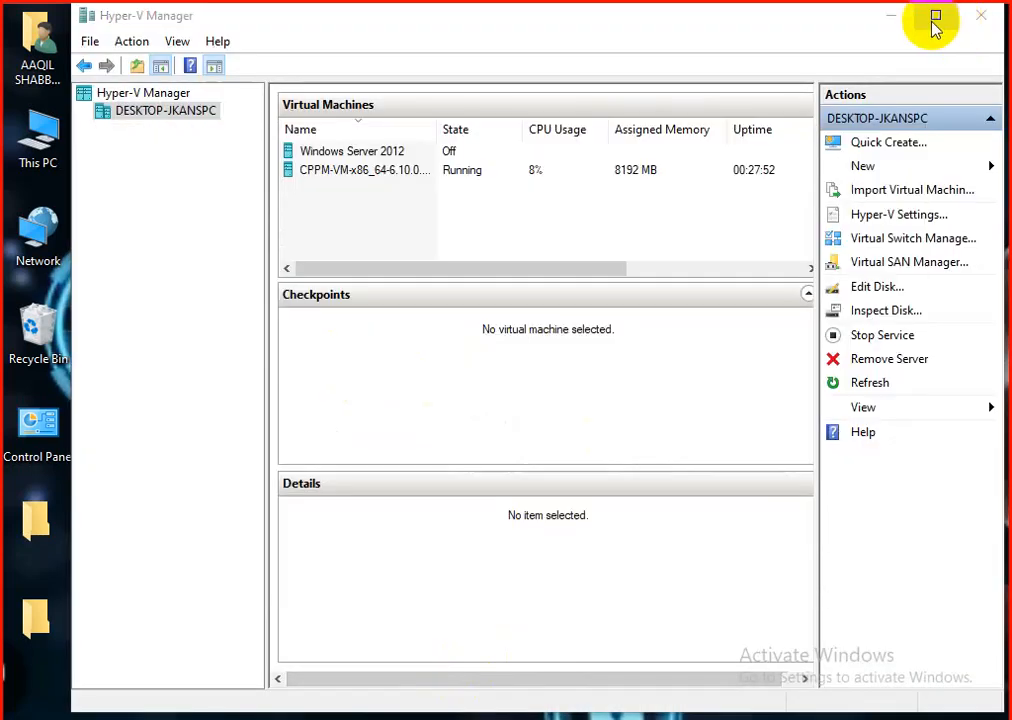
pyautogui.click(895, 18)
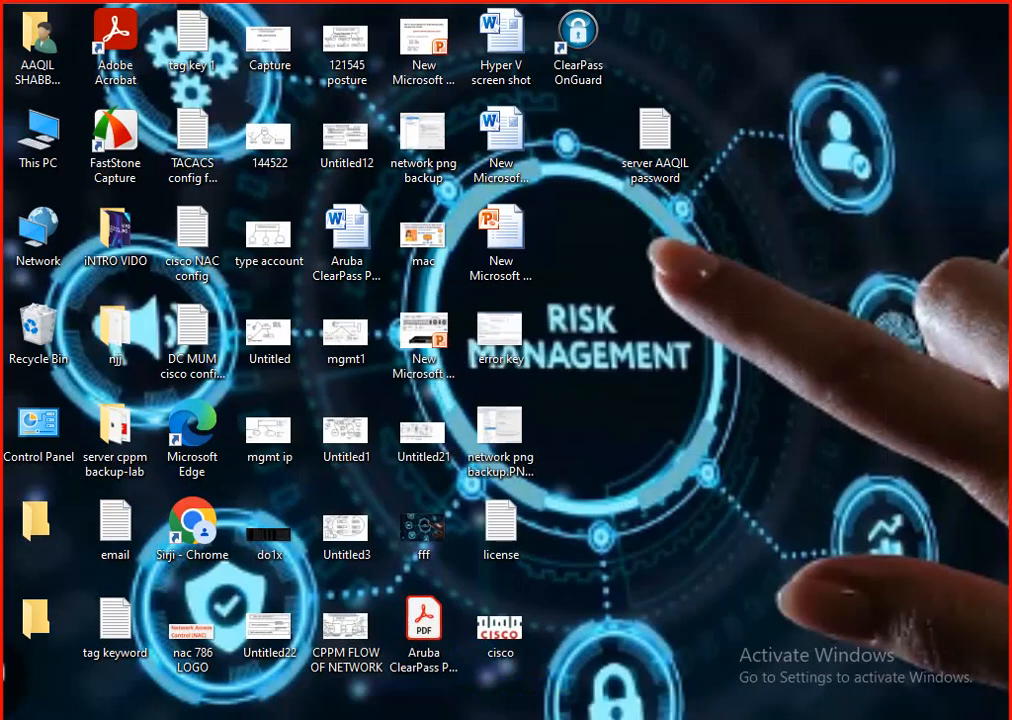
# Step: Open a new Chrome window from the desktop and load the ClearPass server at 192.168.0.120
pyautogui.click(190, 510)
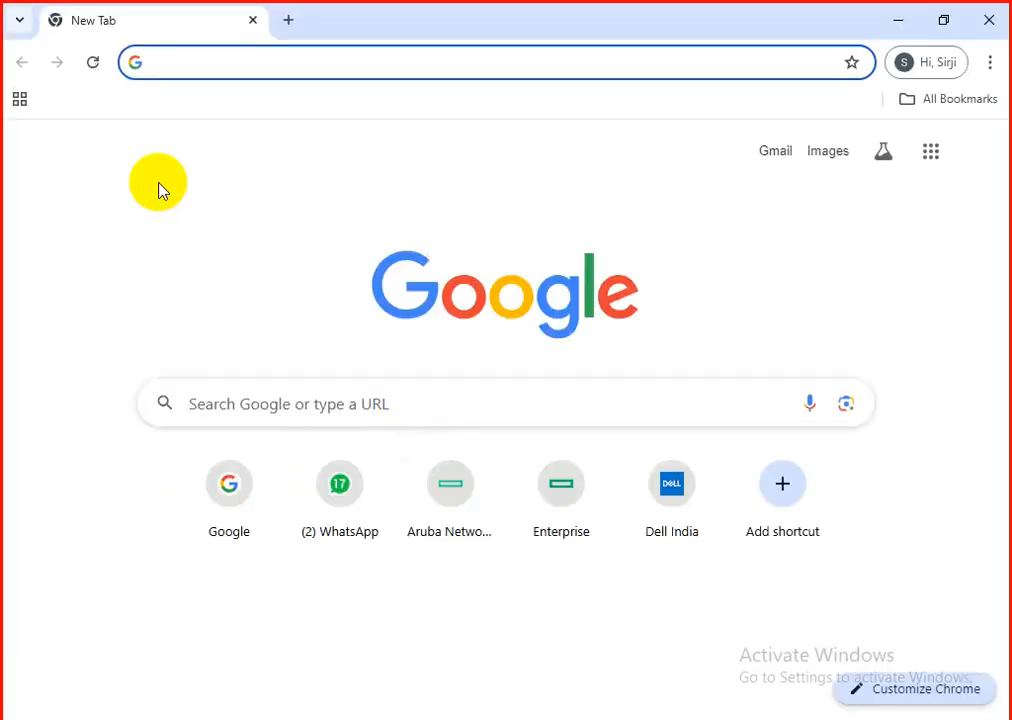
pyautogui.click(243, 62)
pyautogui.write('1')
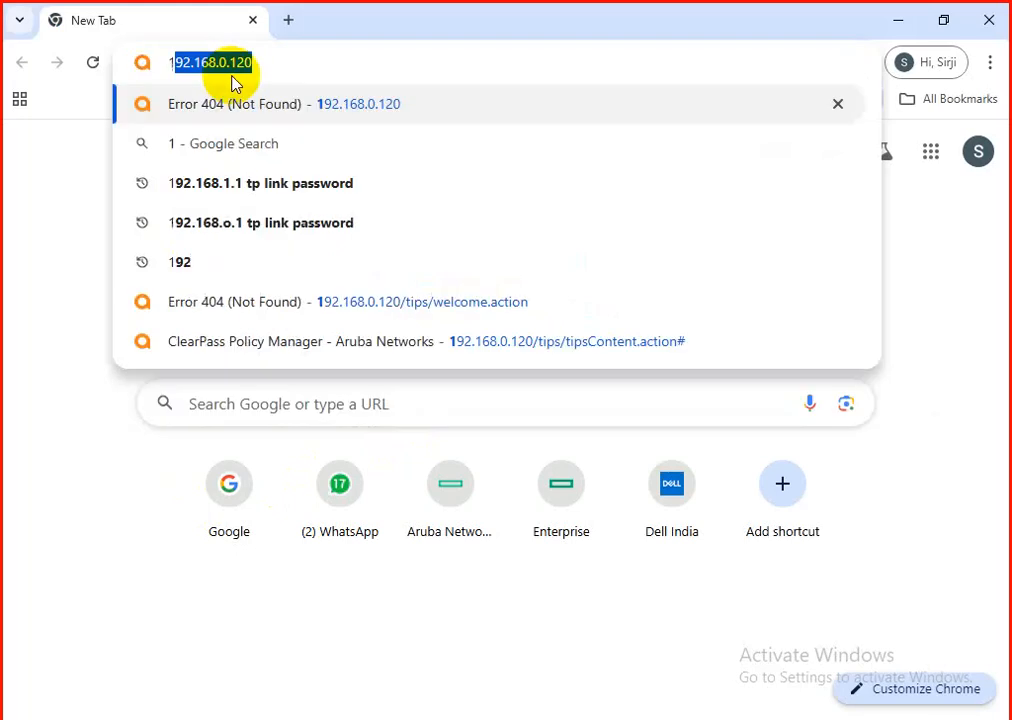
pyautogui.press('Return')
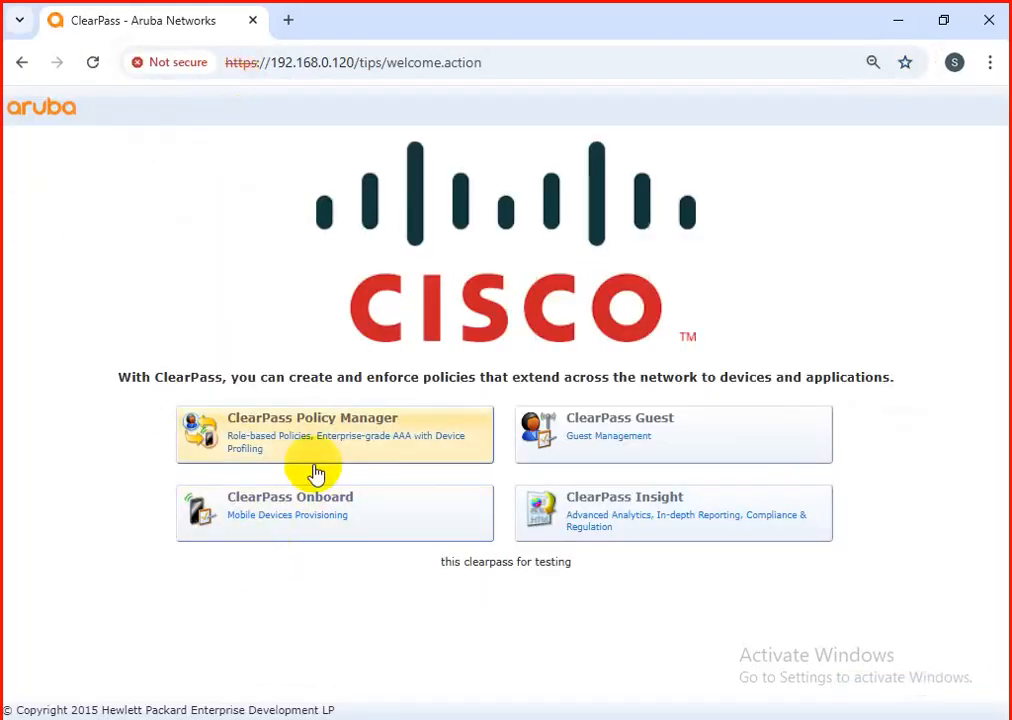
# Step: Open ClearPass Policy Manager and log in with the username admin and the account password
pyautogui.click(294, 418)
pyautogui.write('admin')
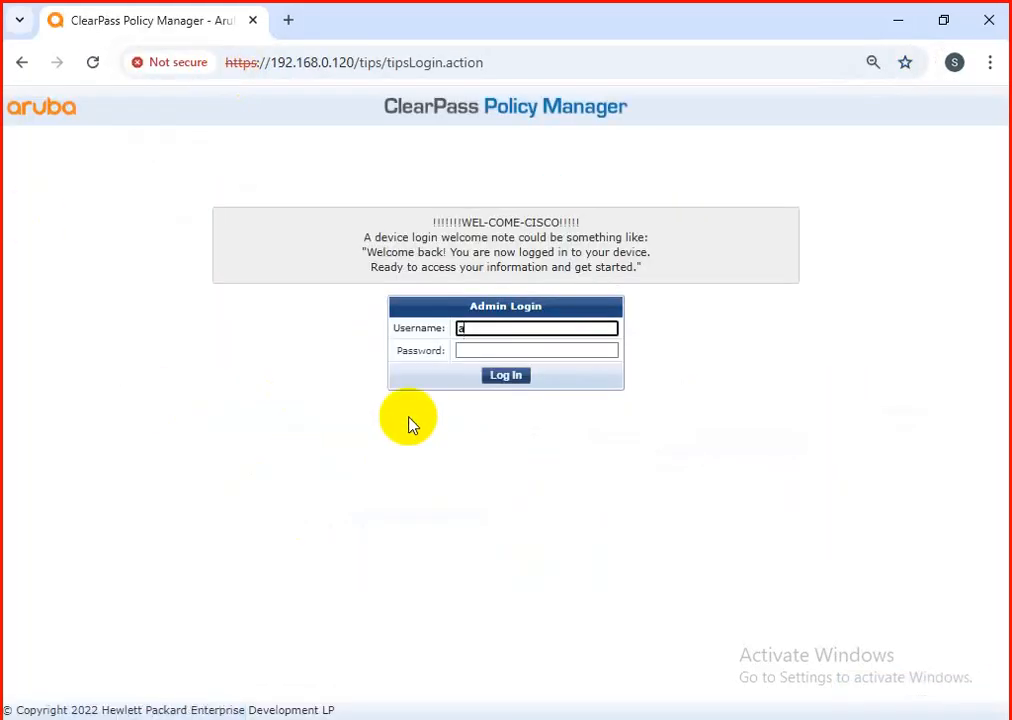
pyautogui.press('Tab')
pyautogui.write('*********')
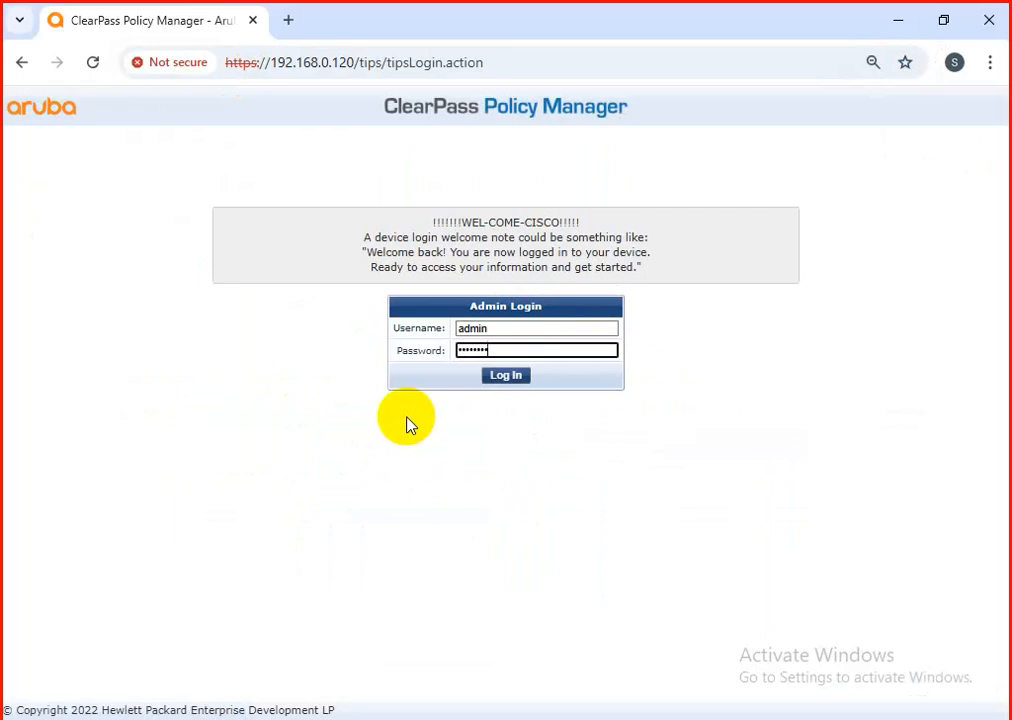
pyautogui.press('Return')
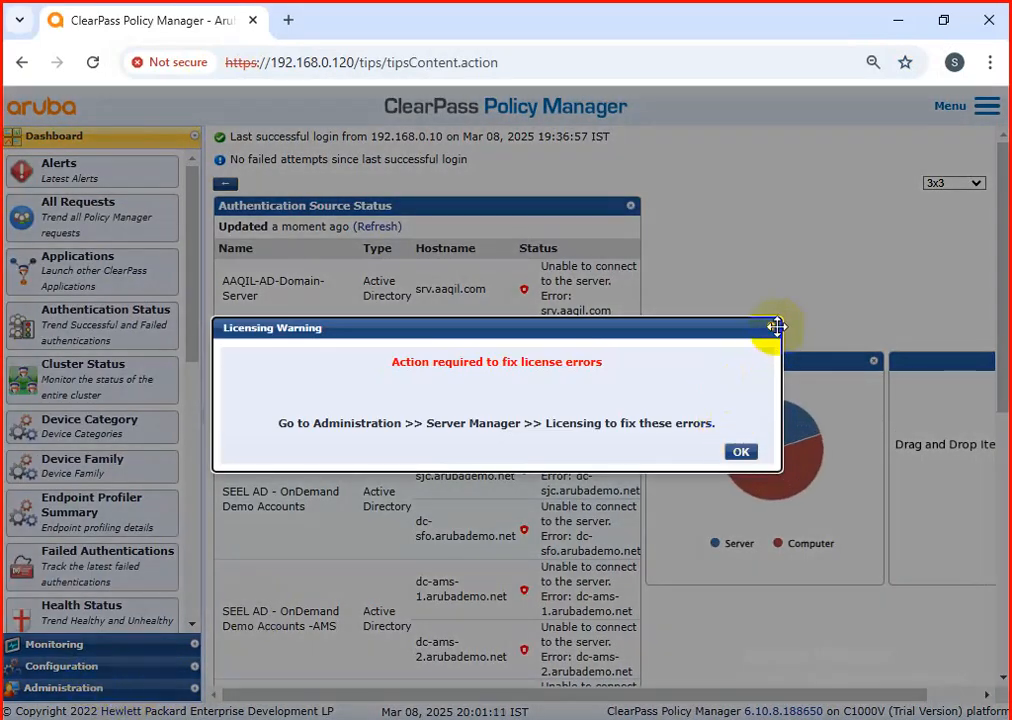
# Step: Dismiss the licensing warning and open the list of configured services
pyautogui.click(772, 328)
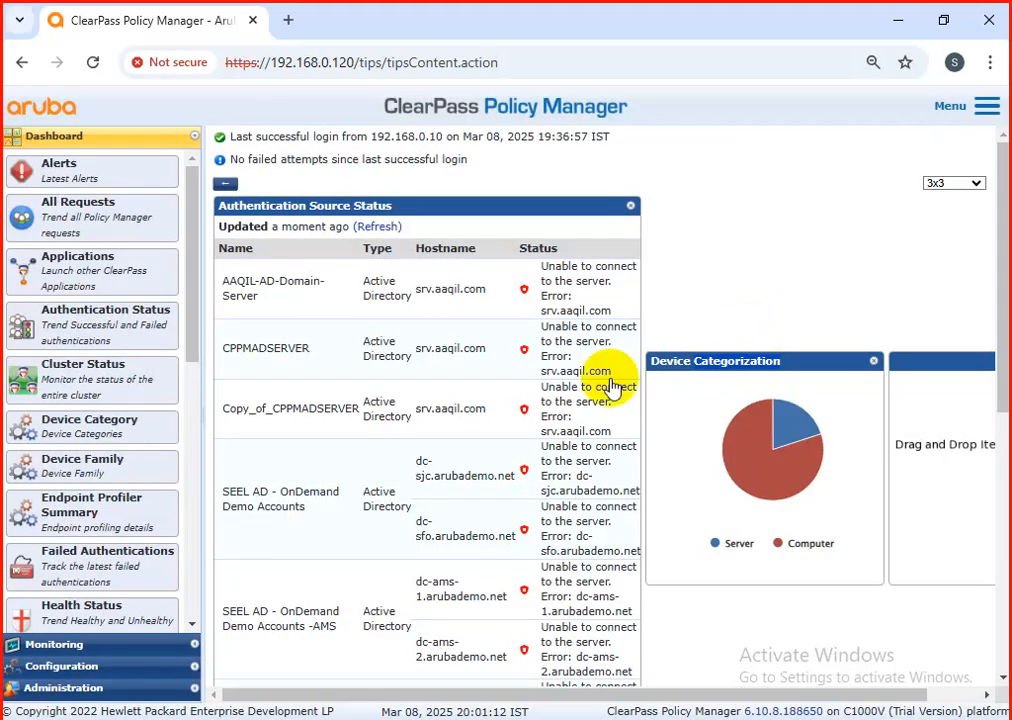
pyautogui.click(50, 644)
pyautogui.click(47, 665)
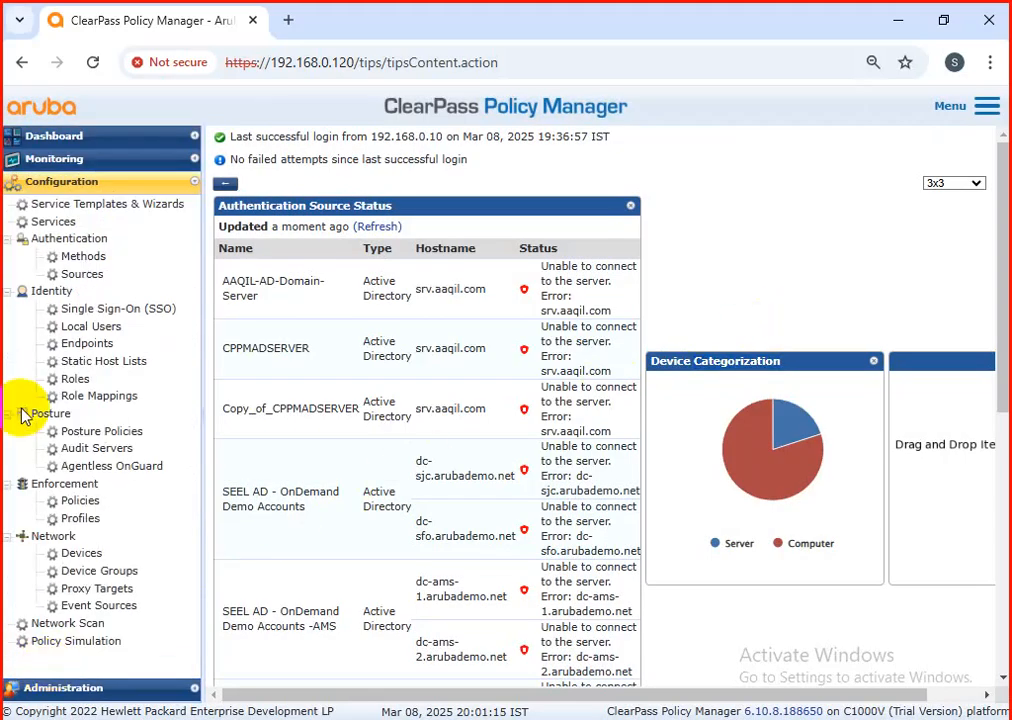
pyautogui.click(60, 240)
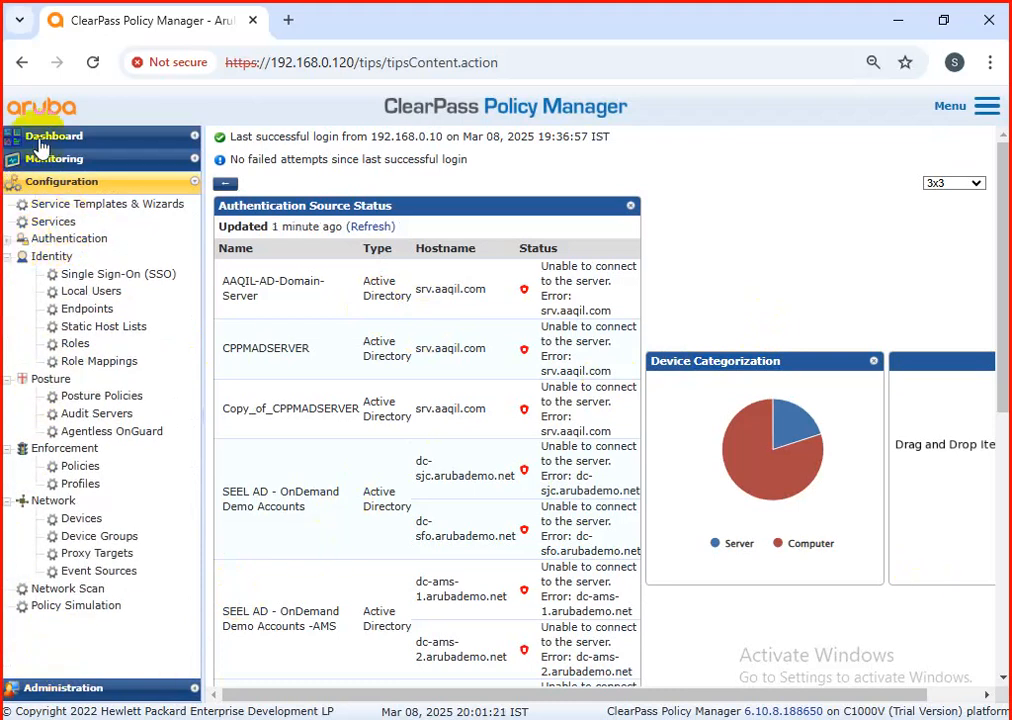
pyautogui.click(45, 221)
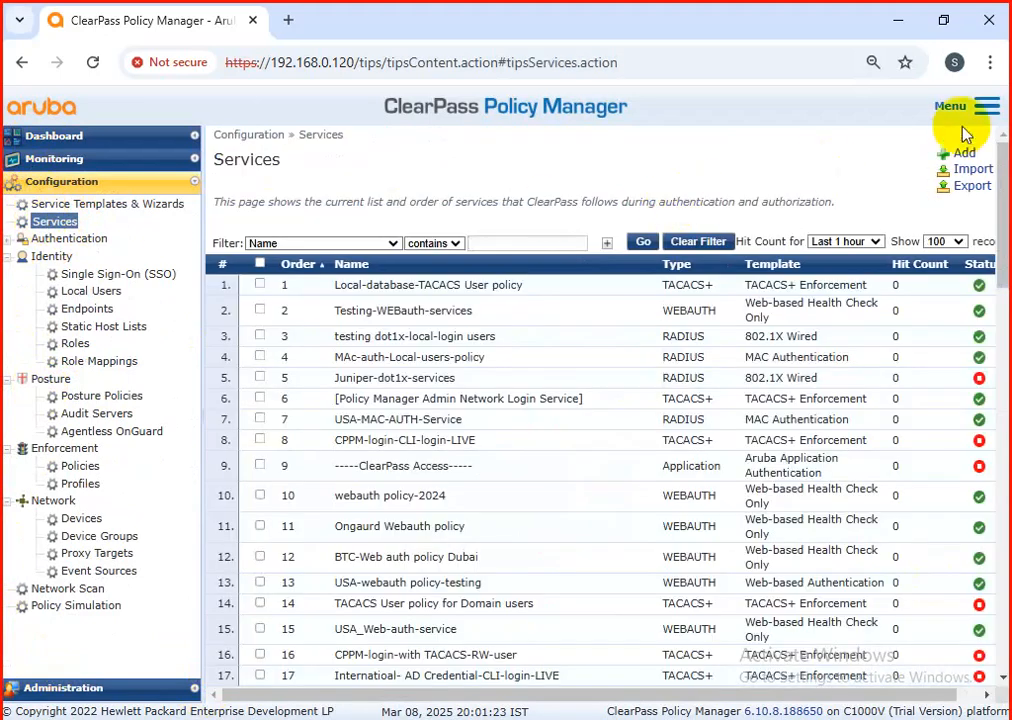
# Step: Start a new TACACS+ Enforcement service named "Cisco switch Login Policy" and enable the Authorization option
pyautogui.click(963, 153)
pyautogui.click(488, 216)
pyautogui.click(487, 215)
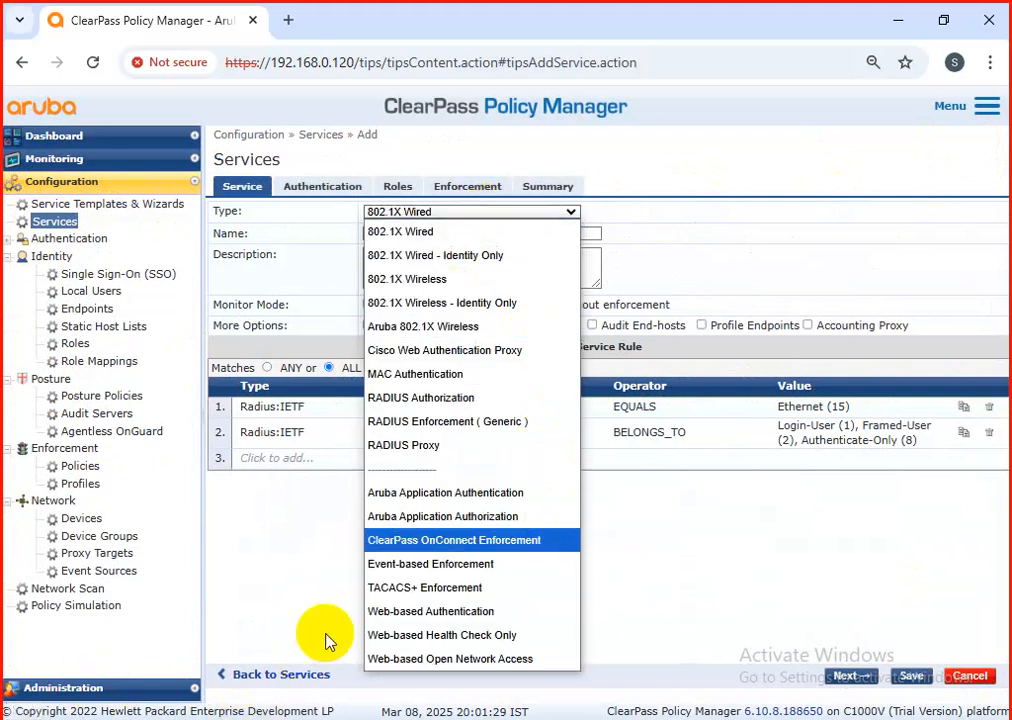
pyautogui.click(380, 590)
pyautogui.click(392, 232)
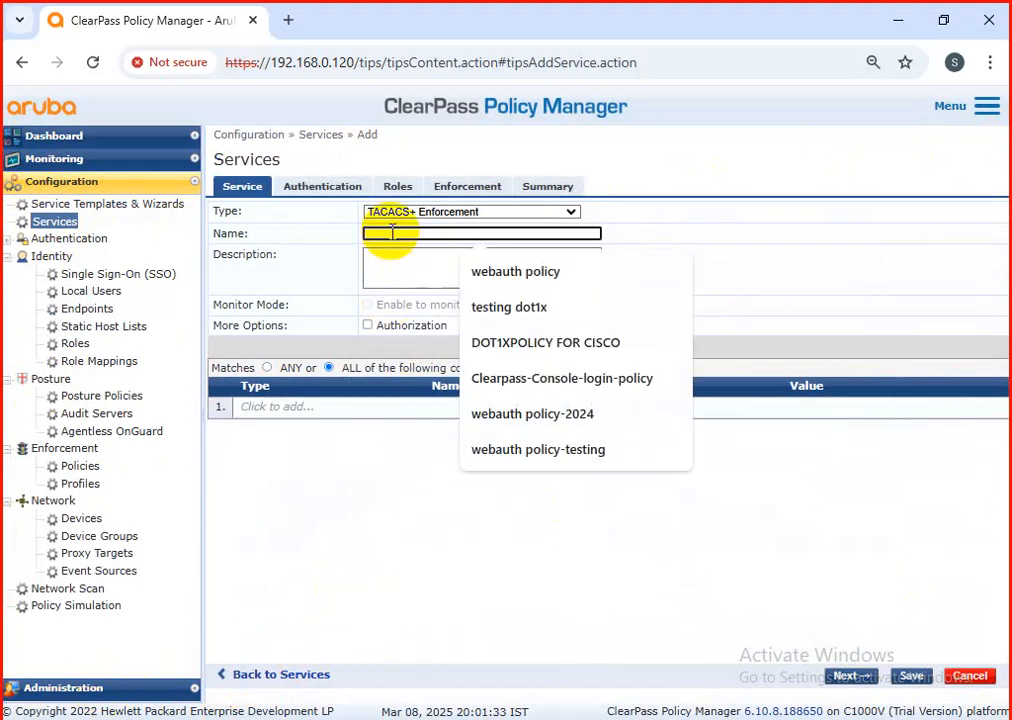
pyautogui.write('Cisco switch Login Policy')
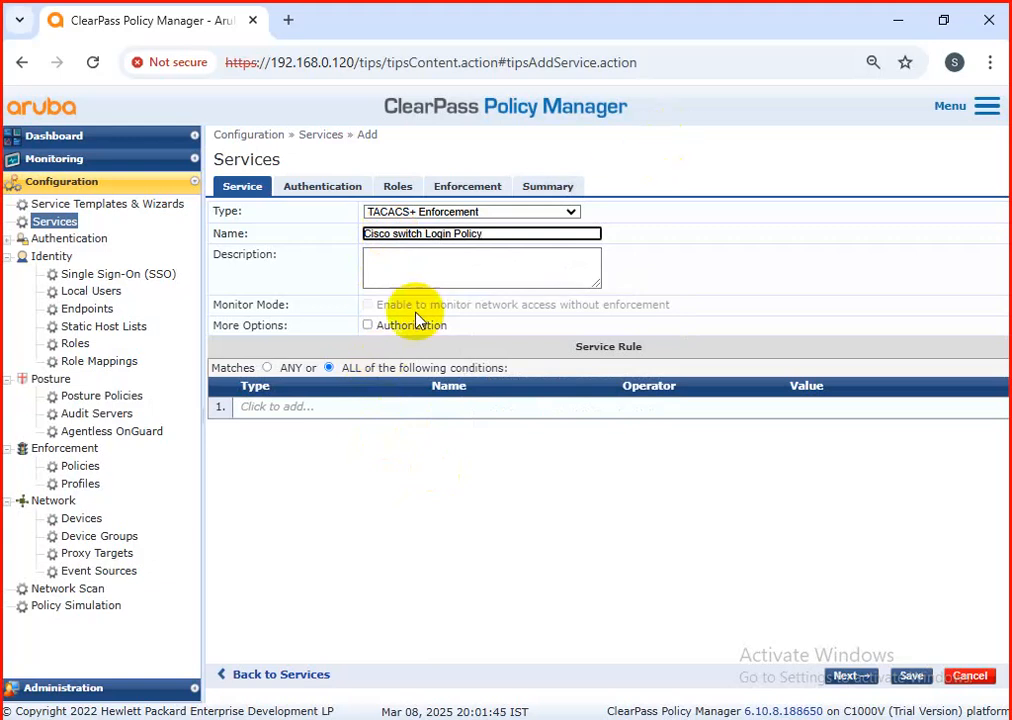
pyautogui.click(367, 325)
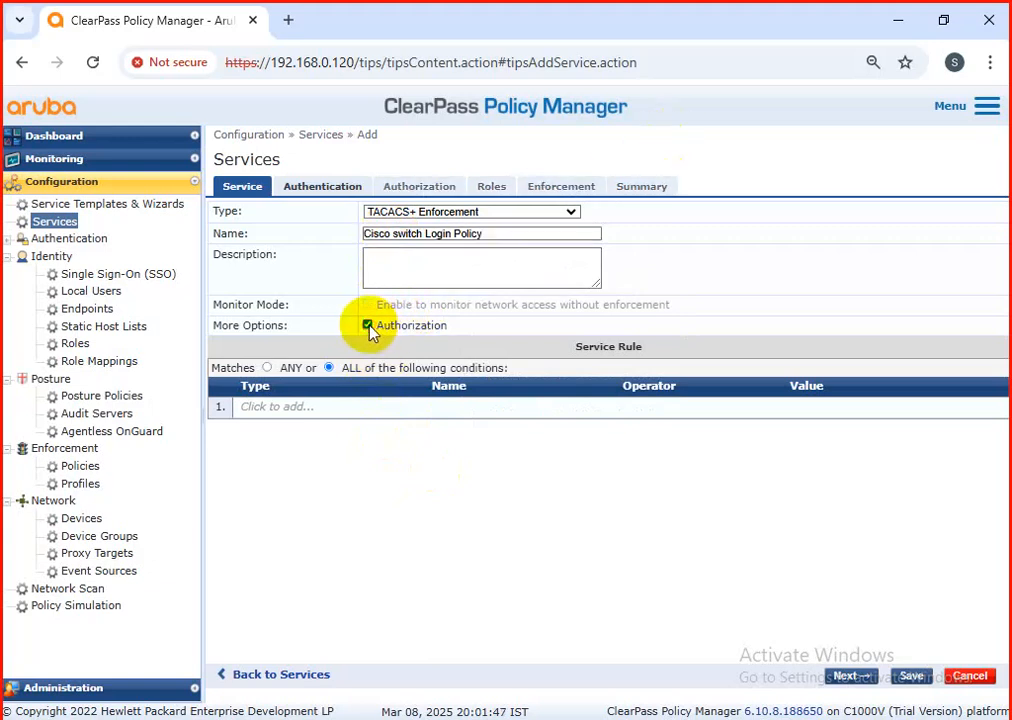
# Step: Add the AD-Domain-Server Active Directory as the new service's authentication source and [Time Source] as an additional authorization source
pyautogui.click(305, 190)
pyautogui.click(405, 315)
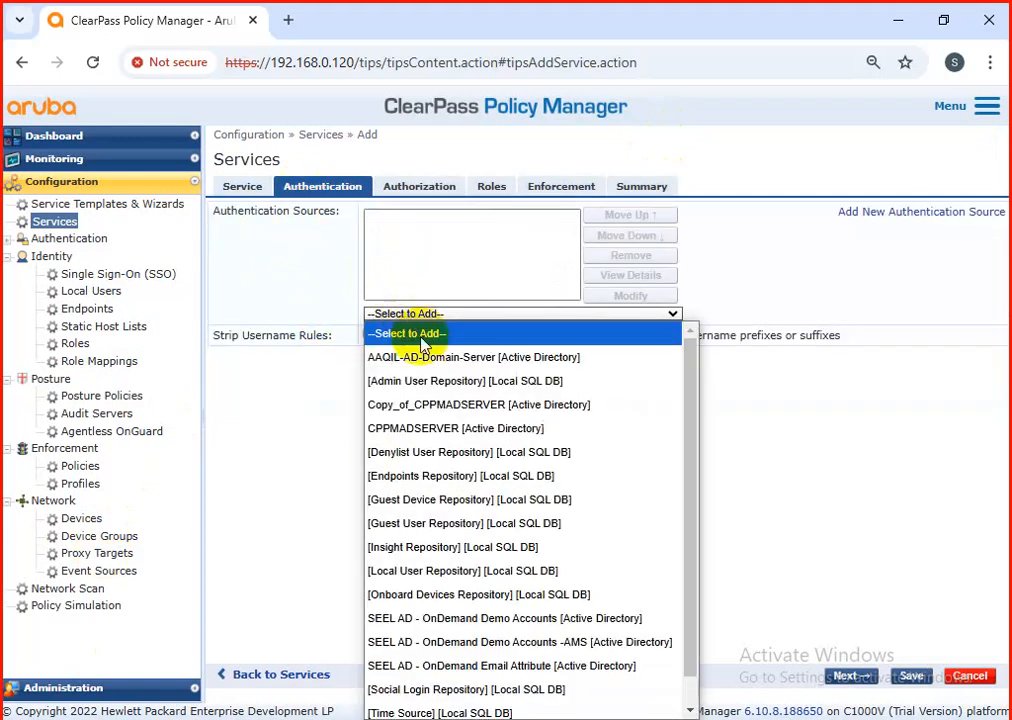
pyautogui.click(421, 355)
pyautogui.click(425, 188)
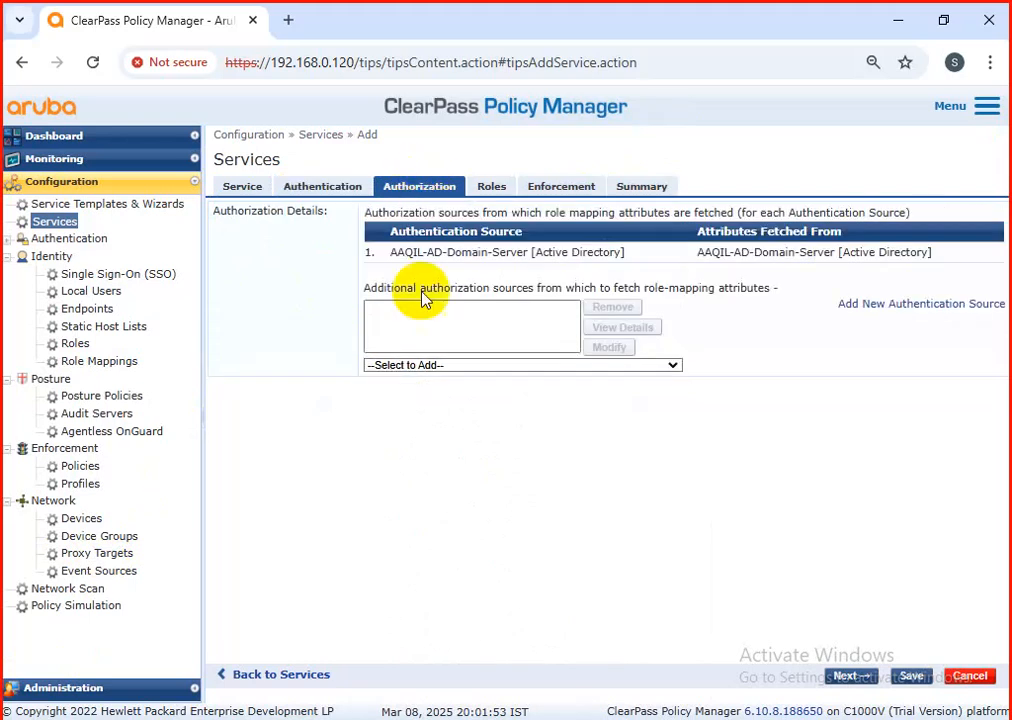
pyautogui.click(418, 365)
pyautogui.scroll(-1, 445, 308)
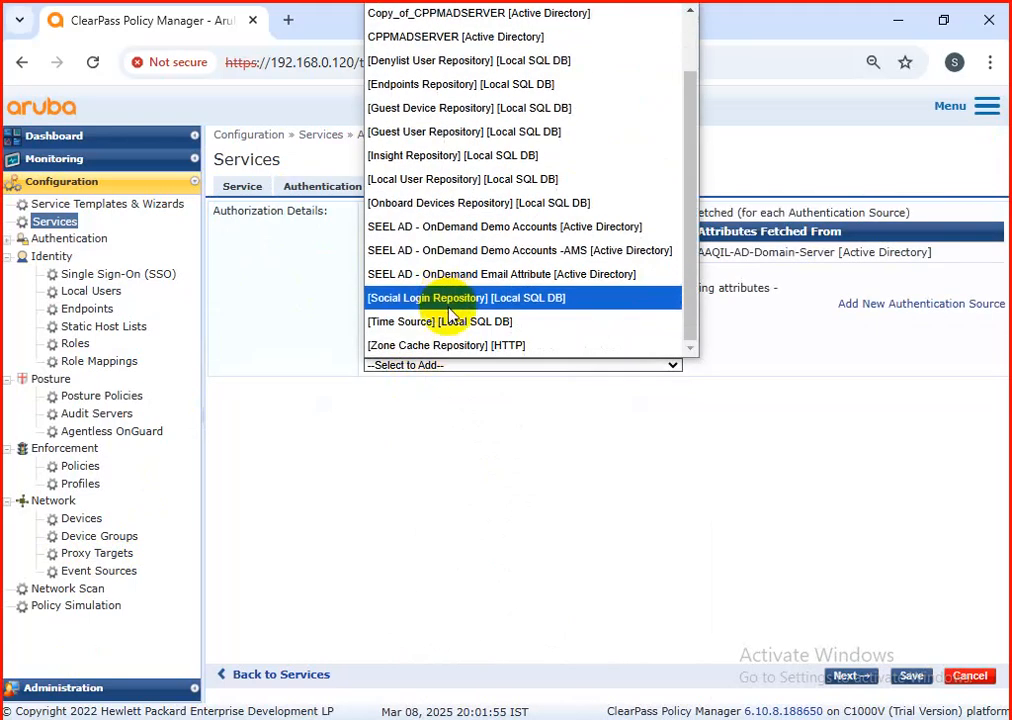
pyautogui.click(445, 322)
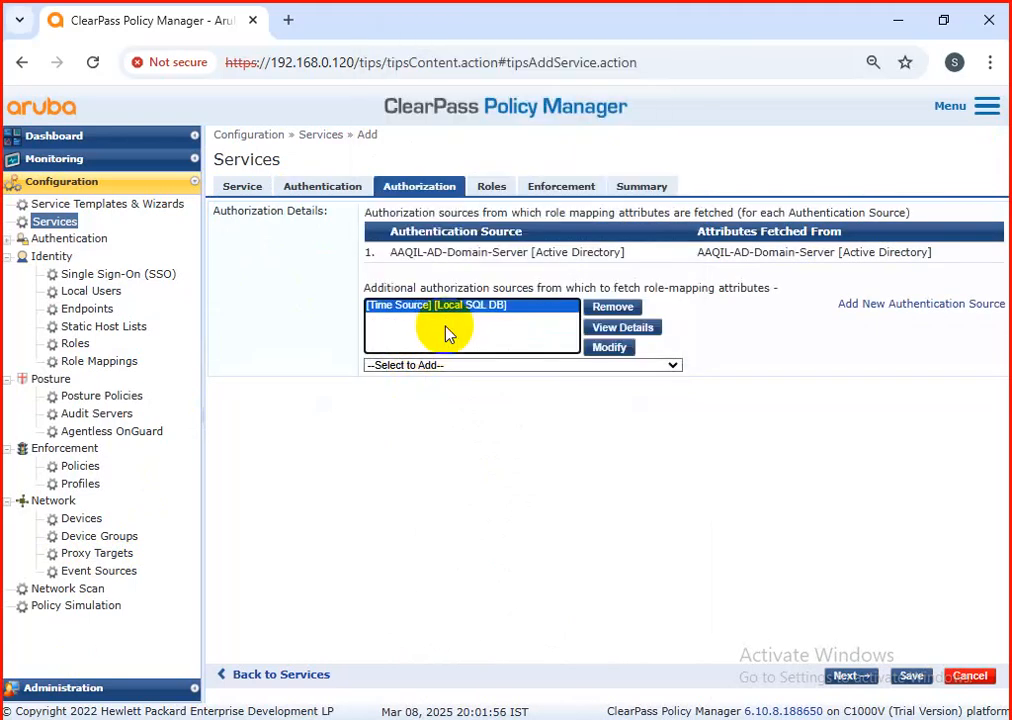
# Step: Assign the "CISCO-switch for TACACS" enforcement policy to the new service and save it
pyautogui.click(542, 184)
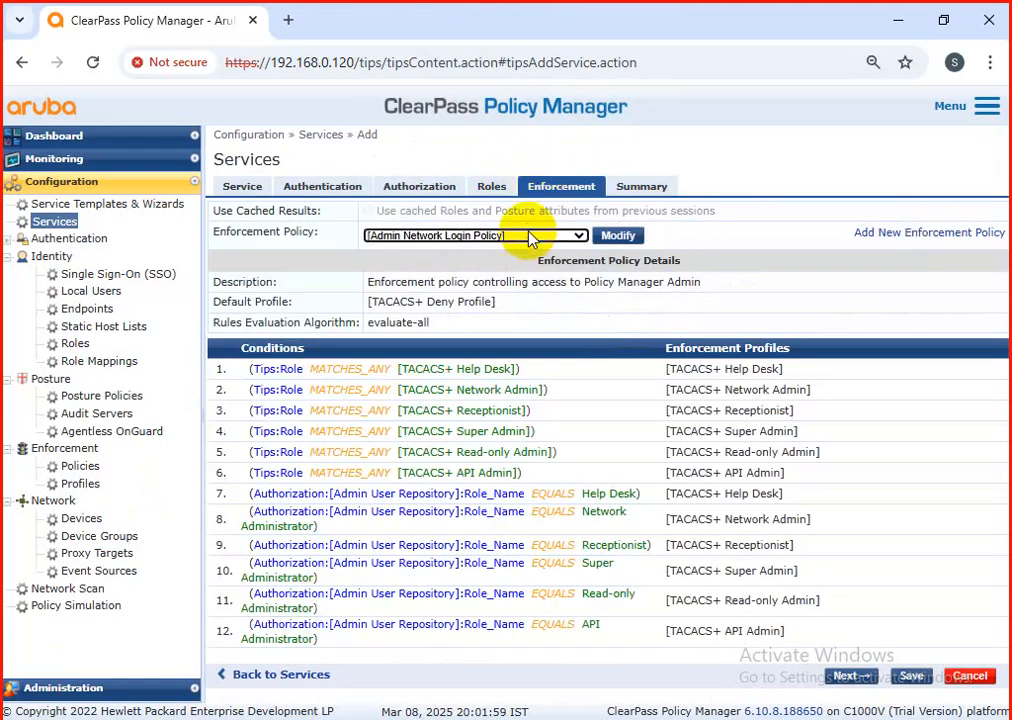
pyautogui.click(531, 237)
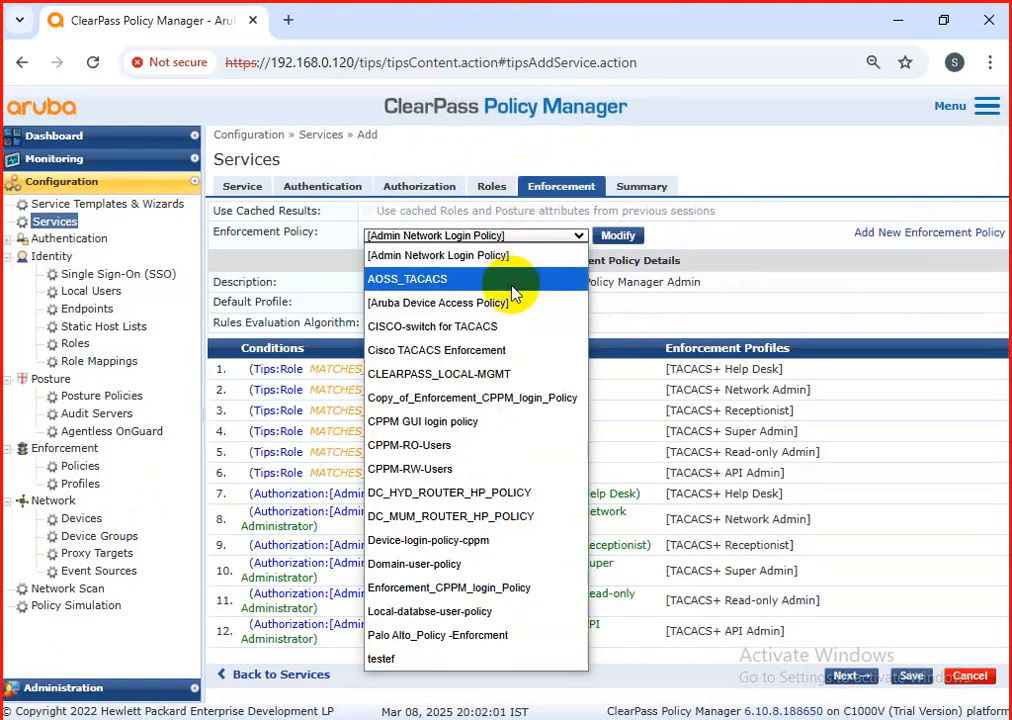
pyautogui.click(505, 326)
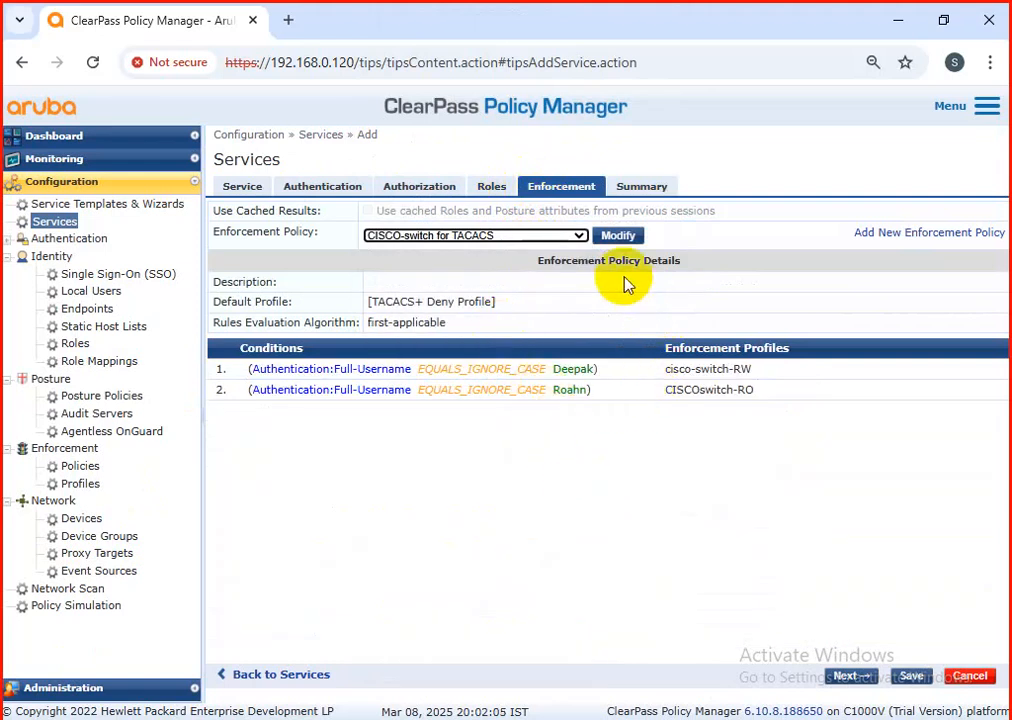
pyautogui.click(912, 677)
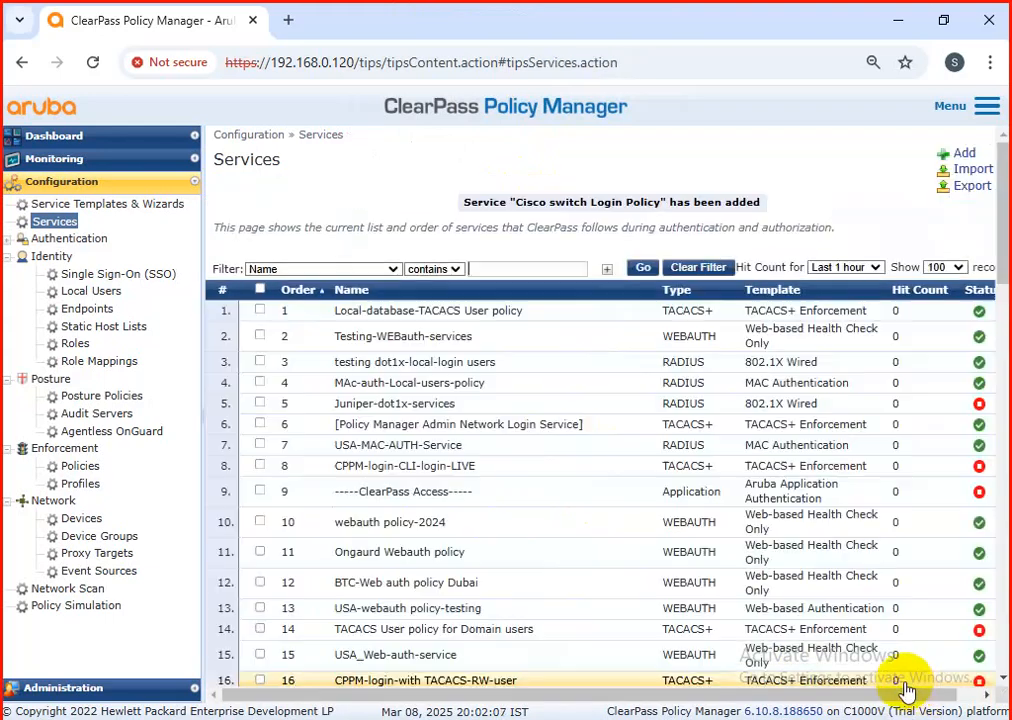
# Step: Open the Cisco switch Login Policy service for editing and add a service rule condition of type Connection with the name NAD-IP-Address
pyautogui.scroll(-13, 639, 481)
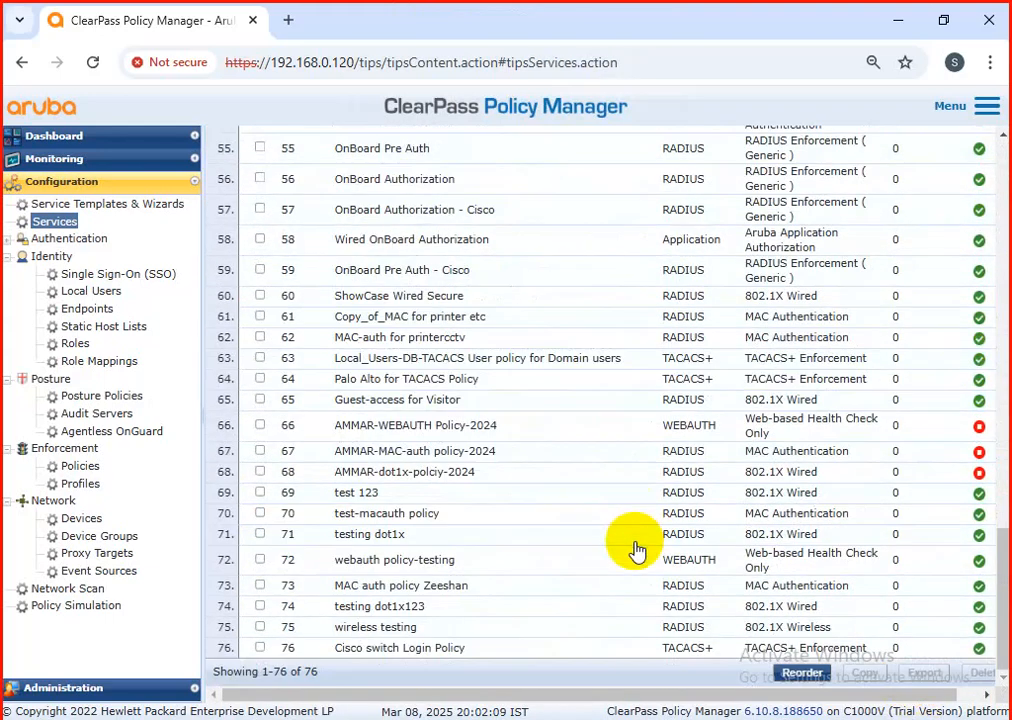
pyautogui.click(413, 648)
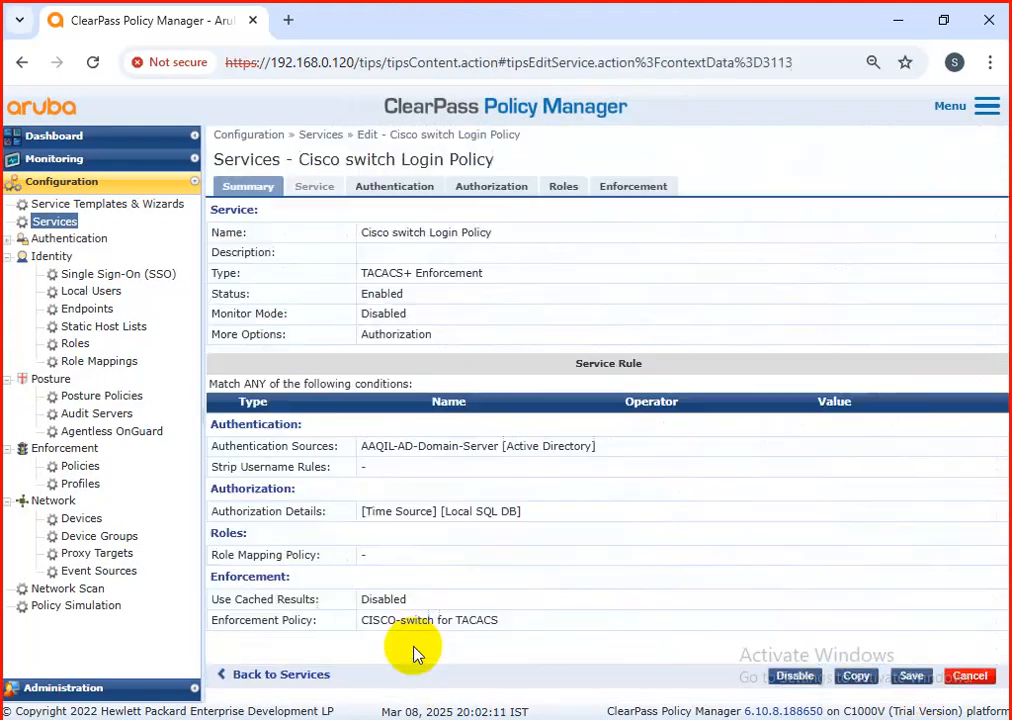
pyautogui.click(328, 188)
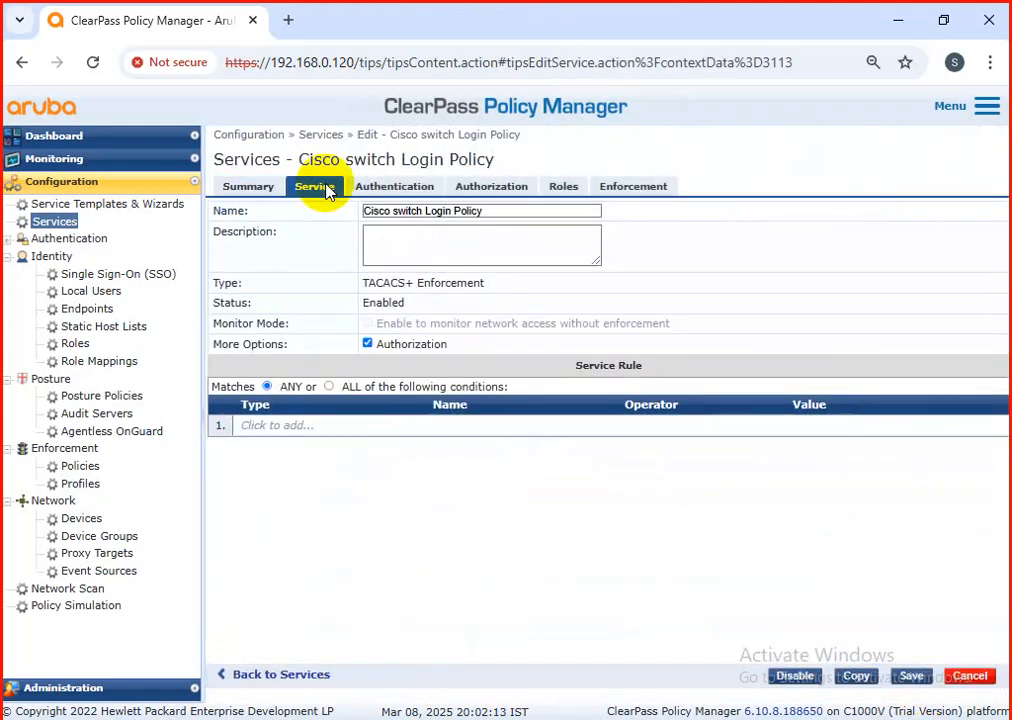
pyautogui.click(298, 428)
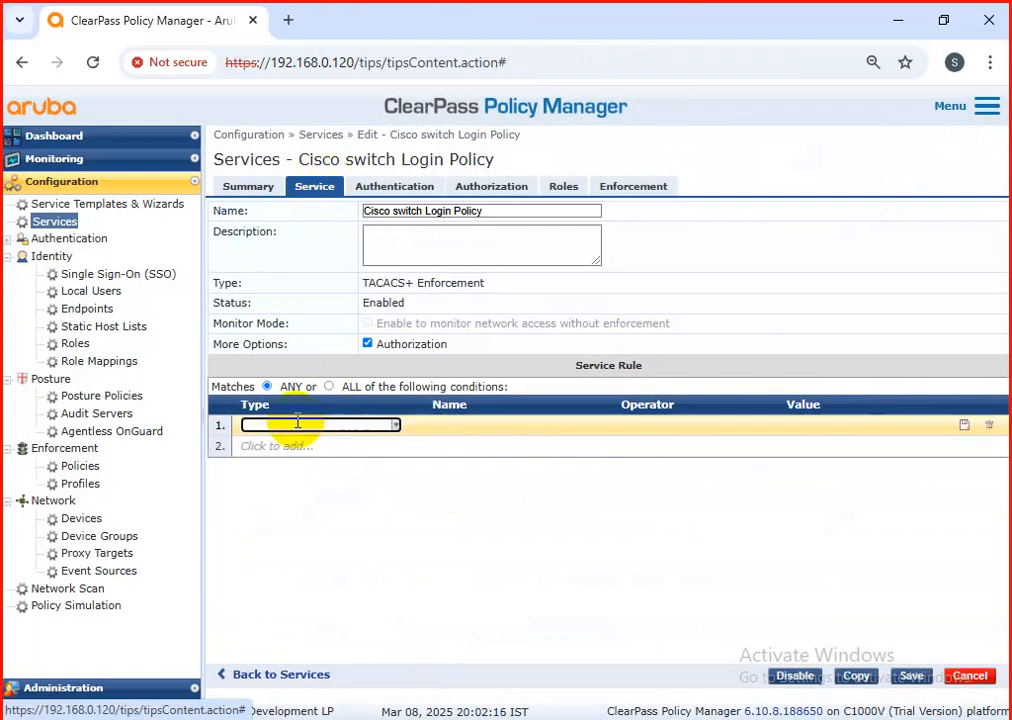
pyautogui.click(404, 425)
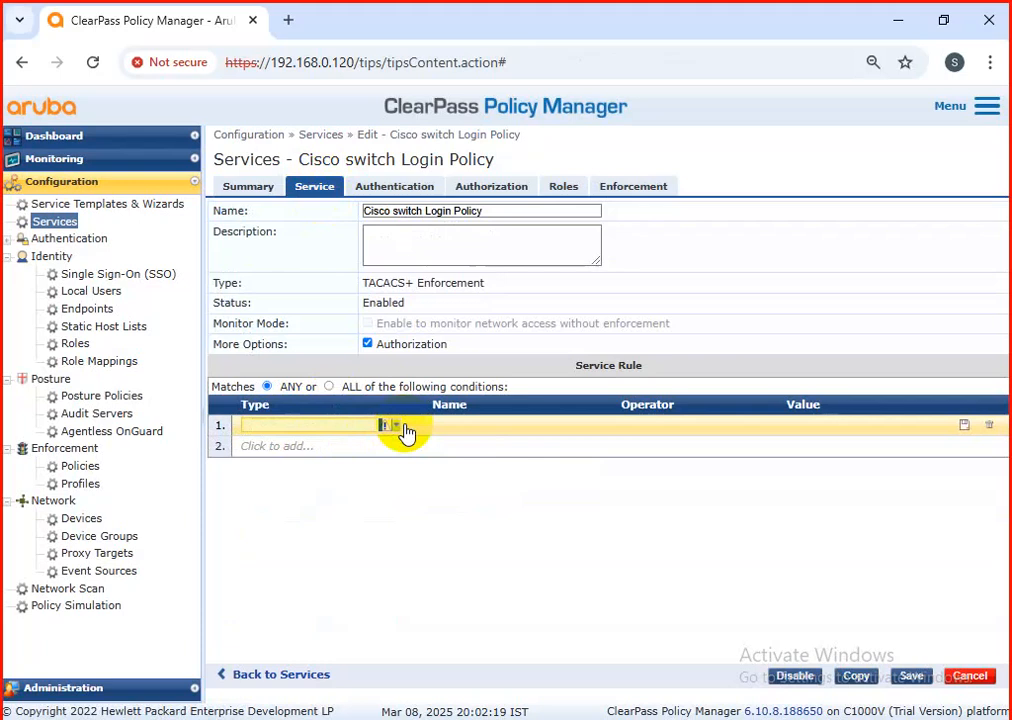
pyautogui.click(396, 428)
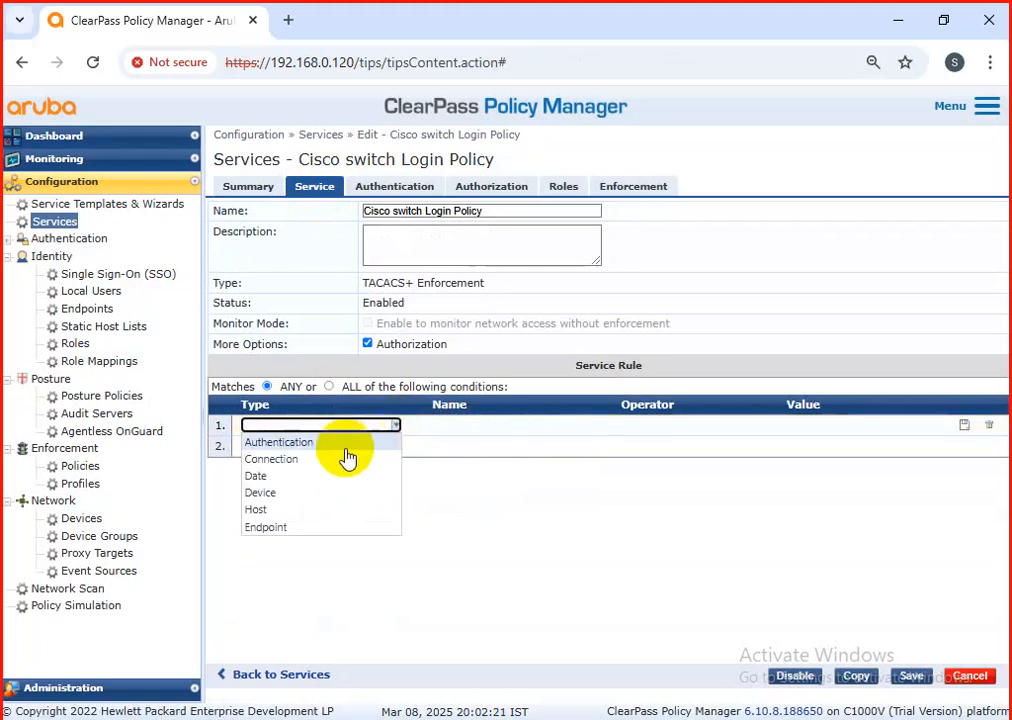
pyautogui.click(305, 461)
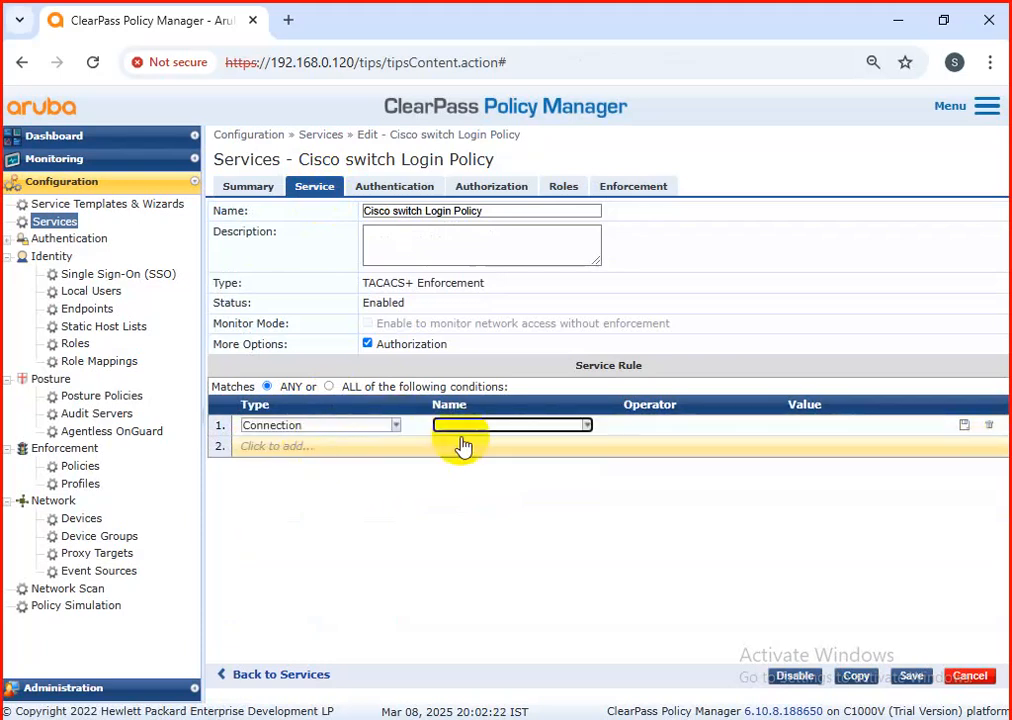
pyautogui.click(587, 427)
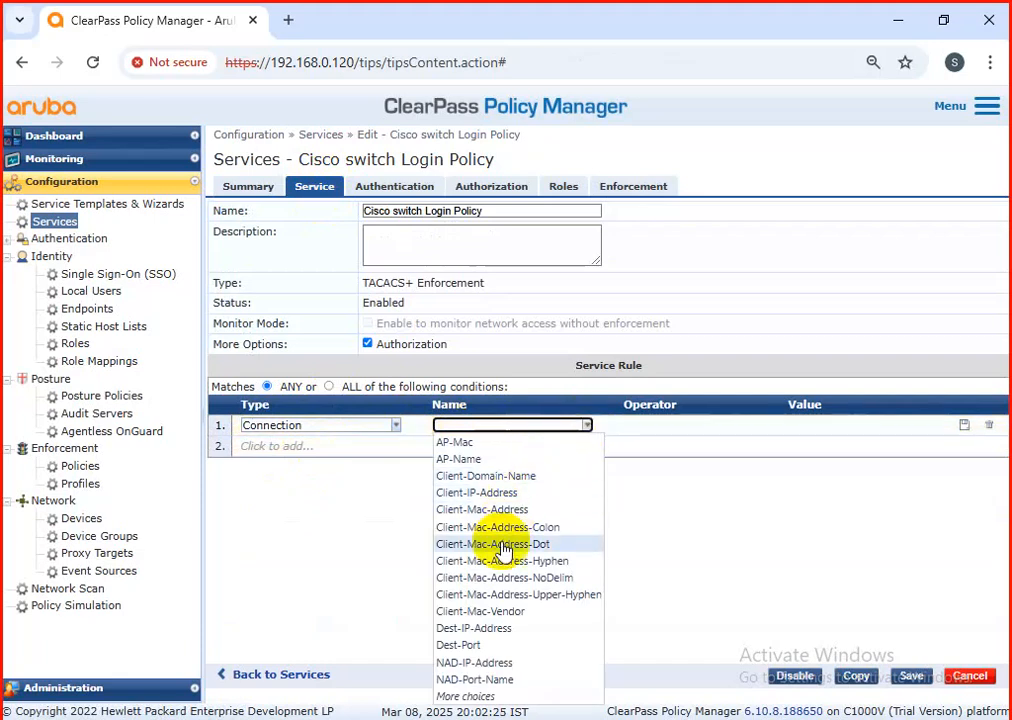
pyautogui.click(503, 665)
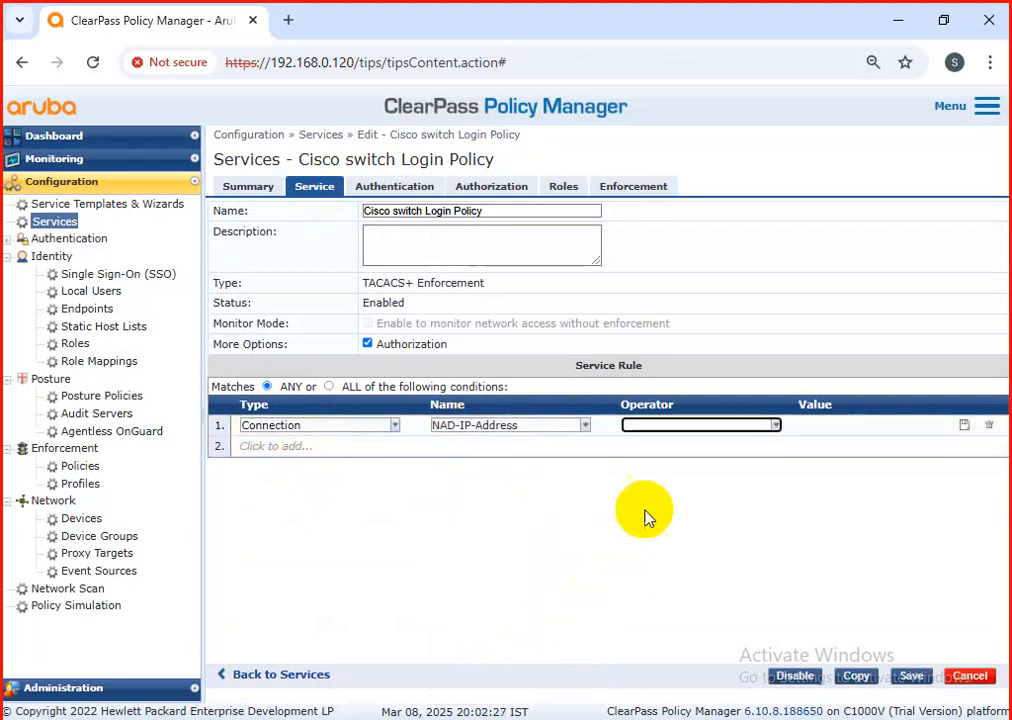
# Step: Set the NAD-IP-Address condition's operator to BELONGS_TO_GROUP and its value to cisco-switch-group, and save the service
pyautogui.click(776, 428)
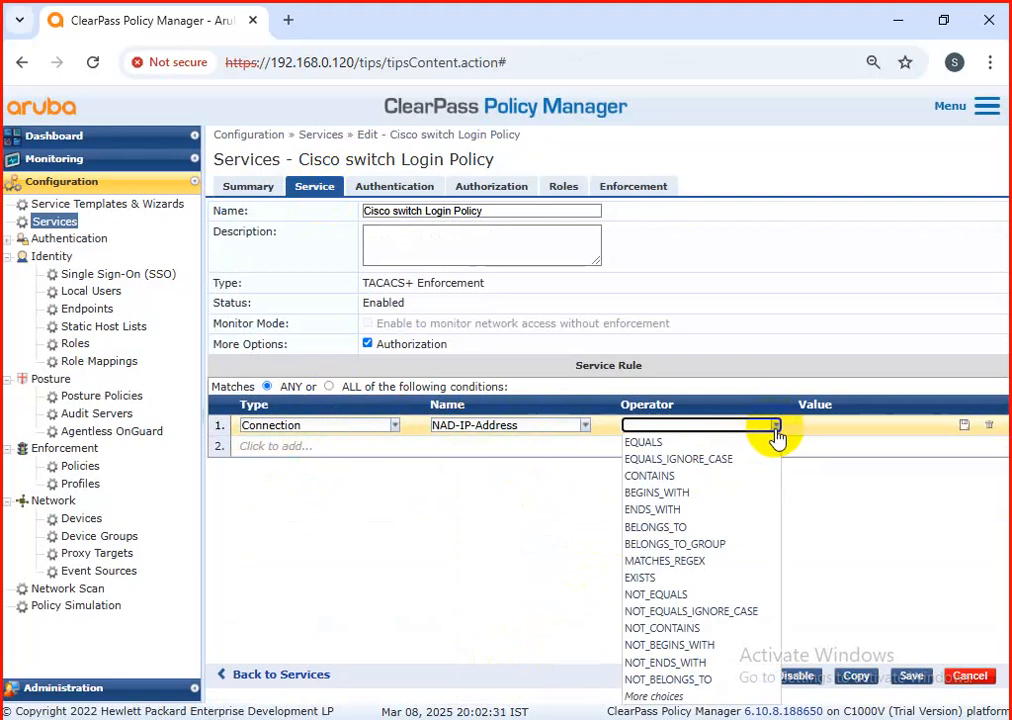
pyautogui.click(700, 545)
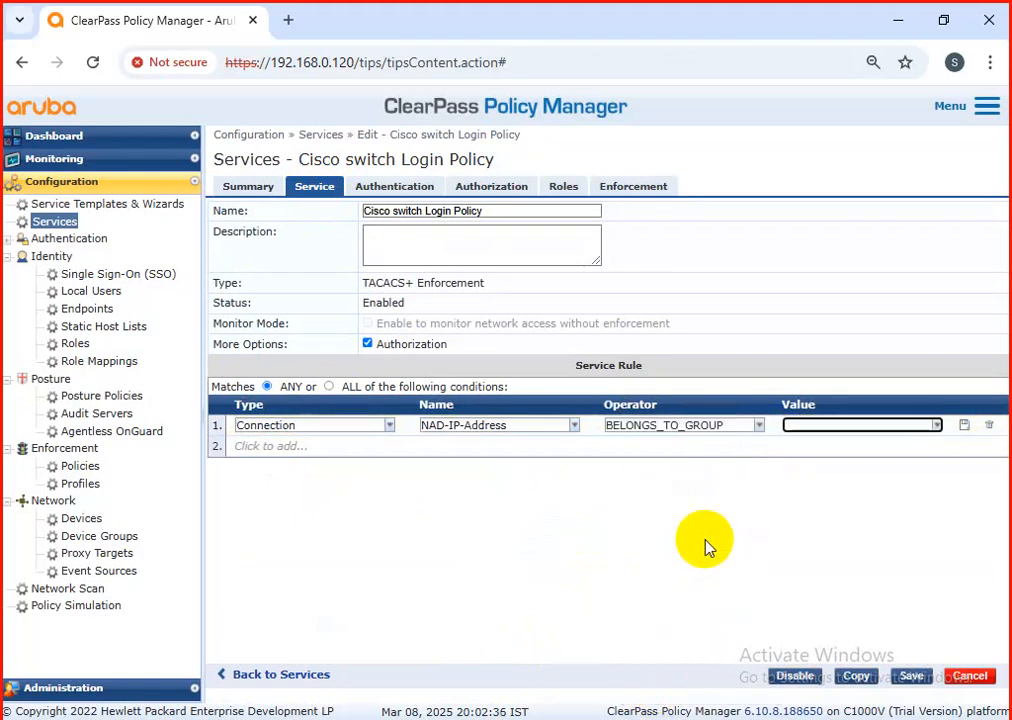
pyautogui.click(935, 426)
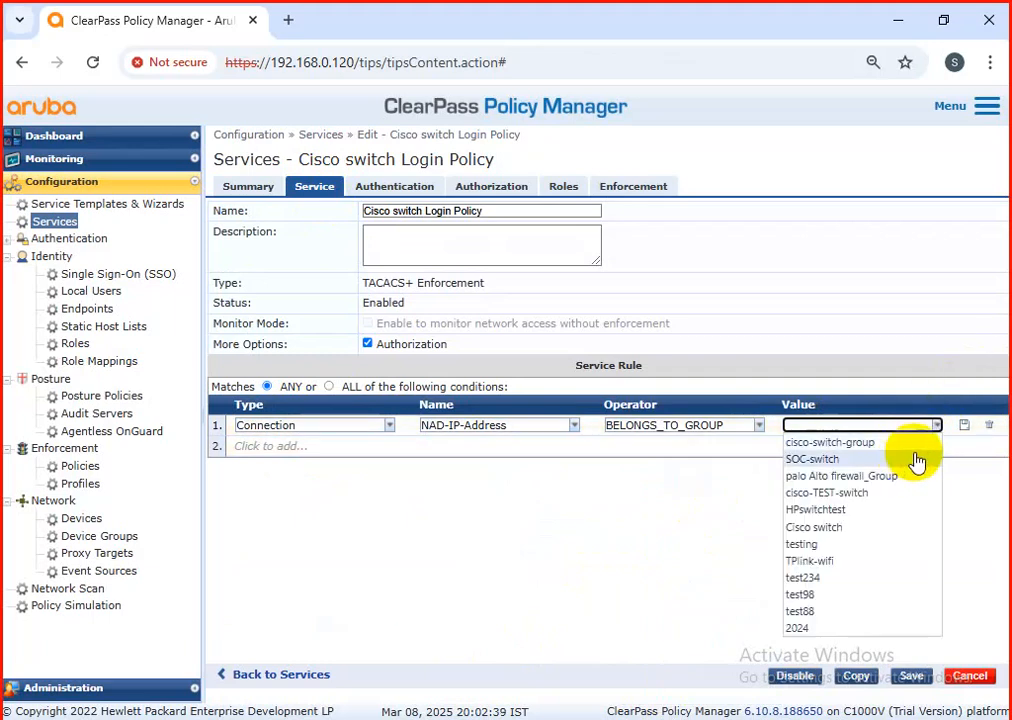
pyautogui.click(886, 442)
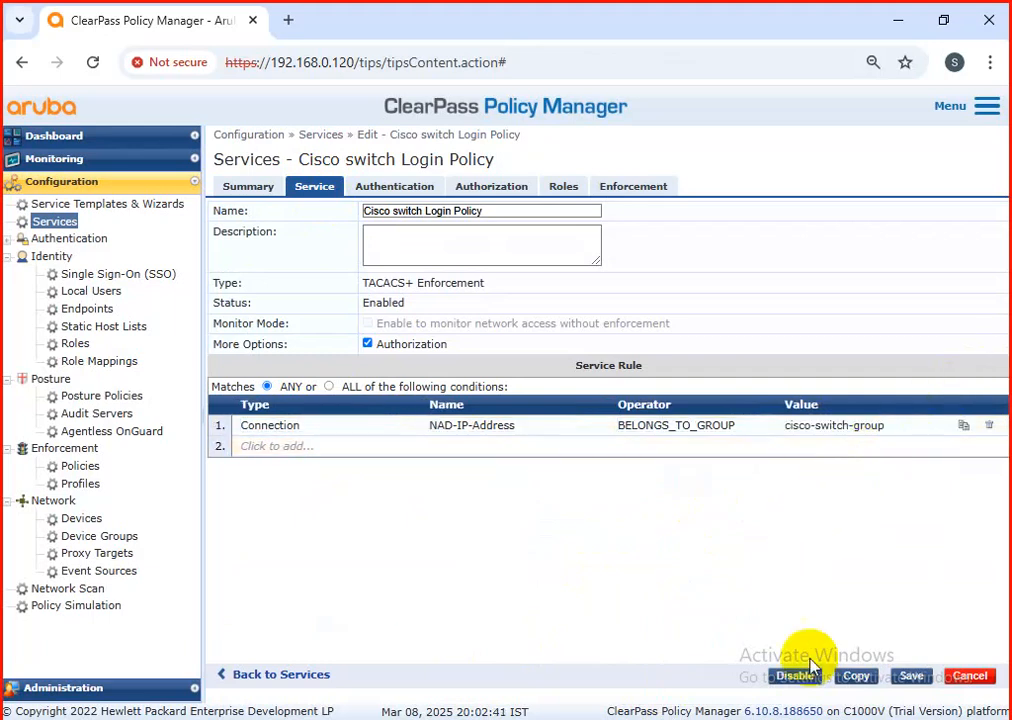
pyautogui.click(910, 678)
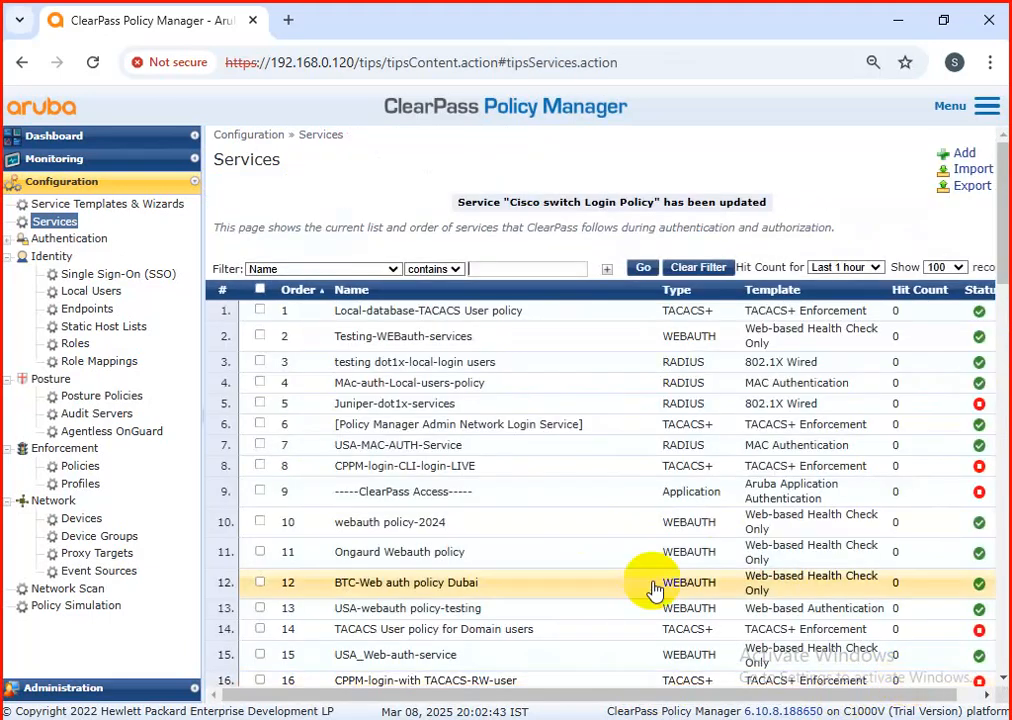
# Step: Reopen the Cisco switch Login Policy service and review its type, service rule and service settings
pyautogui.scroll(-12, 578, 467)
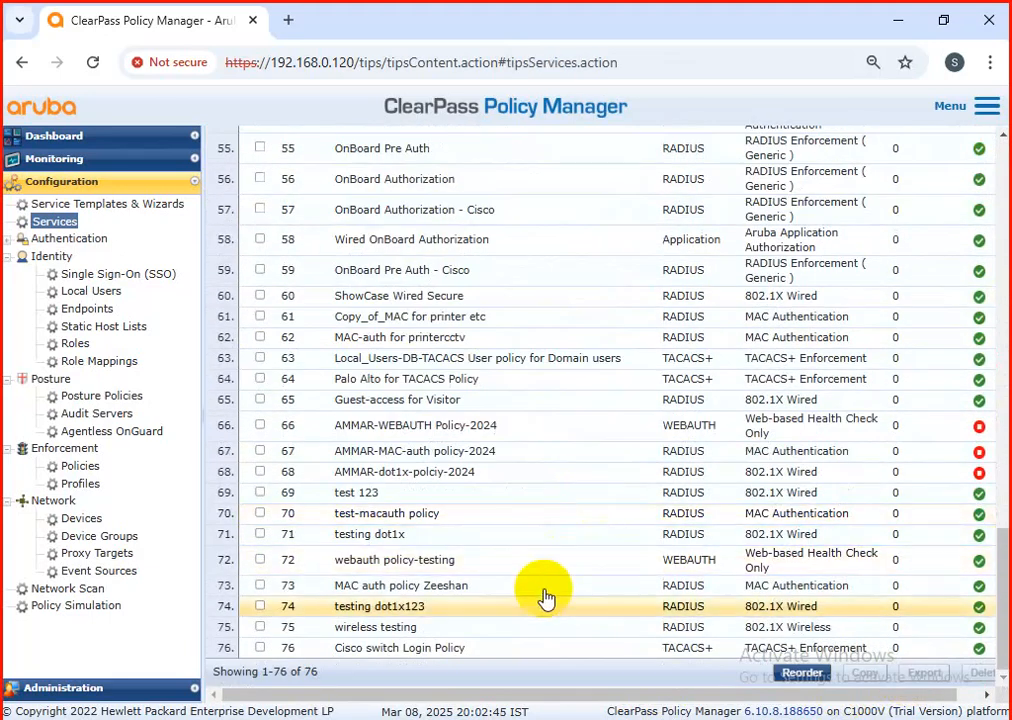
pyautogui.click(488, 648)
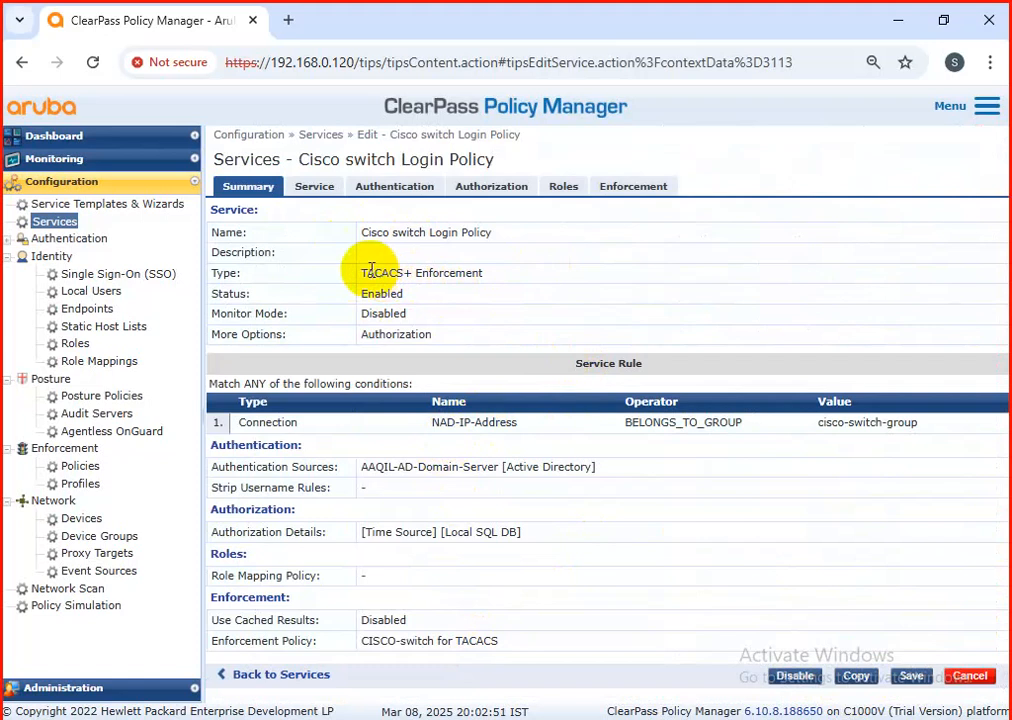
pyautogui.click(466, 271)
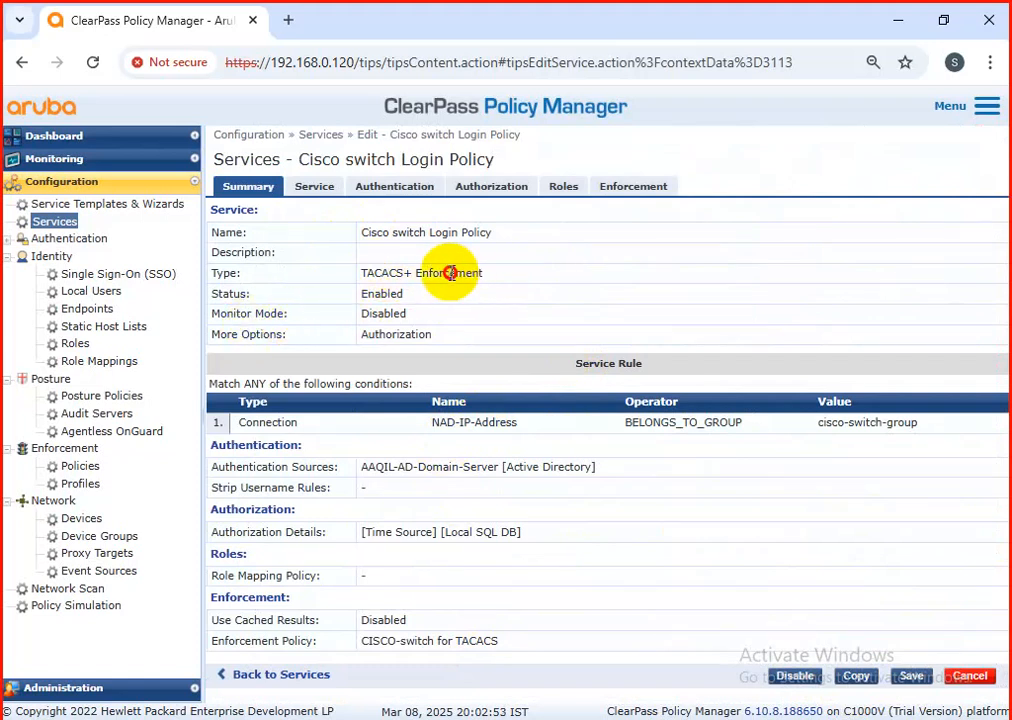
pyautogui.moveTo(243, 424); pyautogui.dragTo(906, 422)
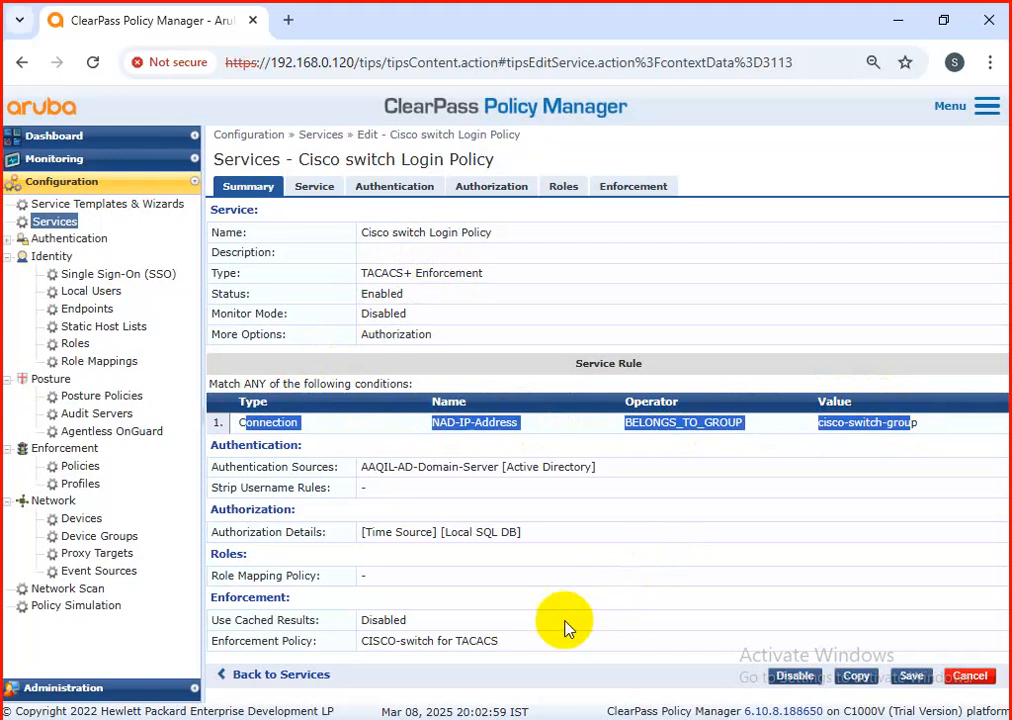
pyautogui.click(314, 189)
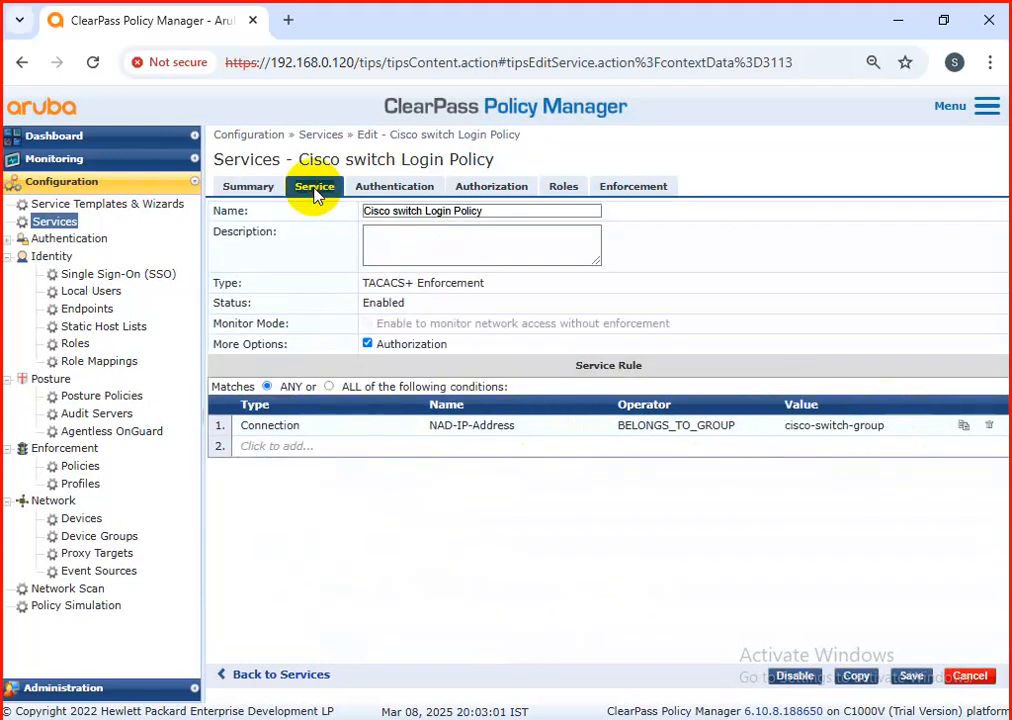
# Step: Review the authentication, authorization, role mapping and enforcement settings of the Cisco switch Login Policy service
pyautogui.click(410, 188)
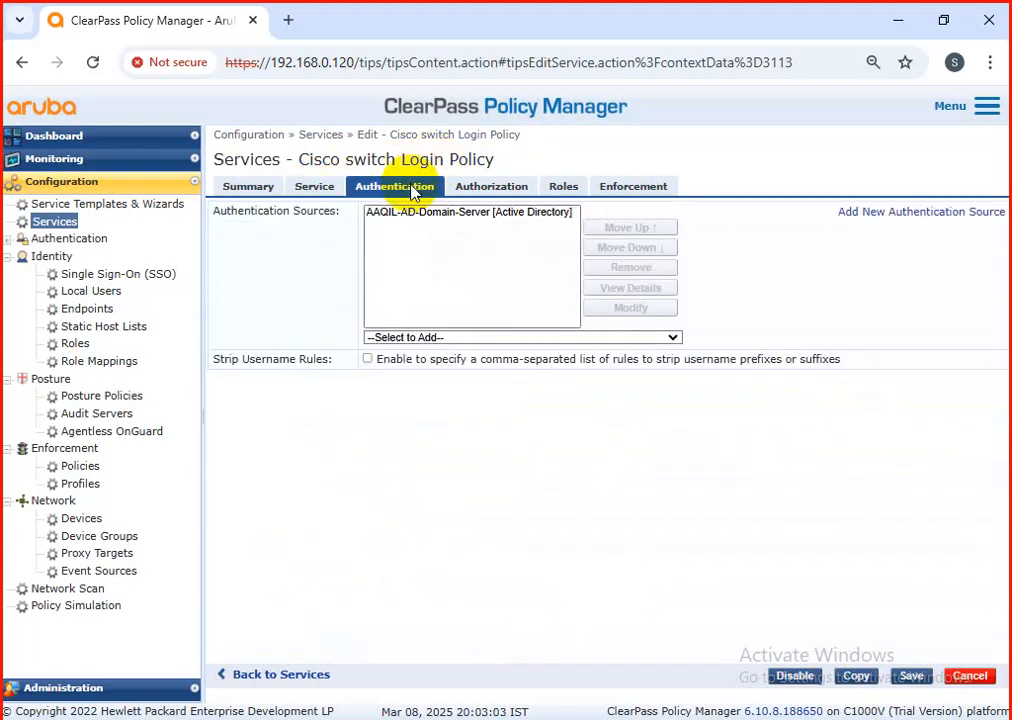
pyautogui.click(472, 193)
pyautogui.click(576, 194)
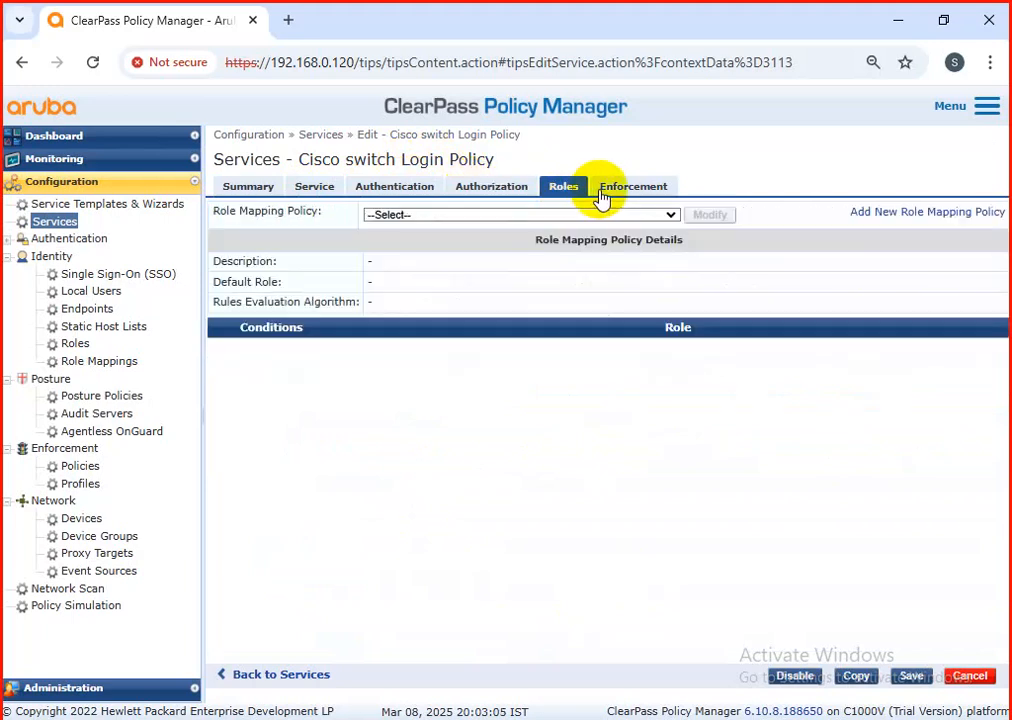
pyautogui.click(602, 197)
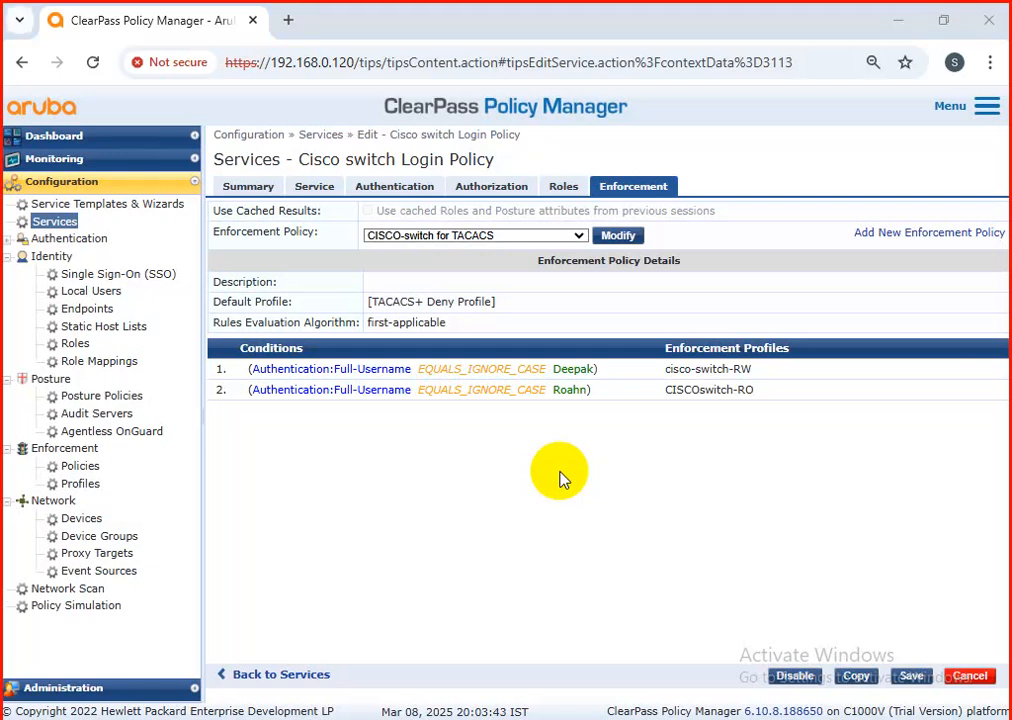
# Step: Launch Paint (mspaint) with a blank canvas
pyautogui.press('super+r')
pyautogui.press('BackSpace')
pyautogui.write('ms')
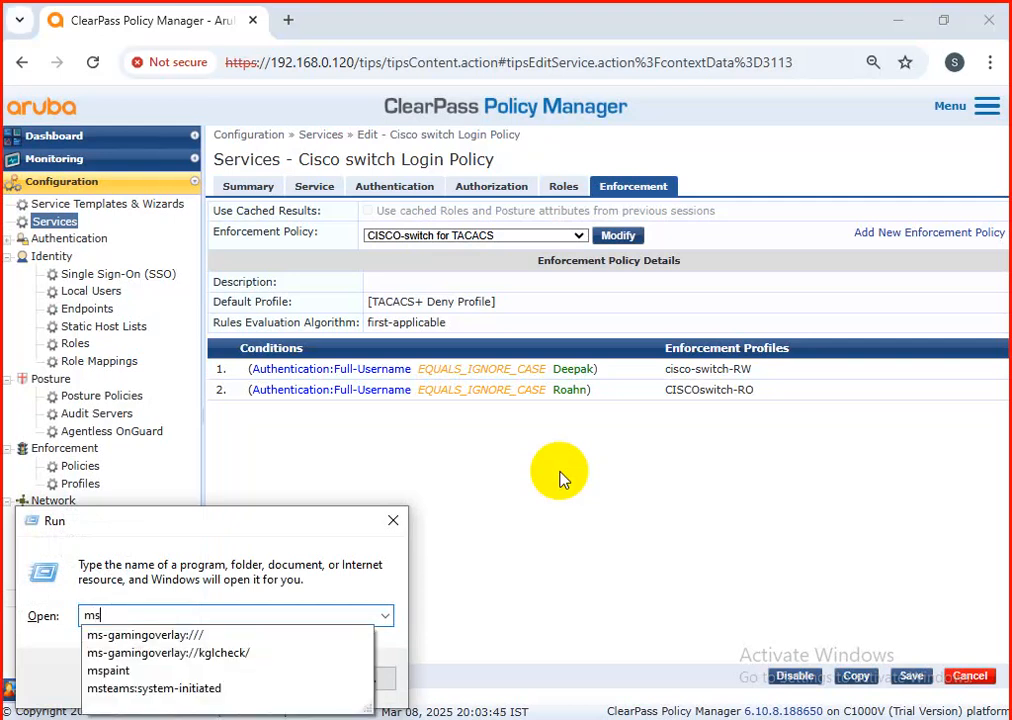
pyautogui.press('Down')
pyautogui.press('Down')
pyautogui.press('Down')
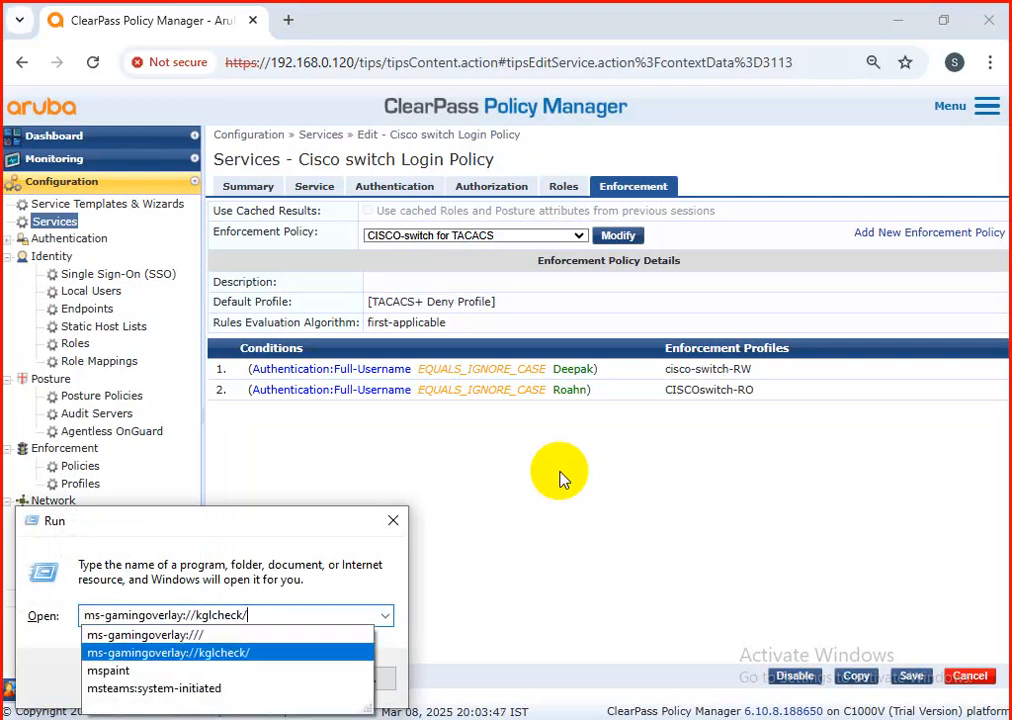
pyautogui.press('Return')
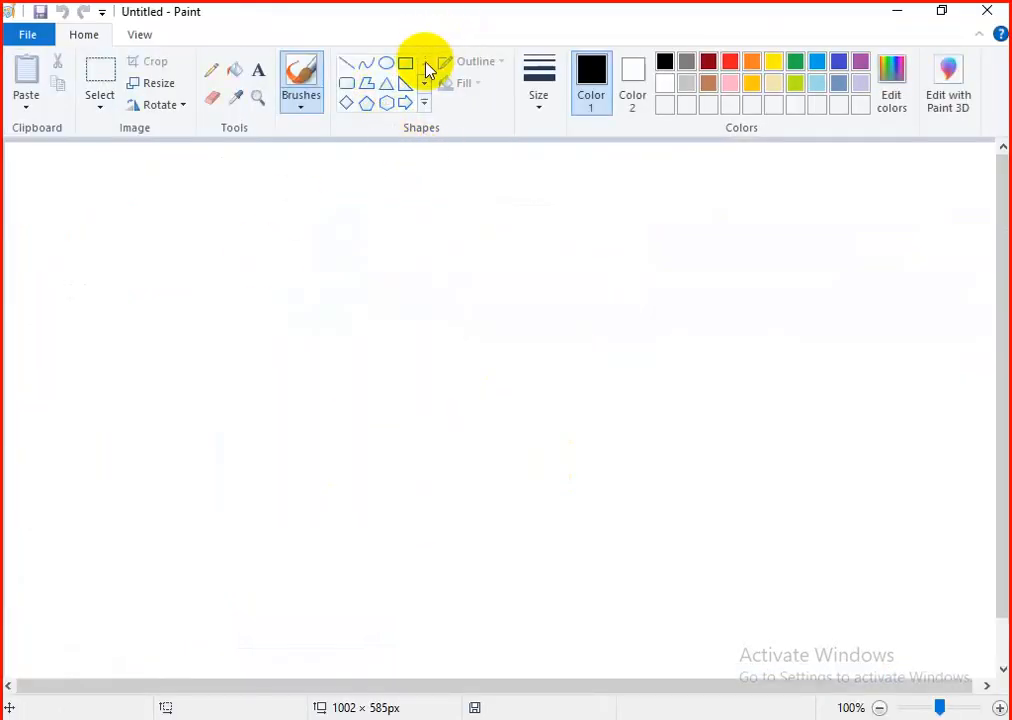
# Step: Draw an ellipse about 151 × 103 px near the upper middle and a rectangle about 169 × 92 px below and left of it
pyautogui.click(386, 63)
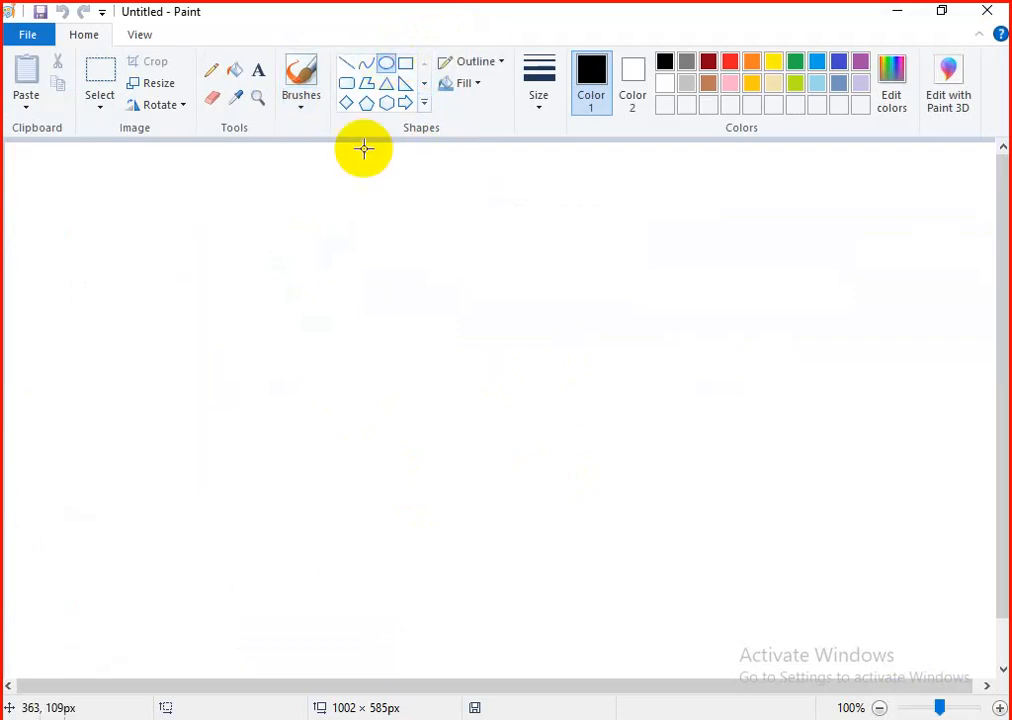
pyautogui.moveTo(339, 248); pyautogui.dragTo(490, 349)
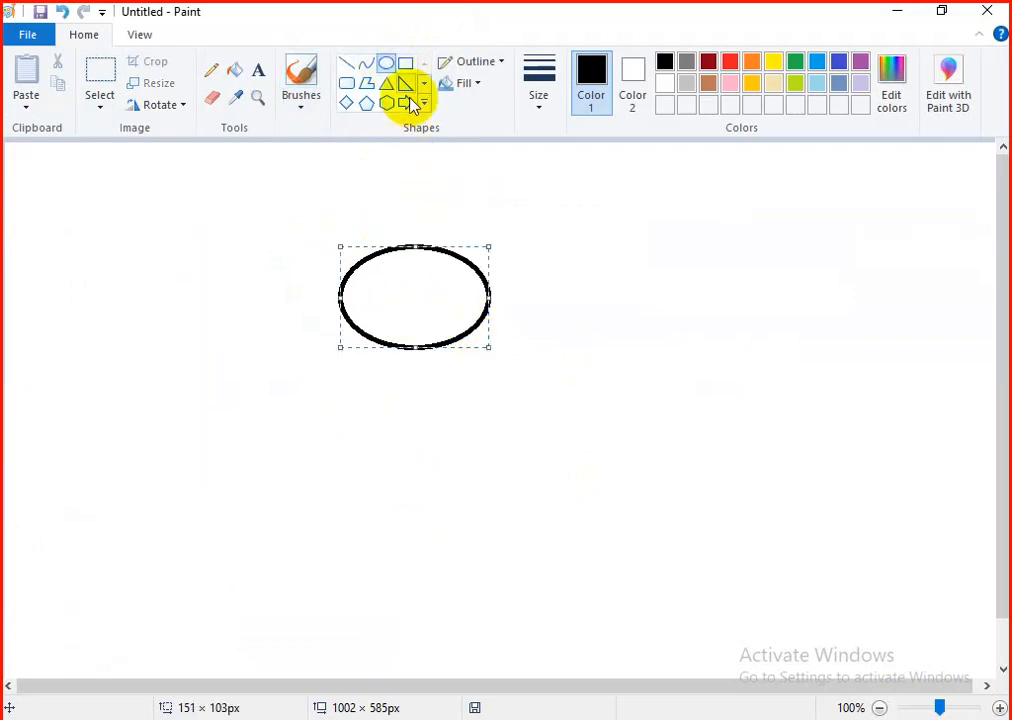
pyautogui.click(405, 63)
pyautogui.moveTo(122, 452); pyautogui.dragTo(292, 540)
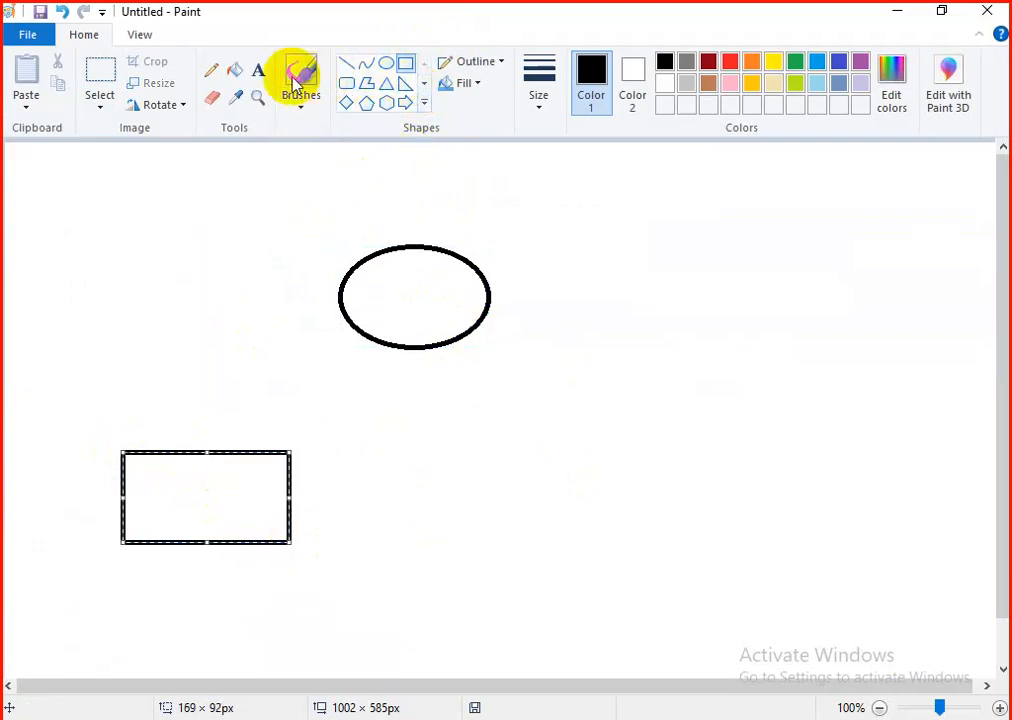
pyautogui.click(258, 70)
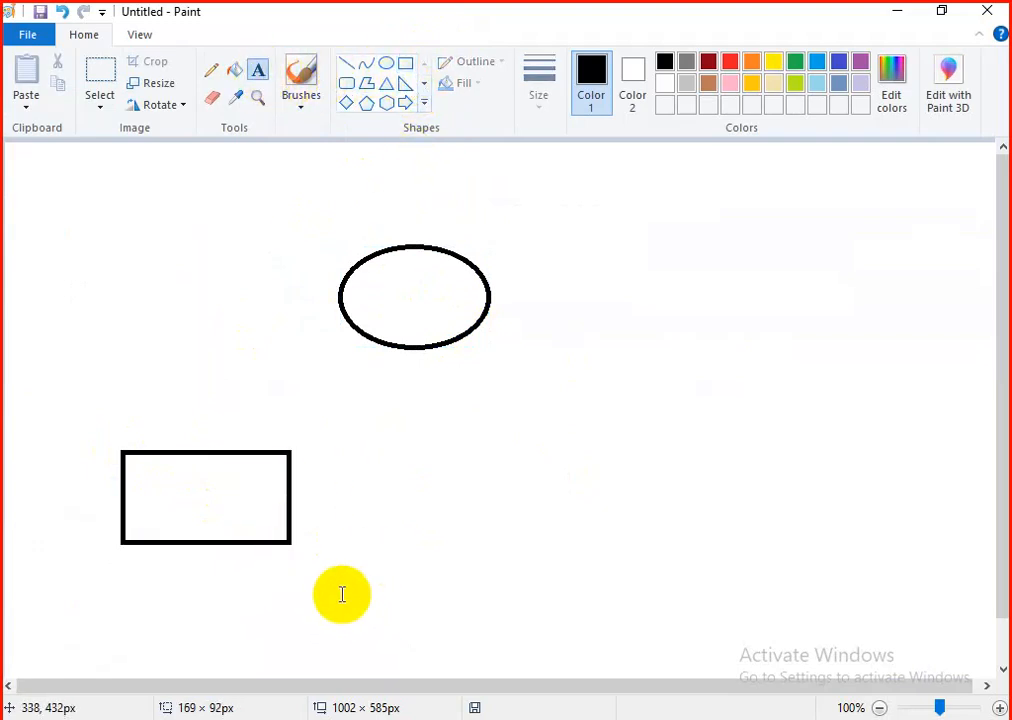
# Step: Draw a user figure below and right of the rectangle from an oval about 61 × 53 px and a pentagon about 23 × 27 px
pyautogui.click(386, 63)
pyautogui.moveTo(362, 573); pyautogui.dragTo(423, 624)
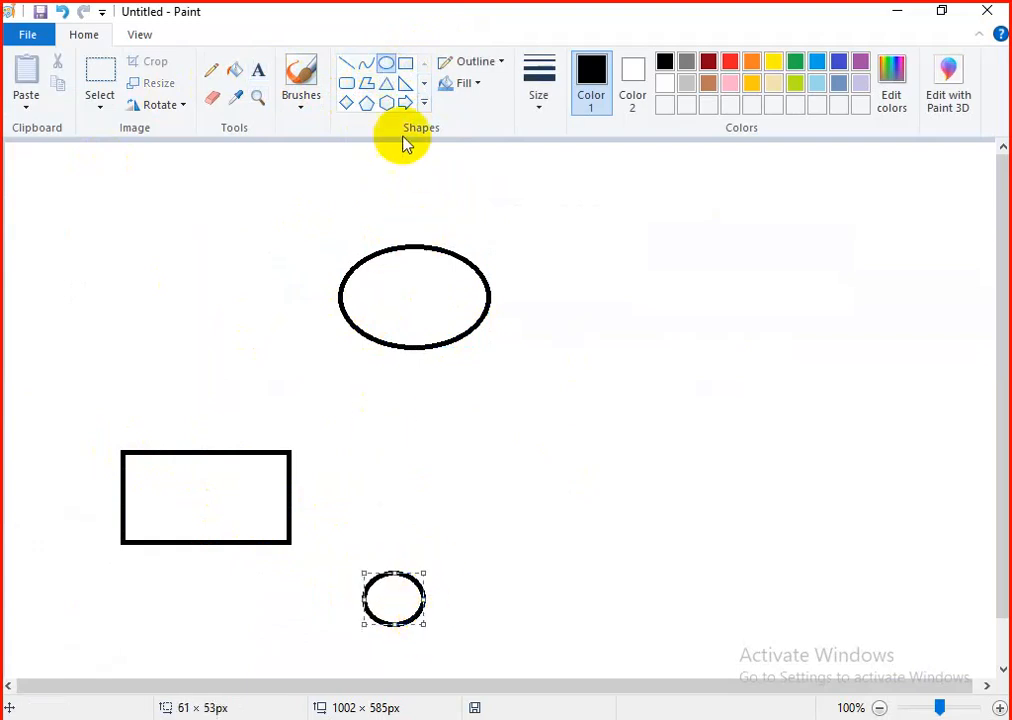
pyautogui.click(367, 103)
pyautogui.moveTo(391, 630); pyautogui.dragTo(412, 654)
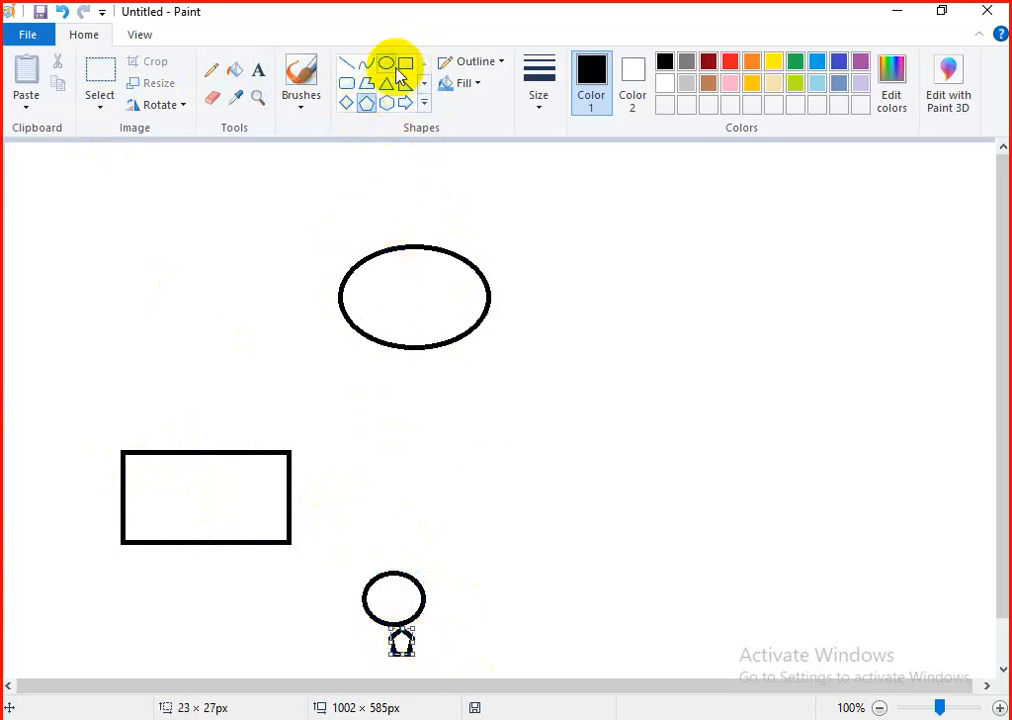
# Step: Draw a second user figure near the canvas's upper-left corner from an oval about 46 × 53 px and a hexagon about 29 × 38 px
pyautogui.click(386, 64)
pyautogui.moveTo(37, 209); pyautogui.dragTo(83, 262)
pyautogui.click(387, 102)
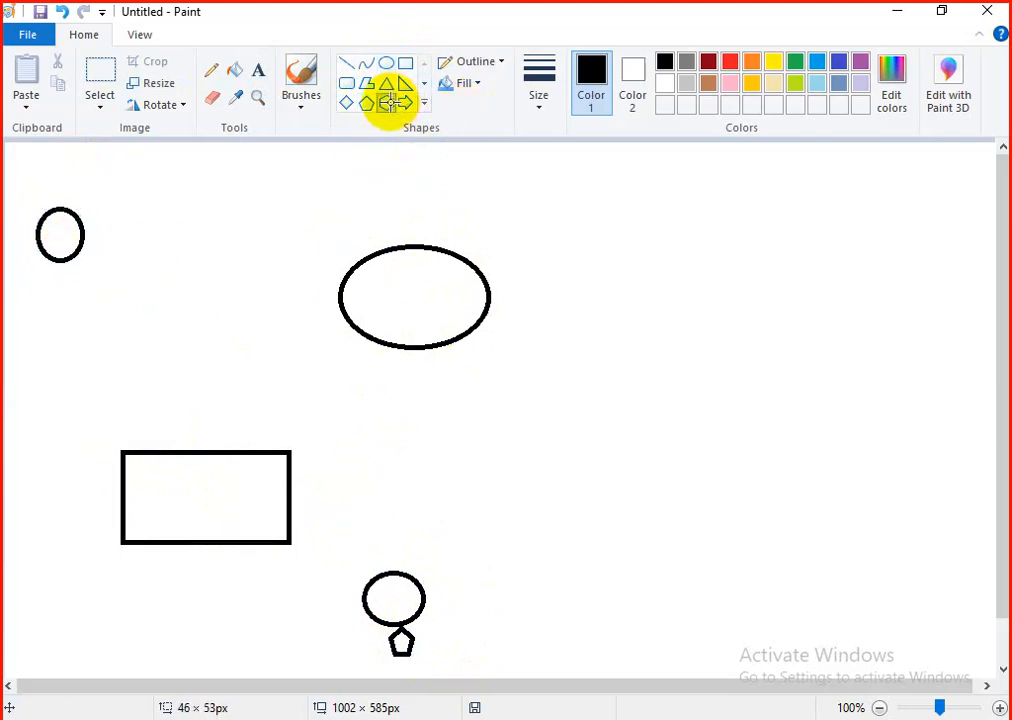
pyautogui.moveTo(48, 260); pyautogui.dragTo(77, 289)
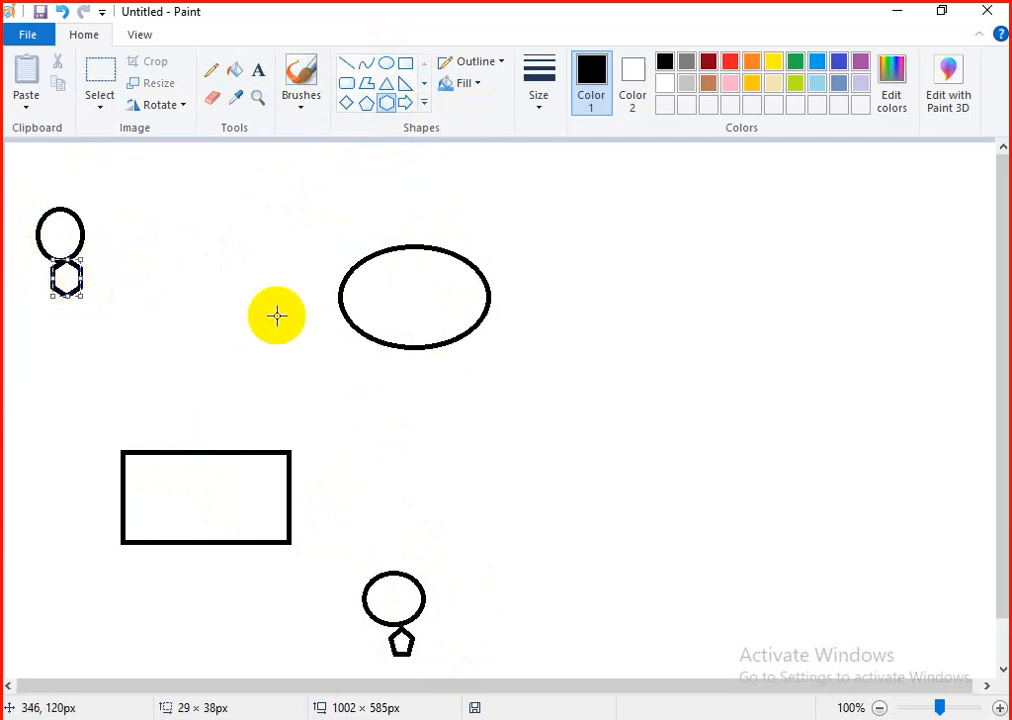
# Step: Connect the large ellipse to the rectangle with a straight line and label the rectangle "switch 10.33.128.12" on a single line
pyautogui.moveTo(355, 322); pyautogui.dragTo(288, 457)
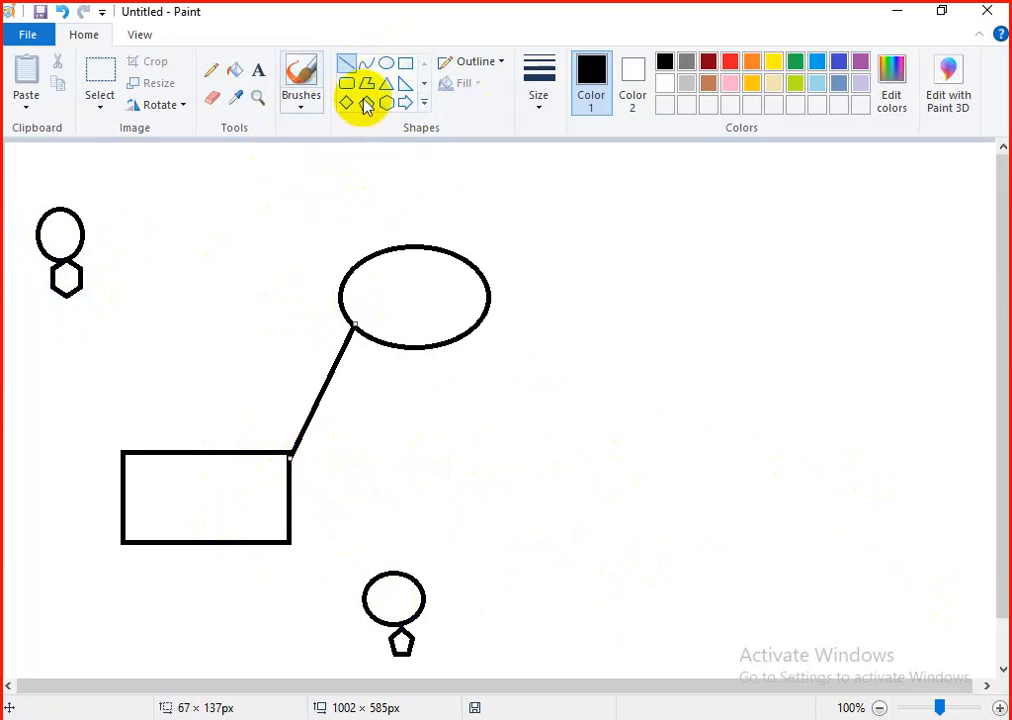
pyautogui.click(258, 69)
pyautogui.click(138, 485)
pyautogui.moveTo(138, 485); pyautogui.dragTo(200, 498)
pyautogui.write('switch ')
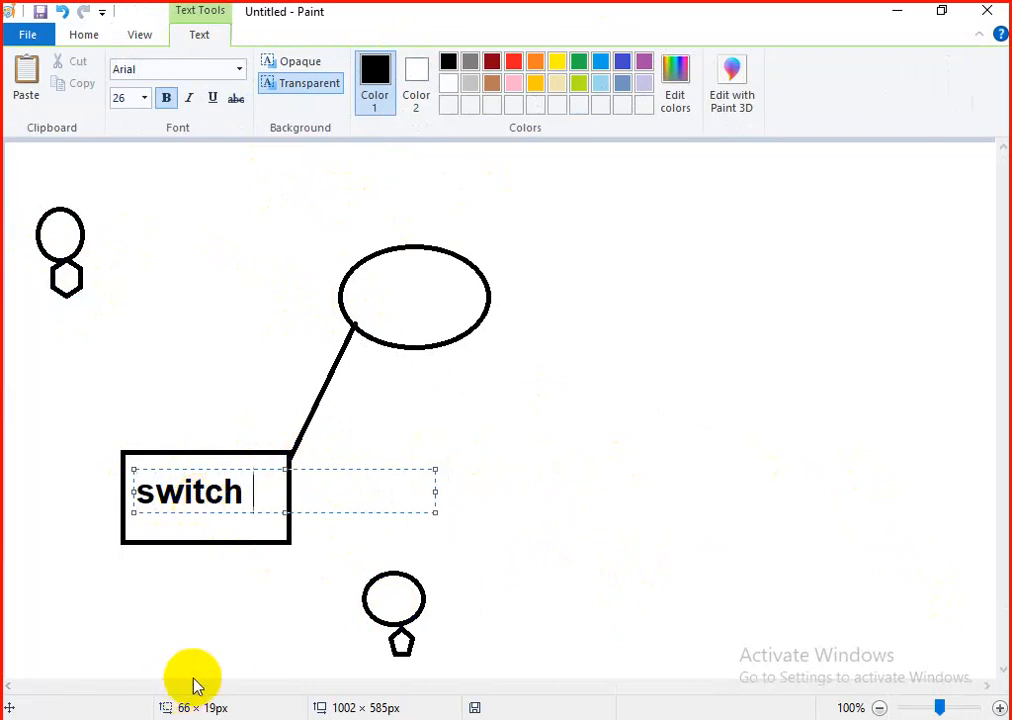
pyautogui.write('10.33.')
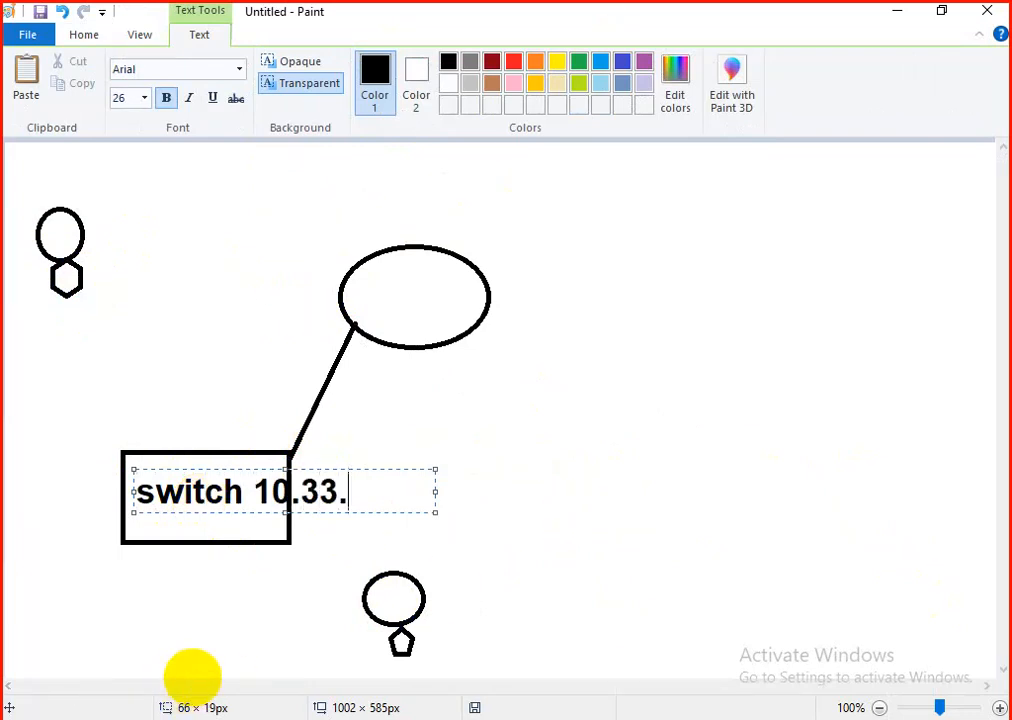
pyautogui.write('128.12')
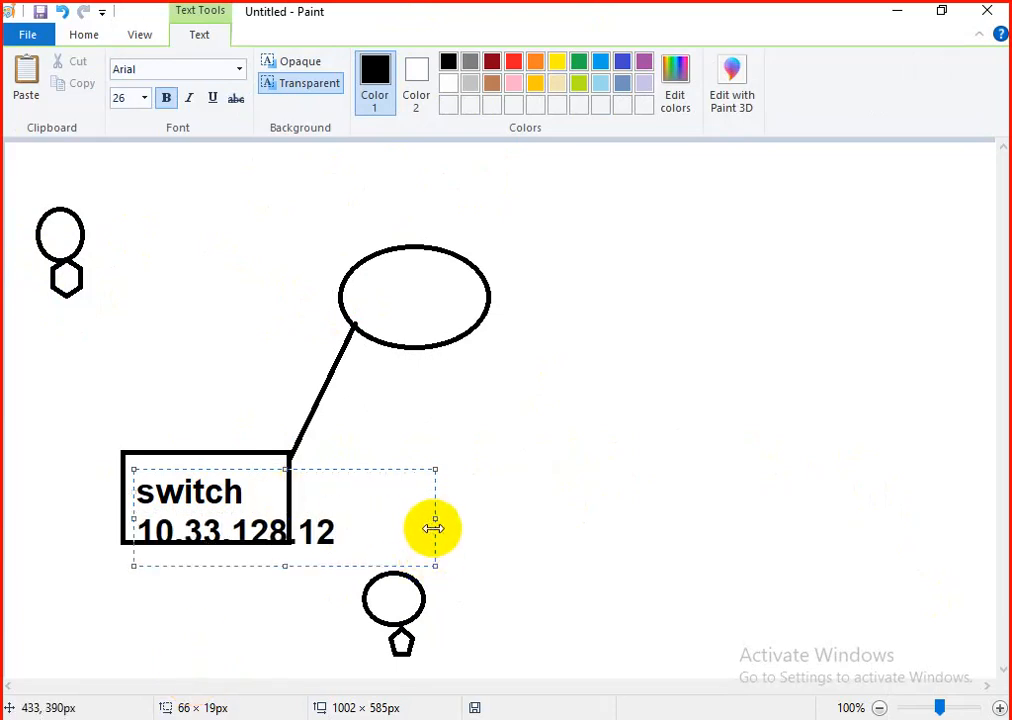
pyautogui.moveTo(435, 518); pyautogui.dragTo(538, 515)
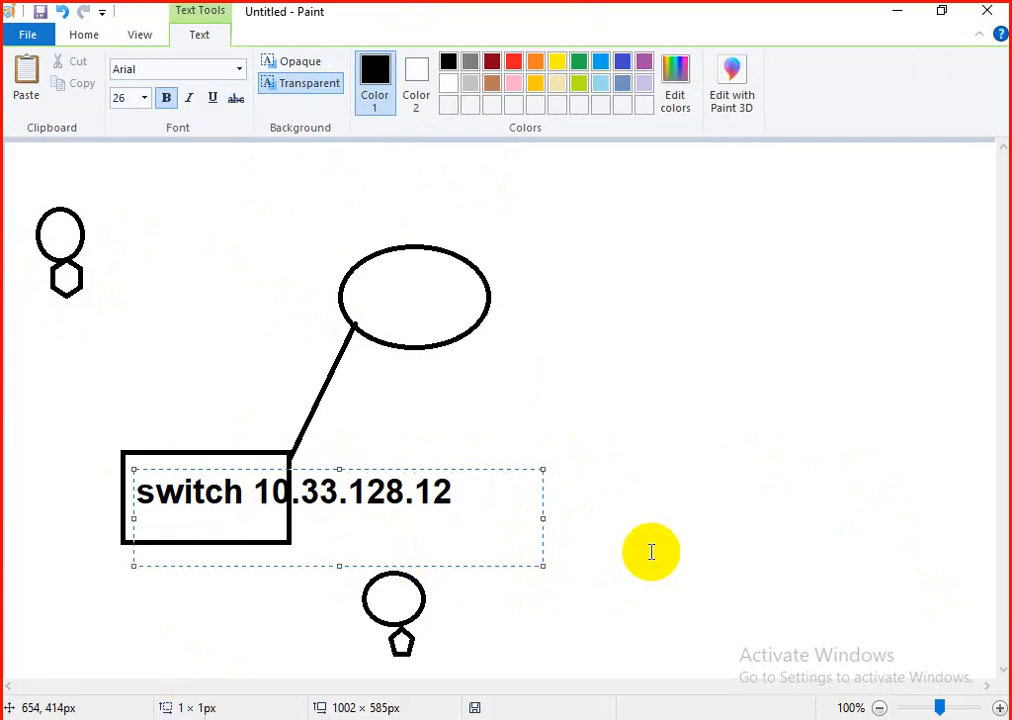
pyautogui.click(555, 527)
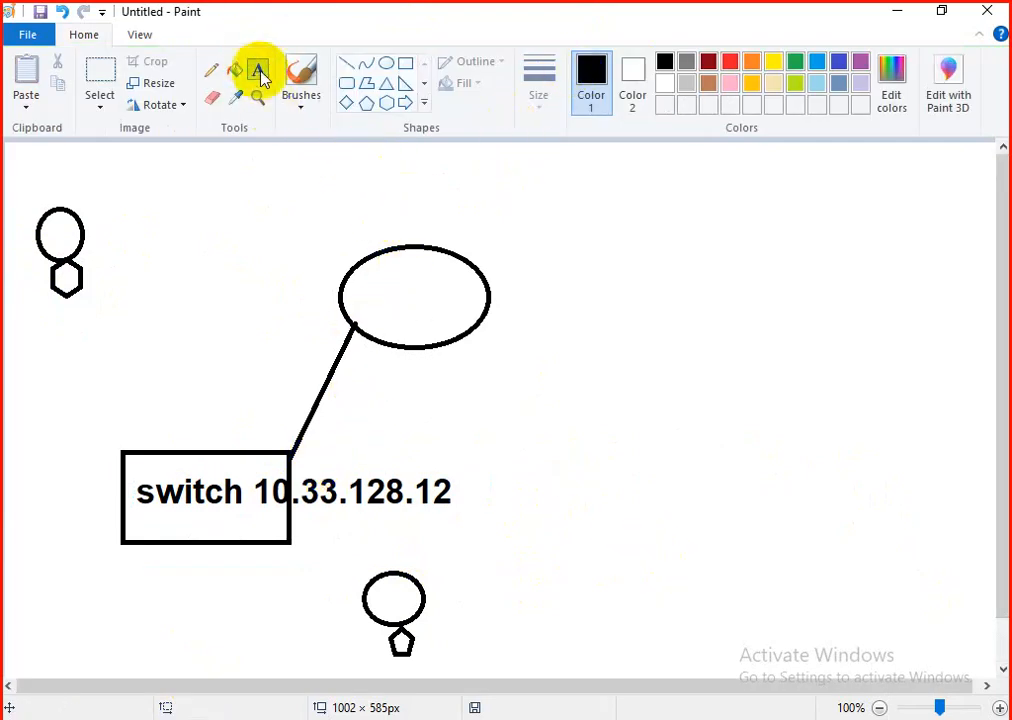
# Step: Add the label "172.62.69.66" above the large ellipse
pyautogui.moveTo(374, 189); pyautogui.dragTo(525, 232)
pyautogui.write('172.')
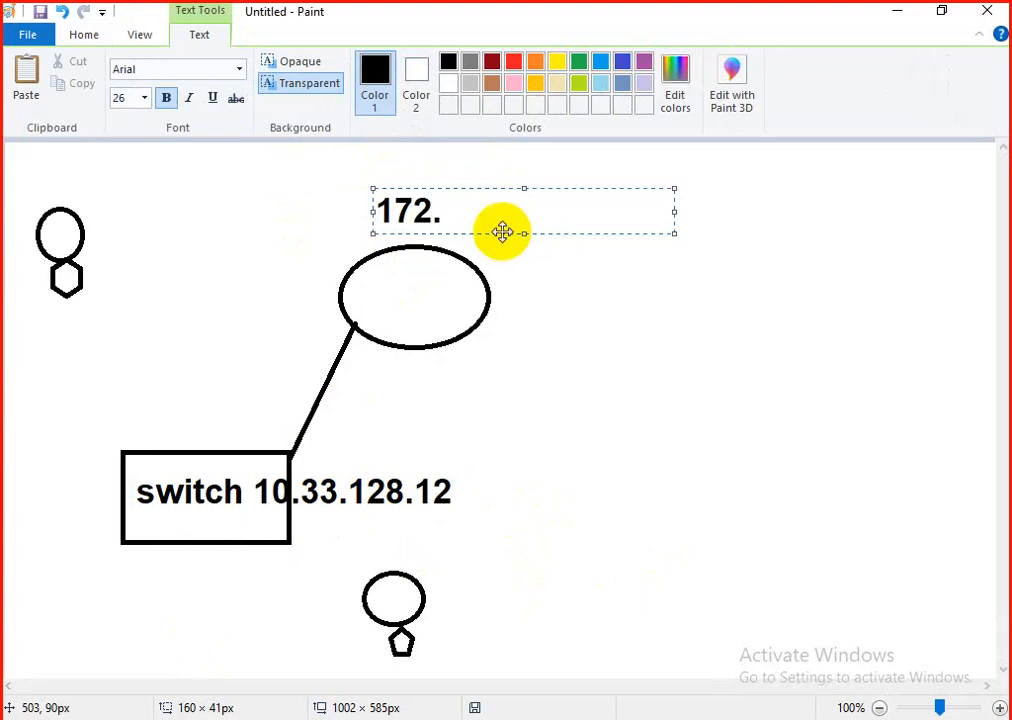
pyautogui.write('62.69.66')
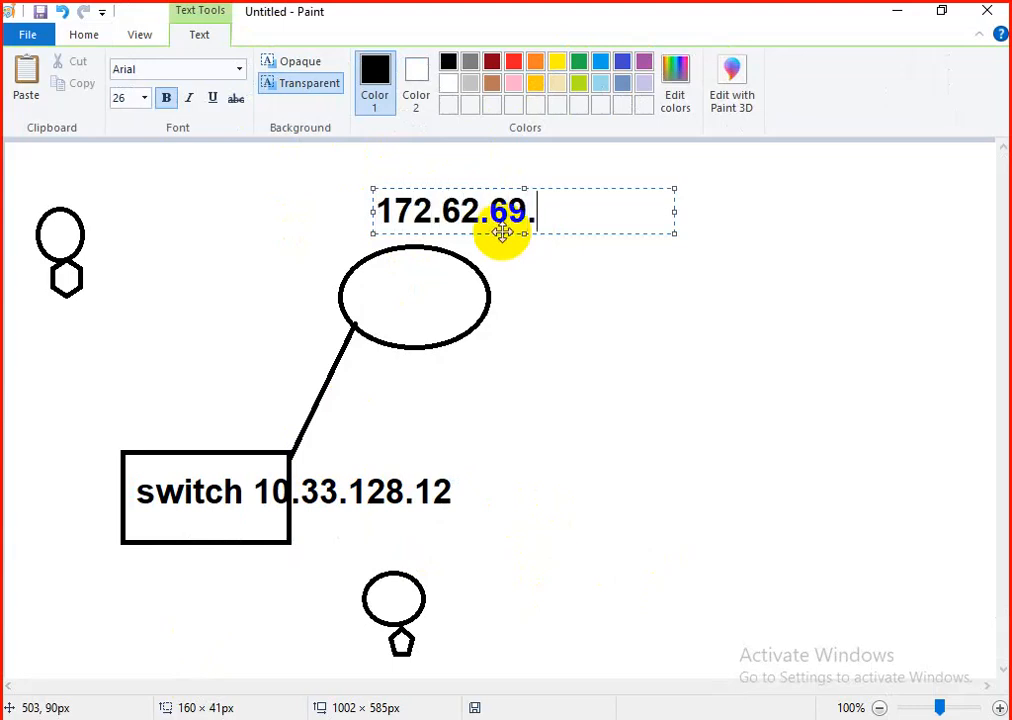
pyautogui.click(558, 500)
# Step: Label the upper-left figure with the read-only user's name and the lower figure with the read-write user's name
pyautogui.moveTo(110, 223); pyautogui.dragTo(200, 263)
pyautogui.write('r')
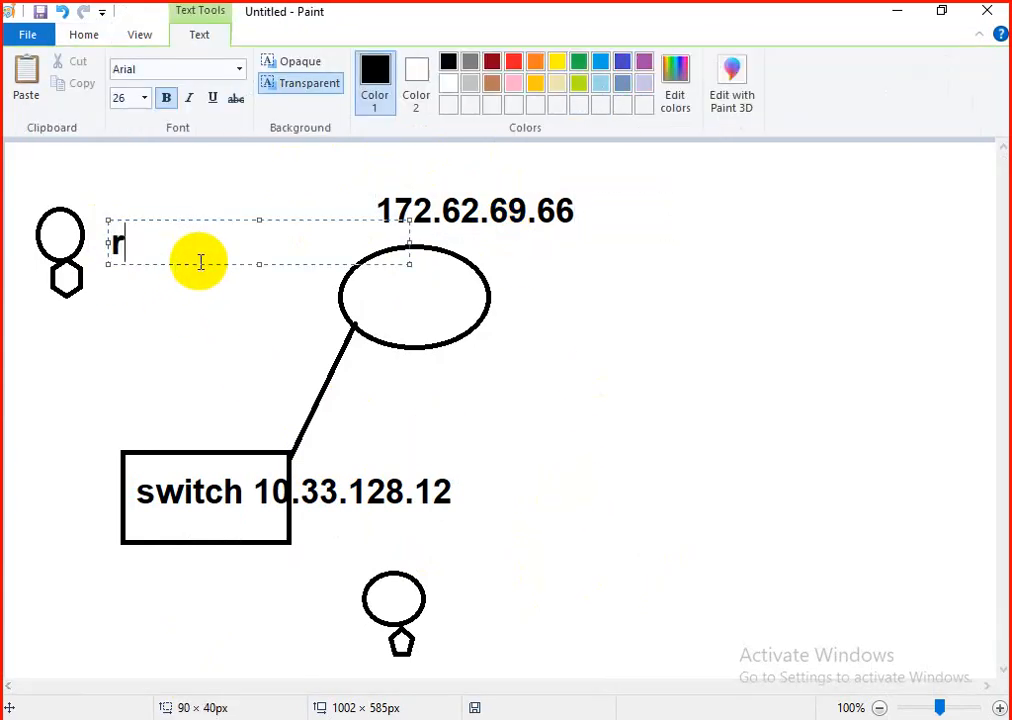
pyautogui.write('ohan')
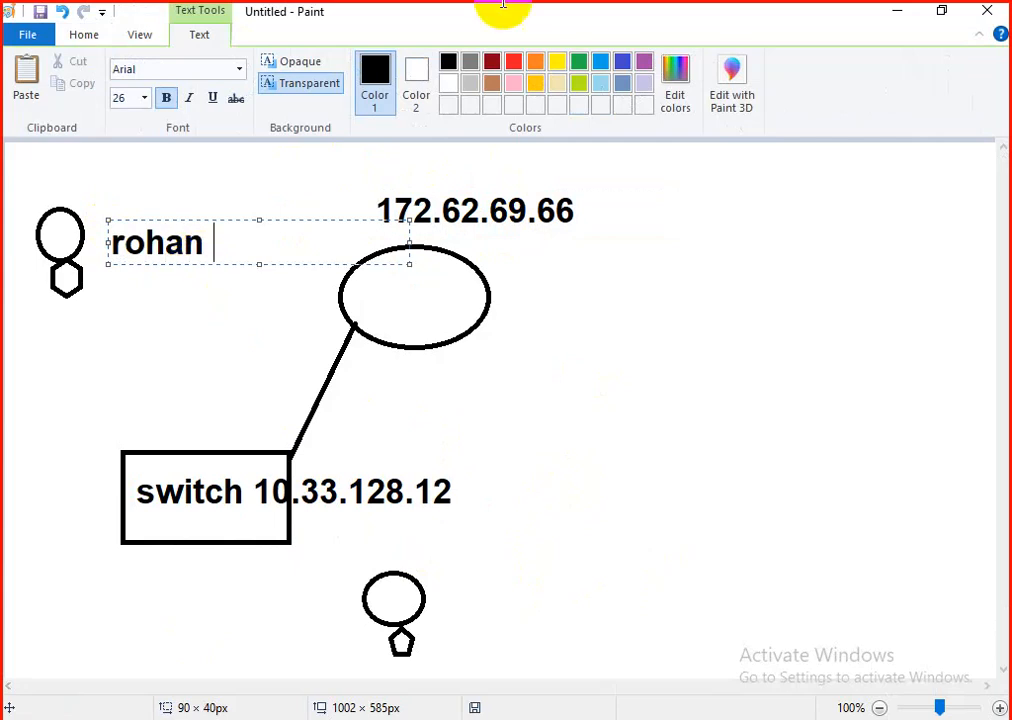
pyautogui.moveTo(456, 578); pyautogui.dragTo(556, 614)
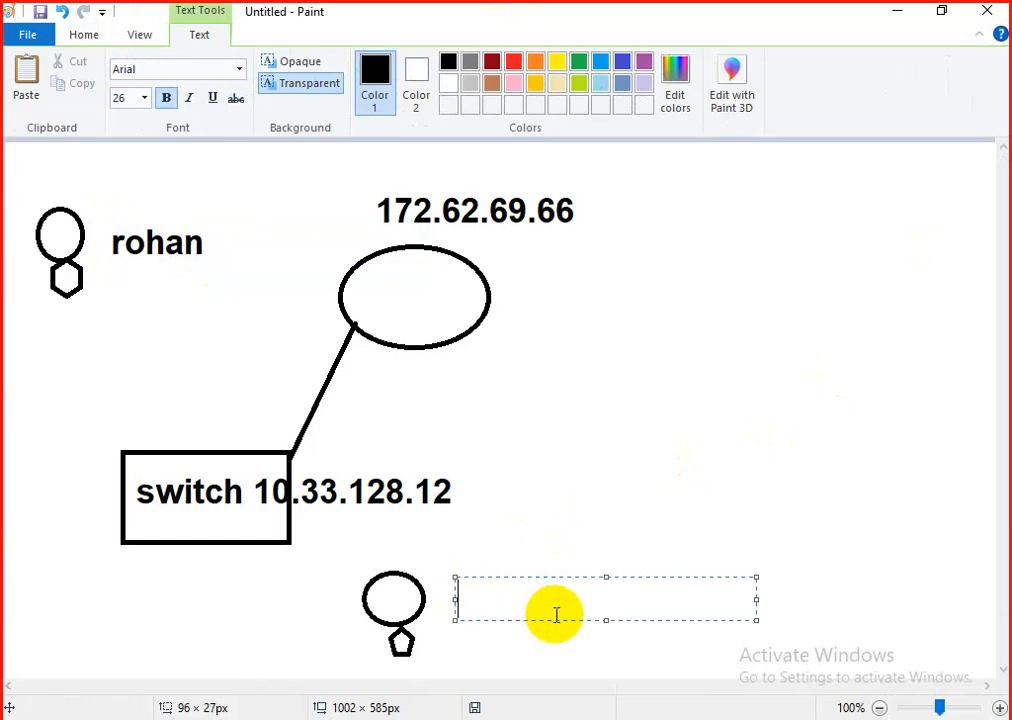
pyautogui.write('deepak')
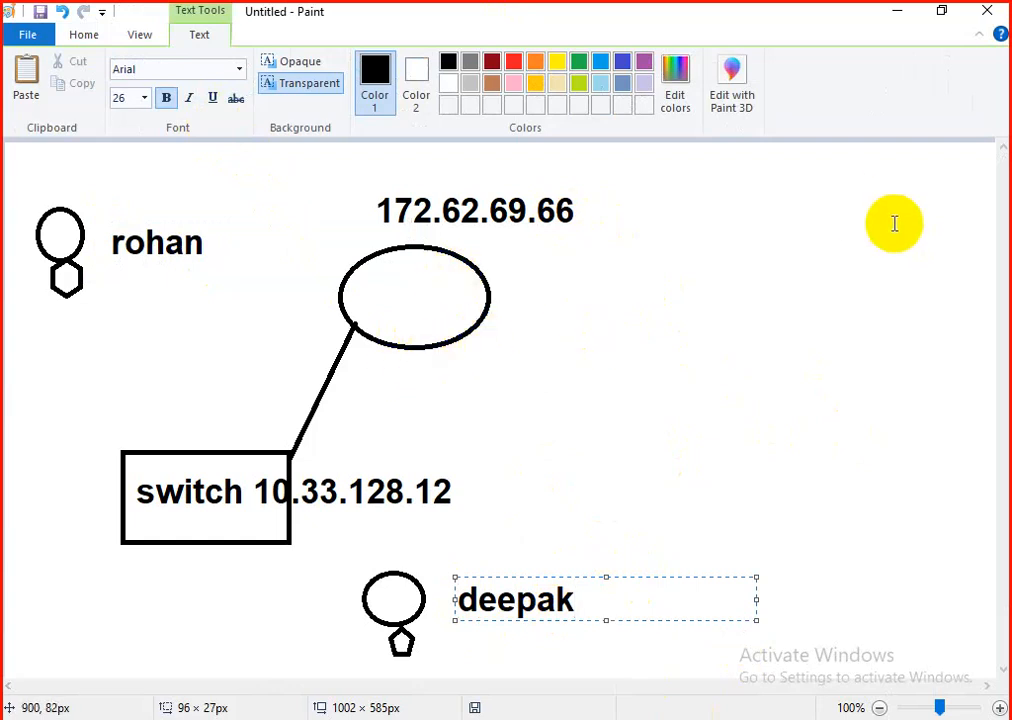
# Step: Connect both user figures to the nearest corners of the switch rectangle with straight lines
pyautogui.click(83, 40)
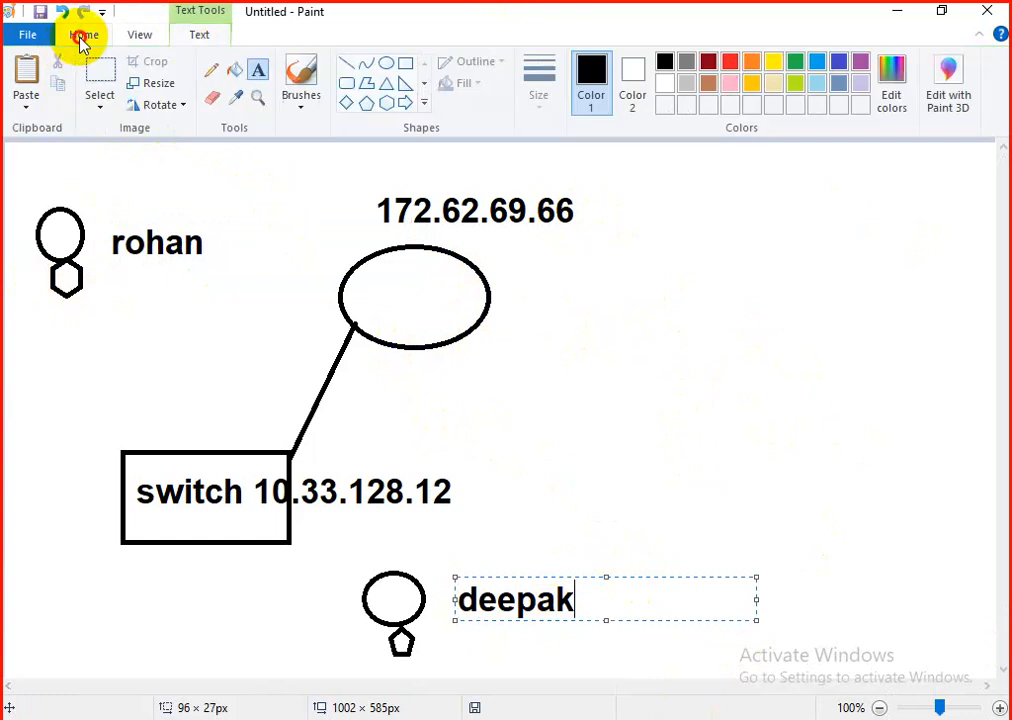
pyautogui.click(344, 64)
pyautogui.moveTo(71, 293); pyautogui.dragTo(125, 449)
pyautogui.moveTo(291, 543); pyautogui.dragTo(359, 591)
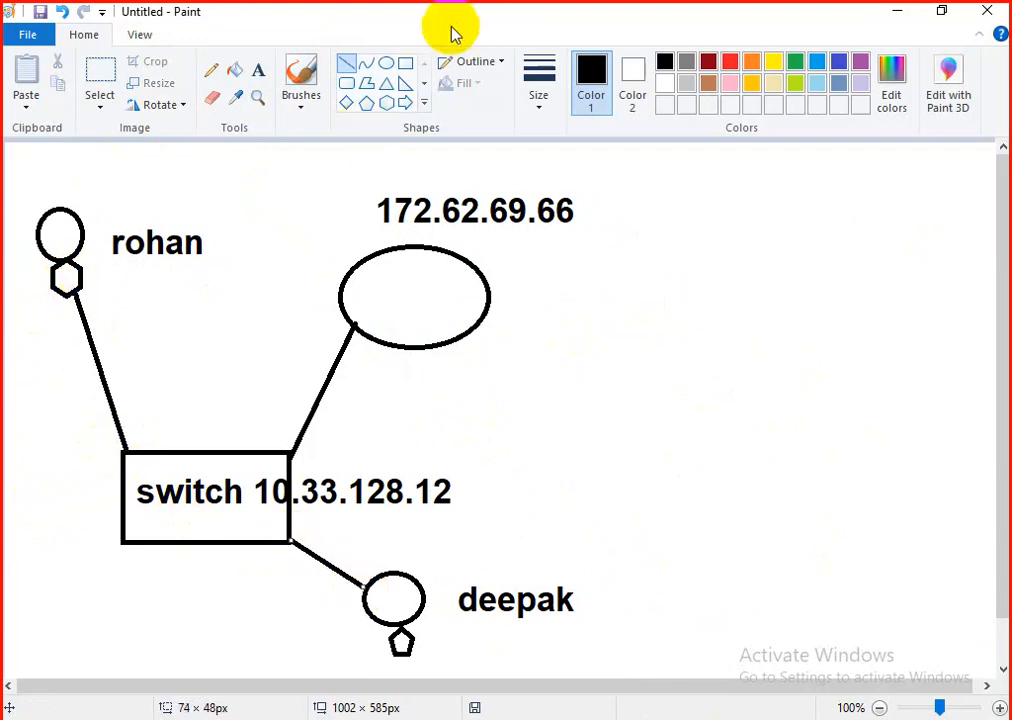
# Step: Add the access label "RO" above the upper-left user's name and "RW" below the lower user's name
pyautogui.click(258, 68)
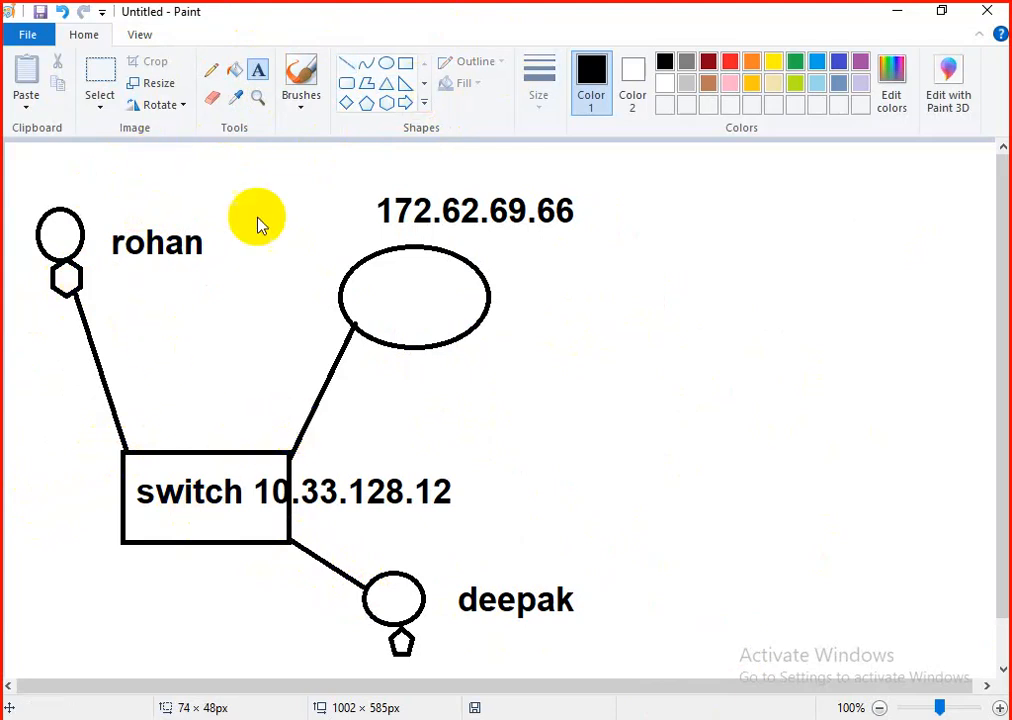
pyautogui.click(184, 190)
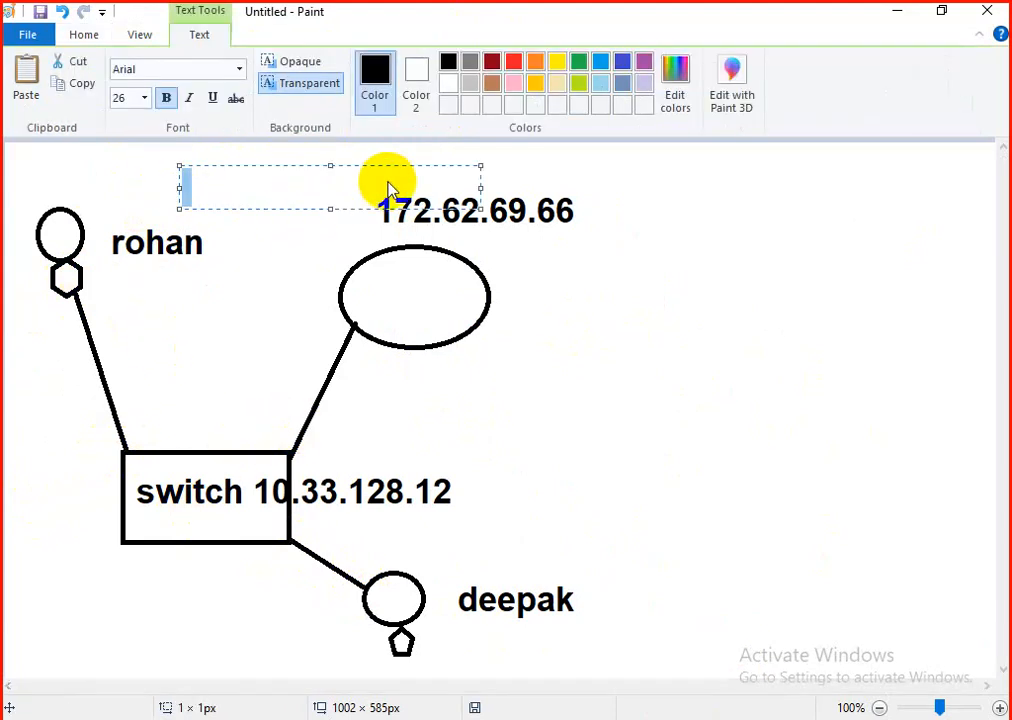
pyautogui.write('RO')
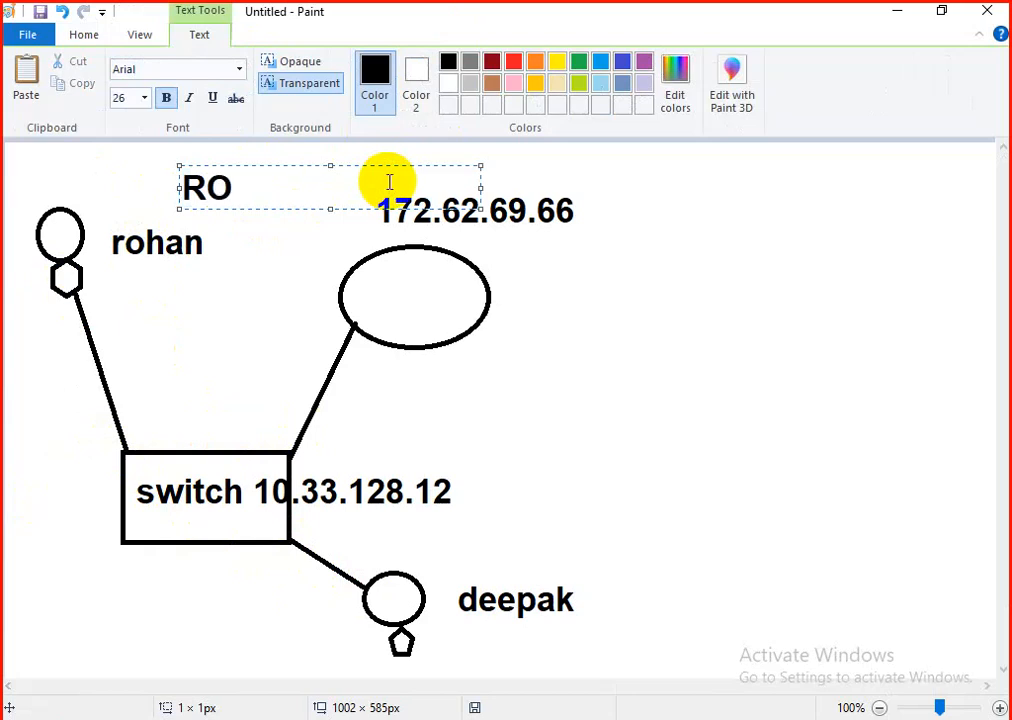
pyautogui.moveTo(535, 643); pyautogui.dragTo(621, 655)
pyautogui.write('RW')
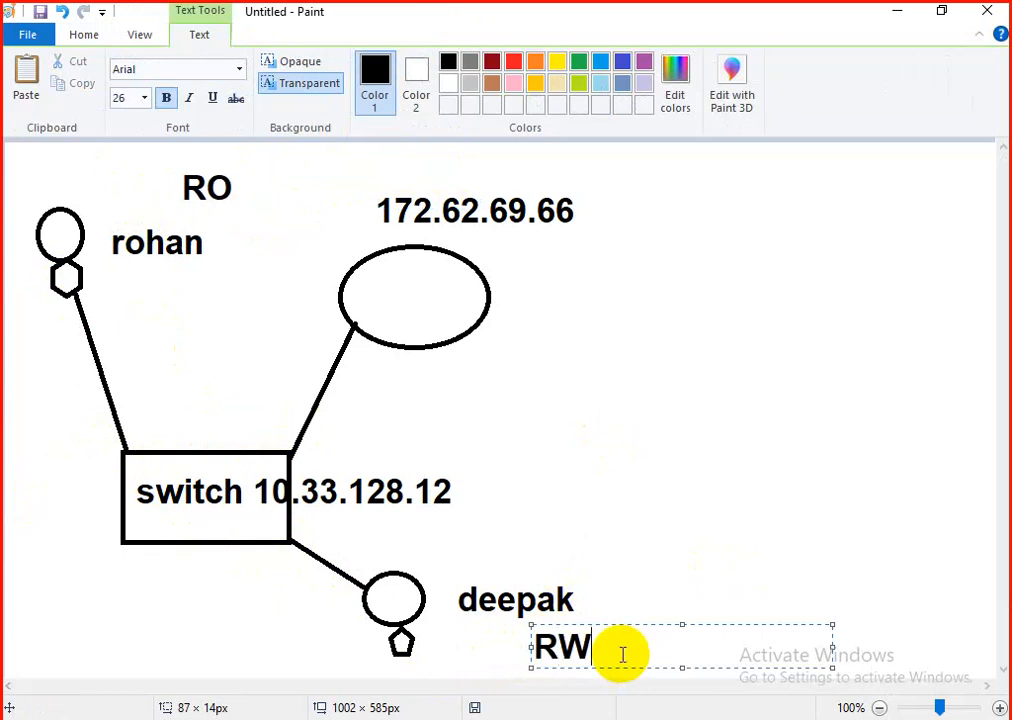
# Step: Add a large text area beside the large ellipse containing the note "dot1x user service domain"
pyautogui.moveTo(591, 250); pyautogui.dragTo(968, 455)
pyautogui.write('dot')
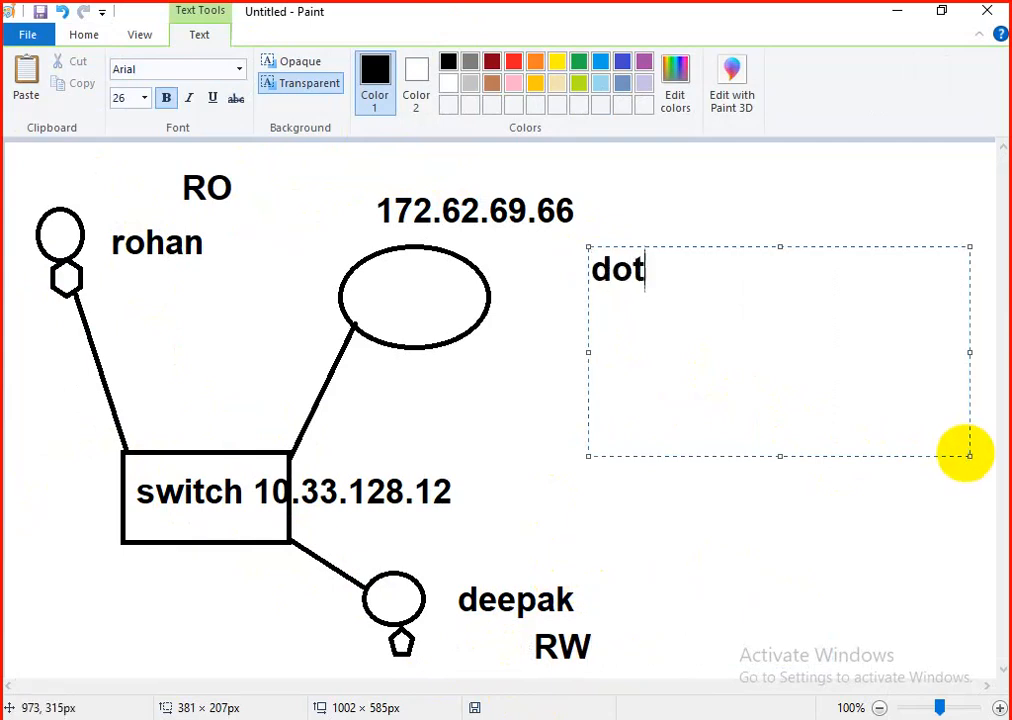
pyautogui.write('1x ')
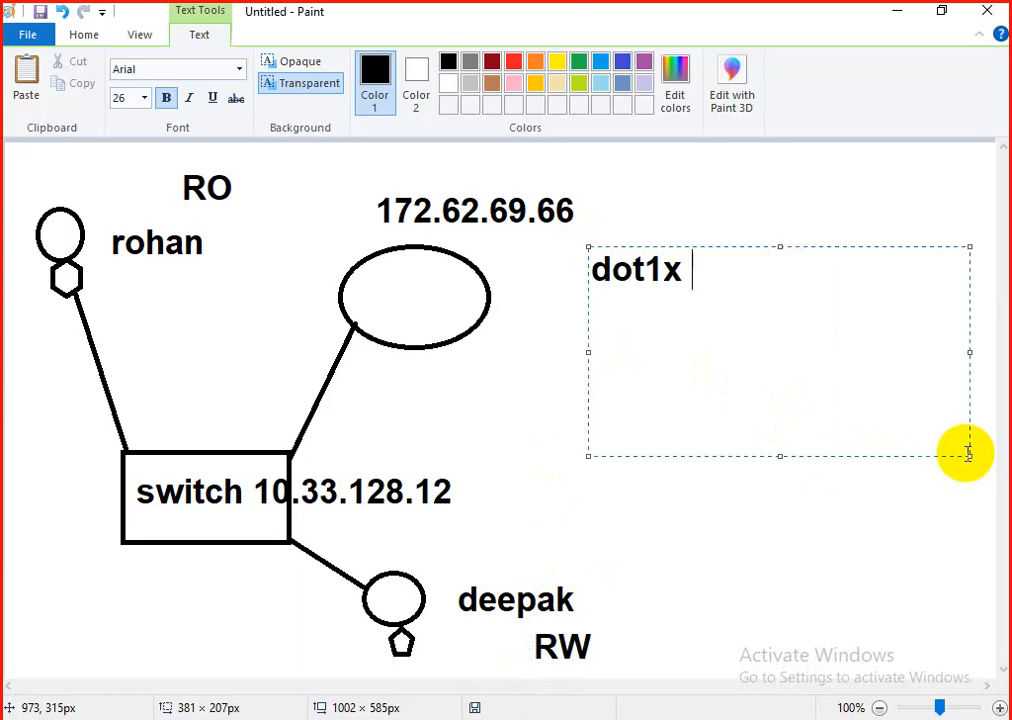
pyautogui.write('user ')
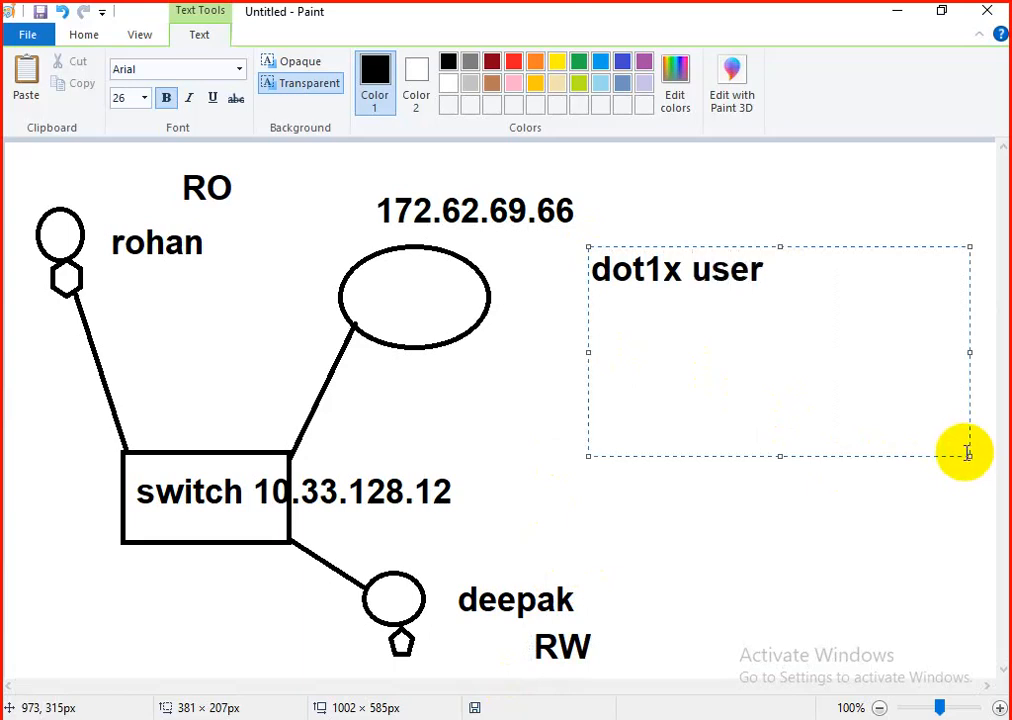
pyautogui.write('service')
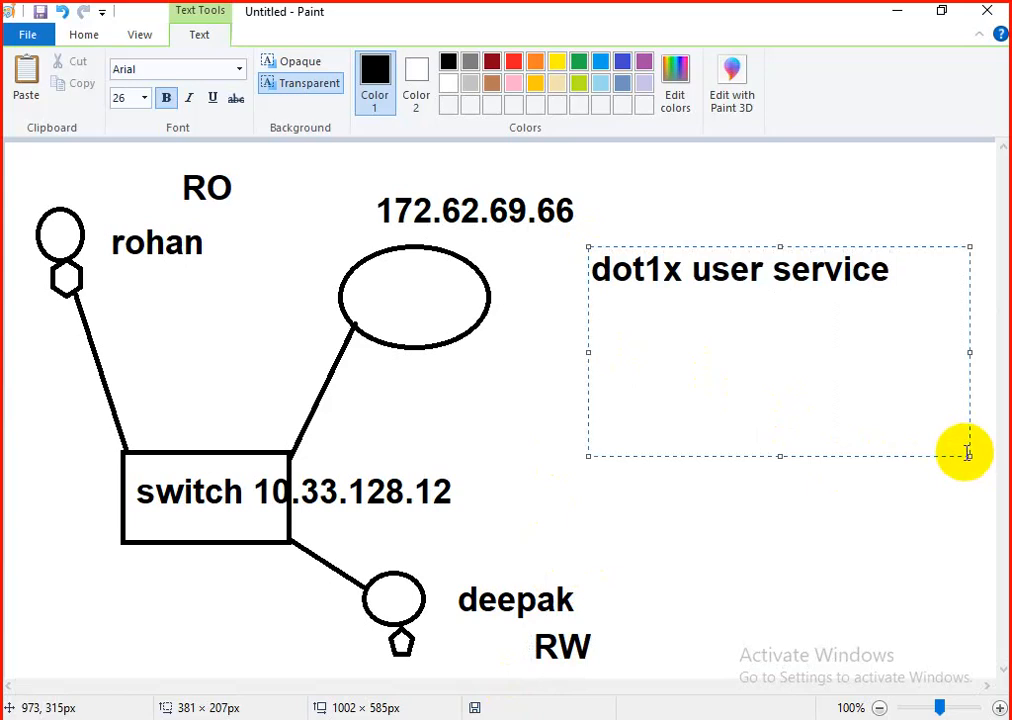
pyautogui.write(' domain')
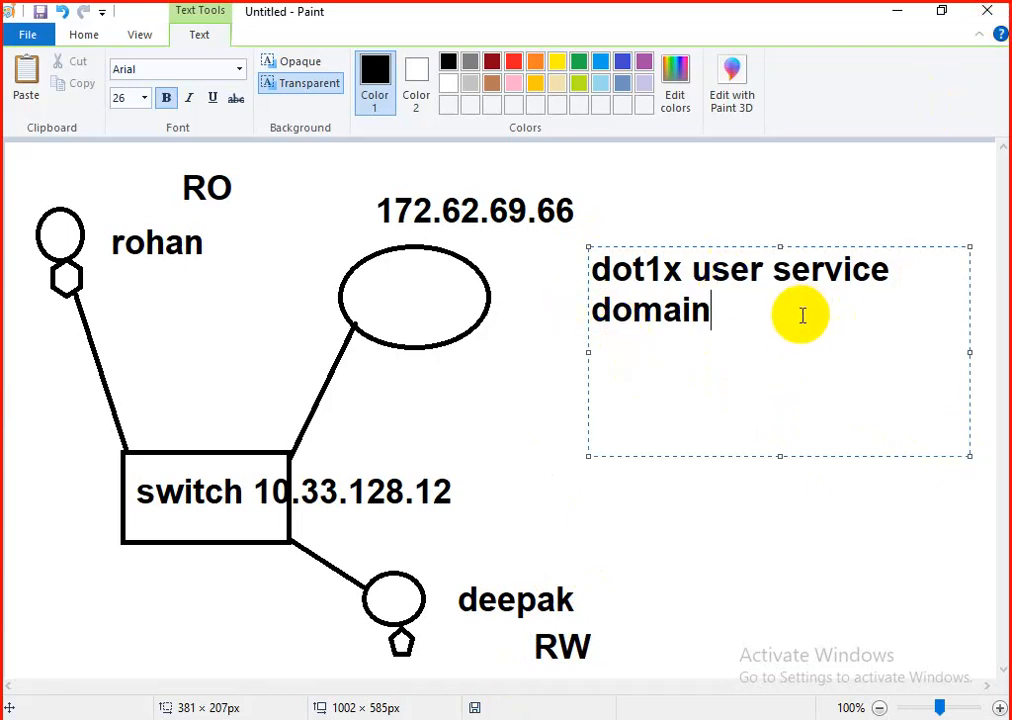
# Step: Number the dot1x note as the first list item by prefixing it with "1)"
pyautogui.press('Left')
pyautogui.press('Left')
pyautogui.press('Left')
pyautogui.press('Left')
pyautogui.press('Left')
pyautogui.press('Left')
pyautogui.press('Left')
pyautogui.press('Left')
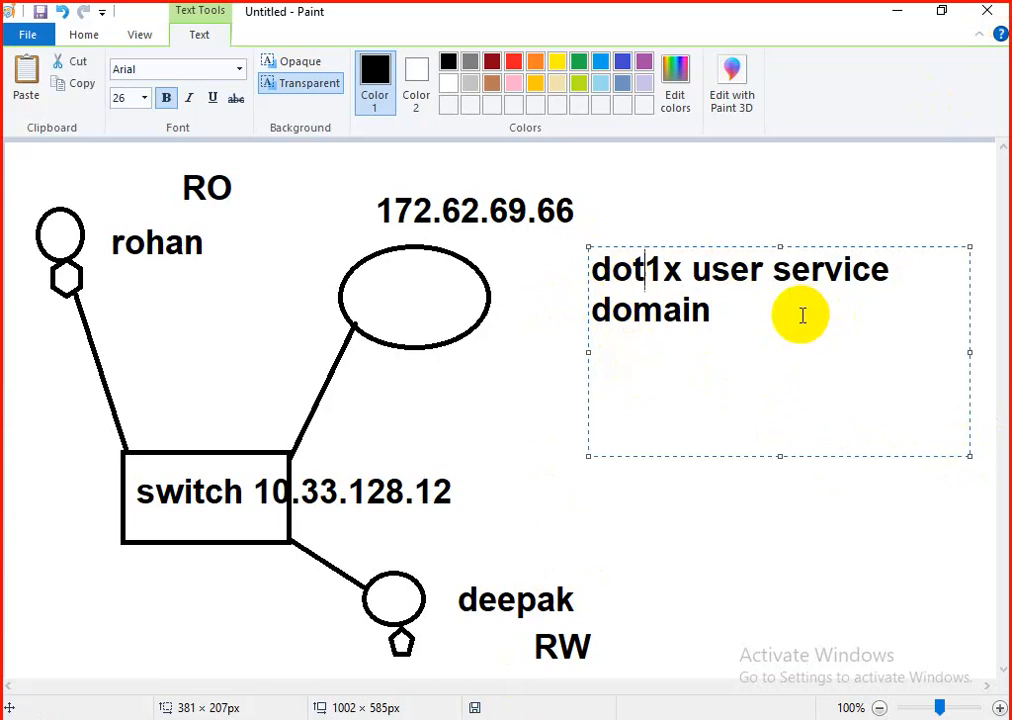
pyautogui.write('1)')
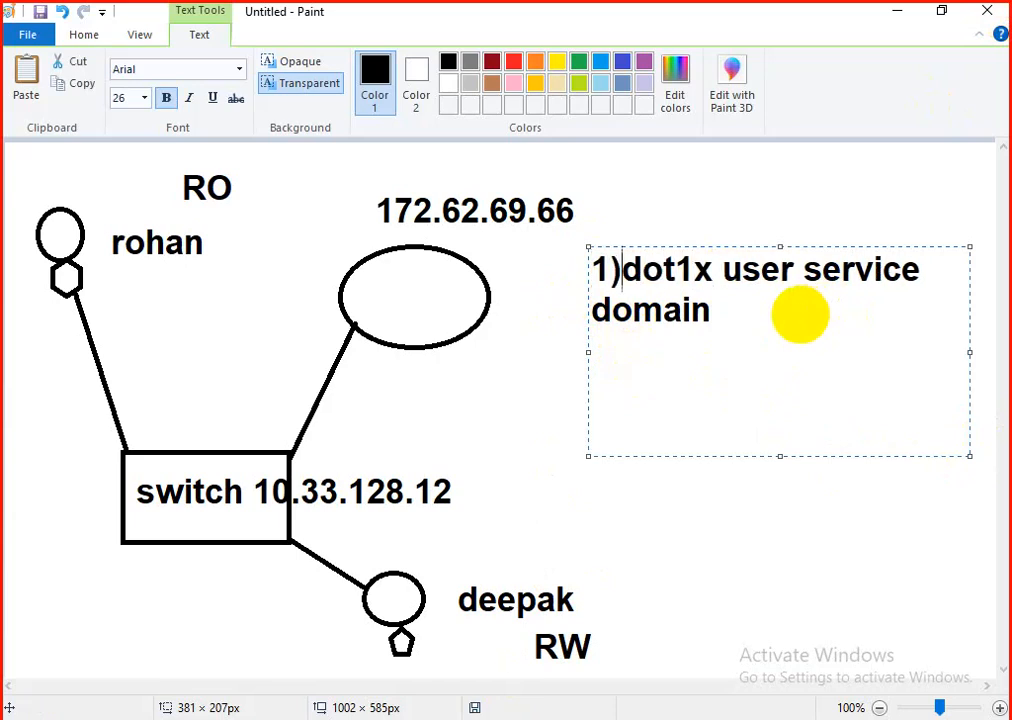
# Step: Add a second list item "2) TACACS service" below the dot1x note, separated from it by a blank line
pyautogui.press('Down')
pyautogui.press('Right')
pyautogui.press('Right')
pyautogui.press('Right')
pyautogui.press('Right')
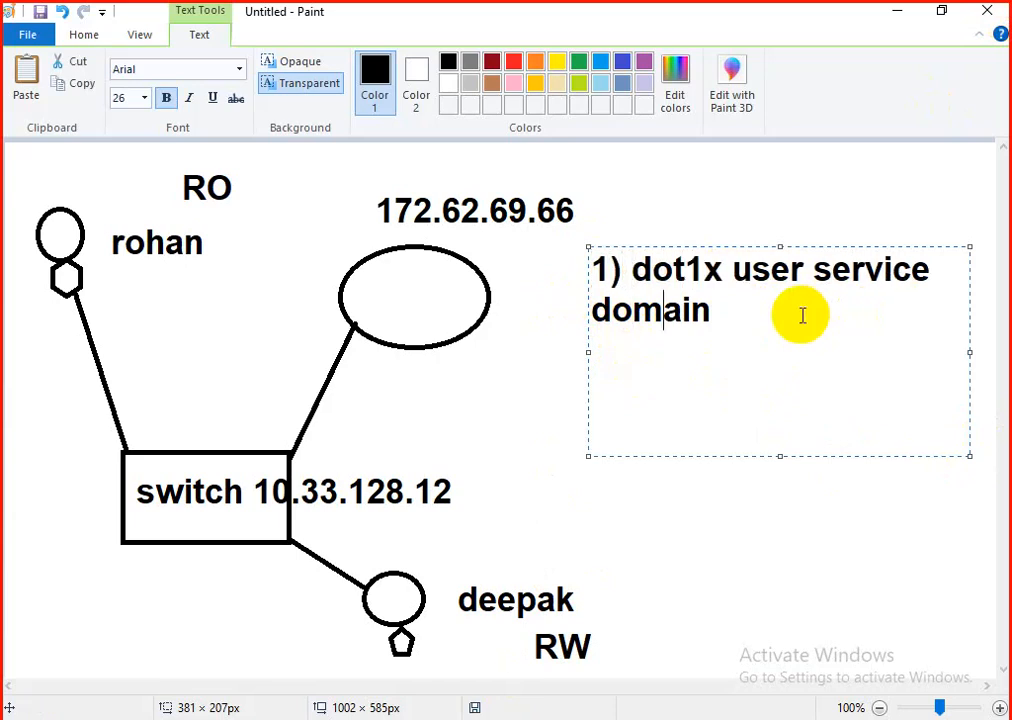
pyautogui.press('Return')
pyautogui.press('Return')
pyautogui.write('2)')
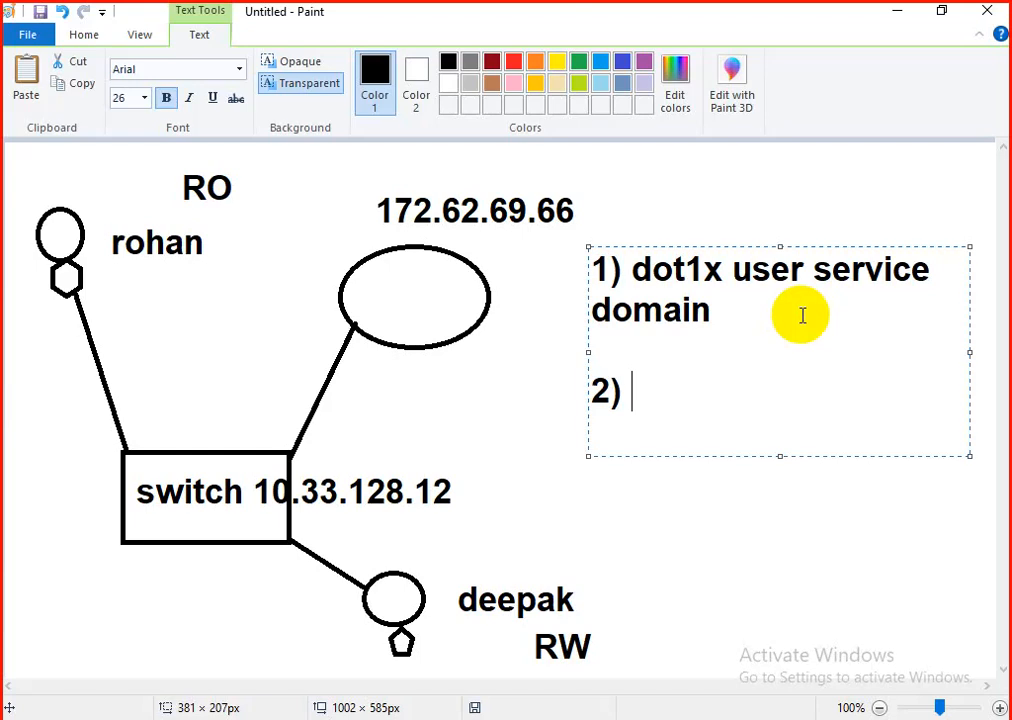
pyautogui.write('TACAC')
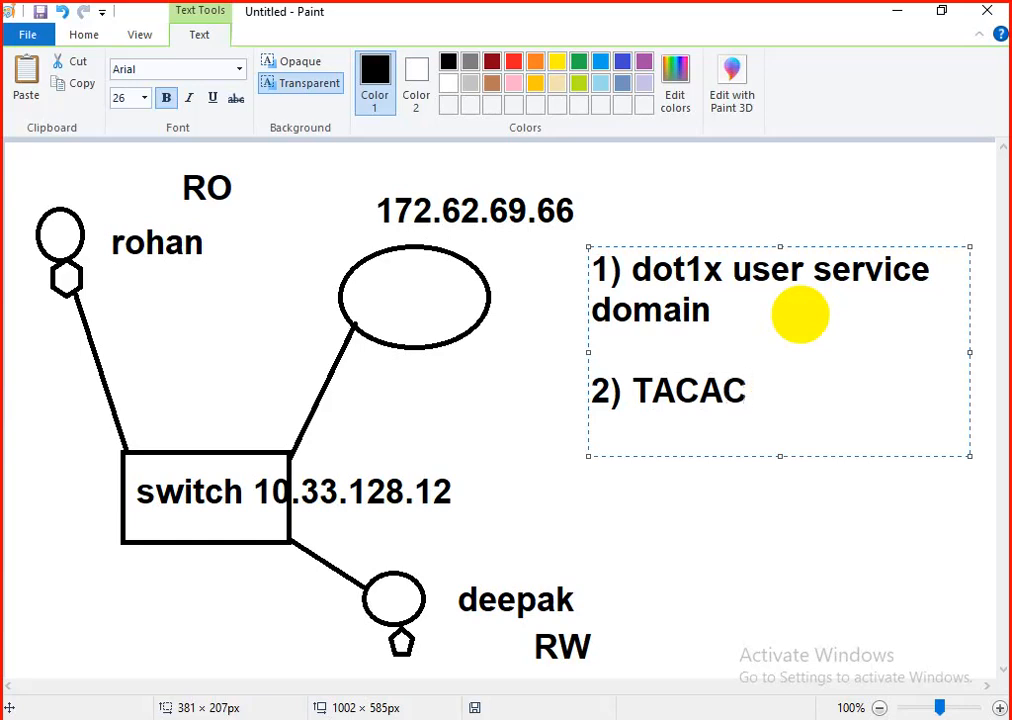
pyautogui.write('S serv')
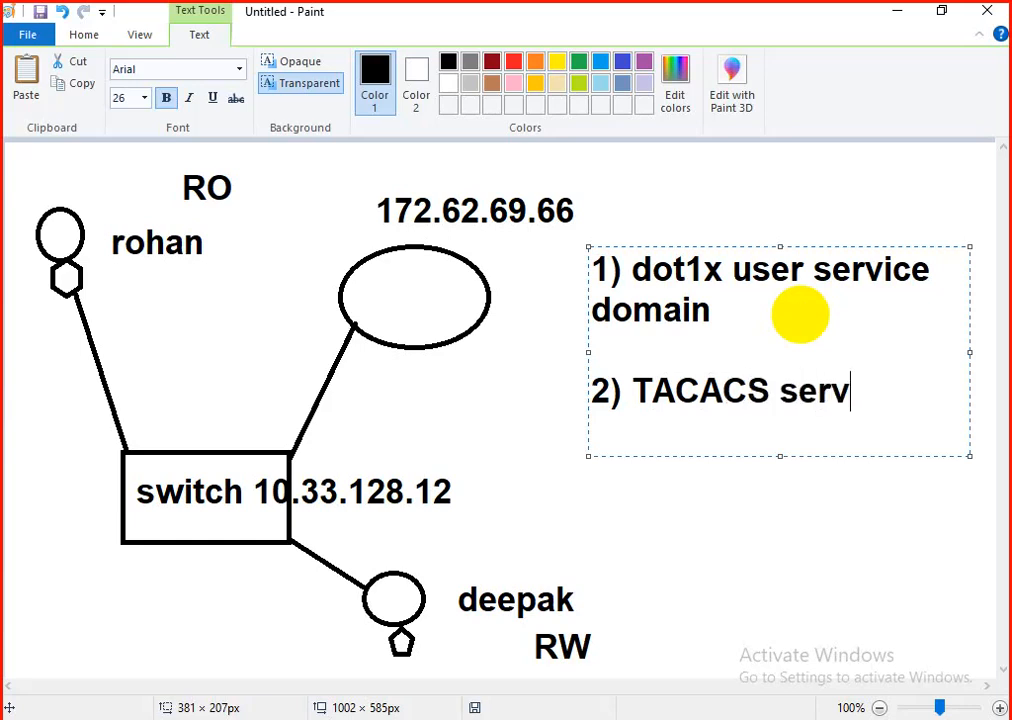
pyautogui.write('ce')
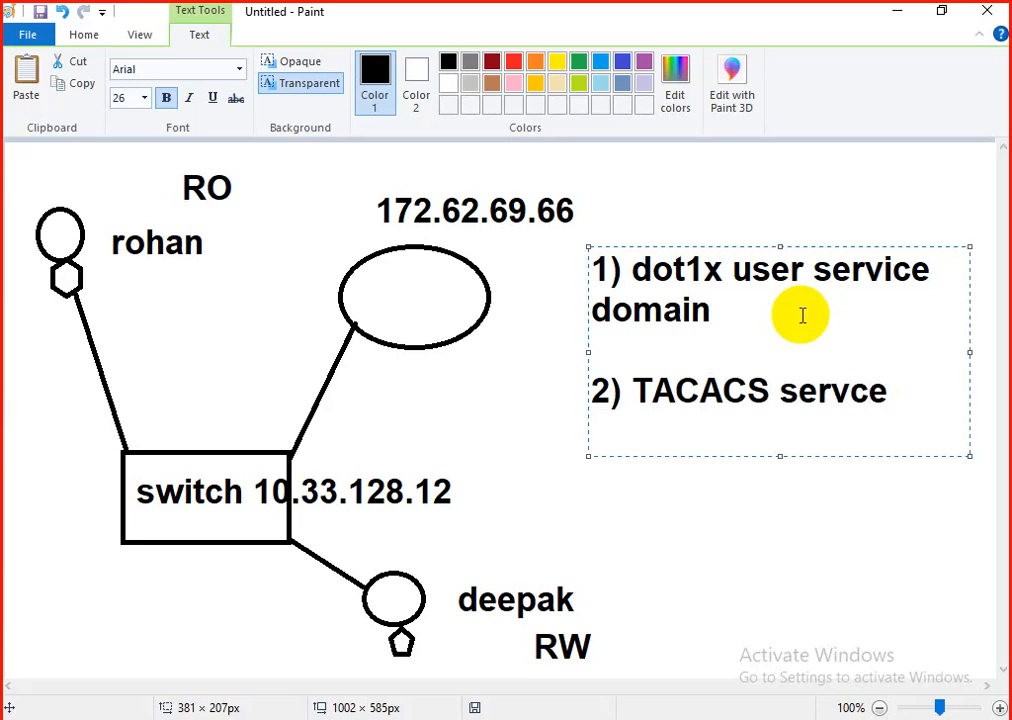
pyautogui.press('BackSpace')
pyautogui.press('BackSpace')
pyautogui.press('BackSpace')
pyautogui.press('BackSpace')
pyautogui.write('rvice')
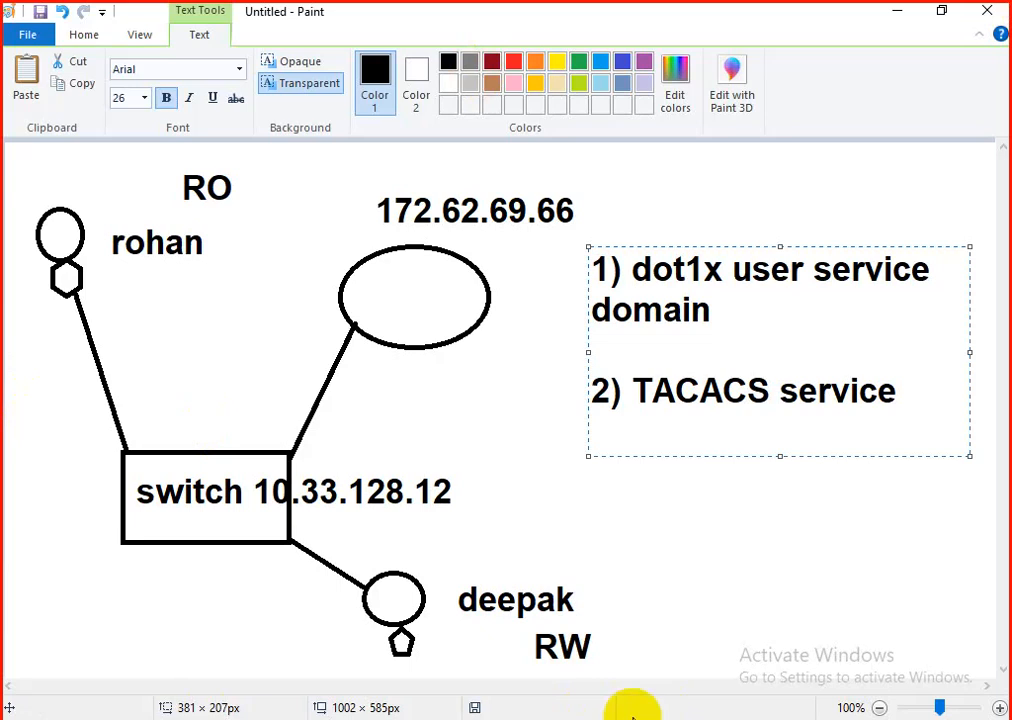
# Step: Switch to ClearPass Policy Manager in the browser and leave the Cisco switch Login Policy service without saving, returning to the services list
pyautogui.click(627, 719)
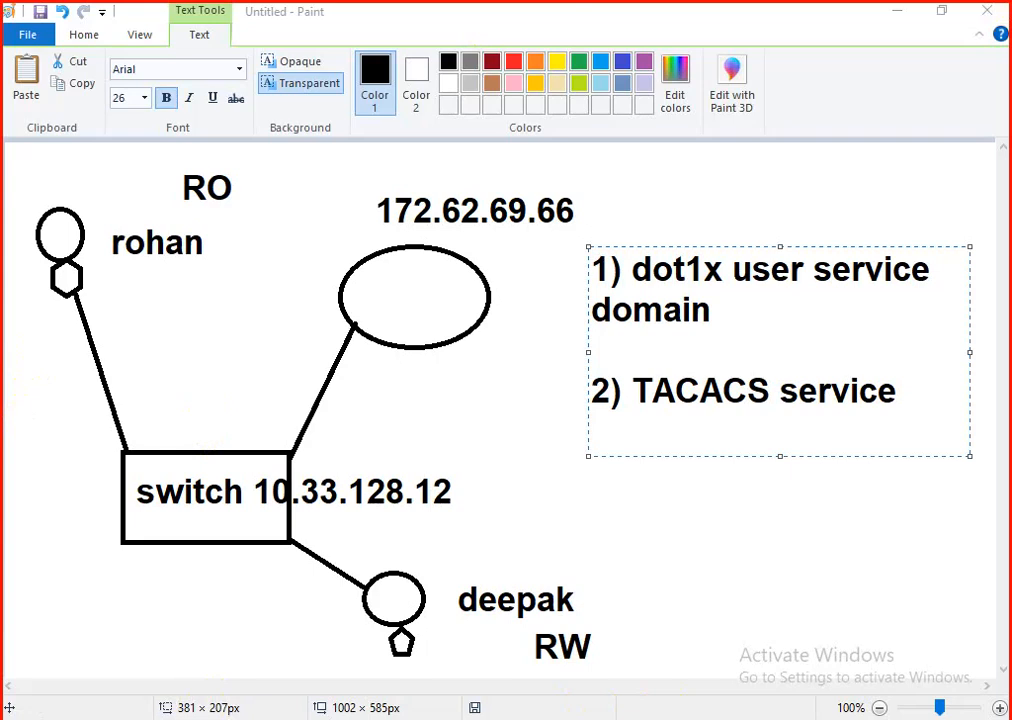
pyautogui.hotkey('alt', 'Tab')
pyautogui.click(385, 308)
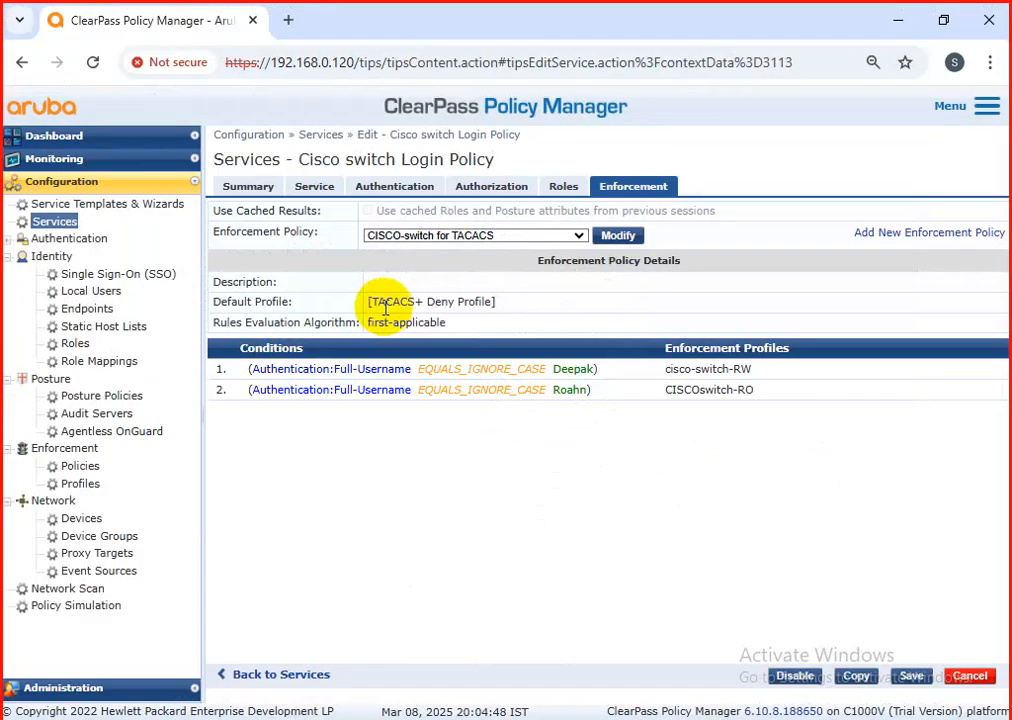
pyautogui.click(972, 675)
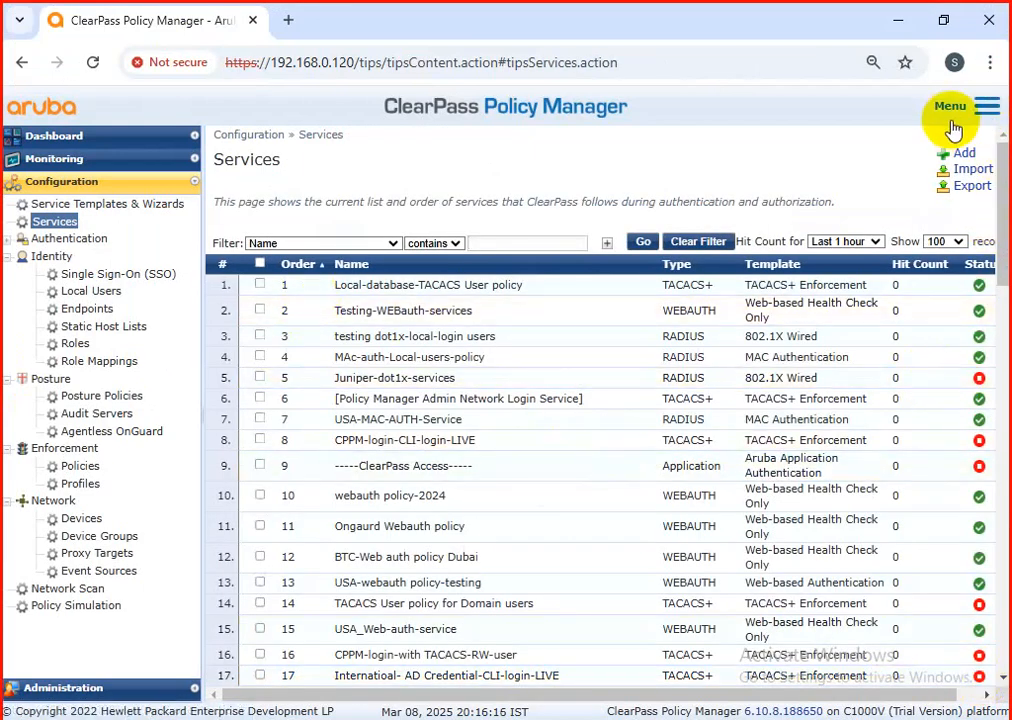
# Step: Open ClearPass Guest and bring up its form for creating a new device
pyautogui.click(987, 106)
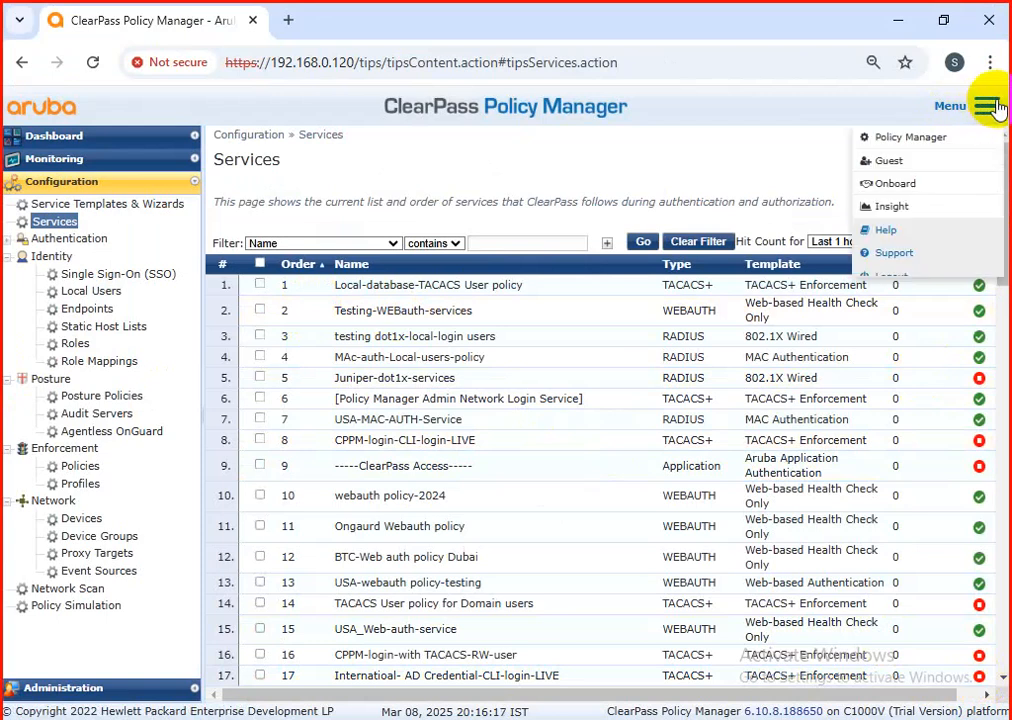
pyautogui.click(889, 162)
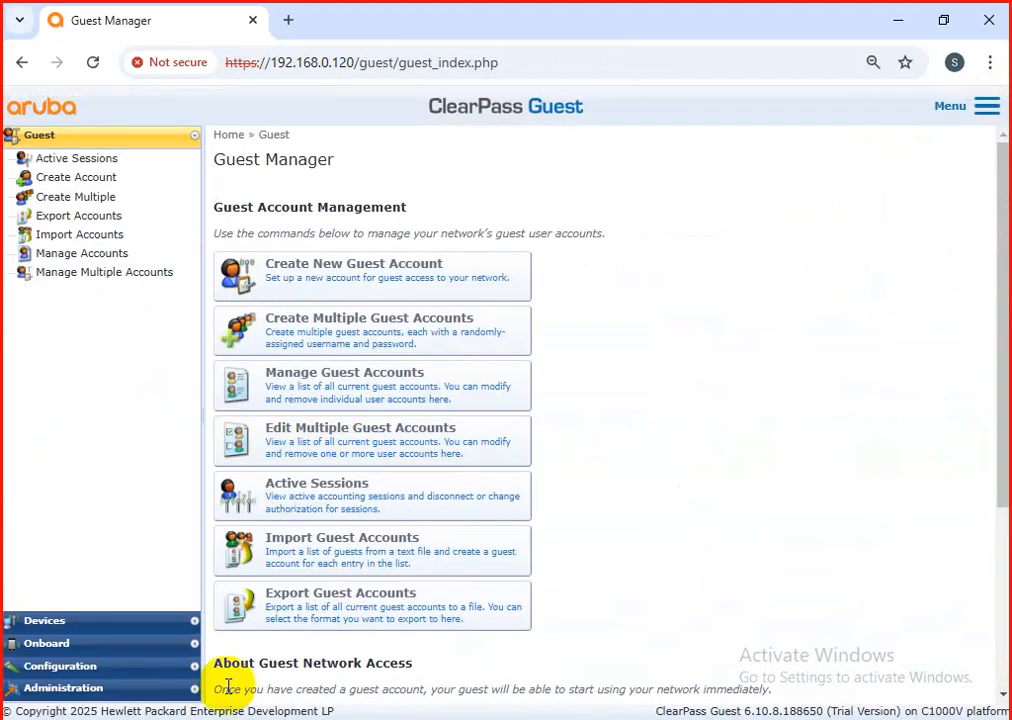
pyautogui.doubleClick(40, 622)
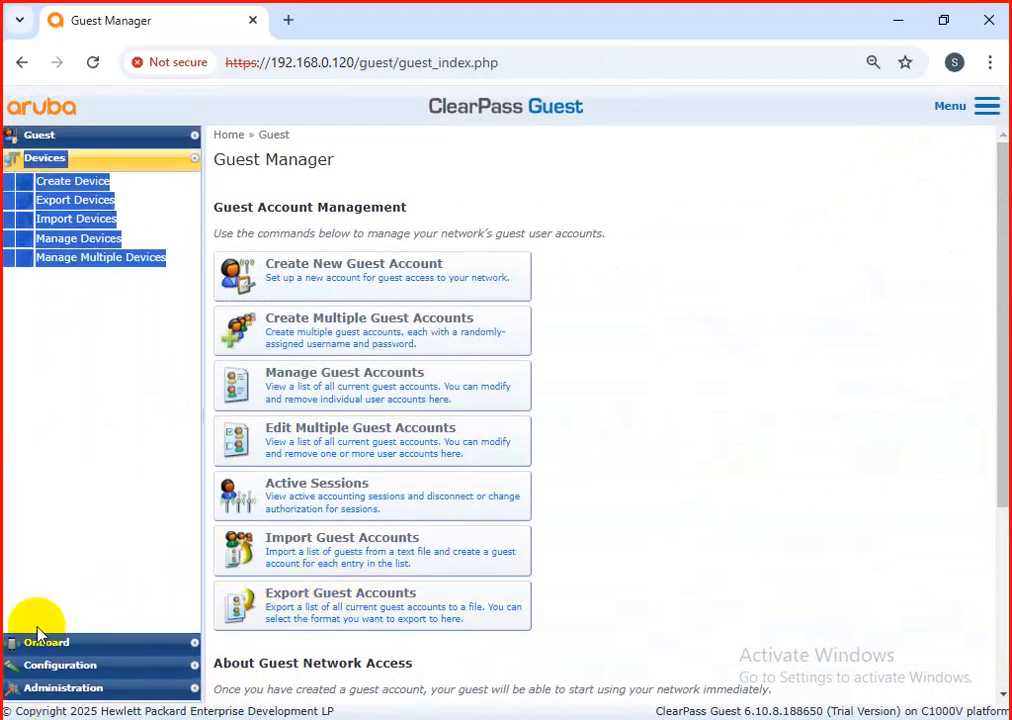
pyautogui.click(100, 188)
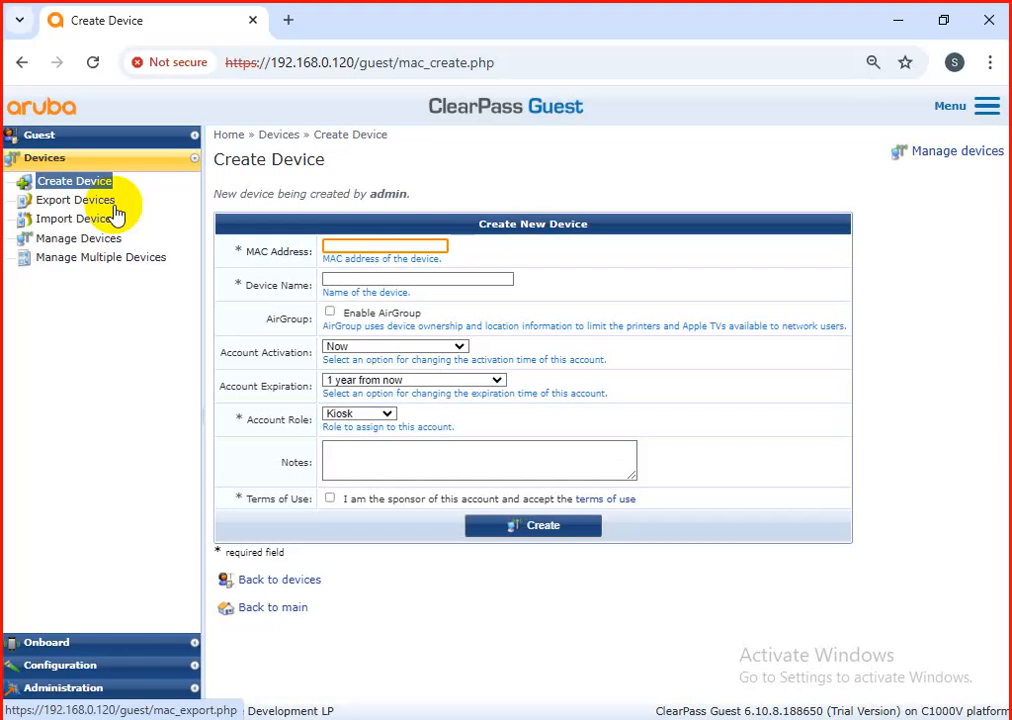
pyautogui.press('super')
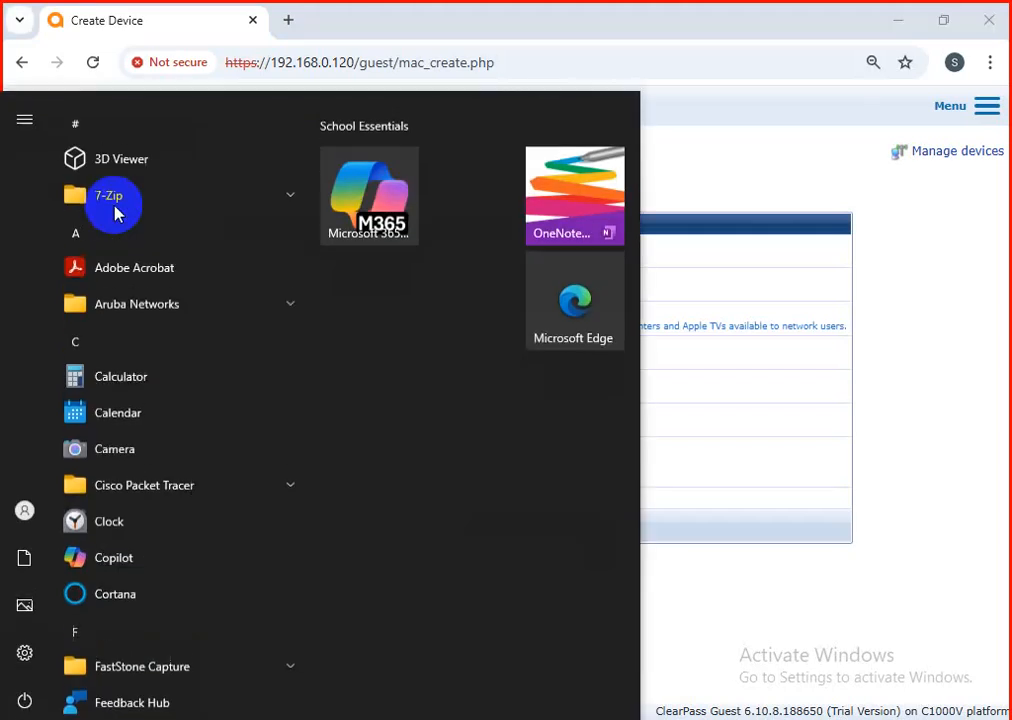
pyautogui.click(960, 485)
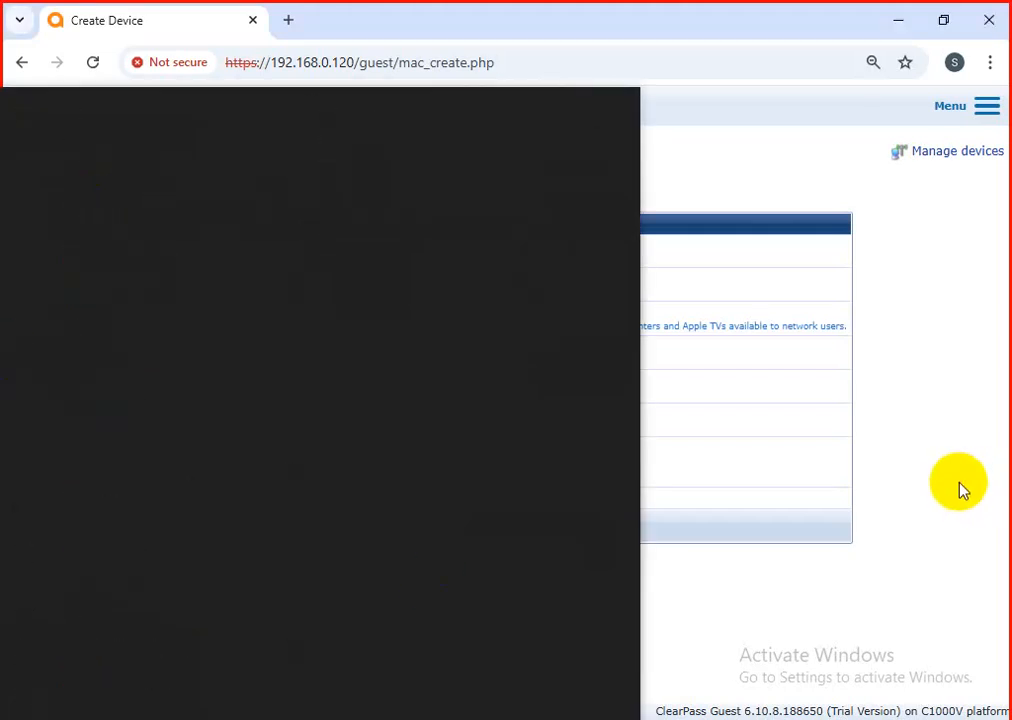
# Step: Open the ClearPass Insight dashboard
pyautogui.click(986, 107)
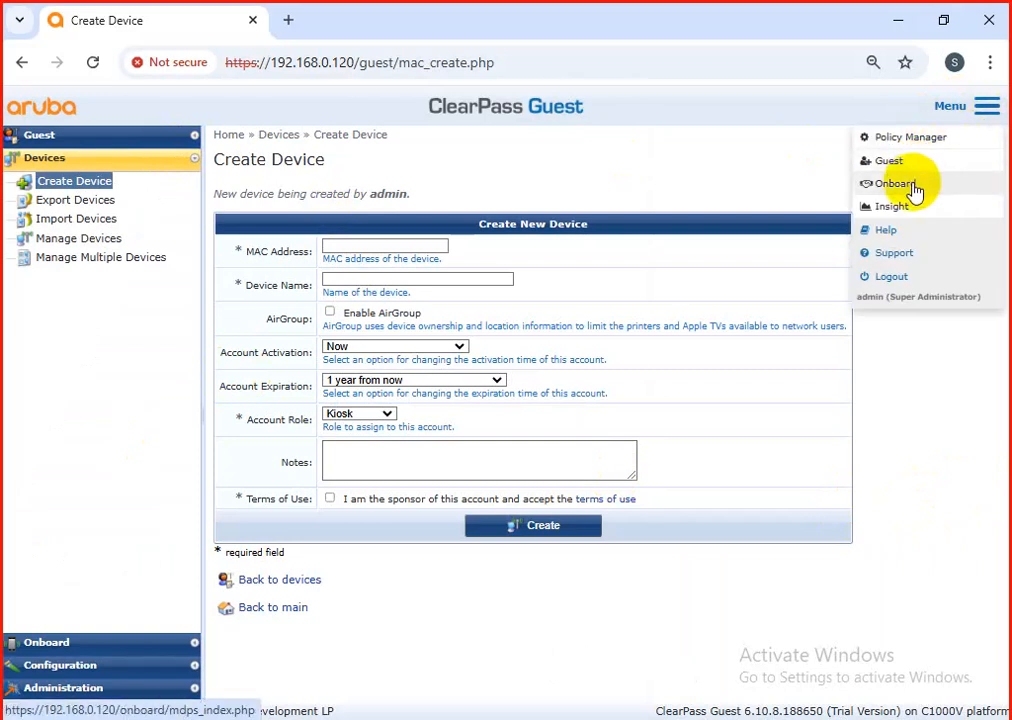
pyautogui.click(890, 210)
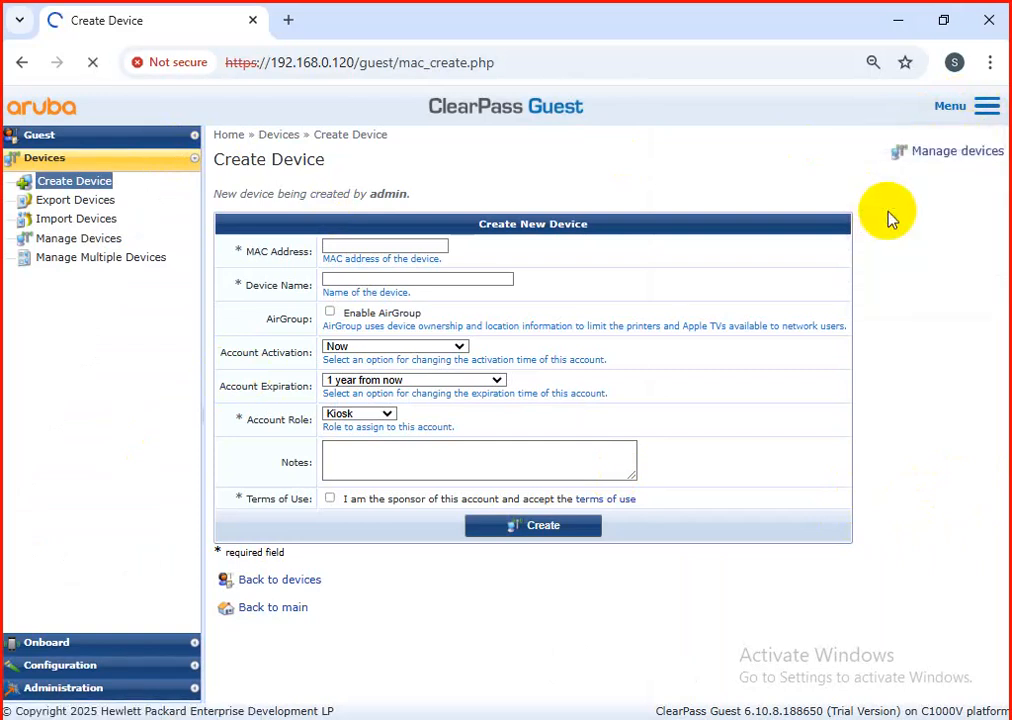
pyautogui.click(987, 106)
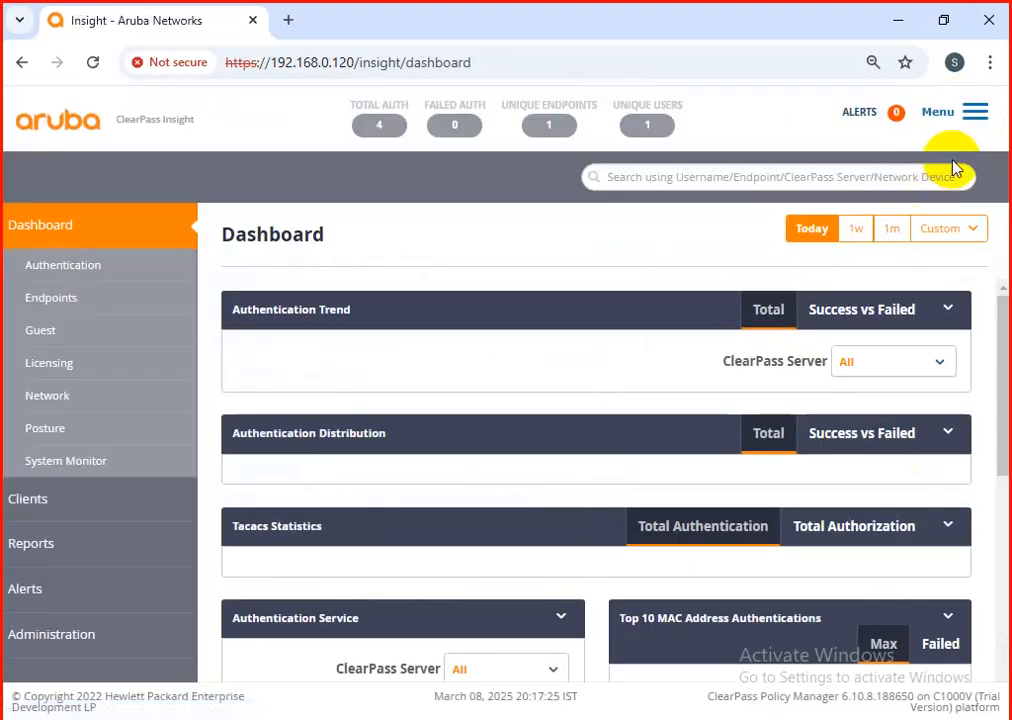
# Step: Go back to ClearPass Guest and open Policy Manager from there
pyautogui.click(975, 117)
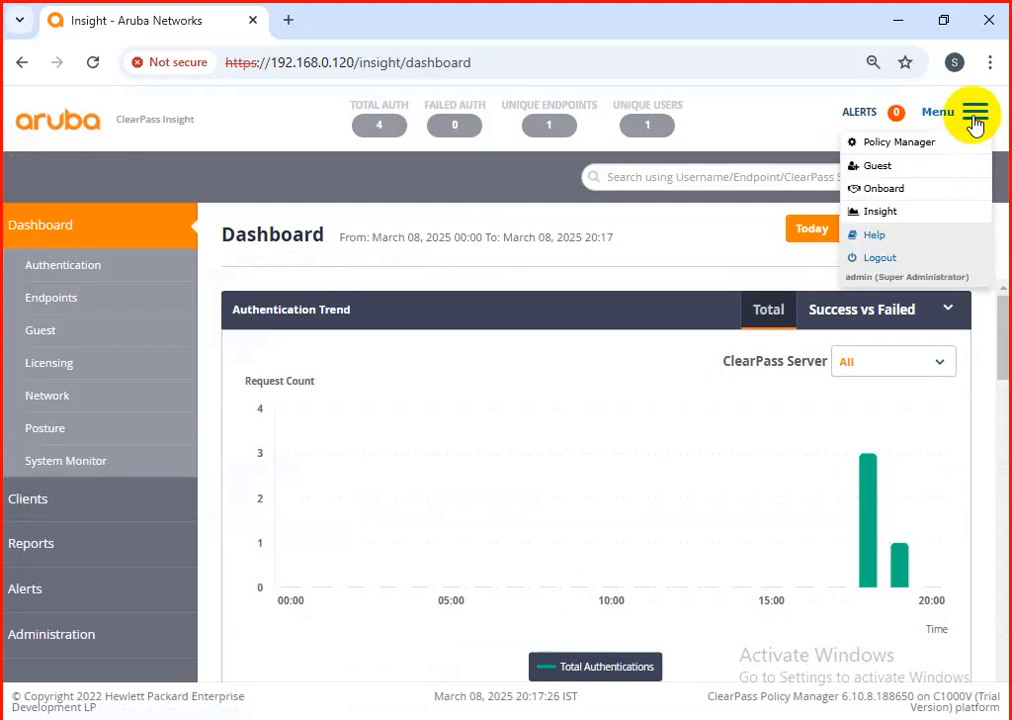
pyautogui.click(895, 168)
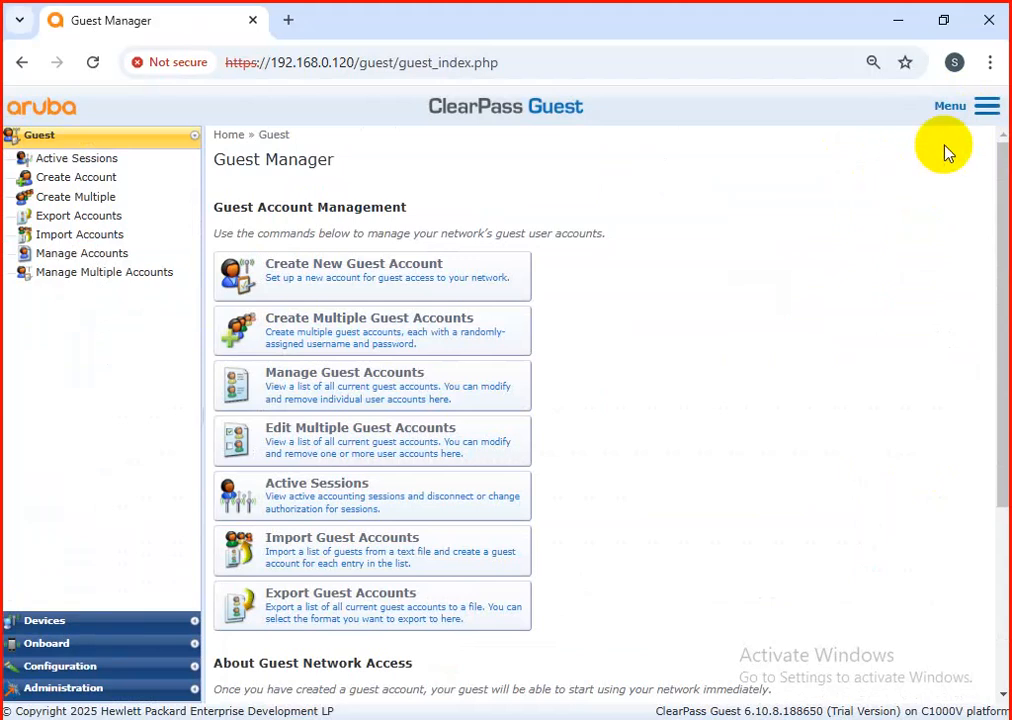
pyautogui.click(987, 106)
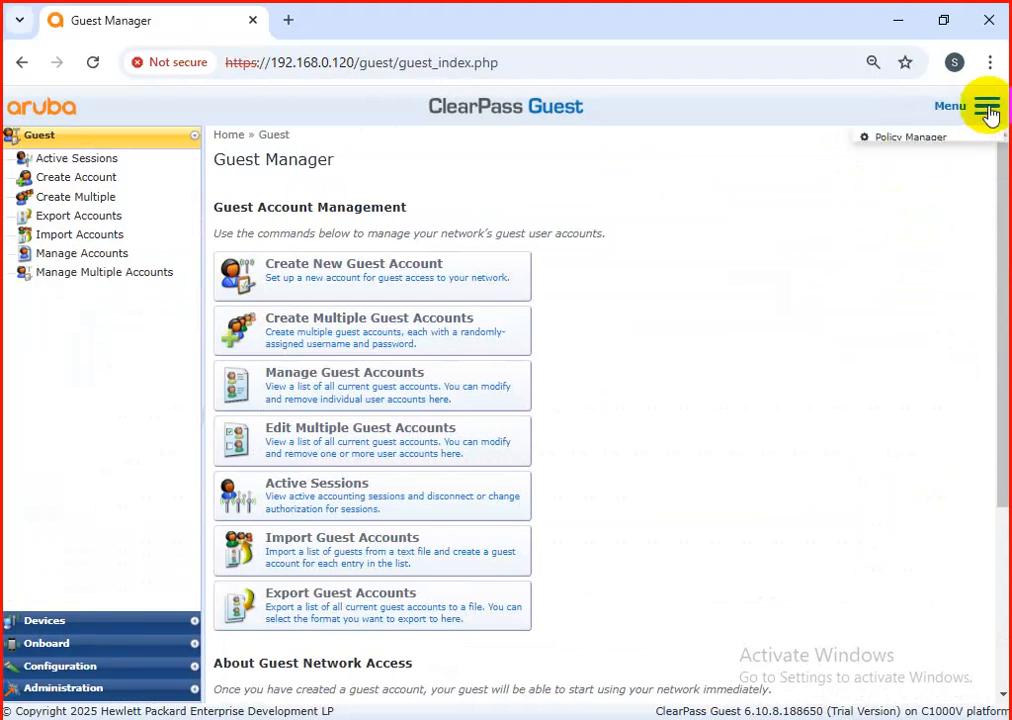
pyautogui.click(917, 145)
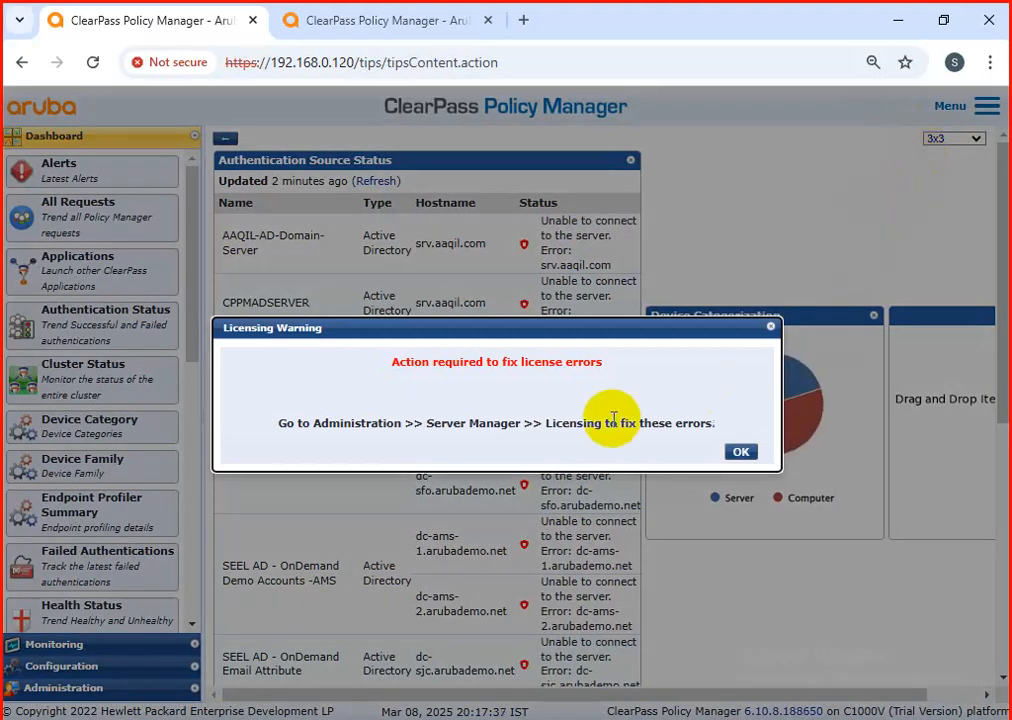
# Step: Dismiss the licensing warning in both Policy Manager browser tabs and return to the first tab
pyautogui.click(771, 330)
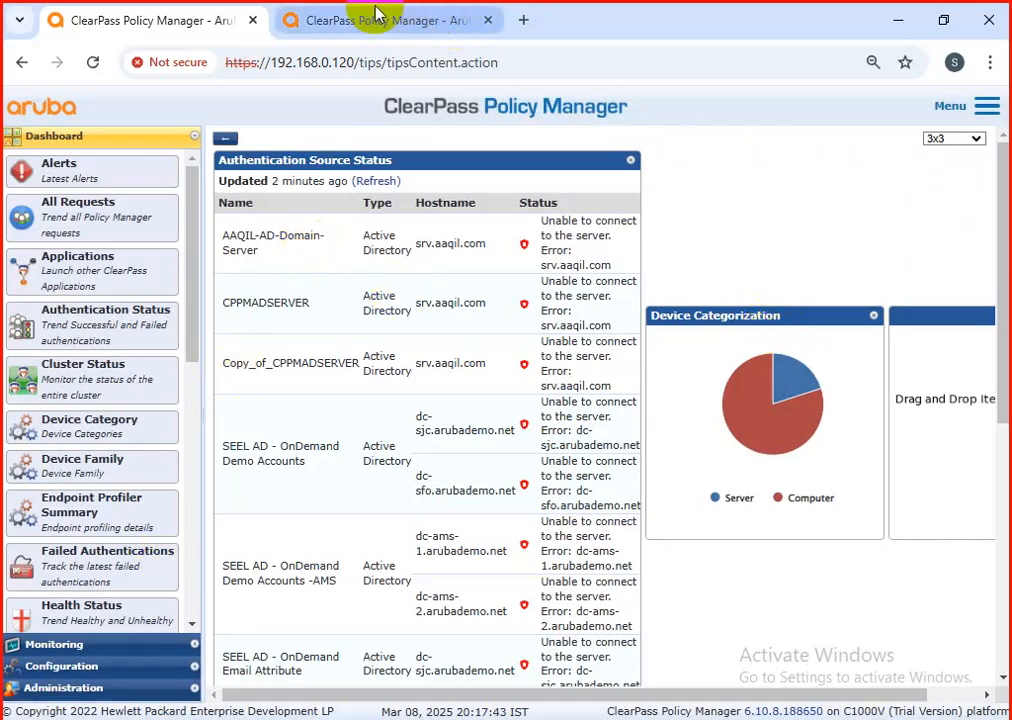
pyautogui.click(356, 22)
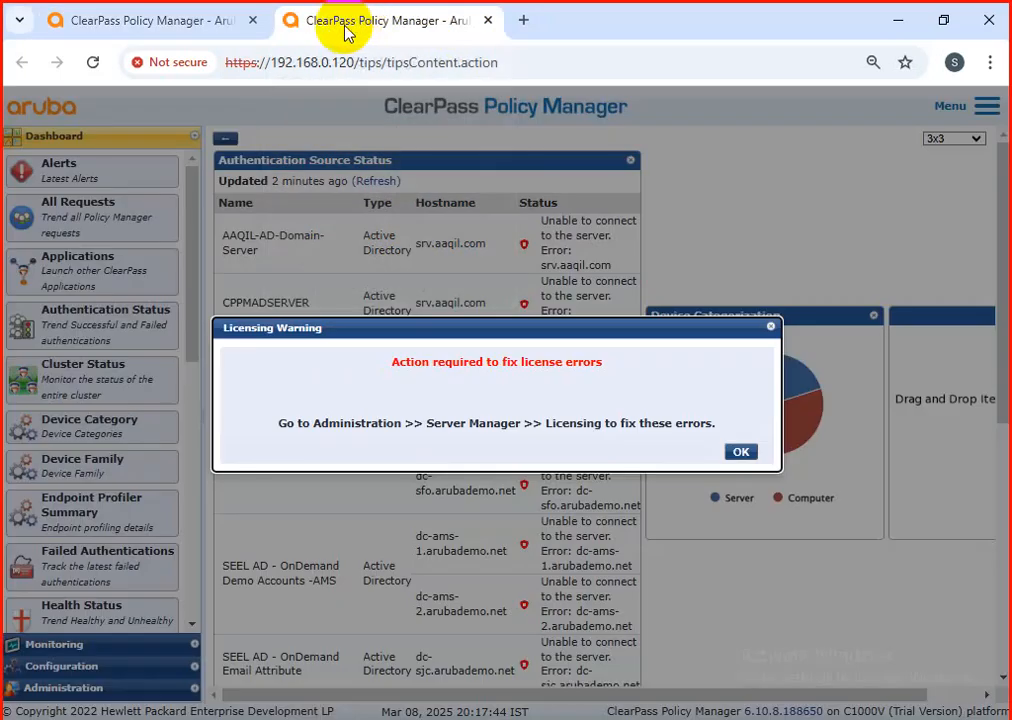
pyautogui.click(771, 329)
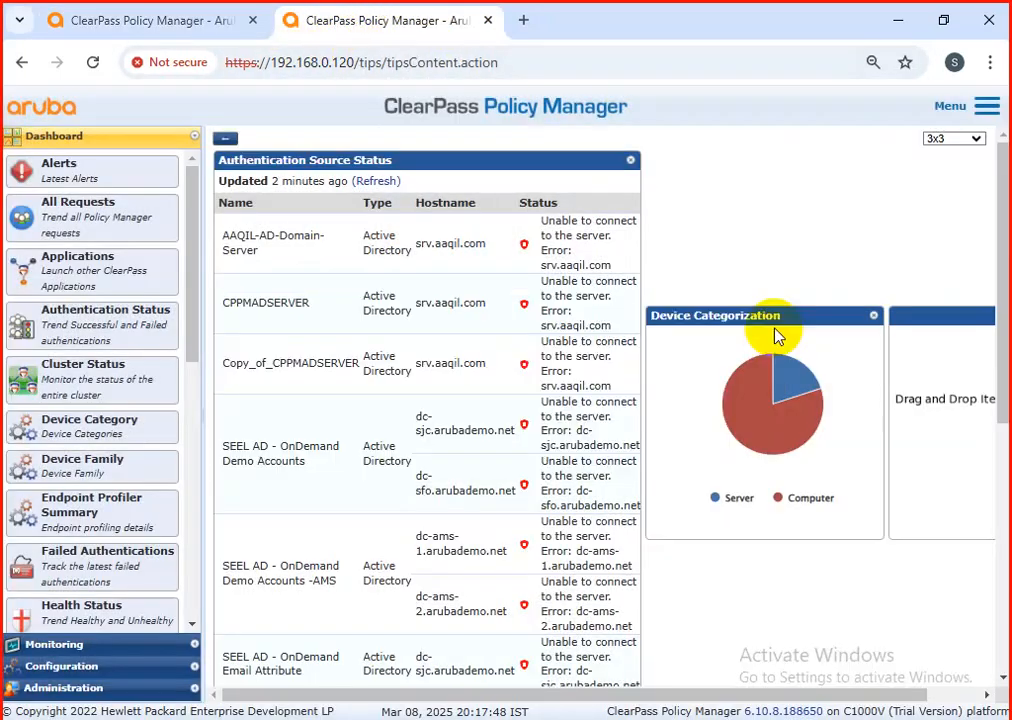
pyautogui.click(108, 22)
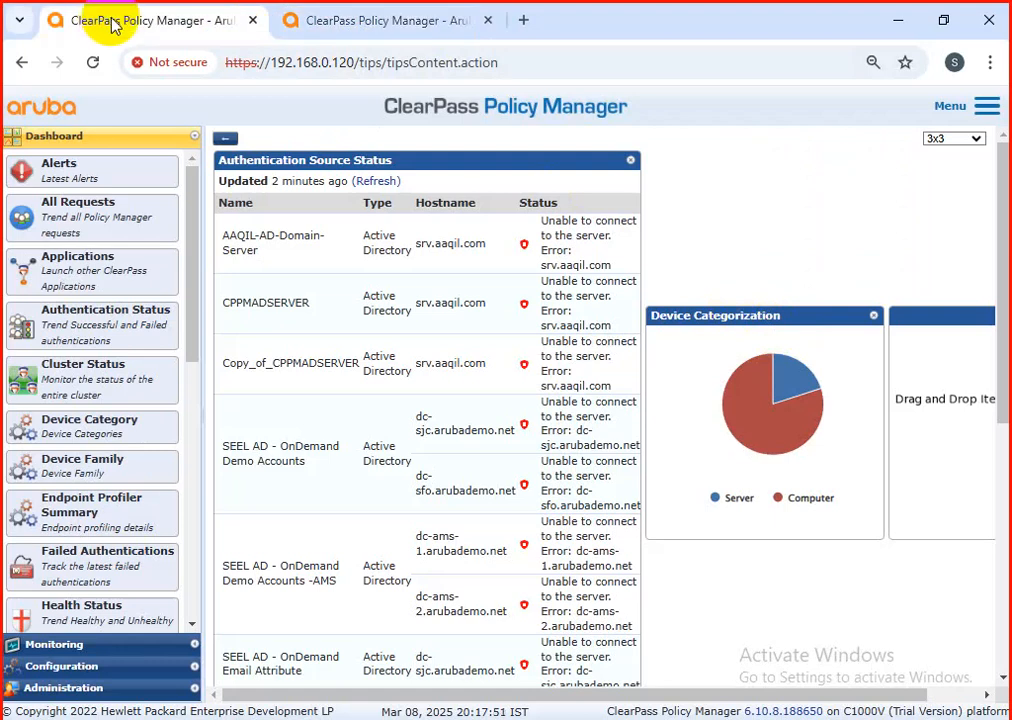